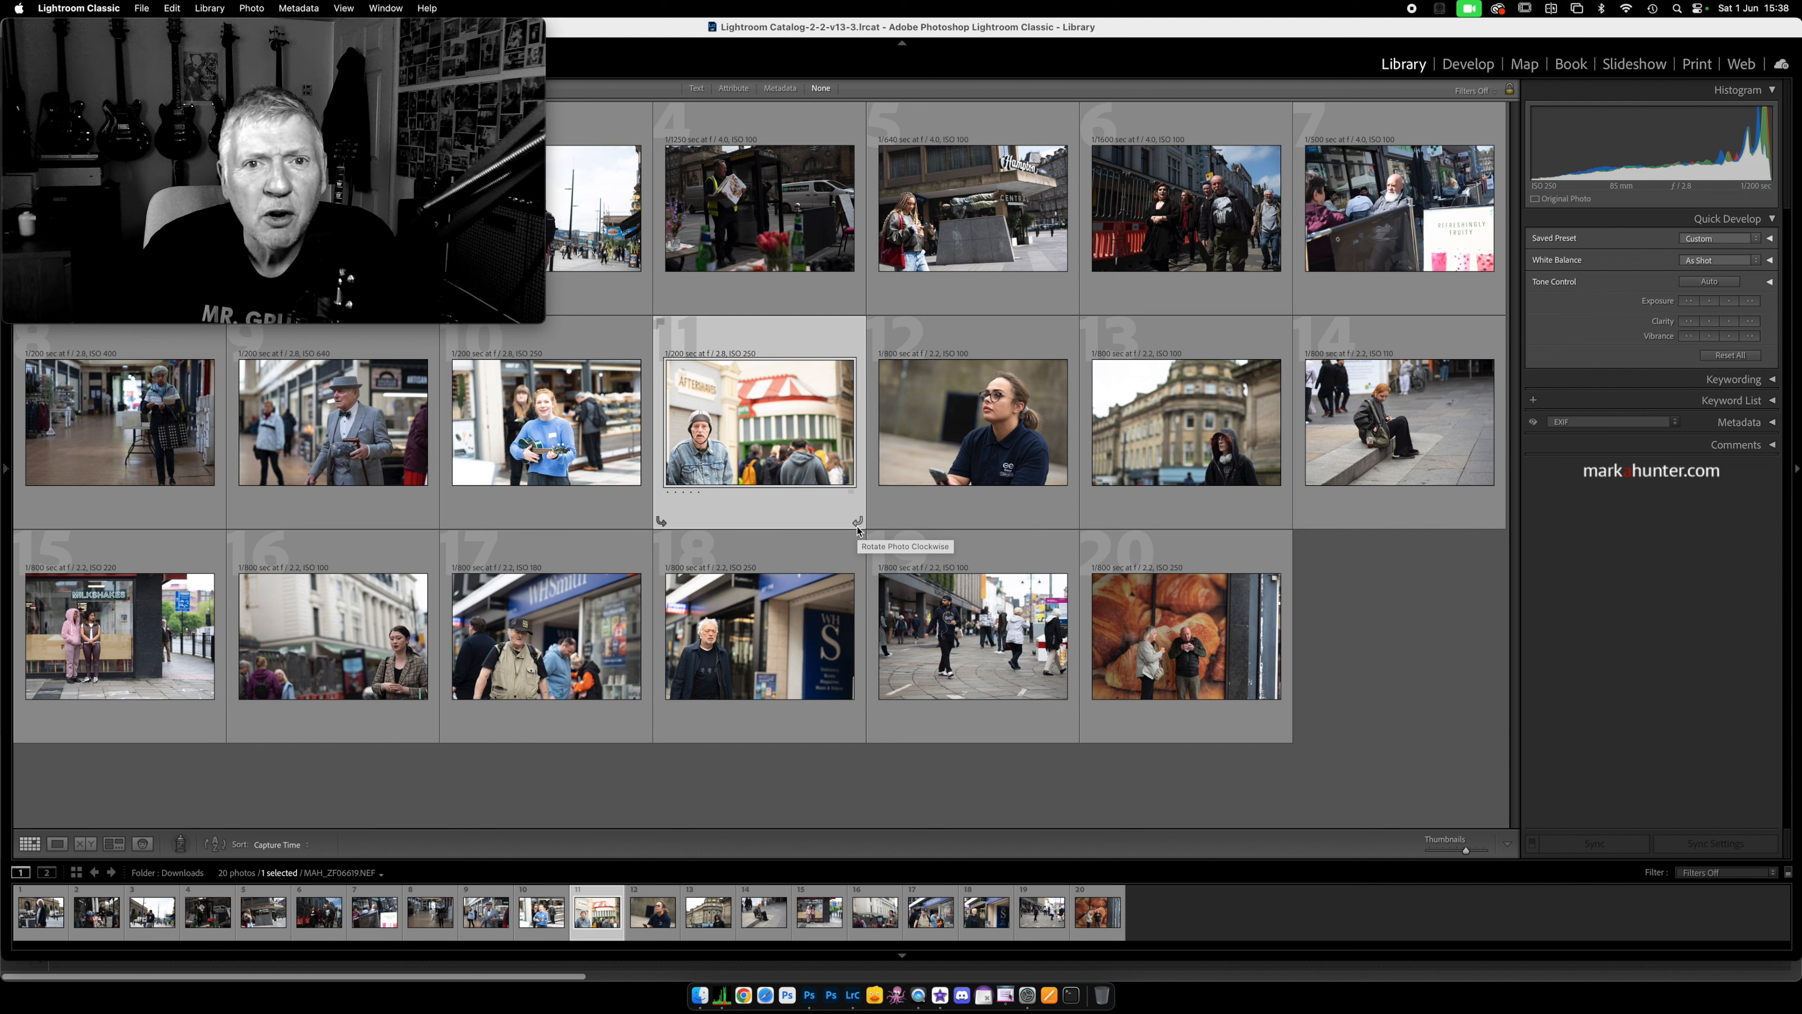
# Step: Brighten the fourth photo by one large exposure increment and darken the eleventh photo by one small exposure increment
pyautogui.click(738, 226)
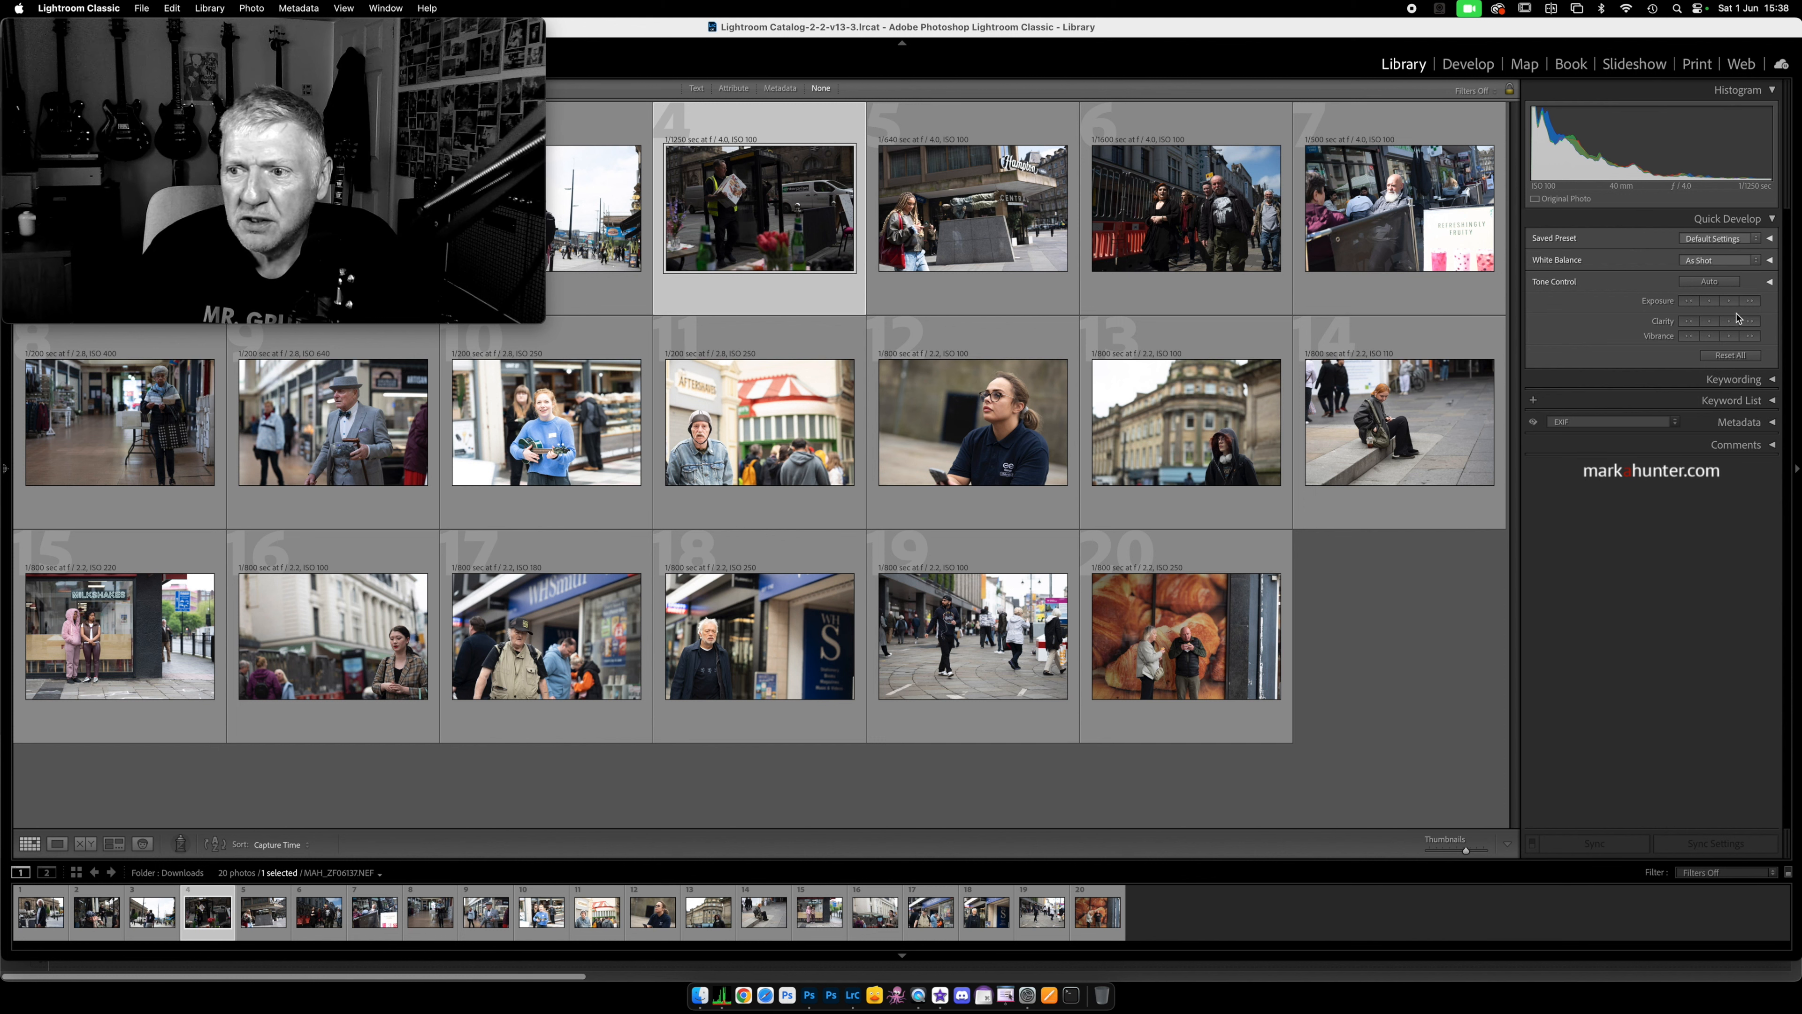
pyautogui.click(1751, 300)
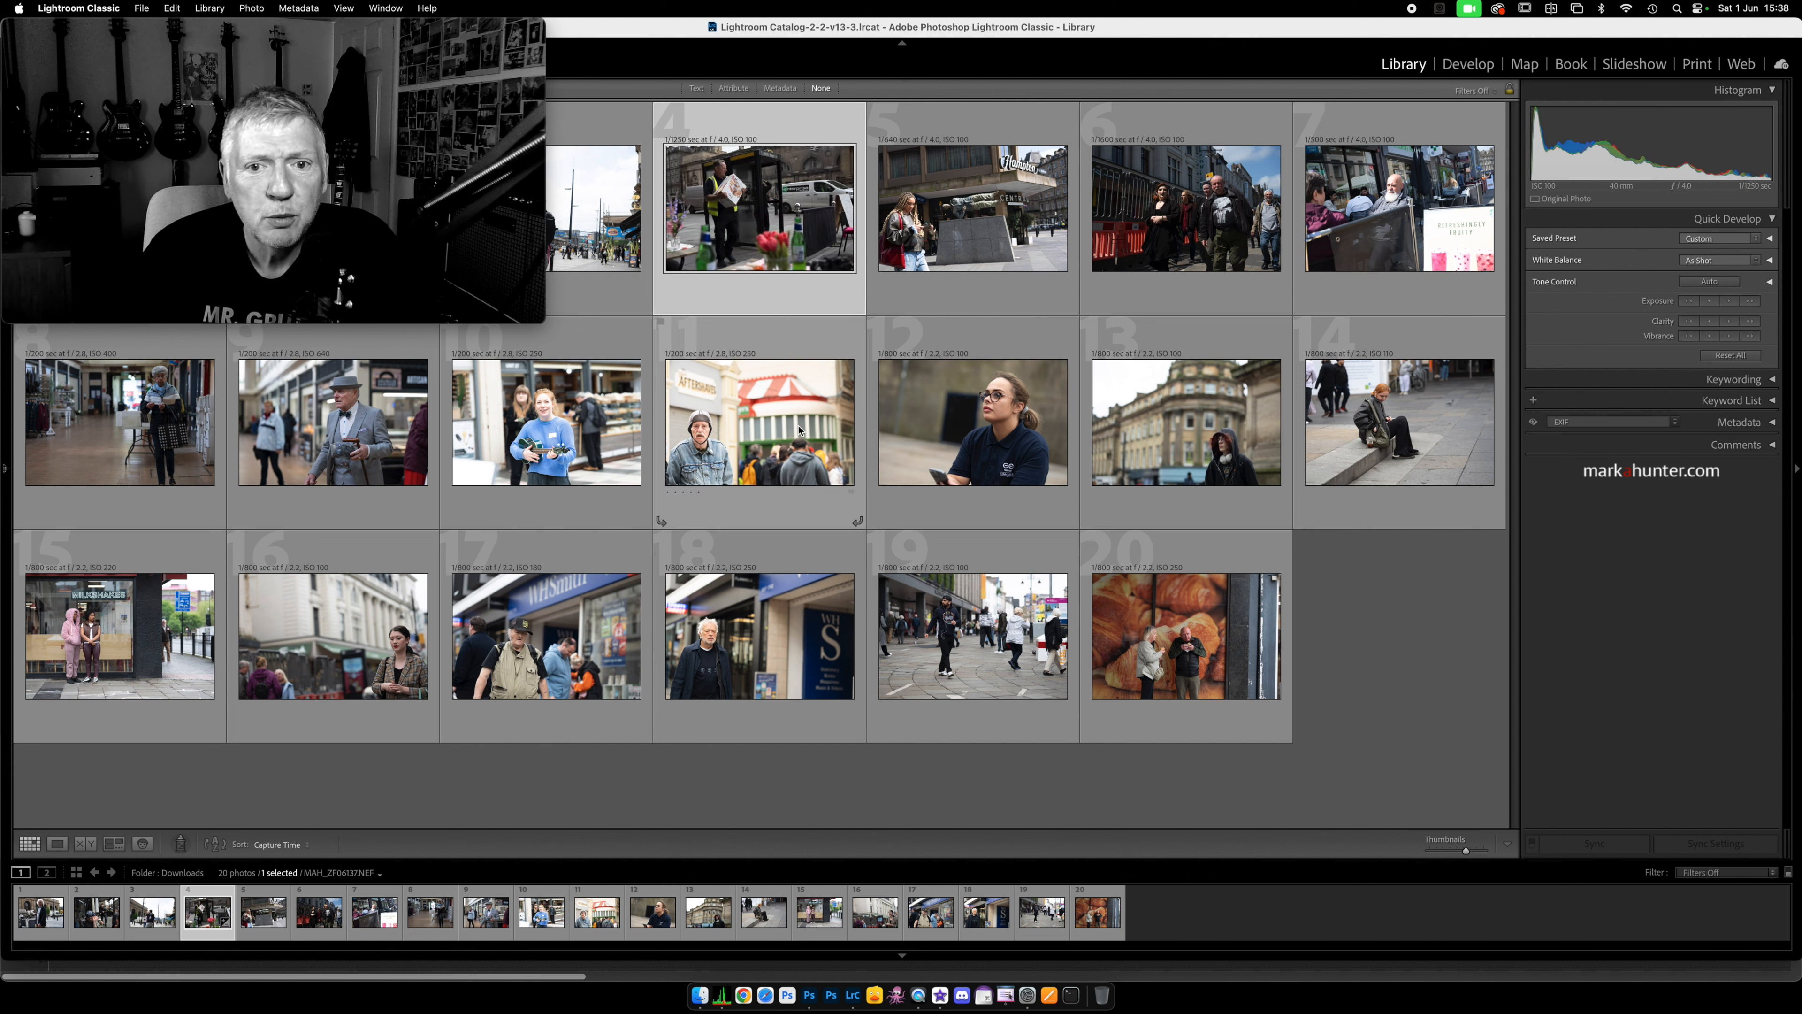
pyautogui.click(756, 397)
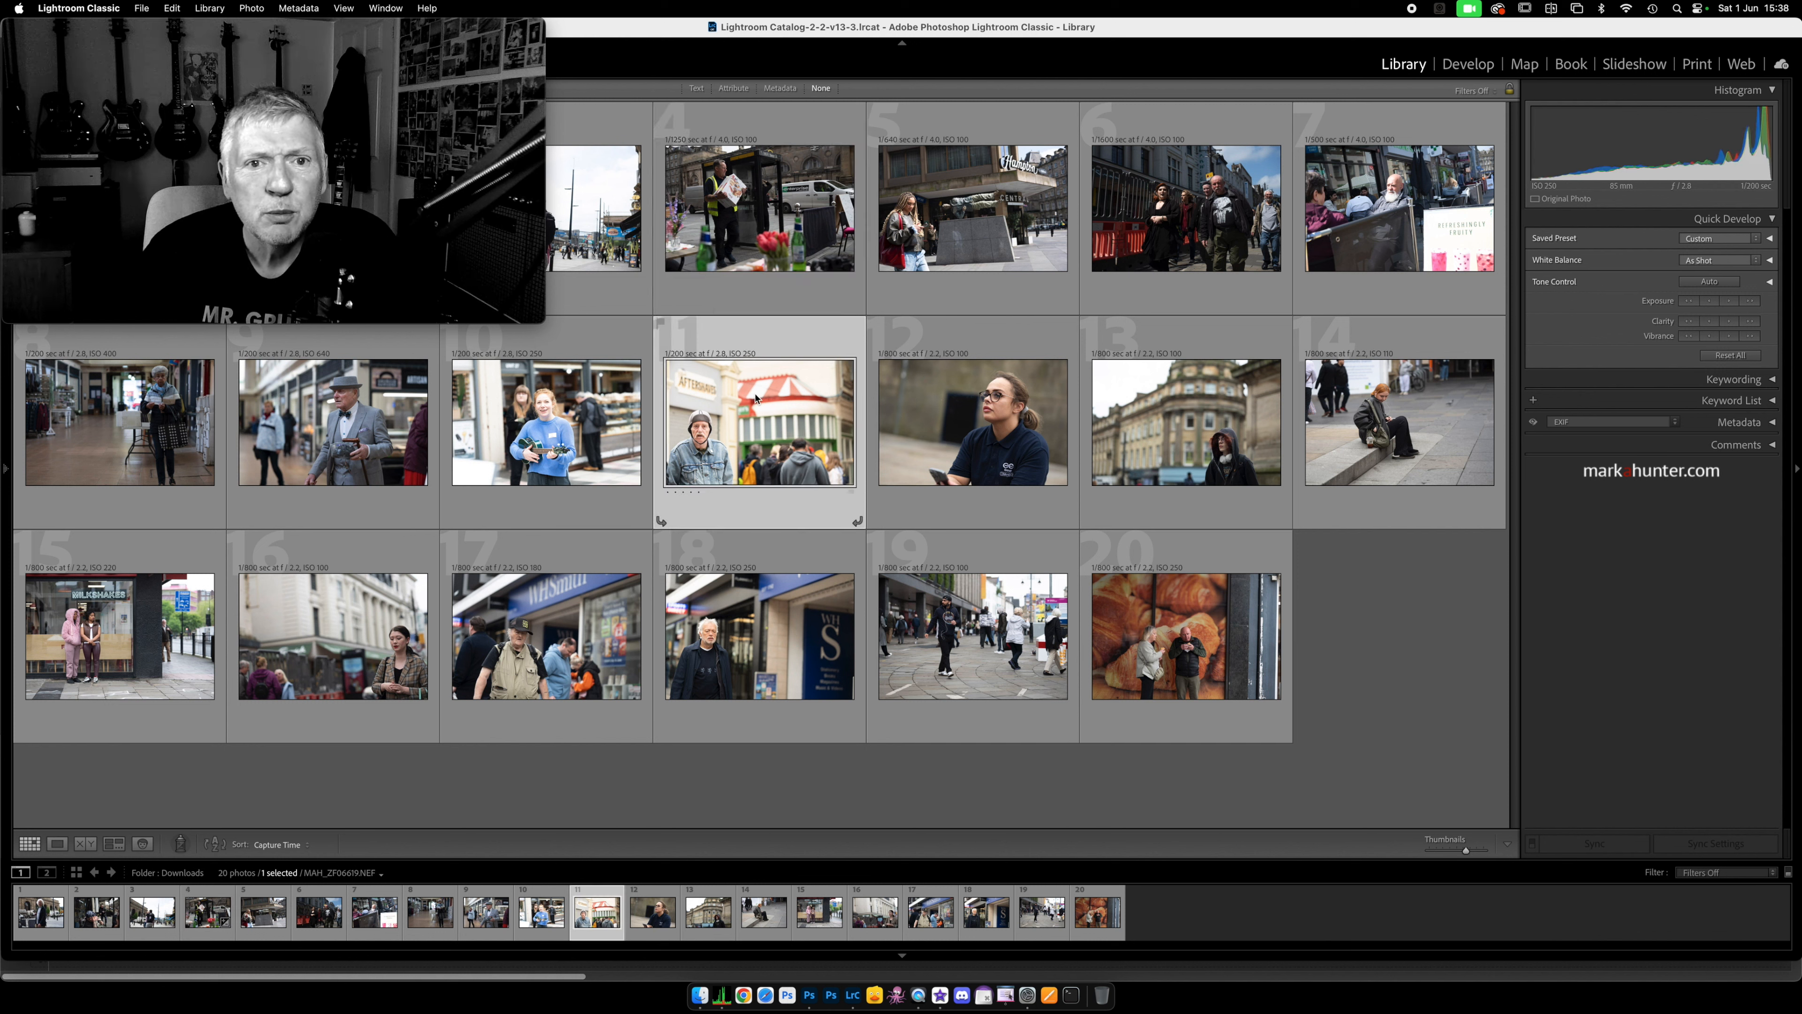
pyautogui.click(1709, 301)
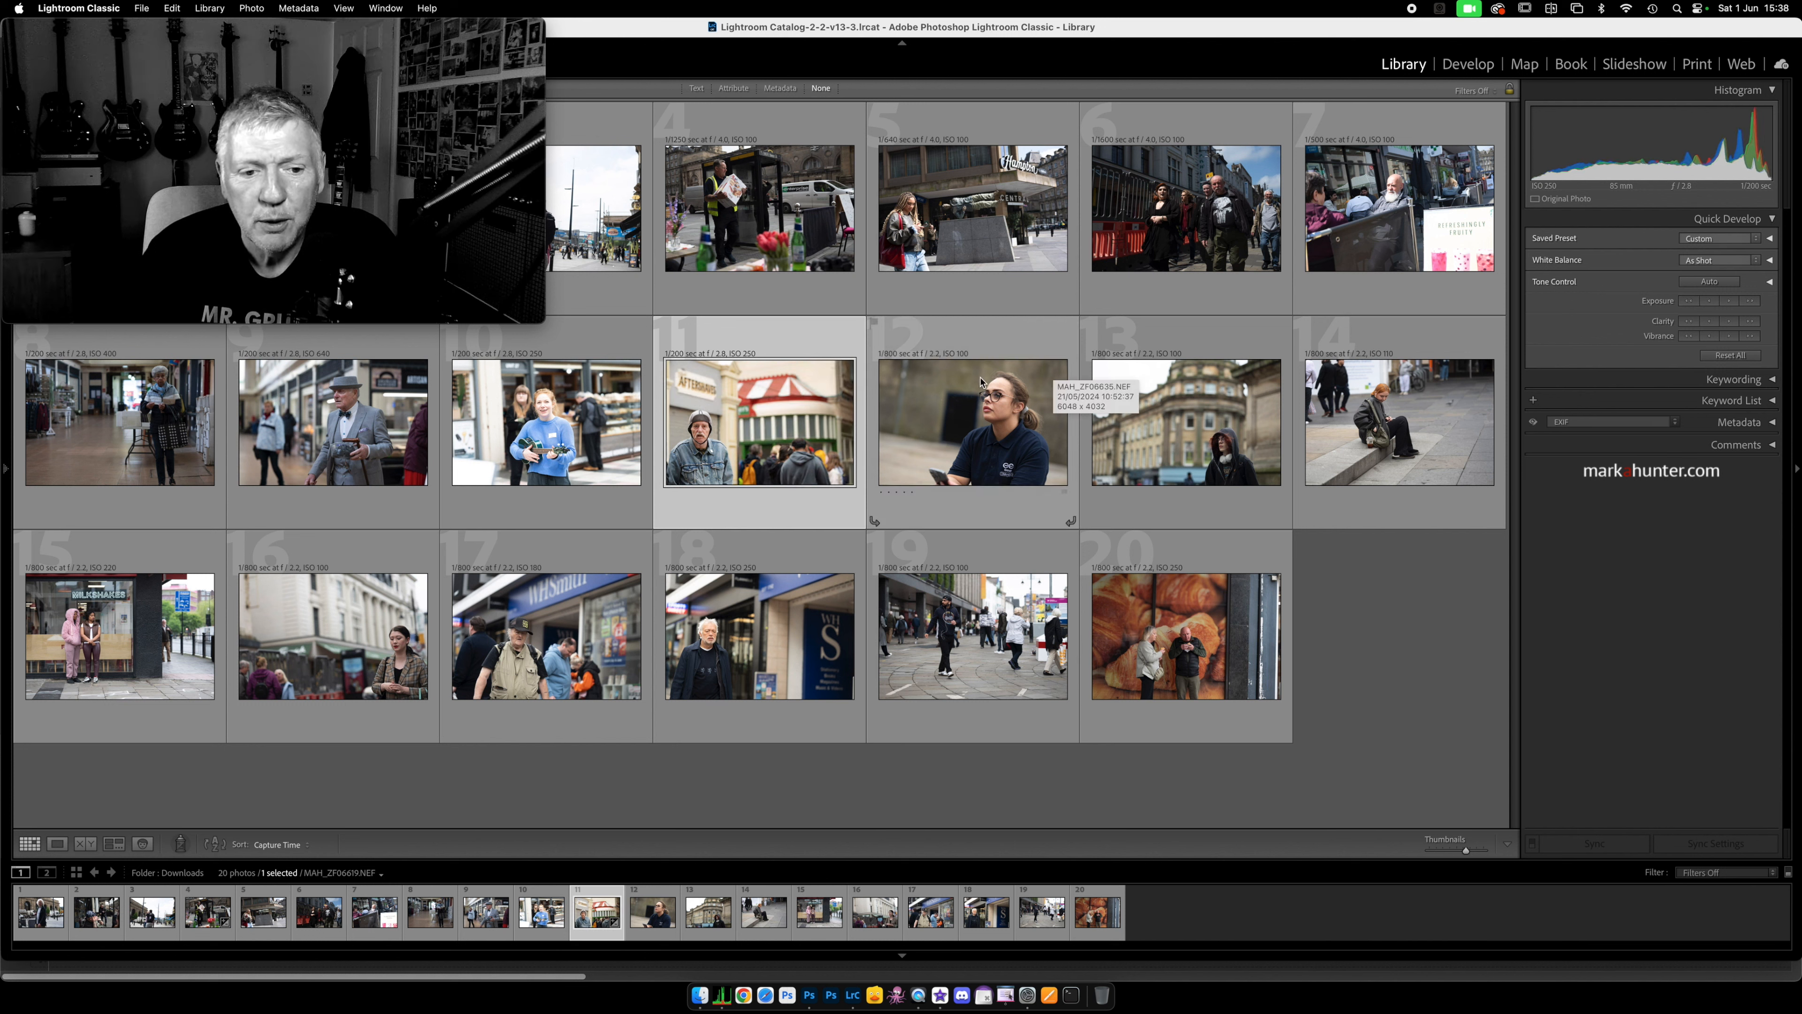
# Step: Expand the tone controls for the eighth photo and apply Auto tone to it
pyautogui.click(135, 435)
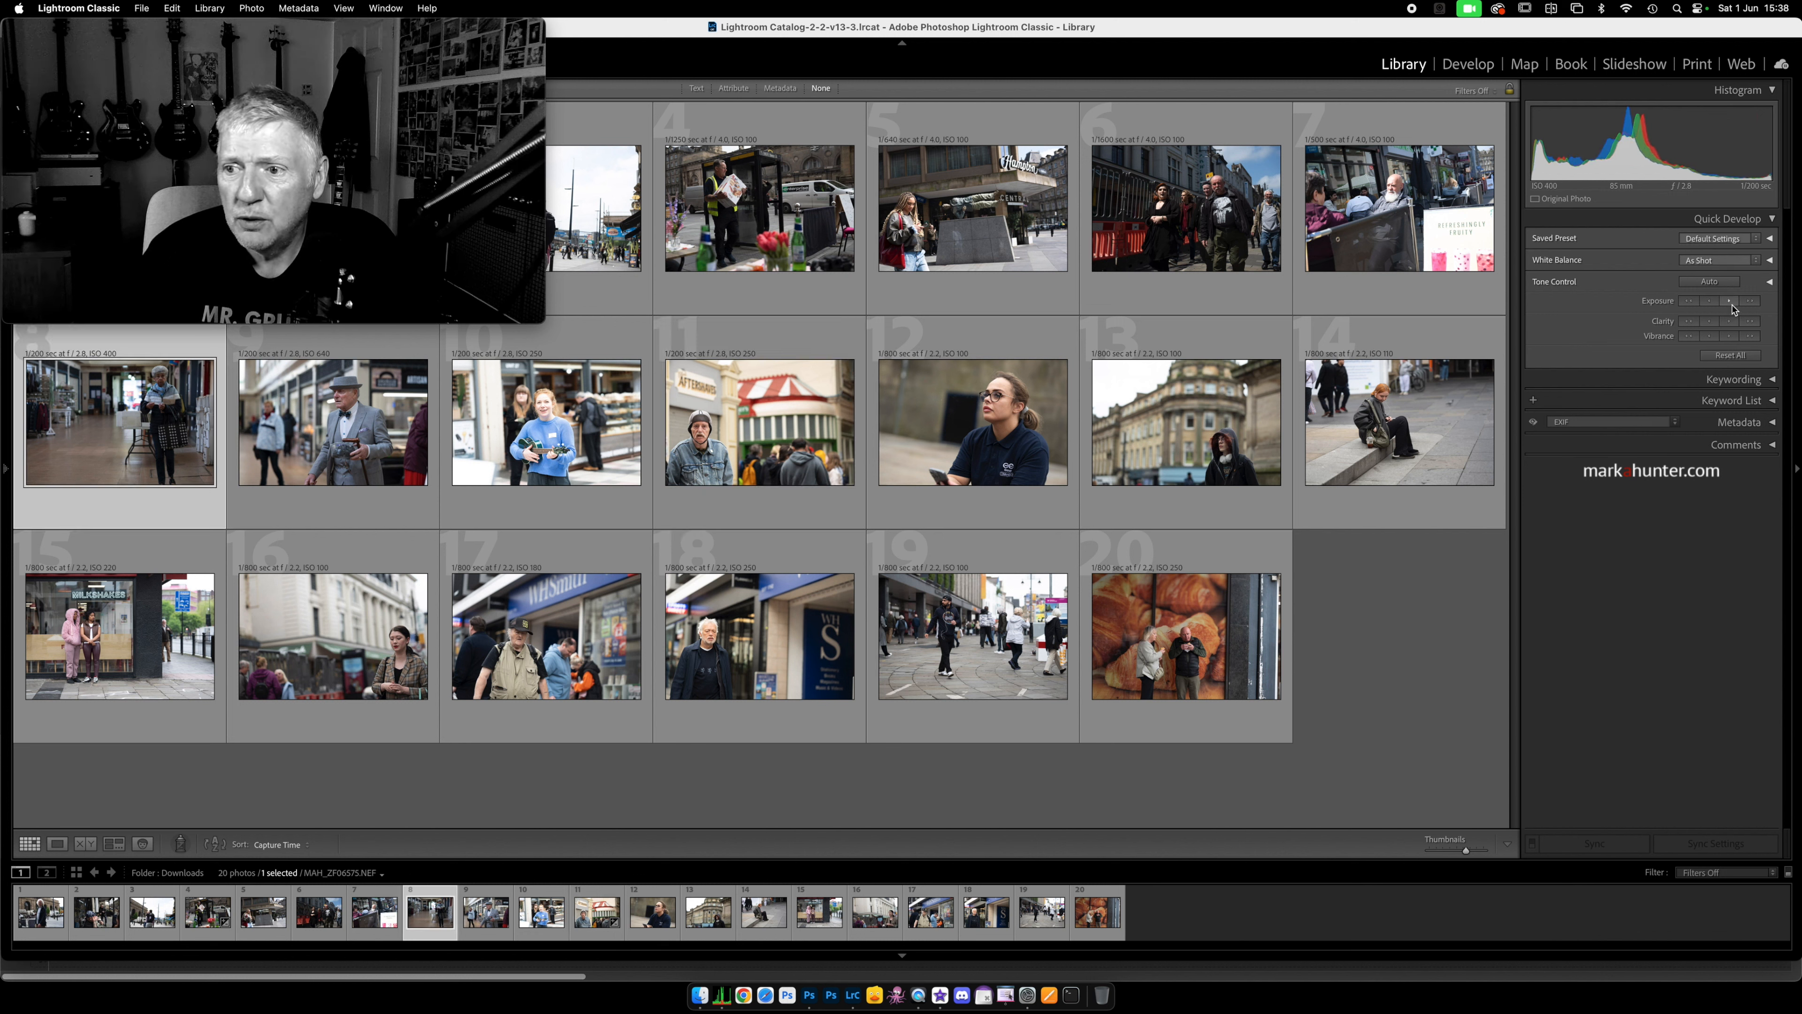
pyautogui.click(1770, 284)
pyautogui.click(1710, 281)
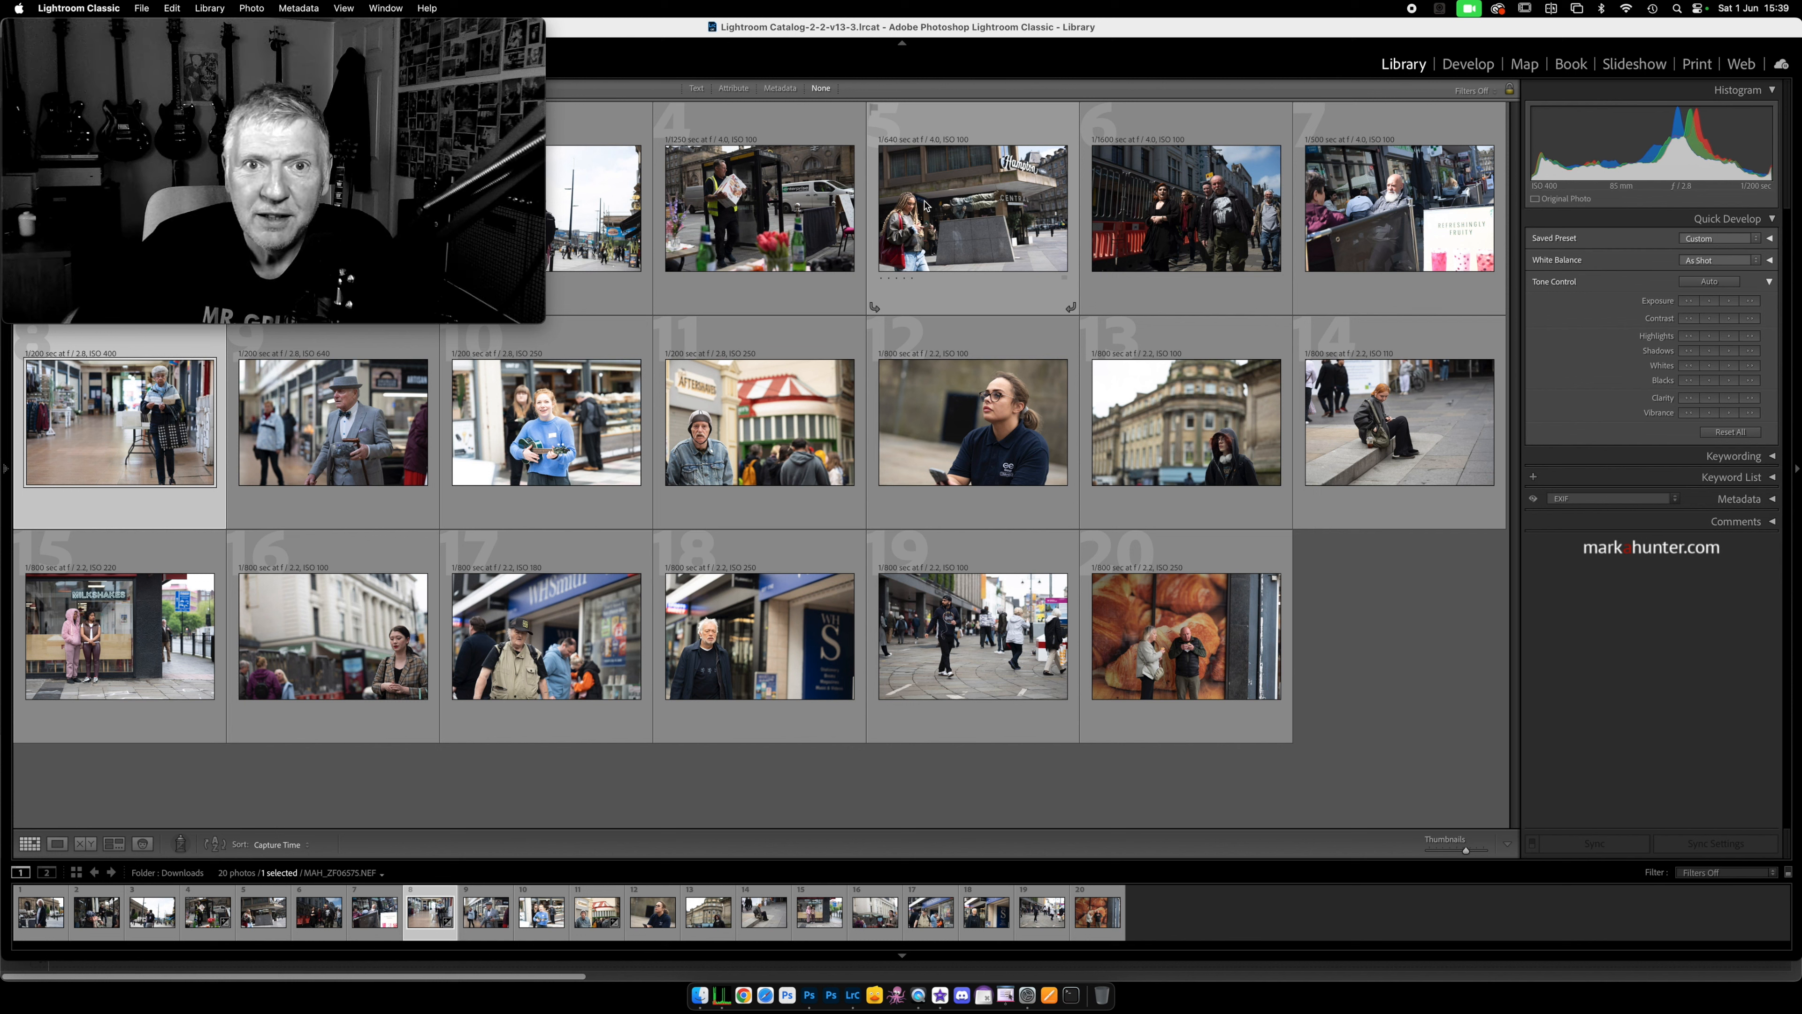
# Step: Open the ninth photo in Develop and apply the Subject + 0.50 and Background - 0.50 presets
pyautogui.click(364, 419)
pyautogui.press('d')
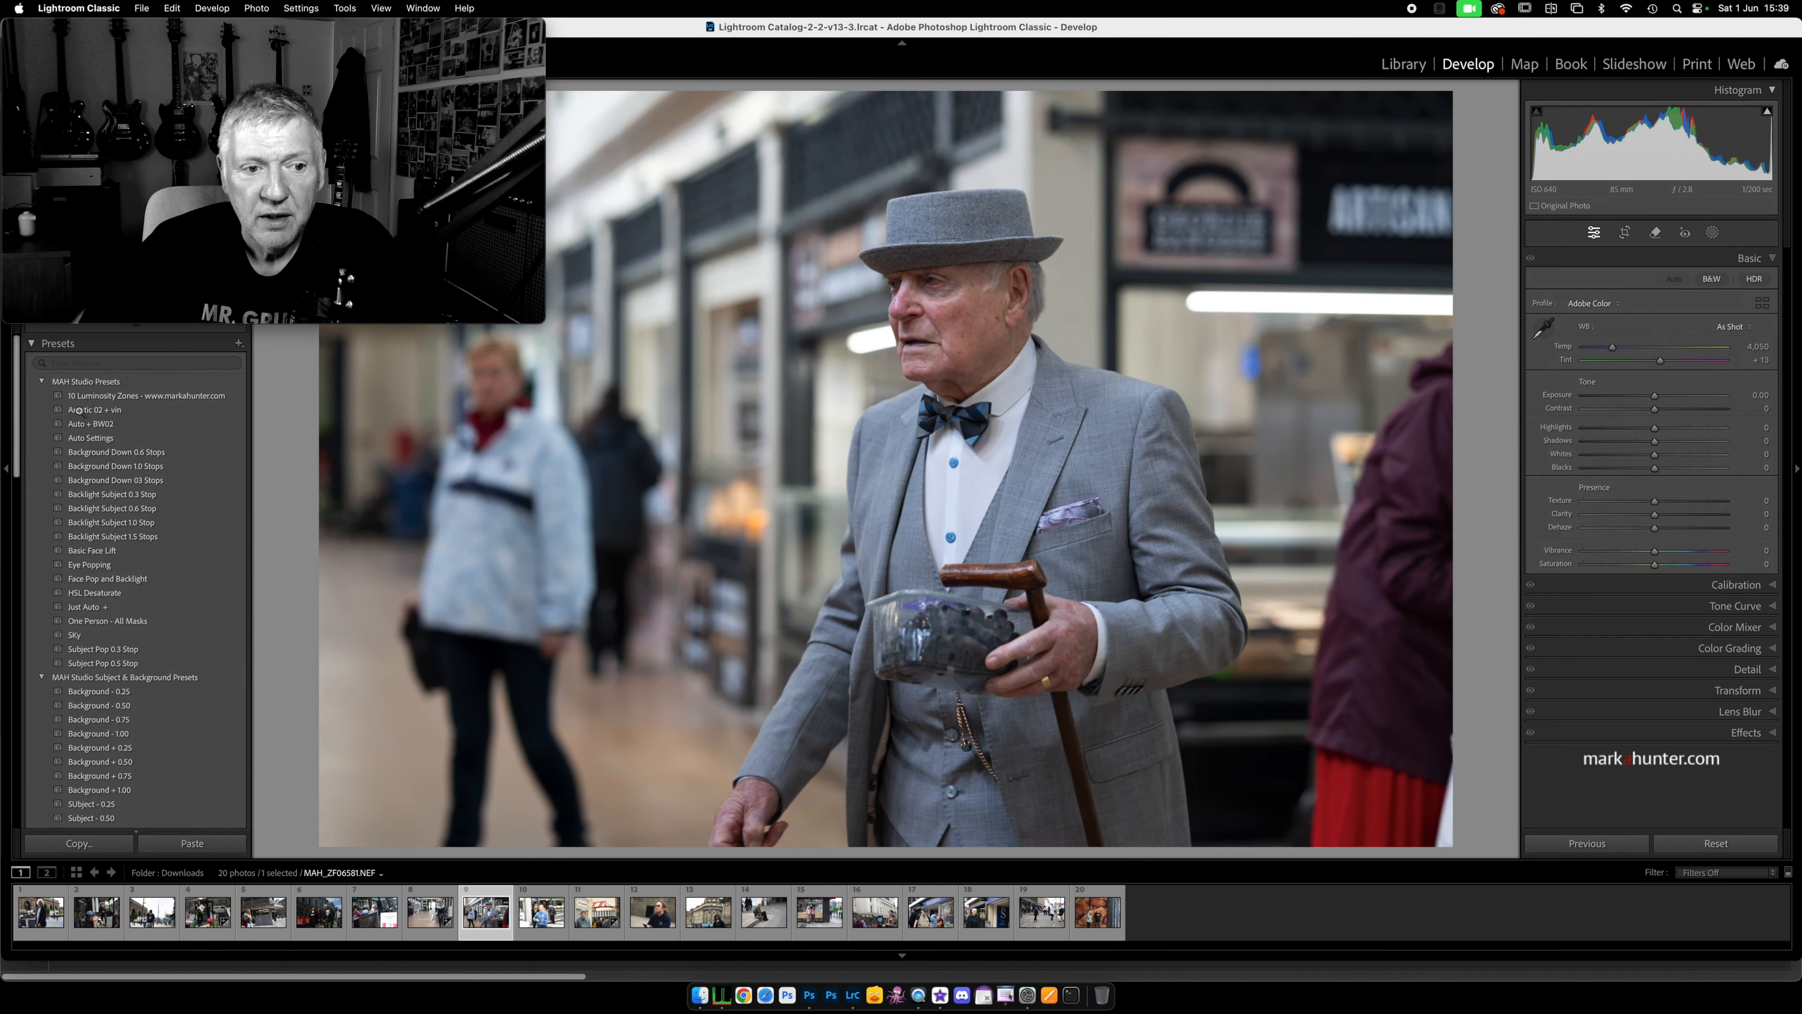
pyautogui.click(42, 382)
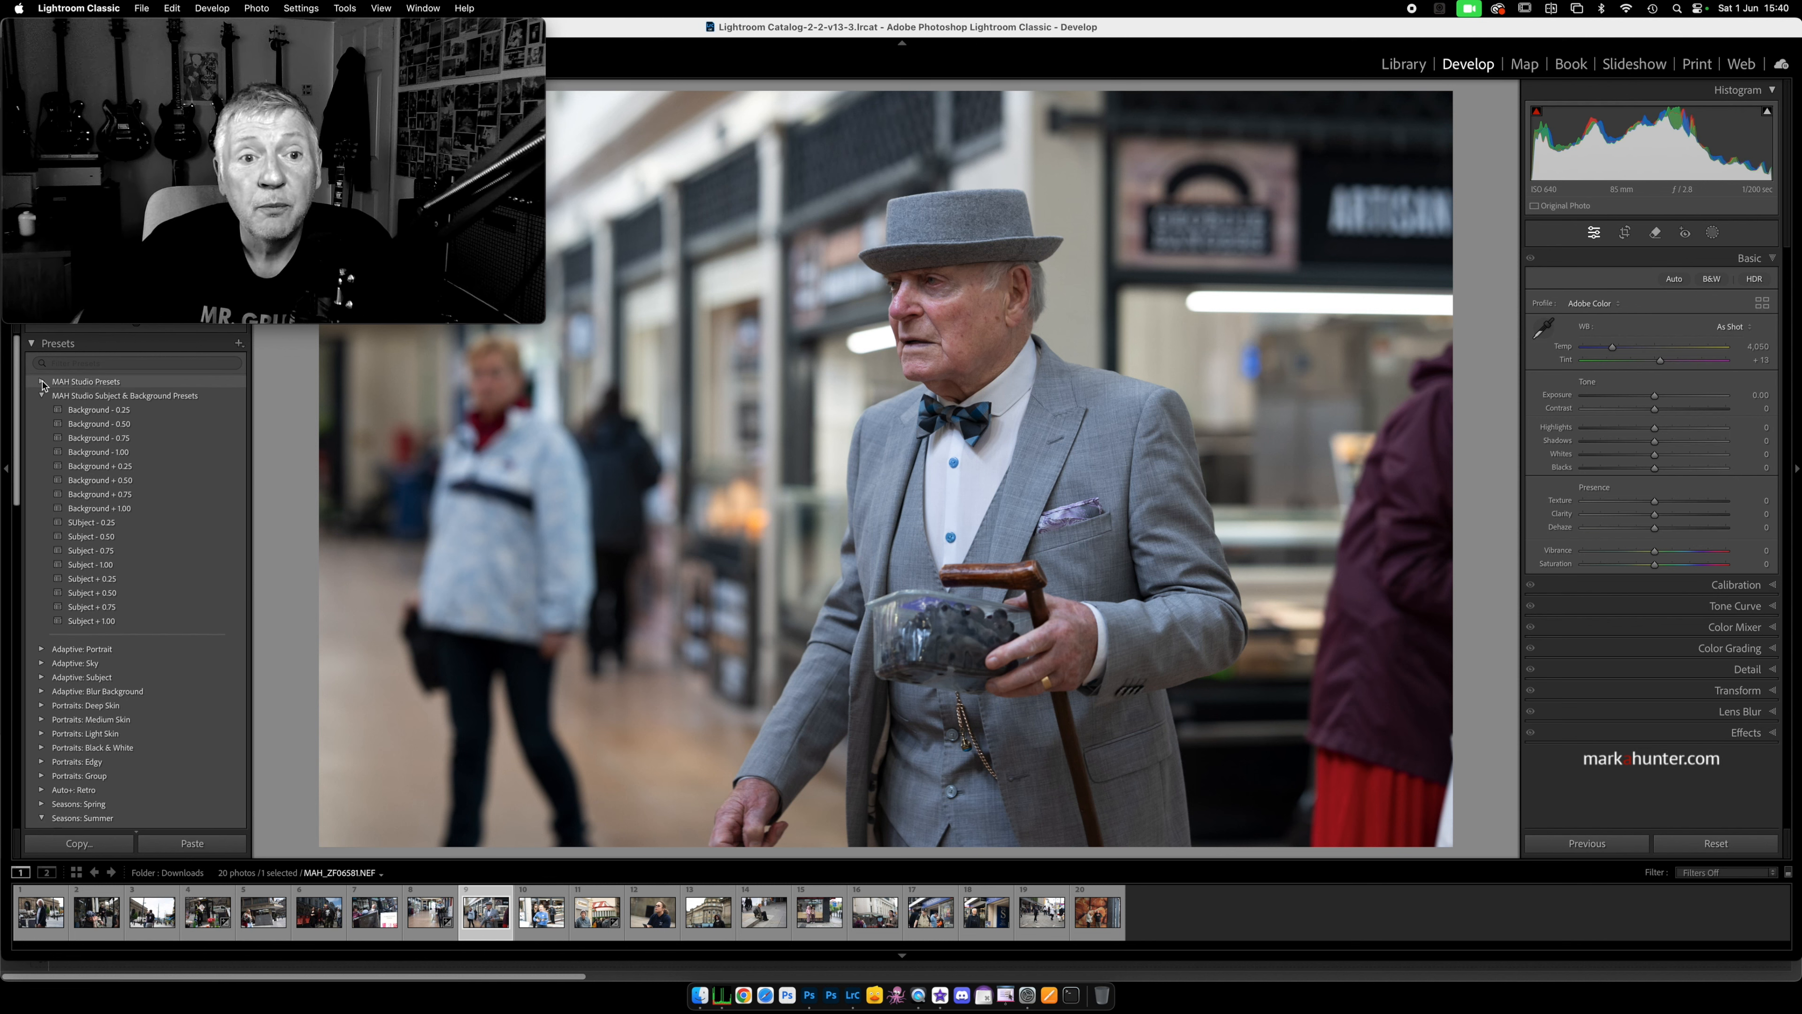
pyautogui.click(142, 422)
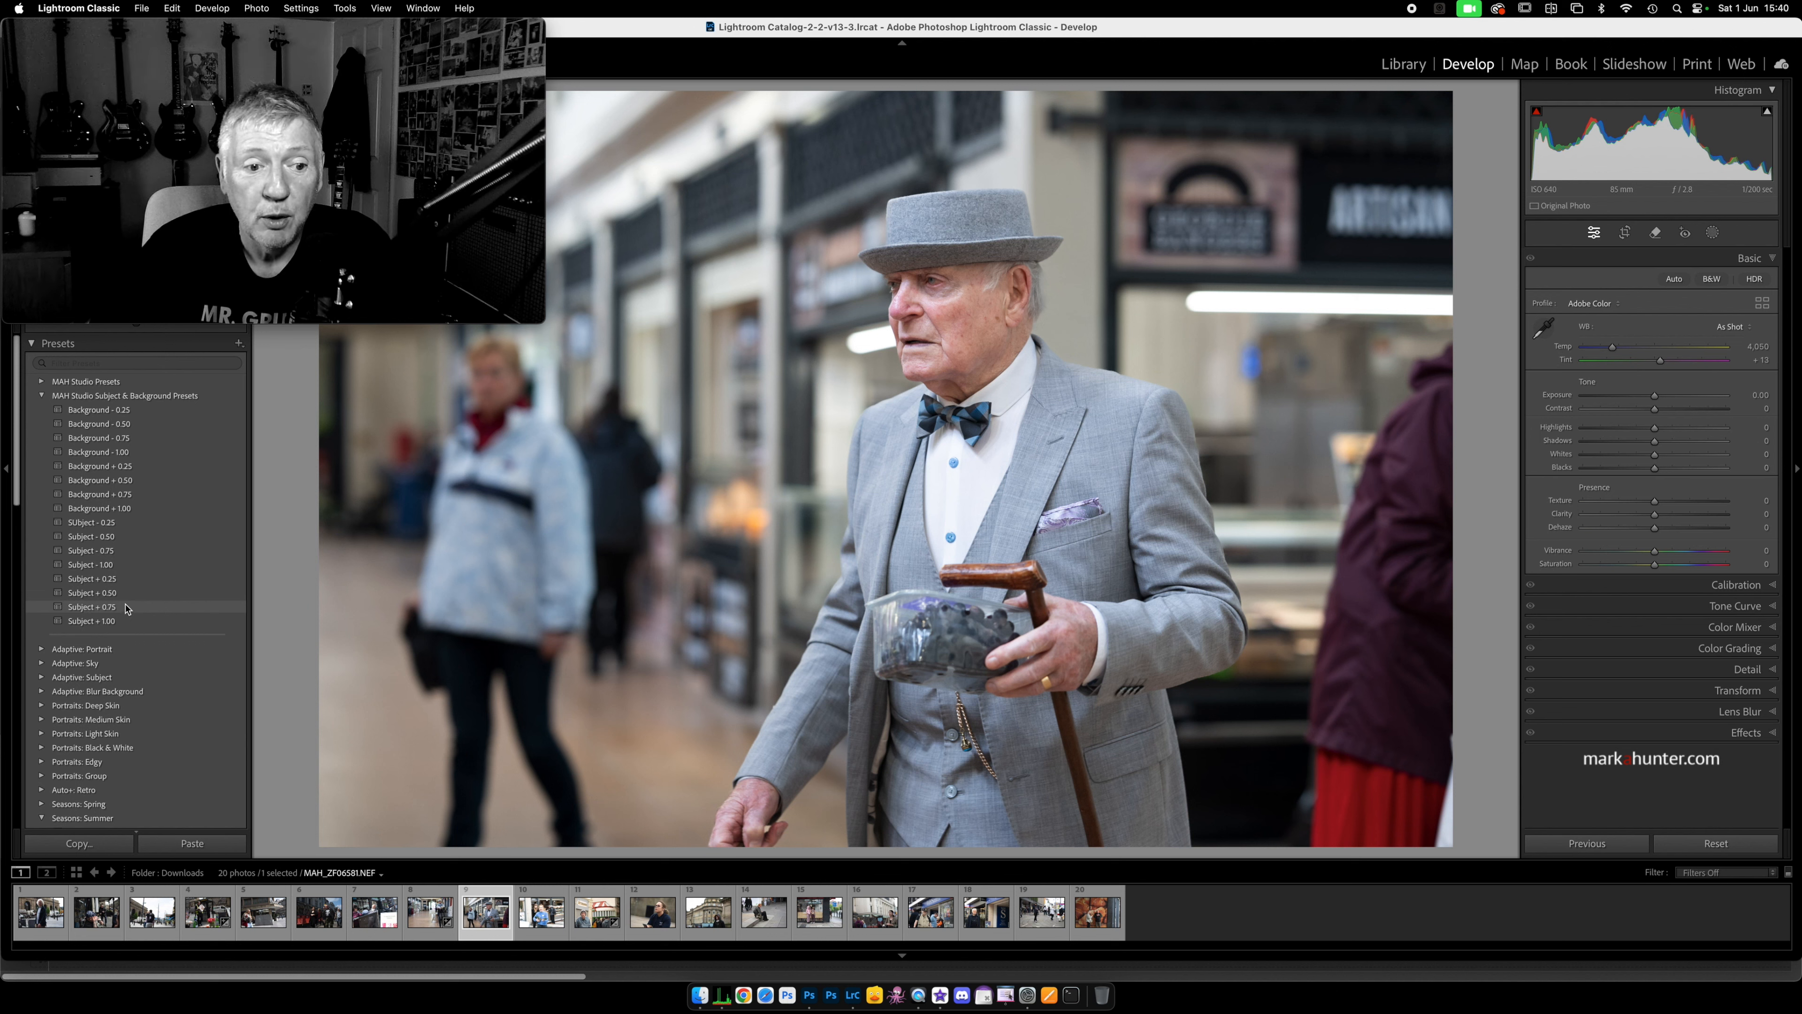
pyautogui.click(135, 594)
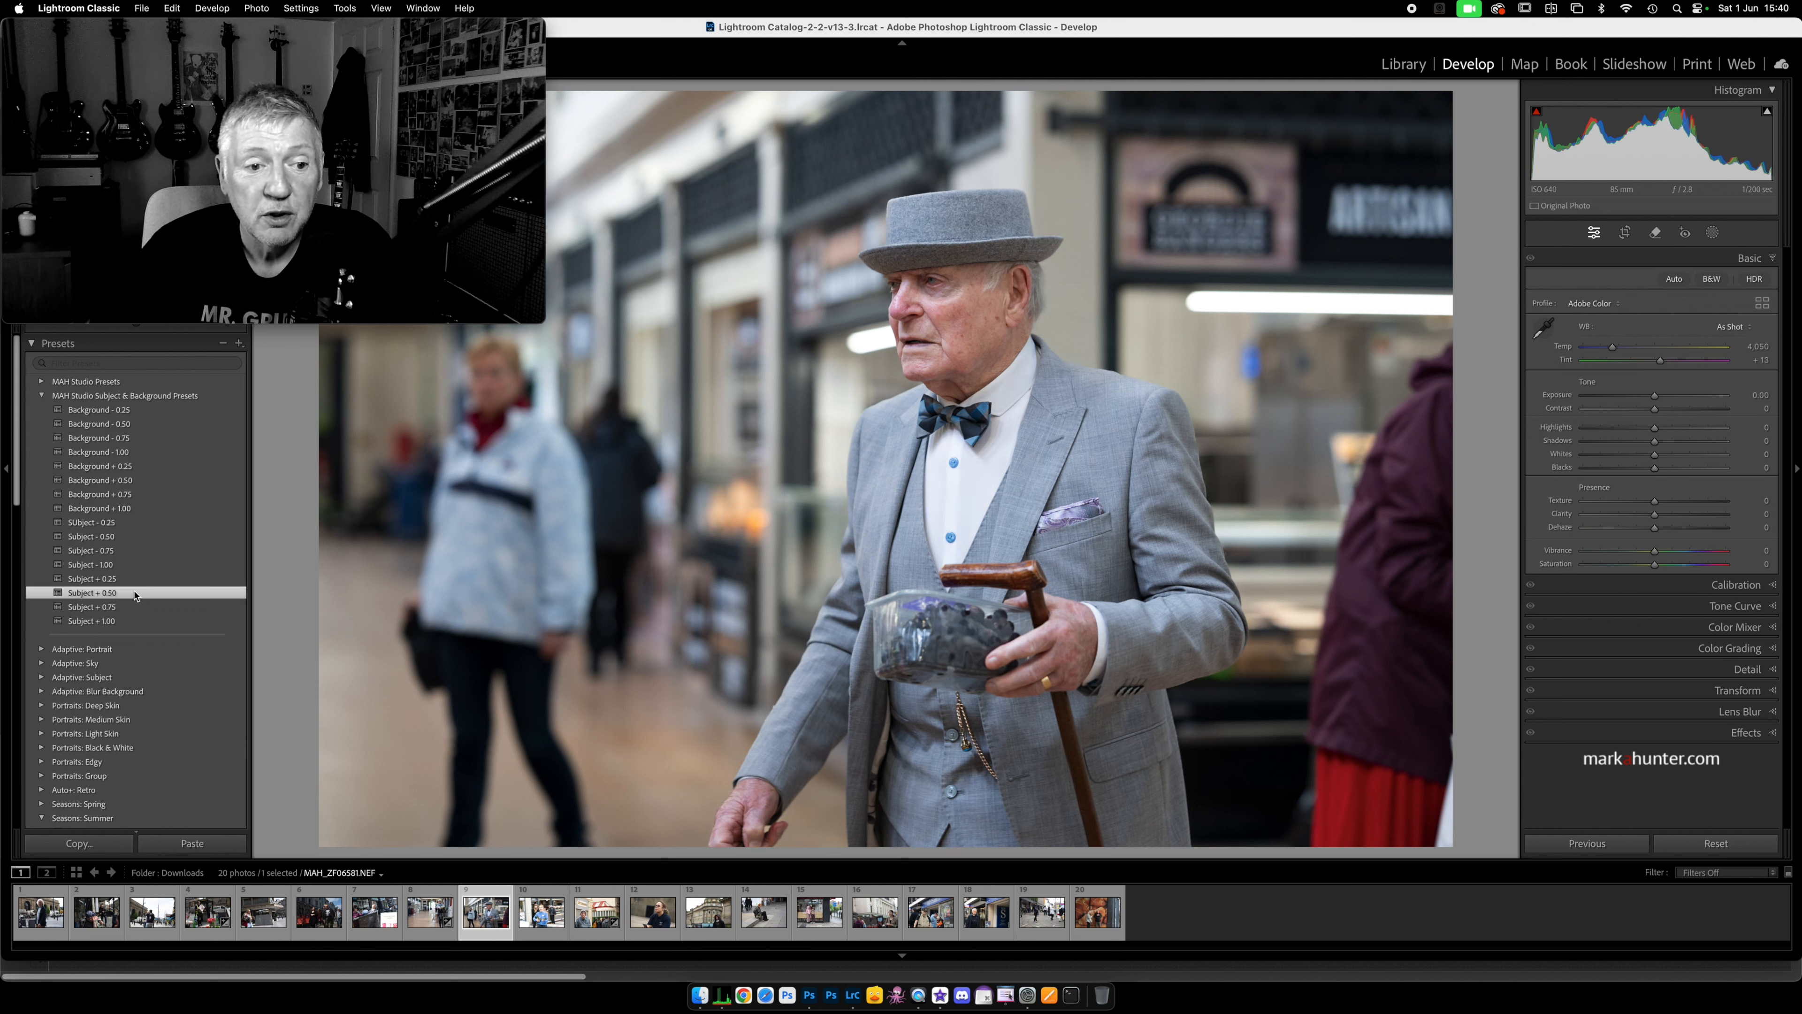
pyautogui.click(137, 426)
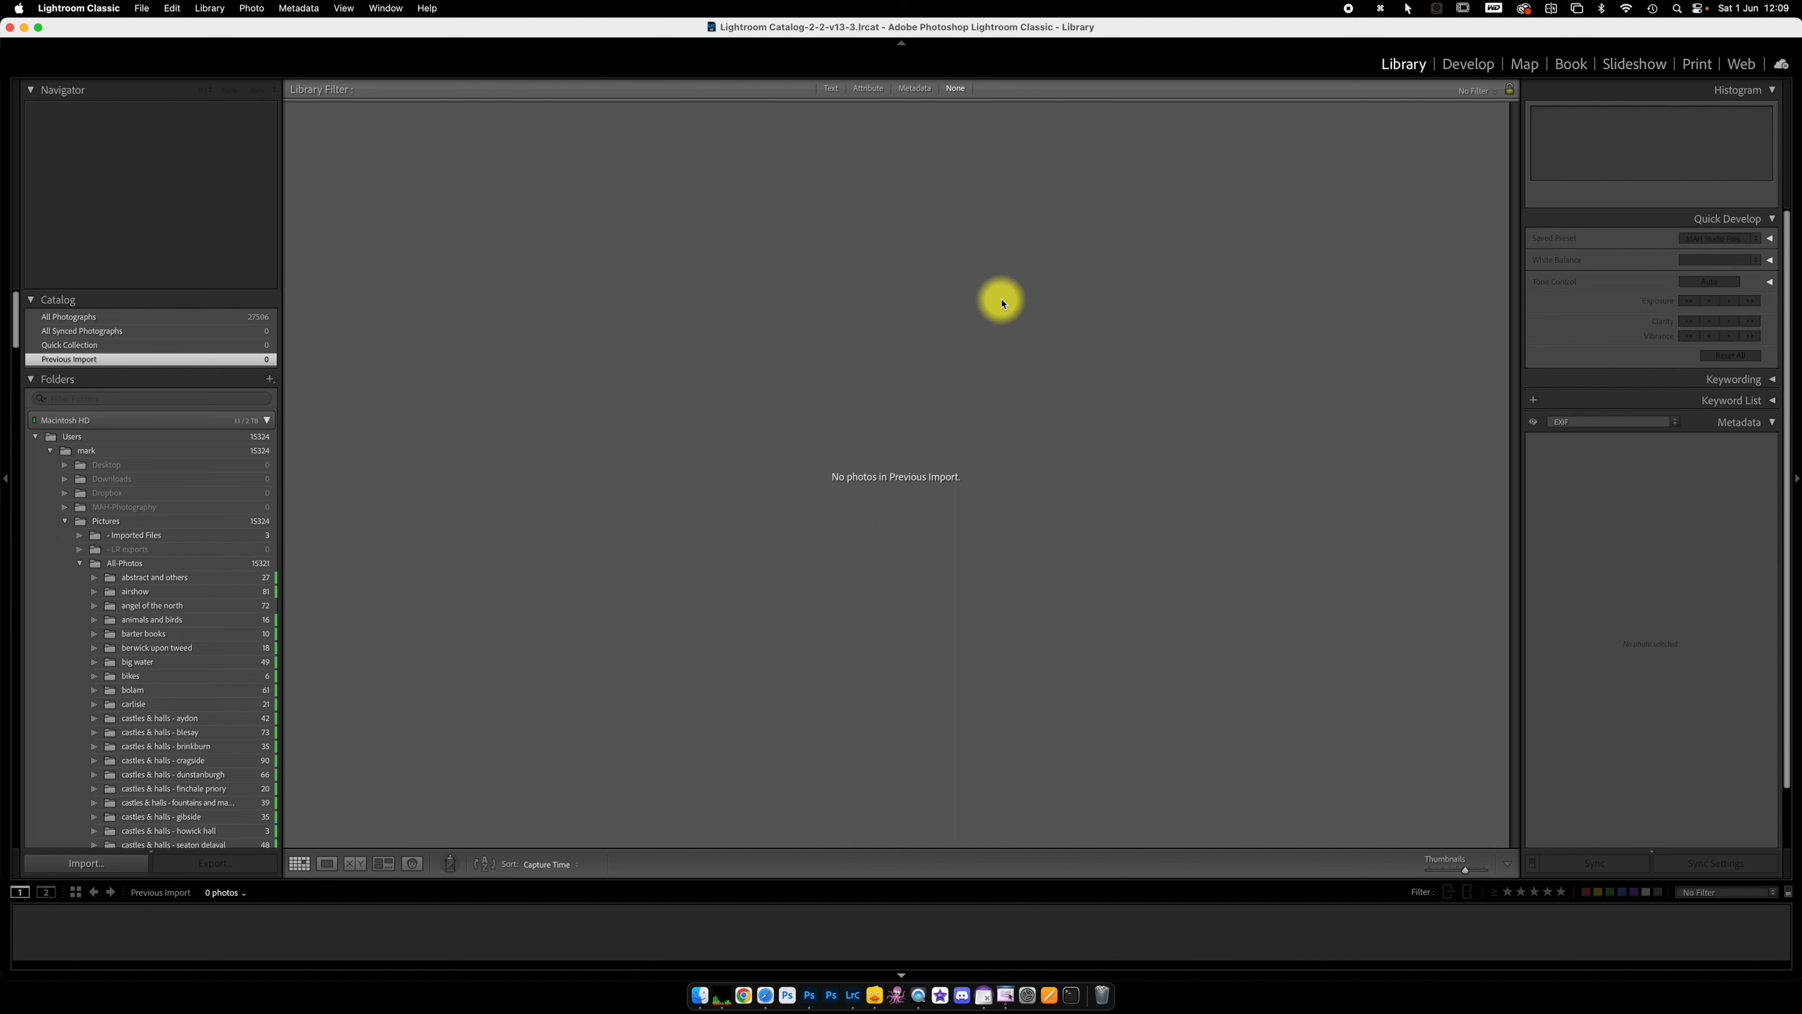
# Step: Switch to Finder and load the 20 selected NEF files from Downloads into Lightroom Classic's import window
pyautogui.click(700, 996)
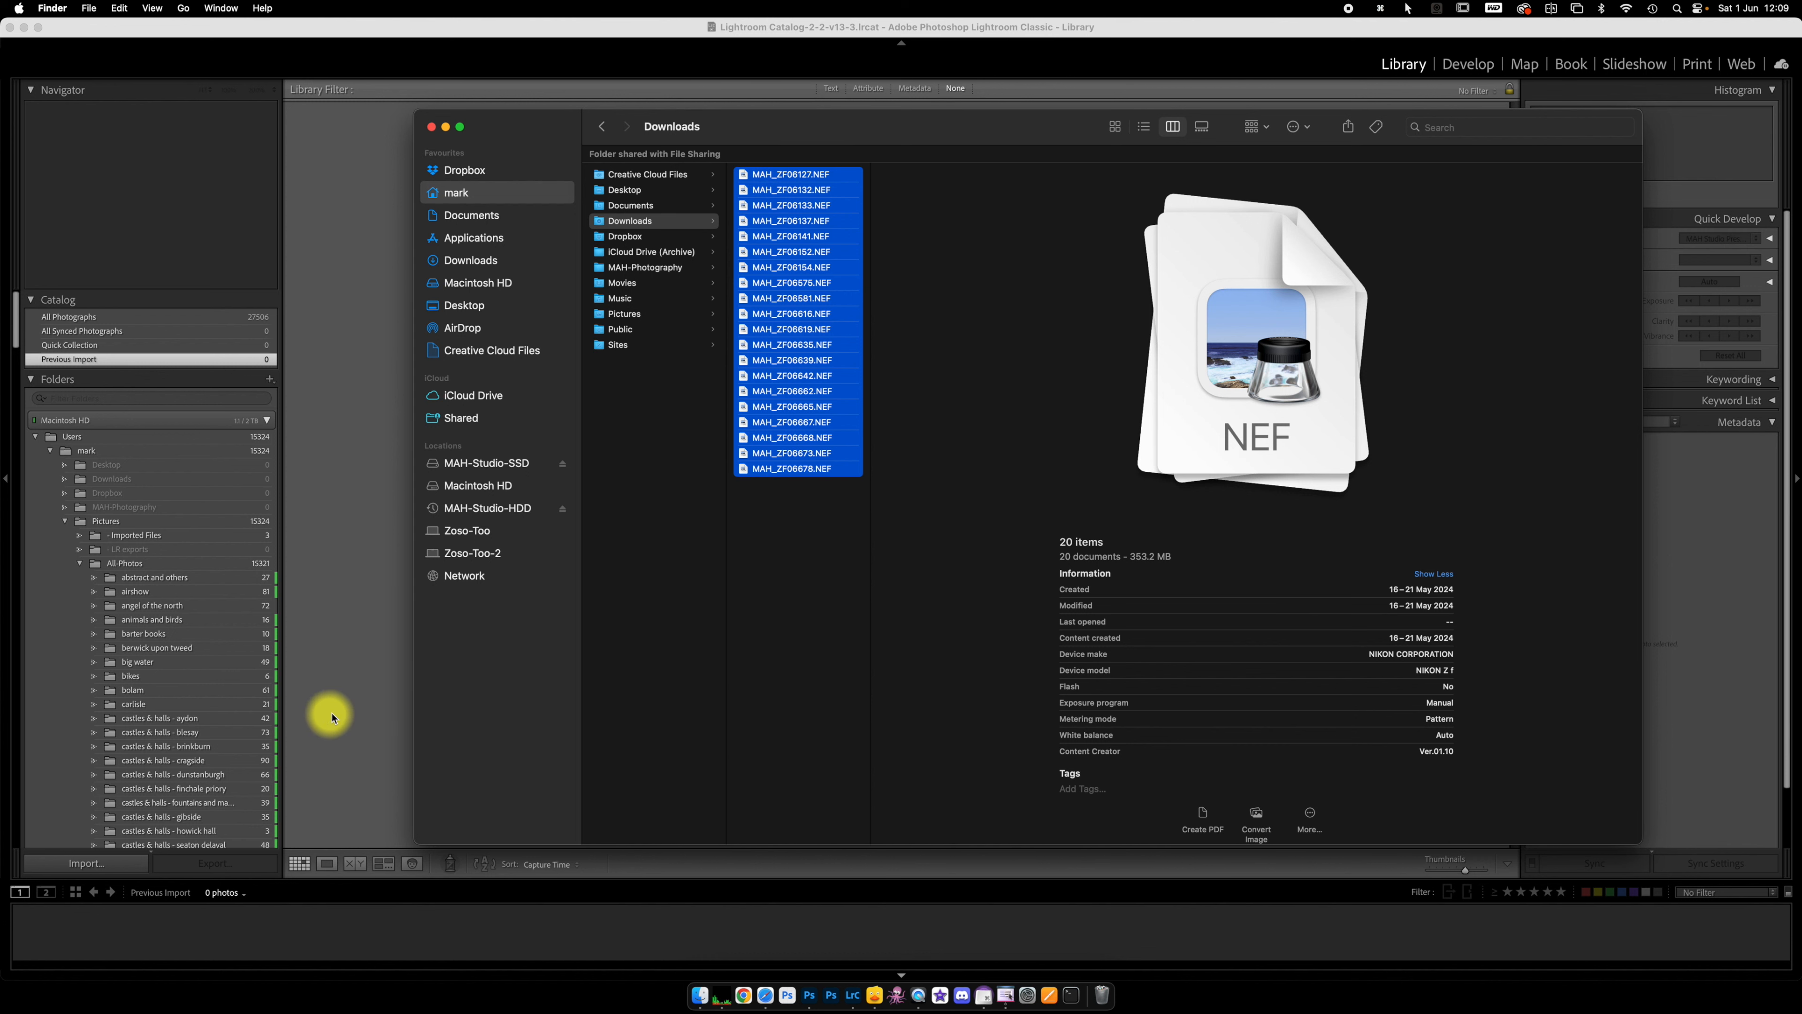
pyautogui.moveTo(773, 348); pyautogui.dragTo(370, 571)
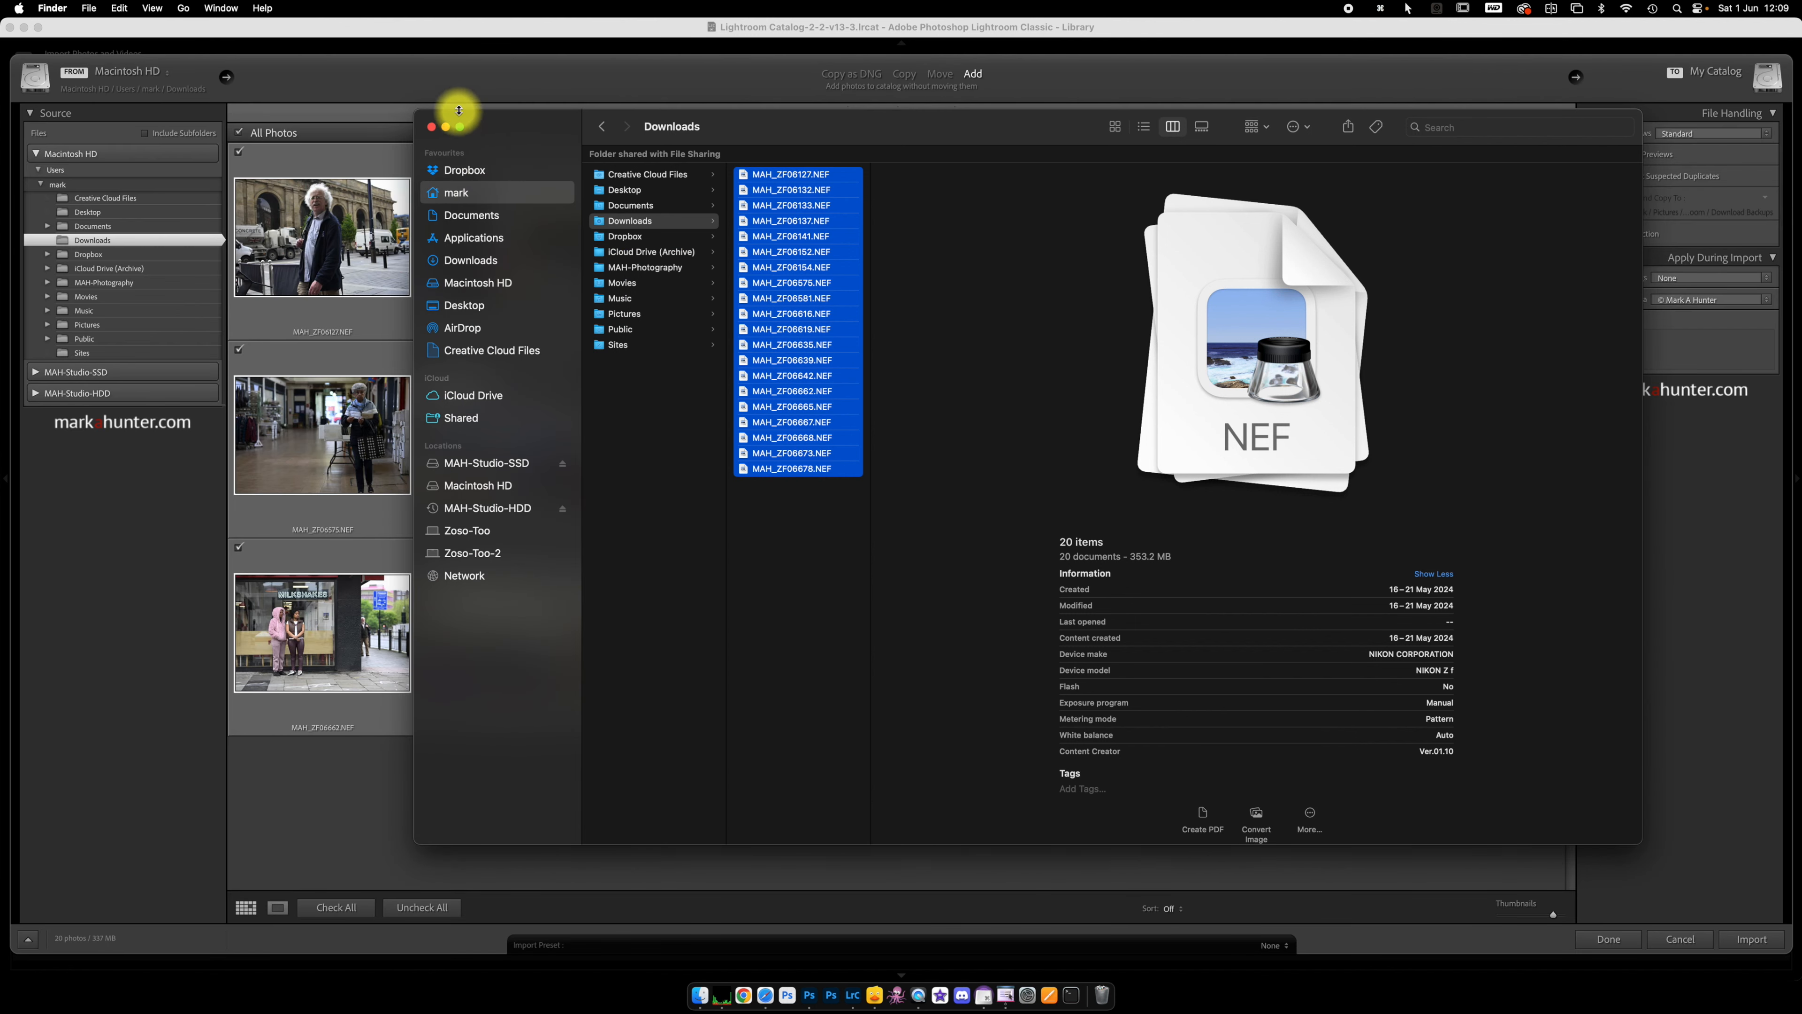
pyautogui.click(441, 75)
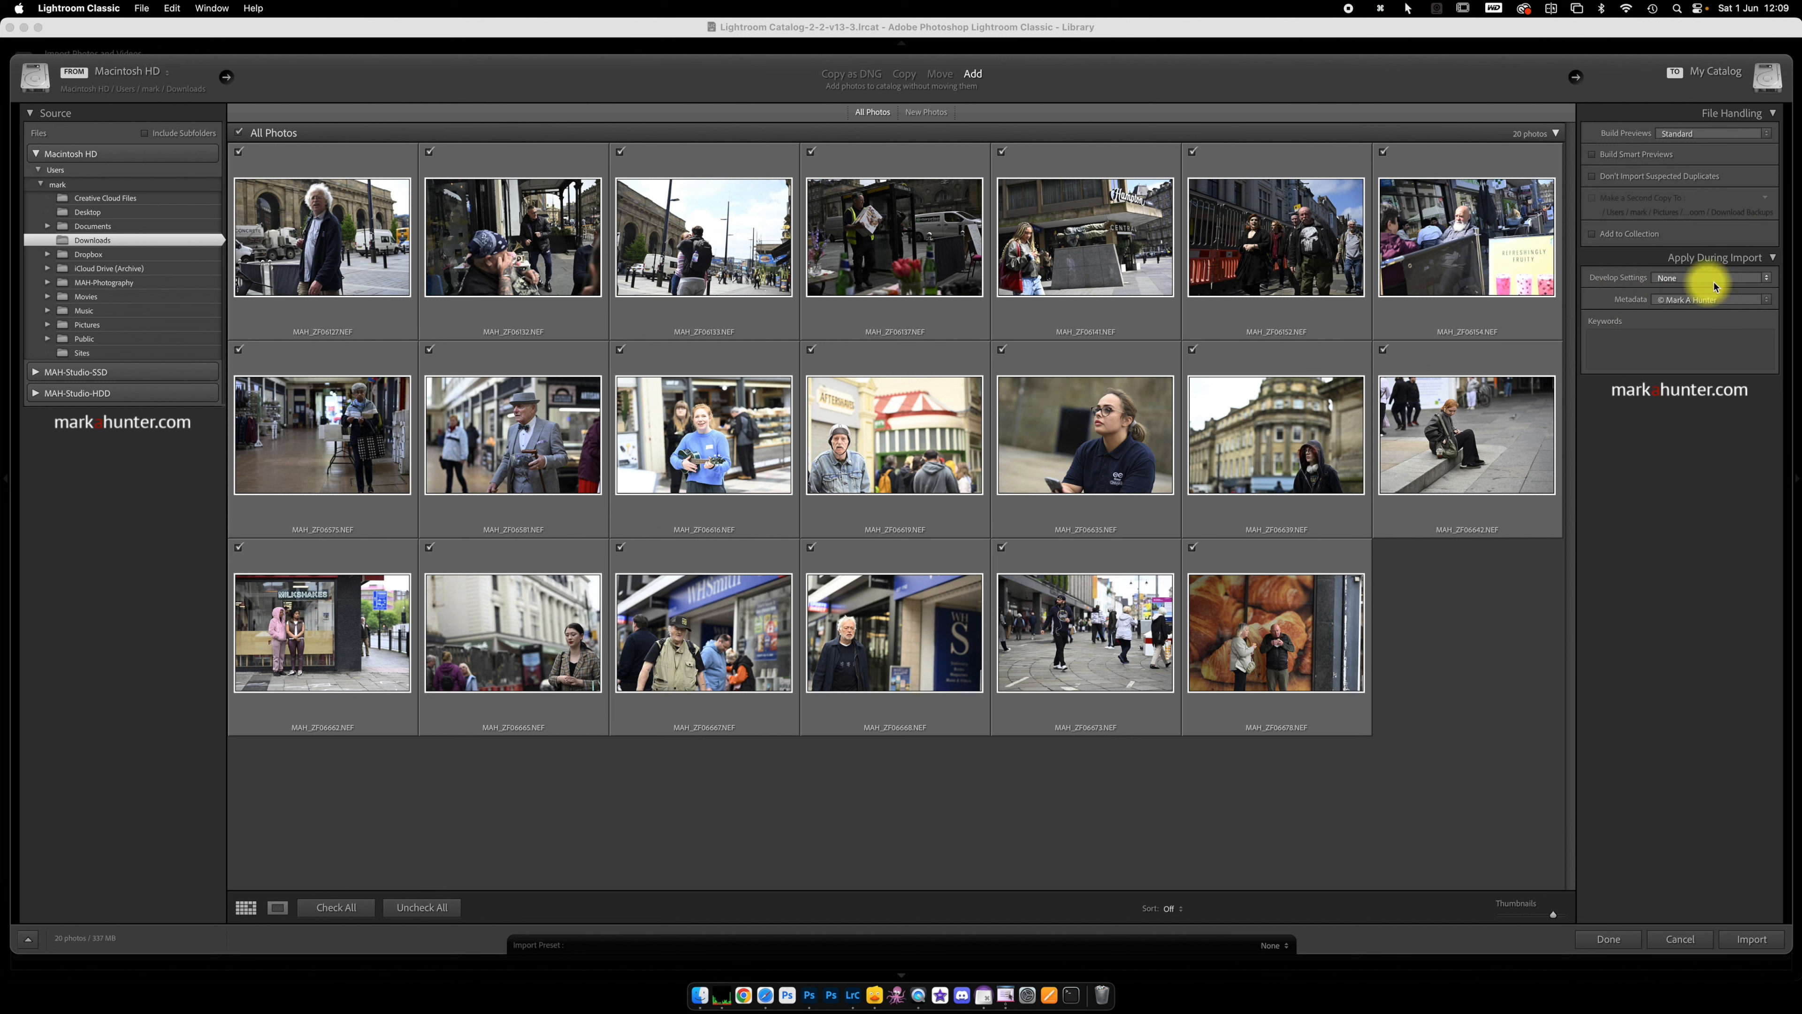
# Step: Set the develop settings applied during import to B&W Soft and import the 20 photos
pyautogui.click(1767, 279)
pyautogui.moveTo(1735, 306)
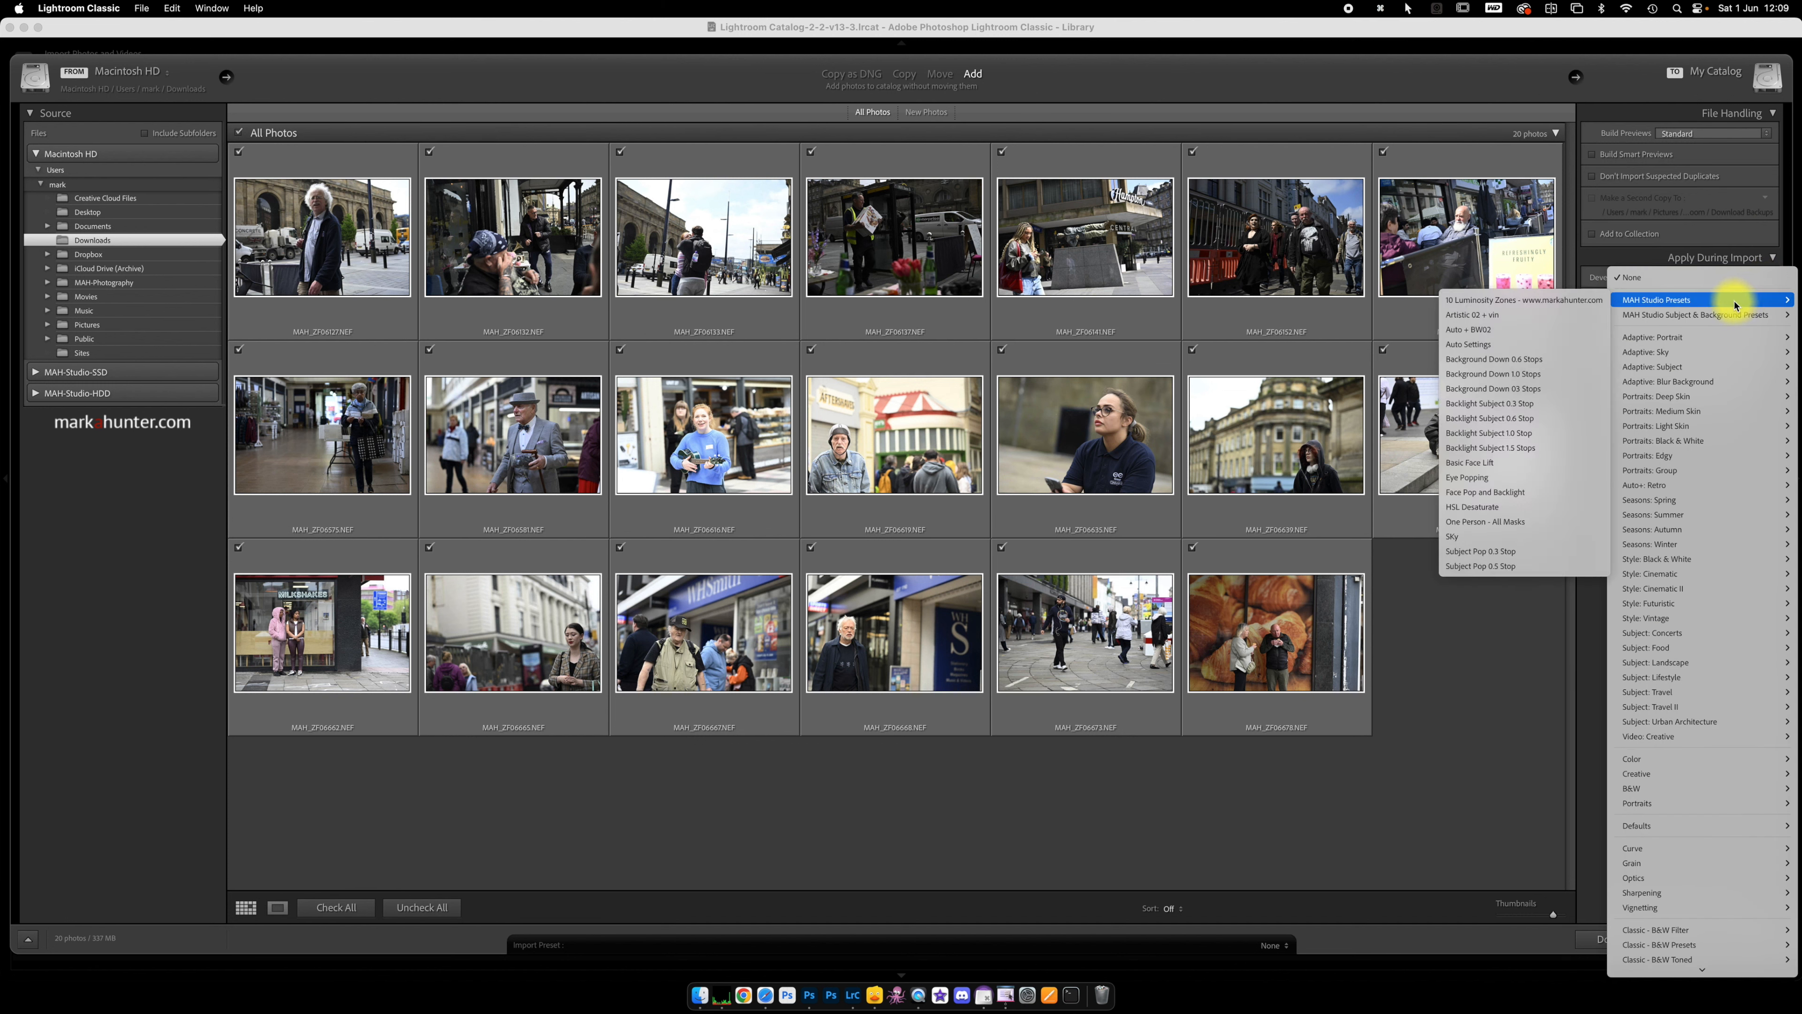
pyautogui.moveTo(1686, 470)
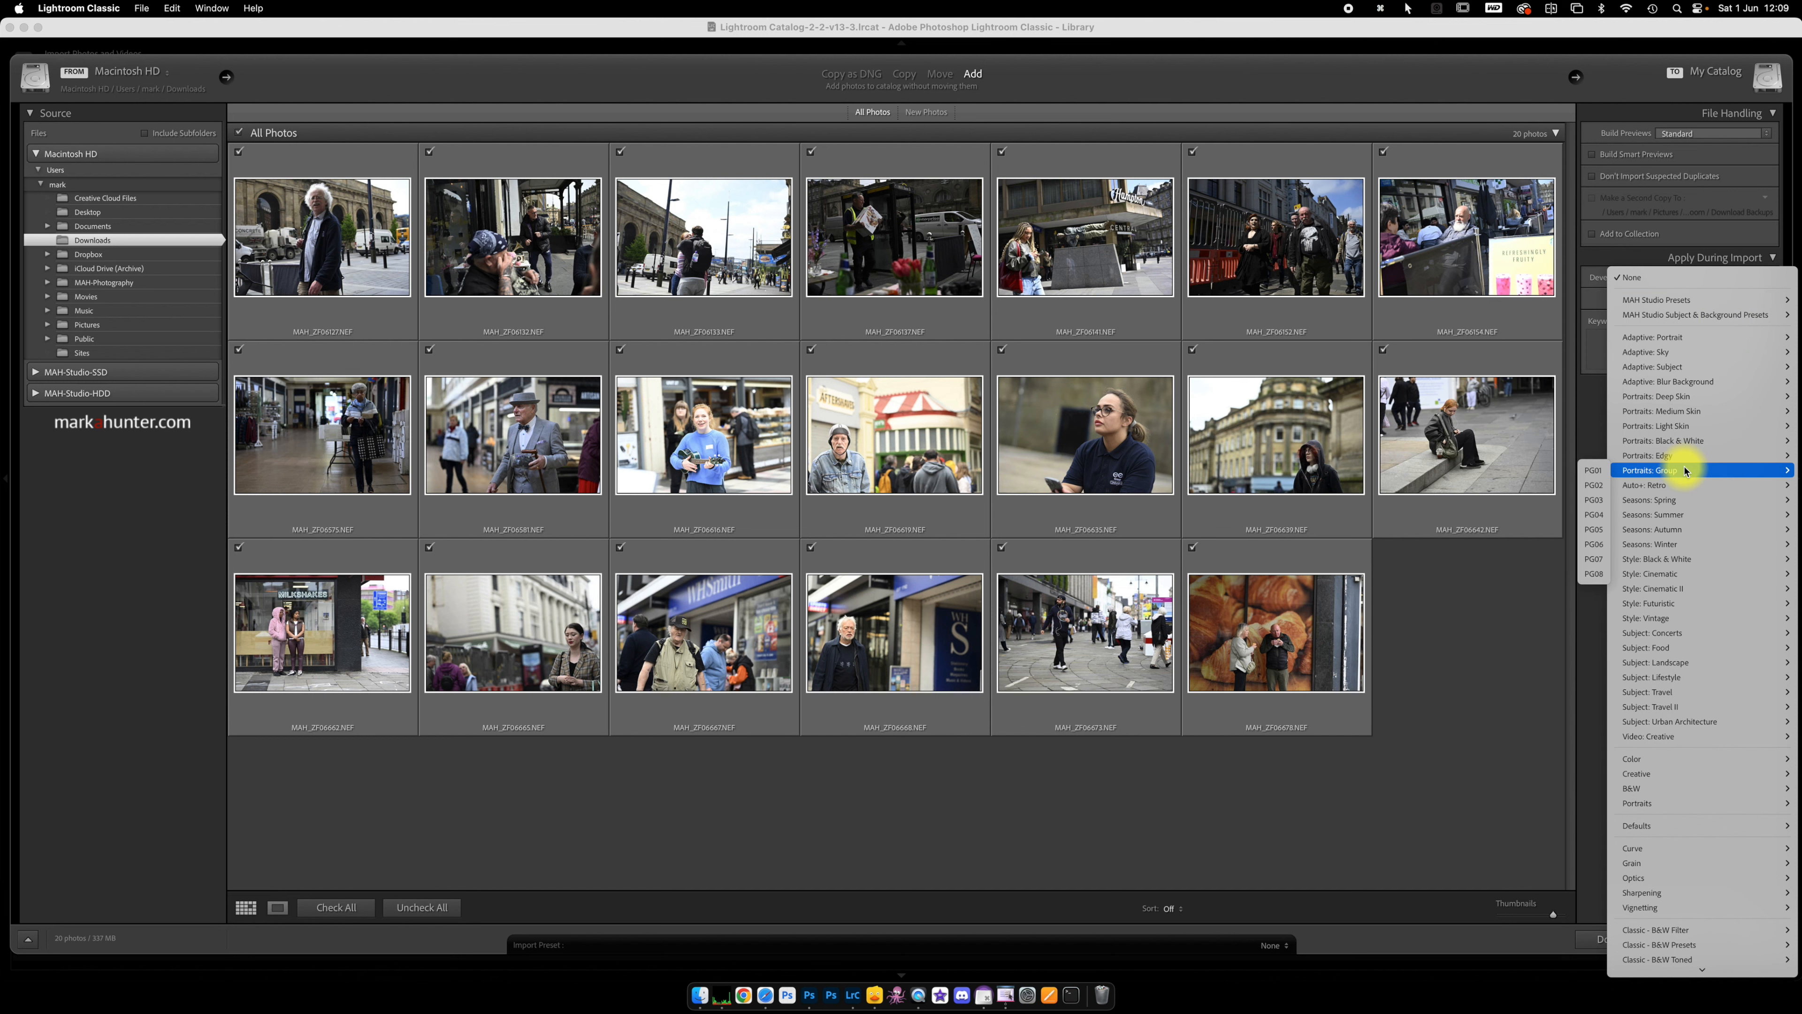
pyautogui.moveTo(1662, 795)
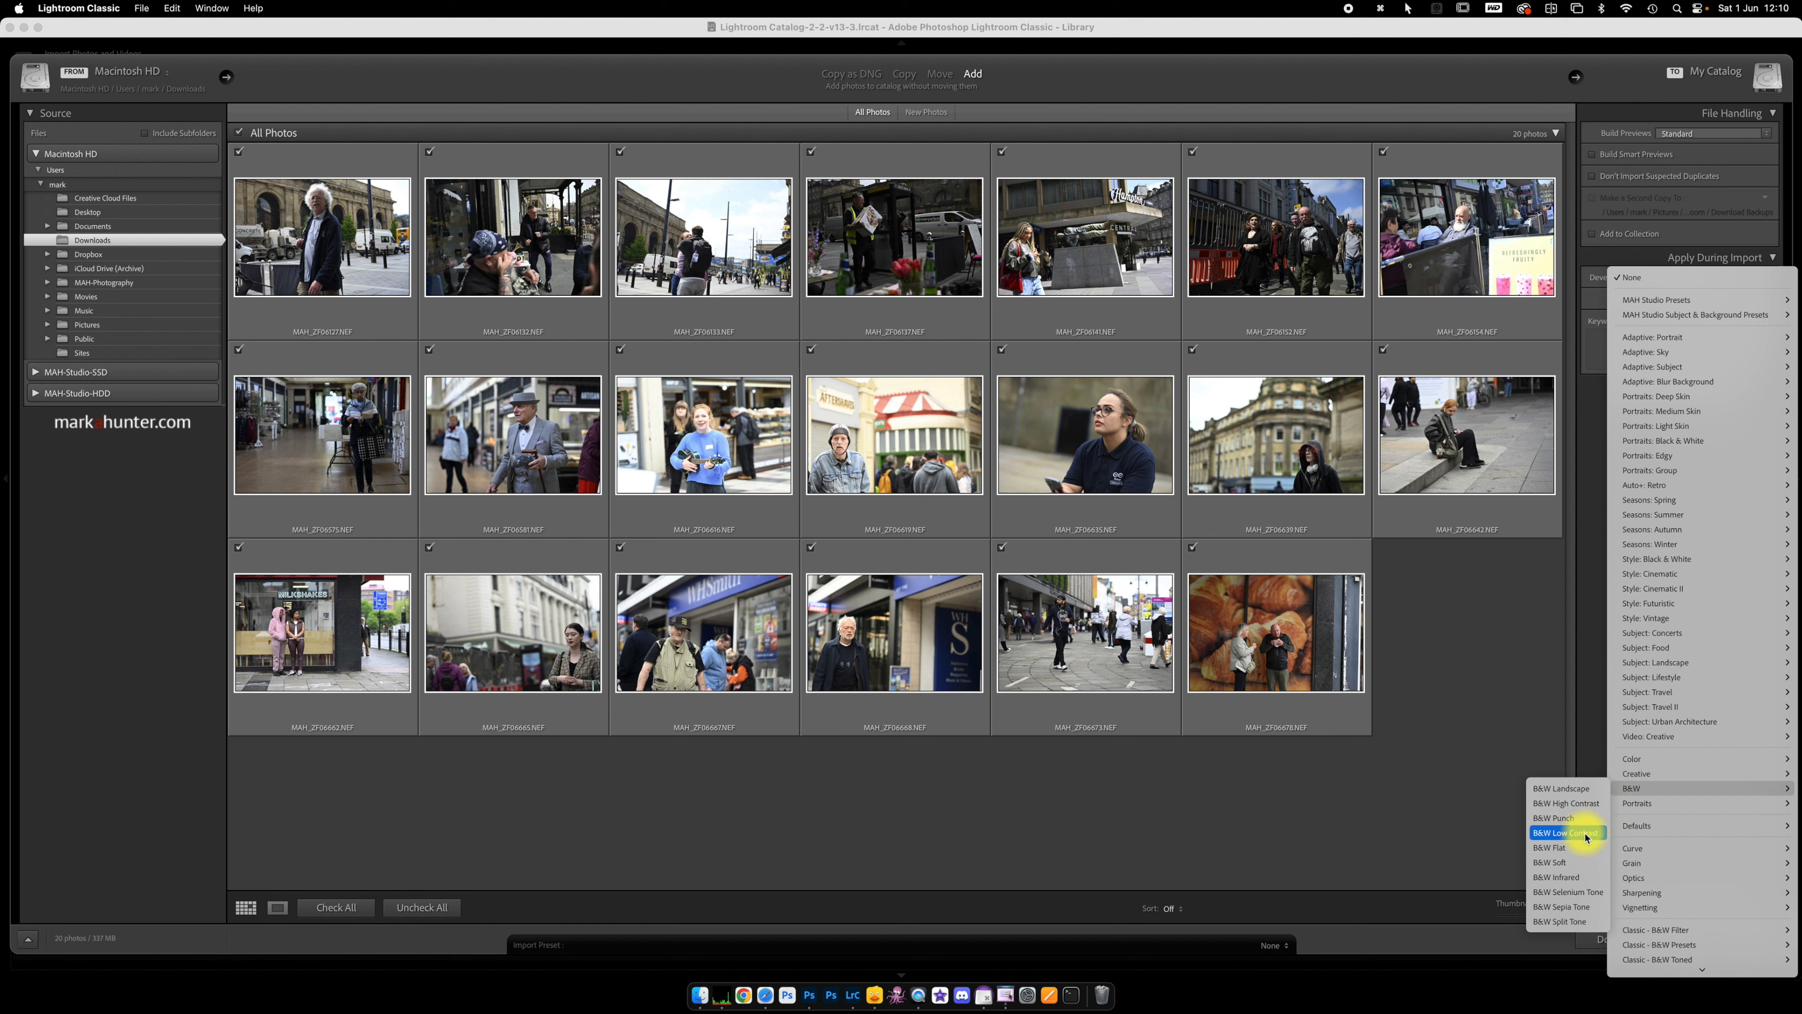
pyautogui.click(1587, 867)
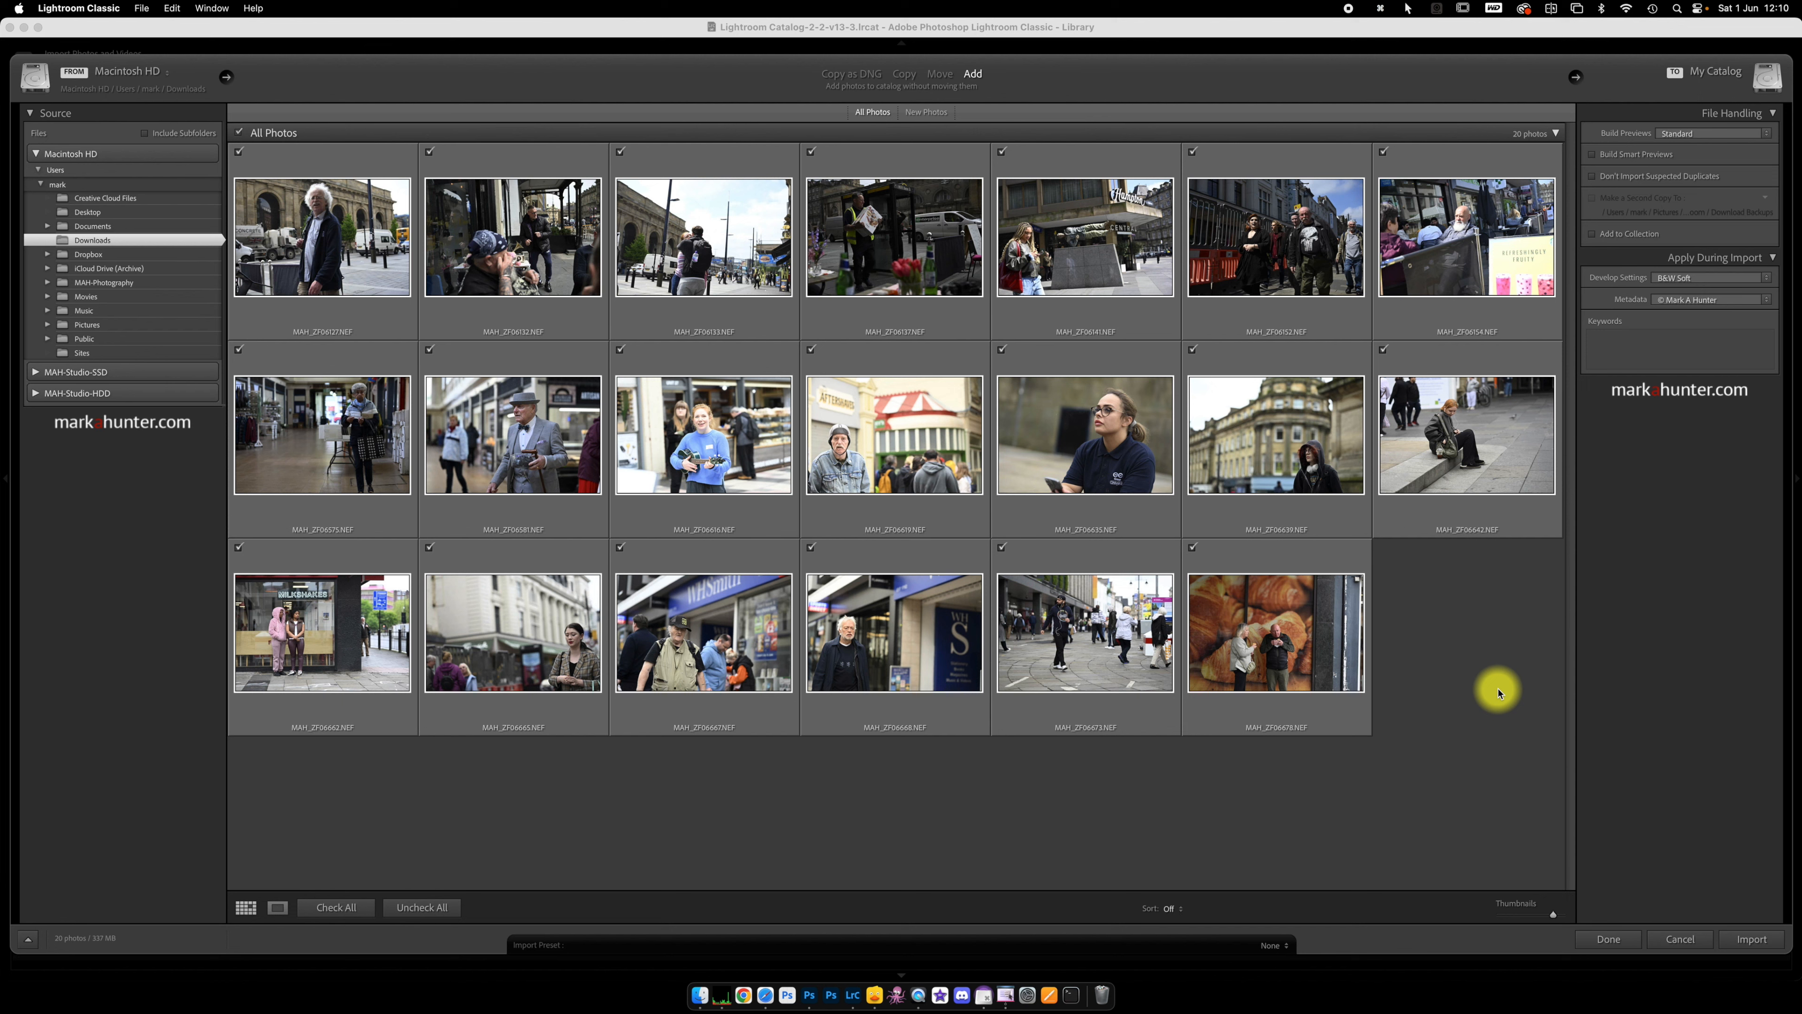
pyautogui.click(1756, 944)
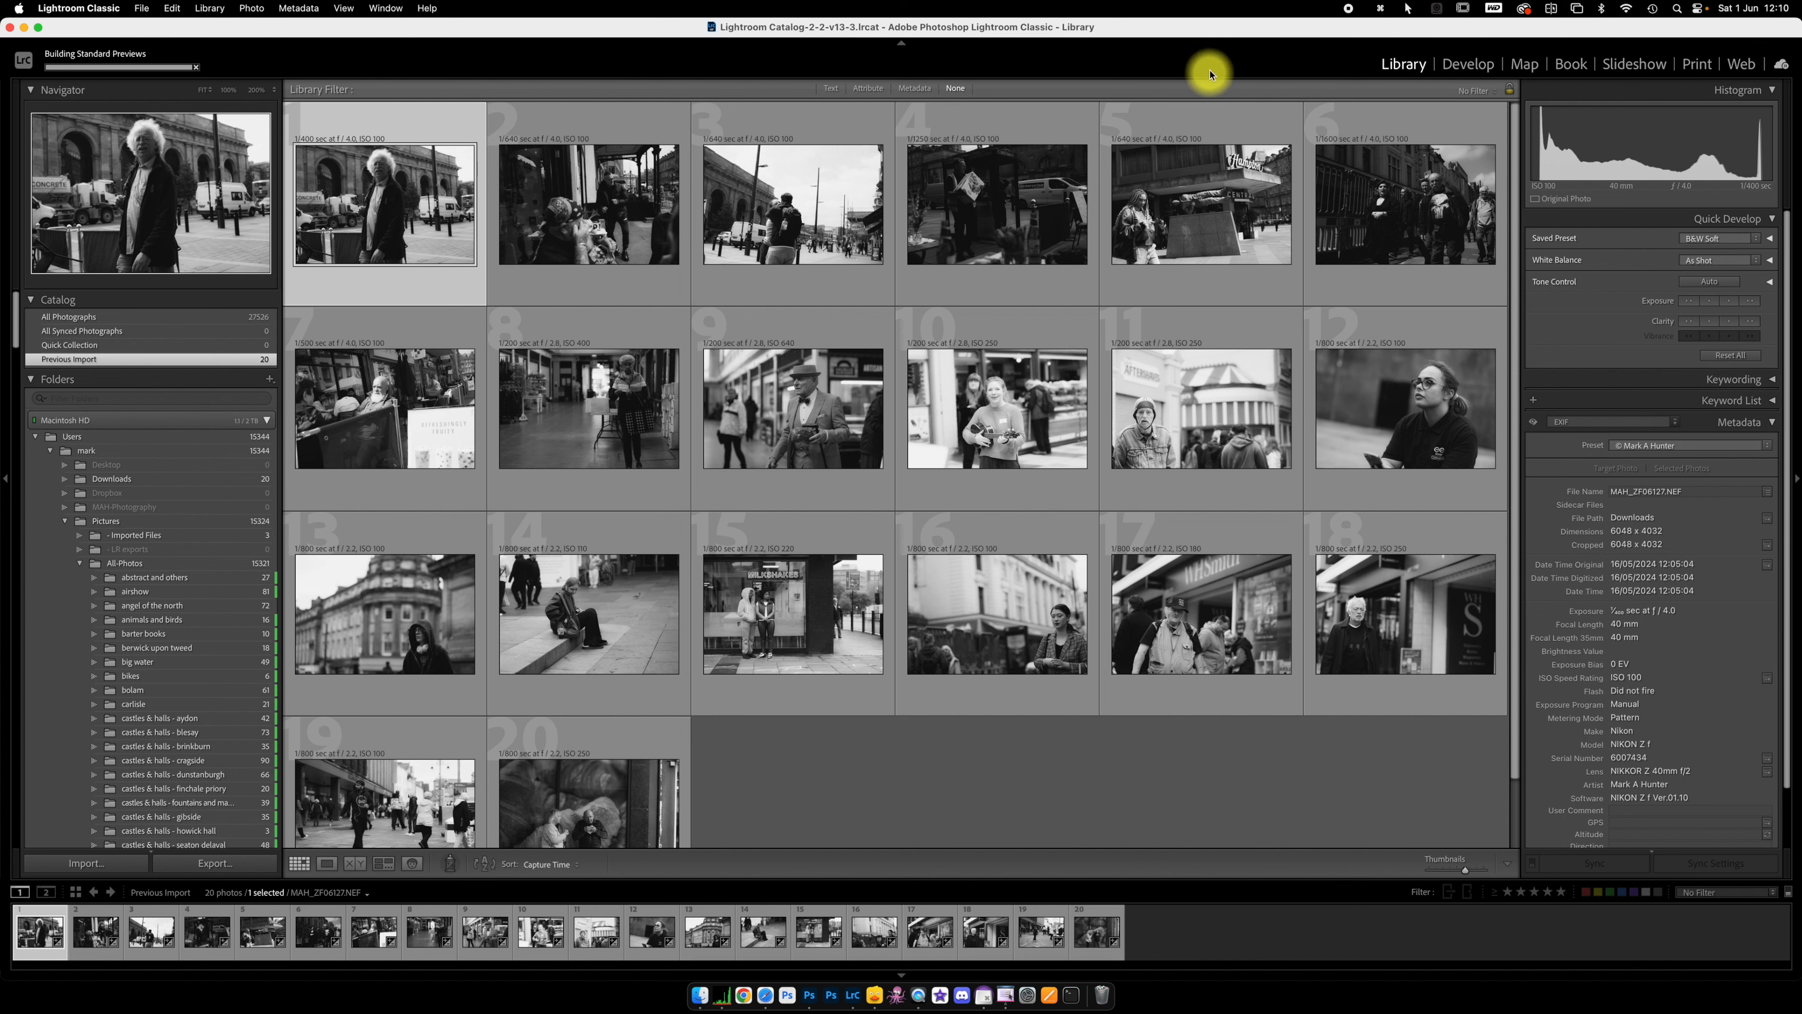
# Step: Remove all 20 imported black-and-white photos from the Lightroom catalog while keeping the files on disk
pyautogui.click(1190, 245)
pyautogui.press('super+a')
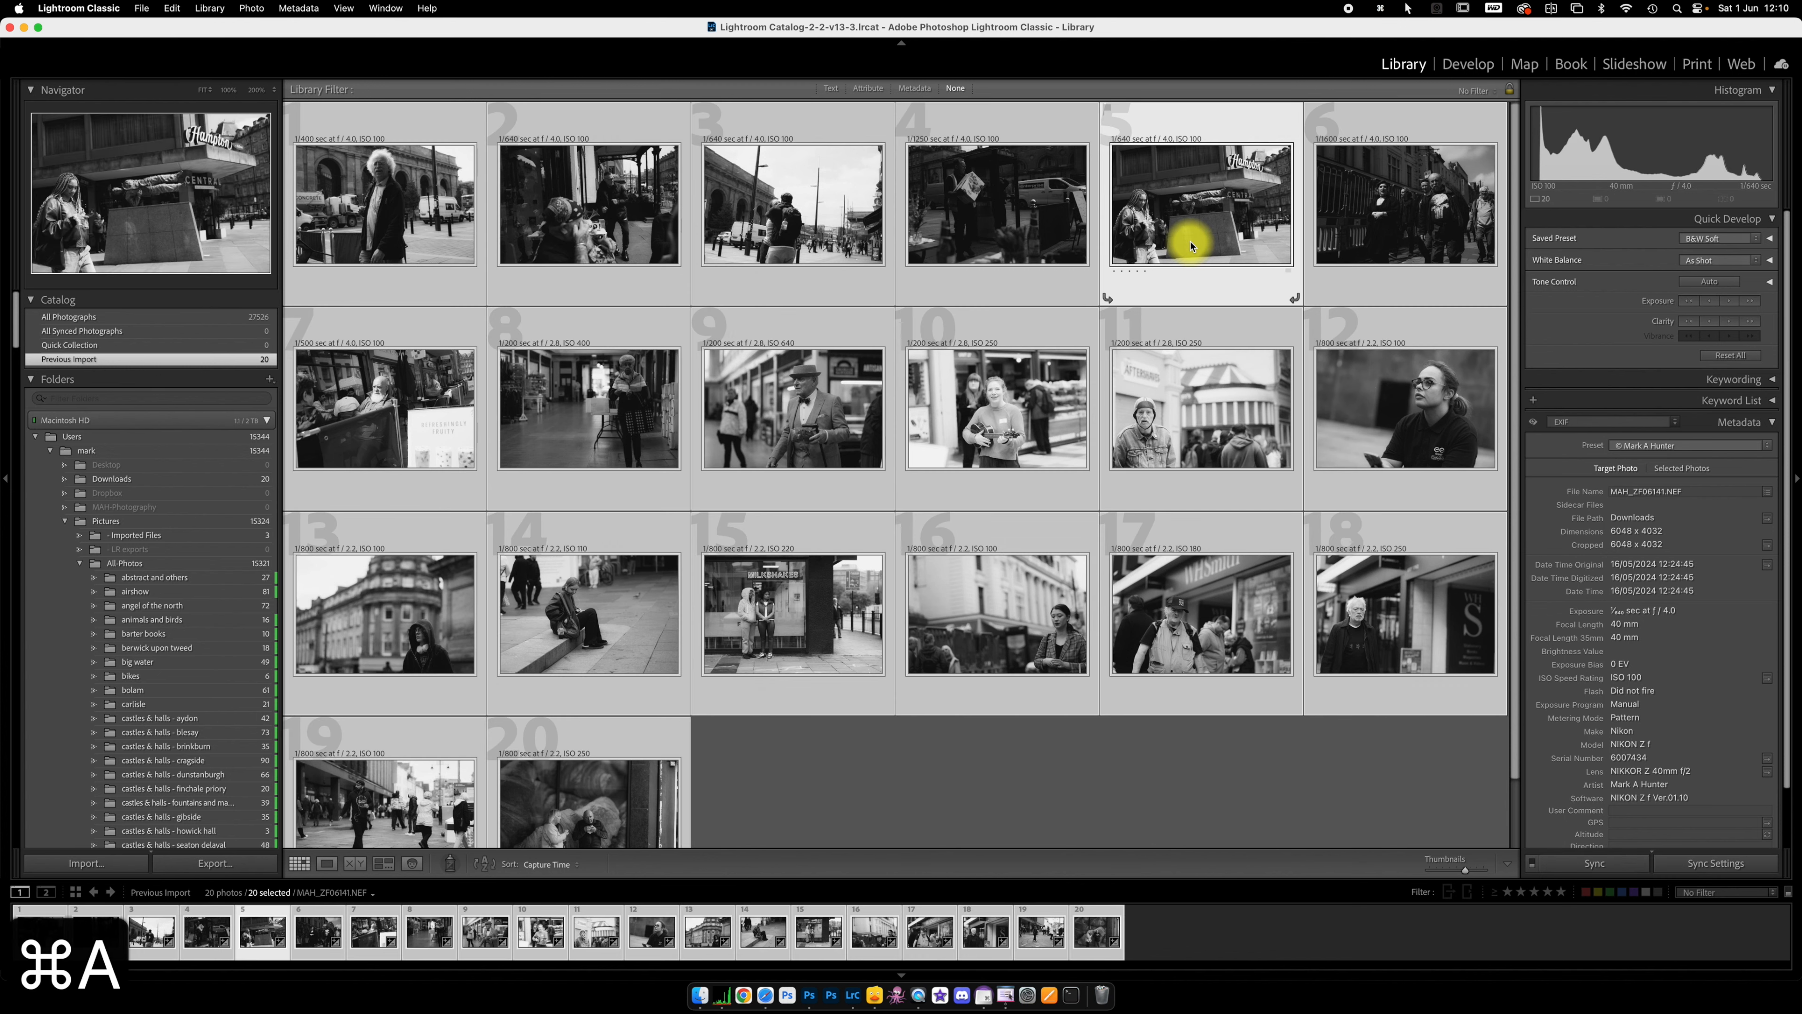
pyautogui.press('BackSpace')
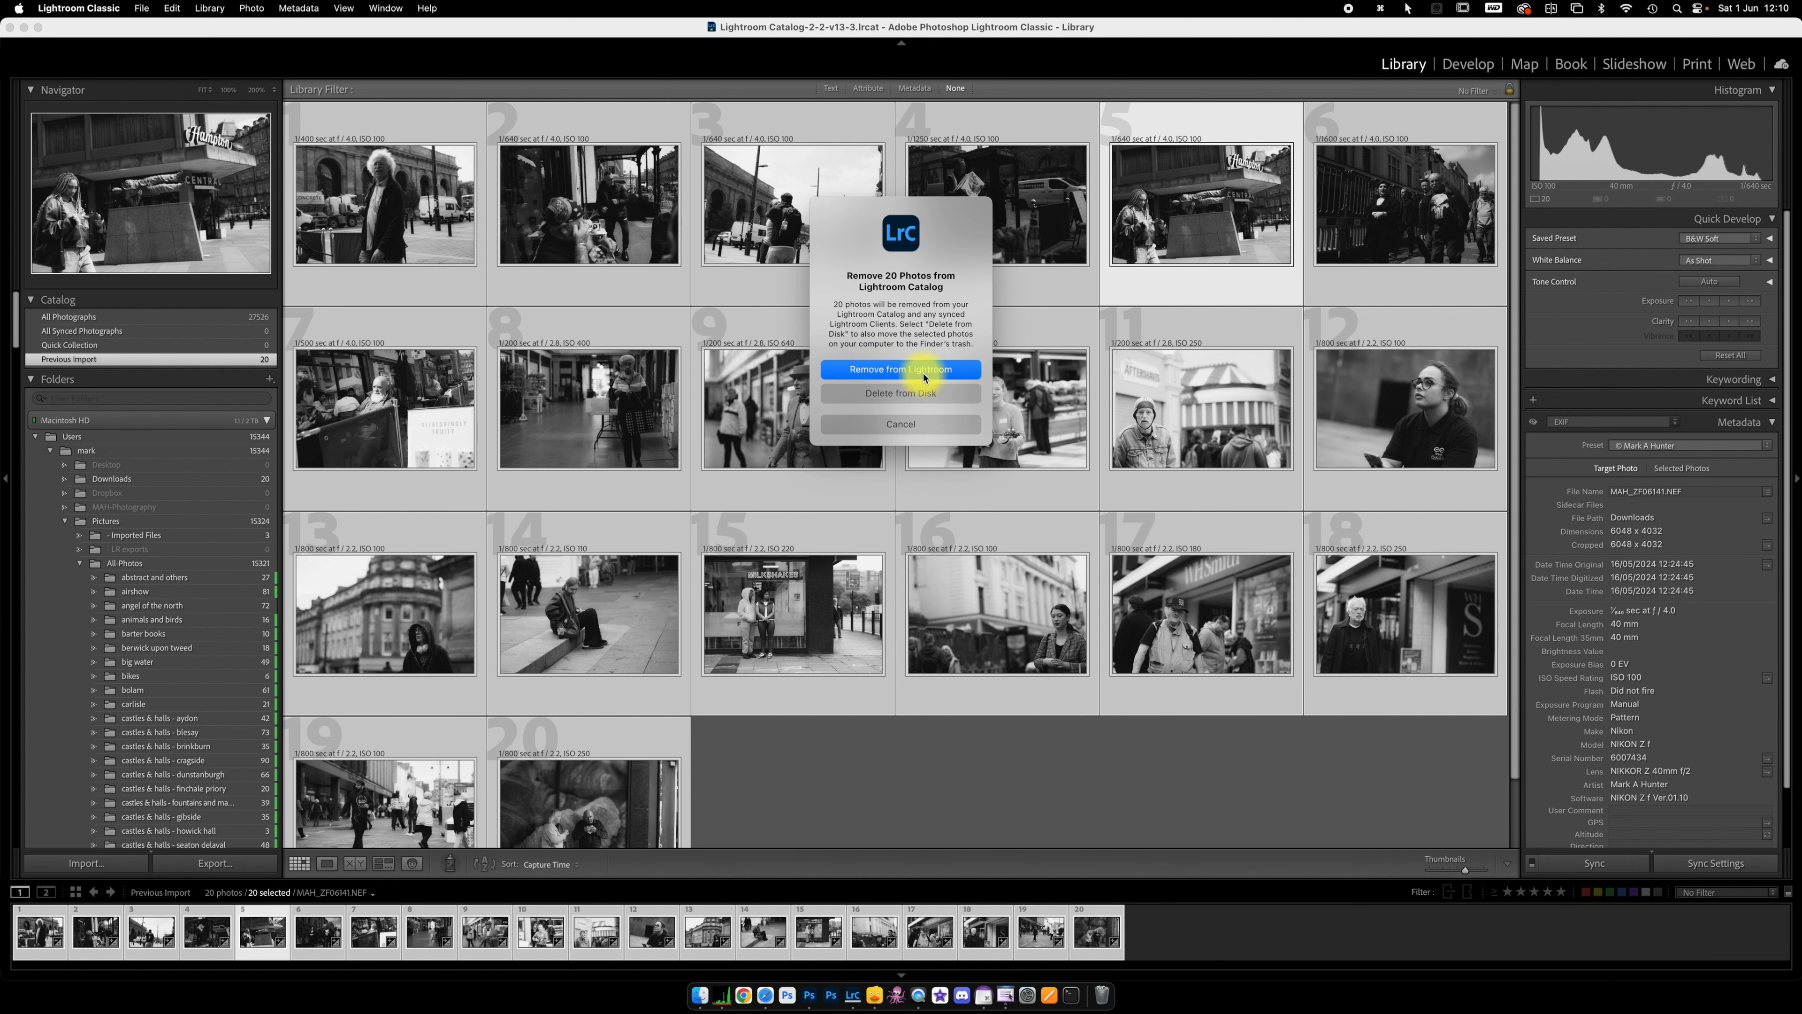
pyautogui.click(960, 370)
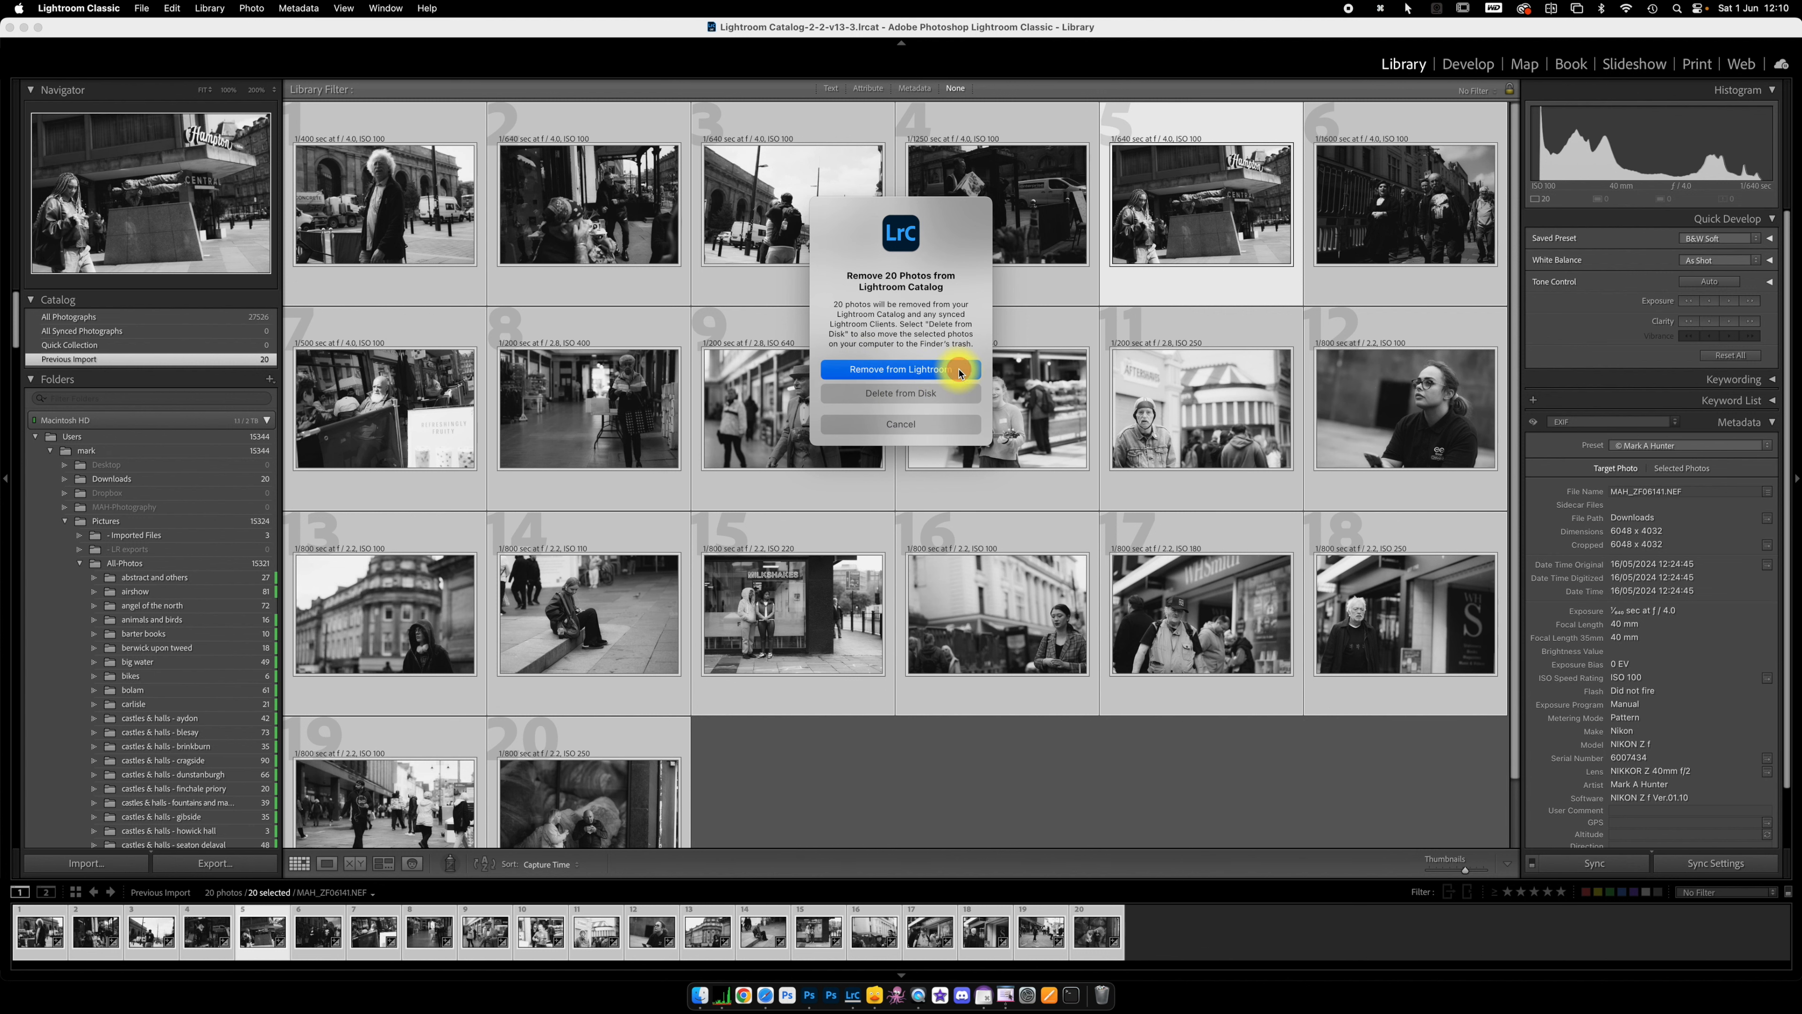
# Step: Switch to Finder and bring the same 20 Downloads NEF files back into Lightroom Classic for importing
pyautogui.click(702, 995)
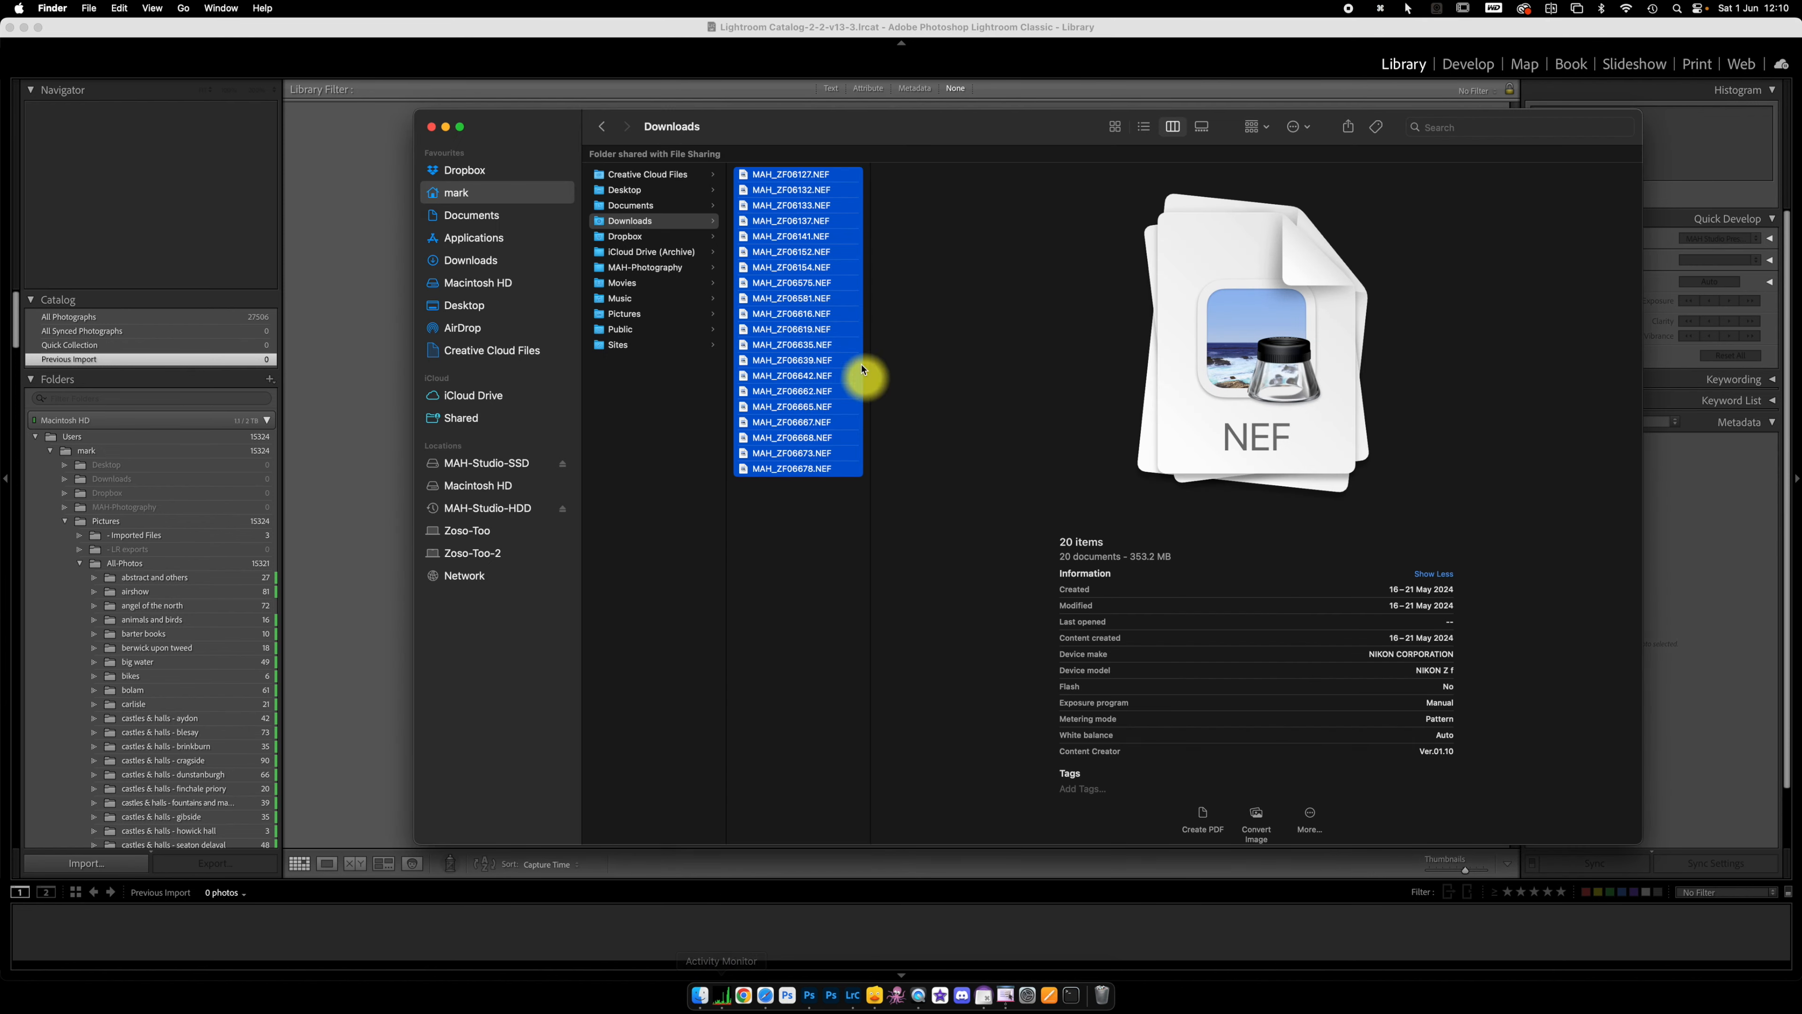
pyautogui.moveTo(766, 304); pyautogui.dragTo(374, 431)
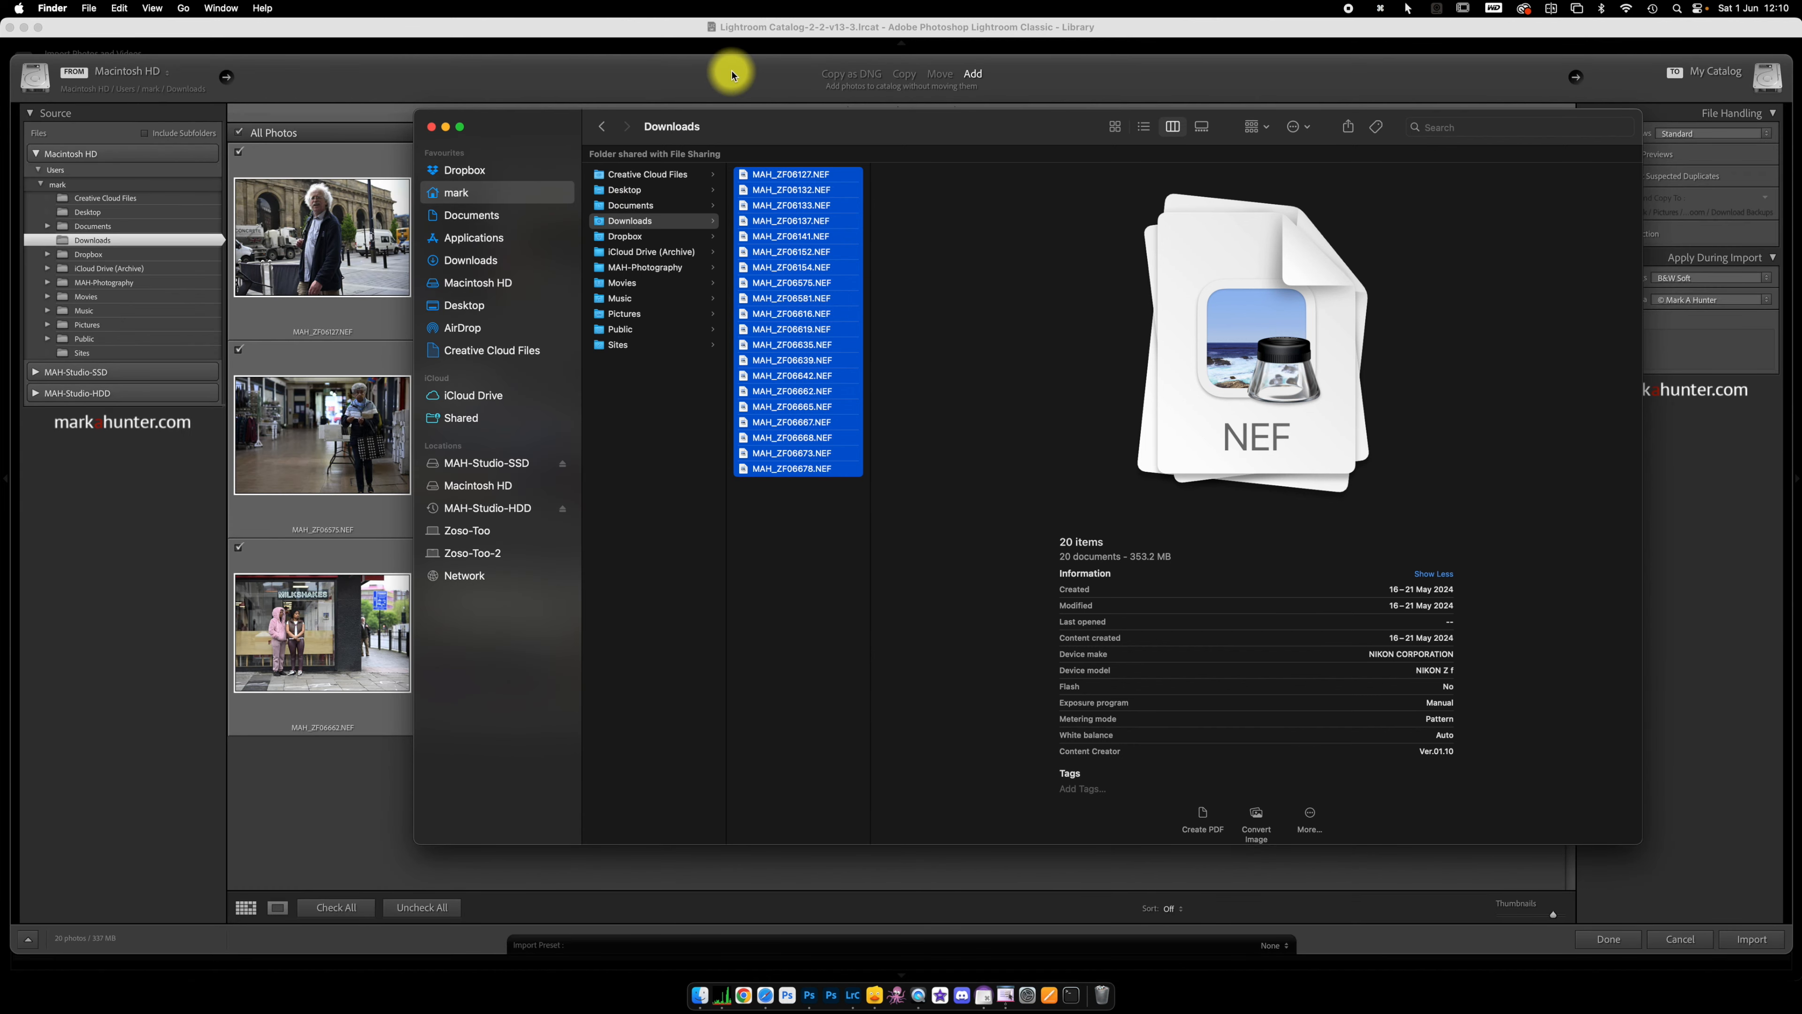
pyautogui.click(732, 70)
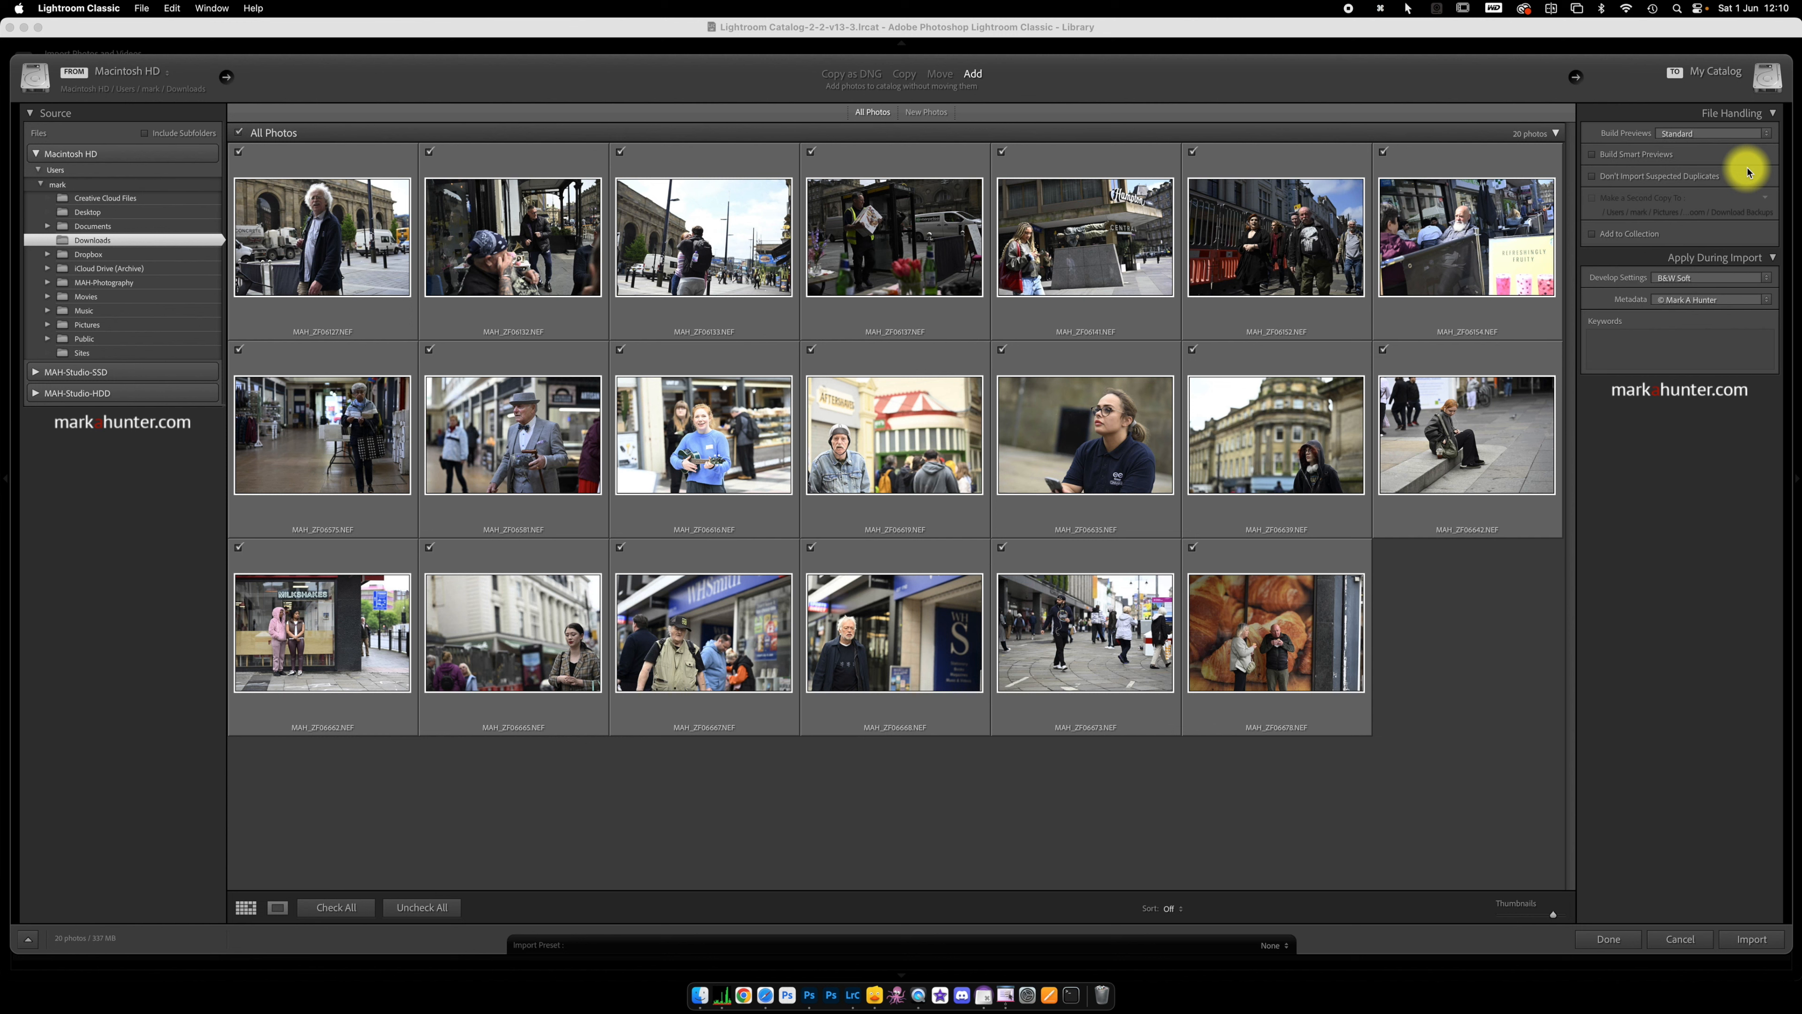
# Step: Choose the Auto Settings preset from MAH Studio Presets as the import develop settings and import the photos
pyautogui.click(1768, 279)
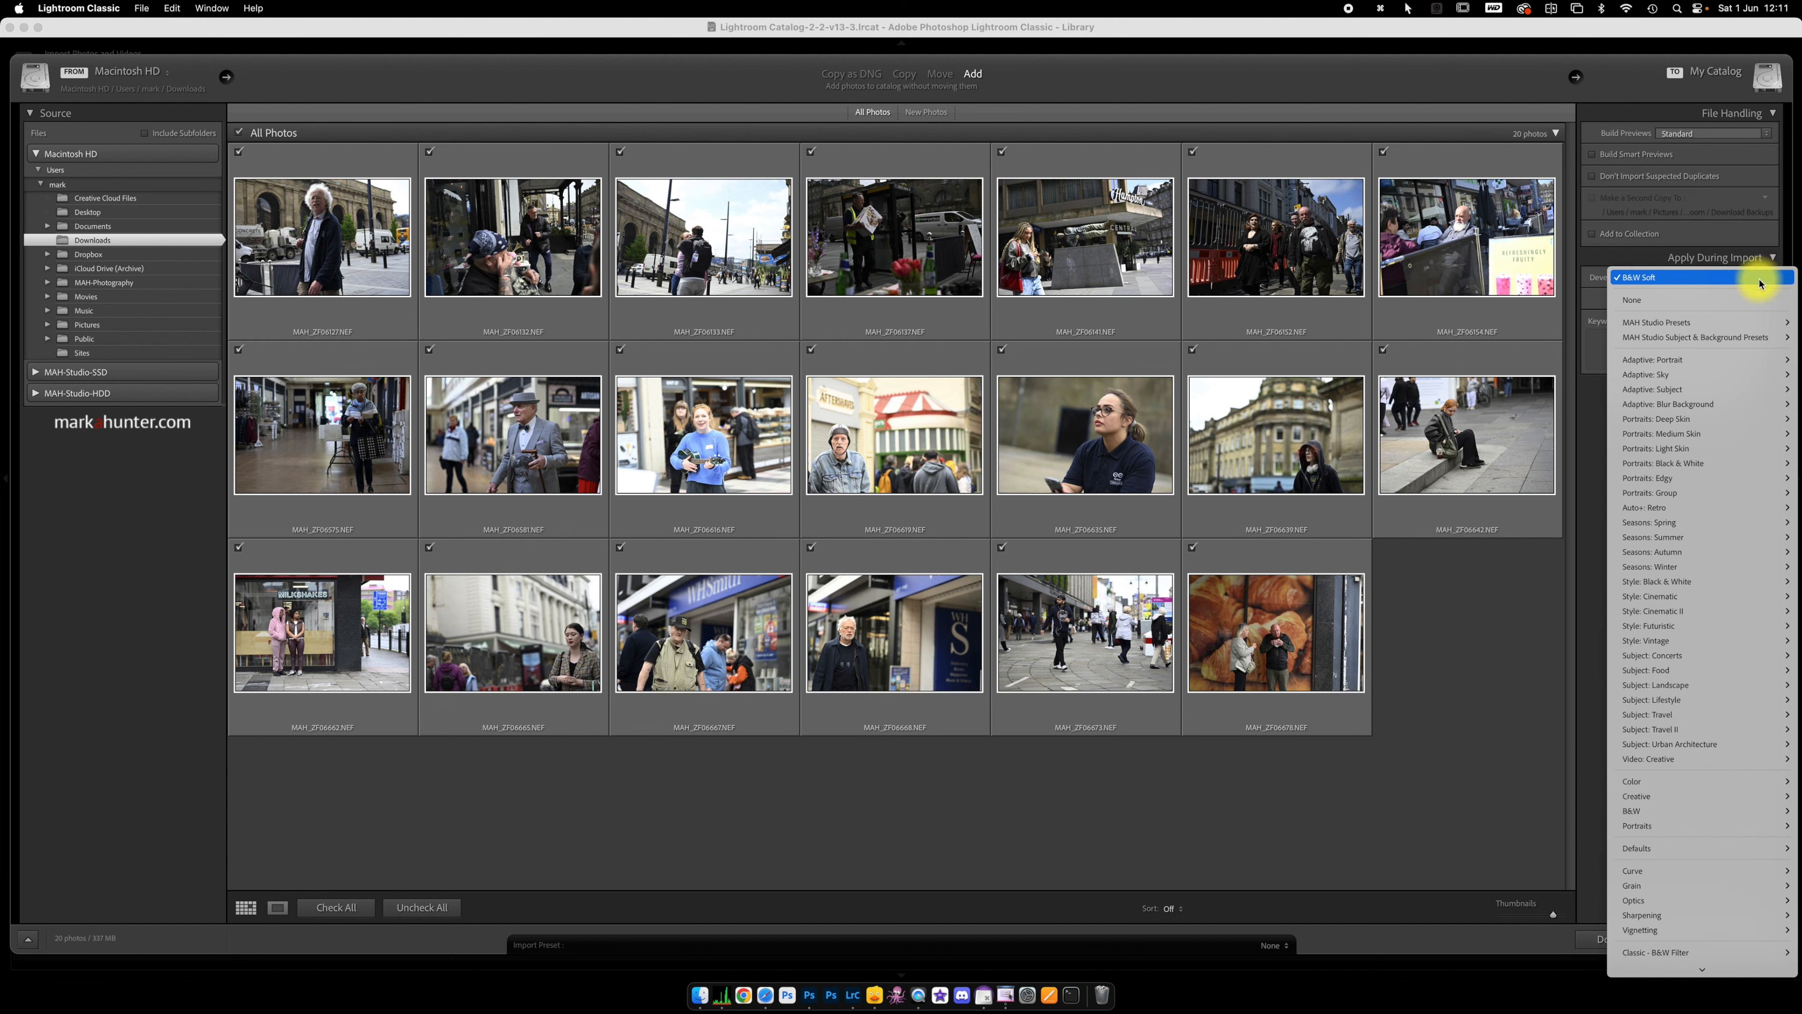
pyautogui.moveTo(1717, 324)
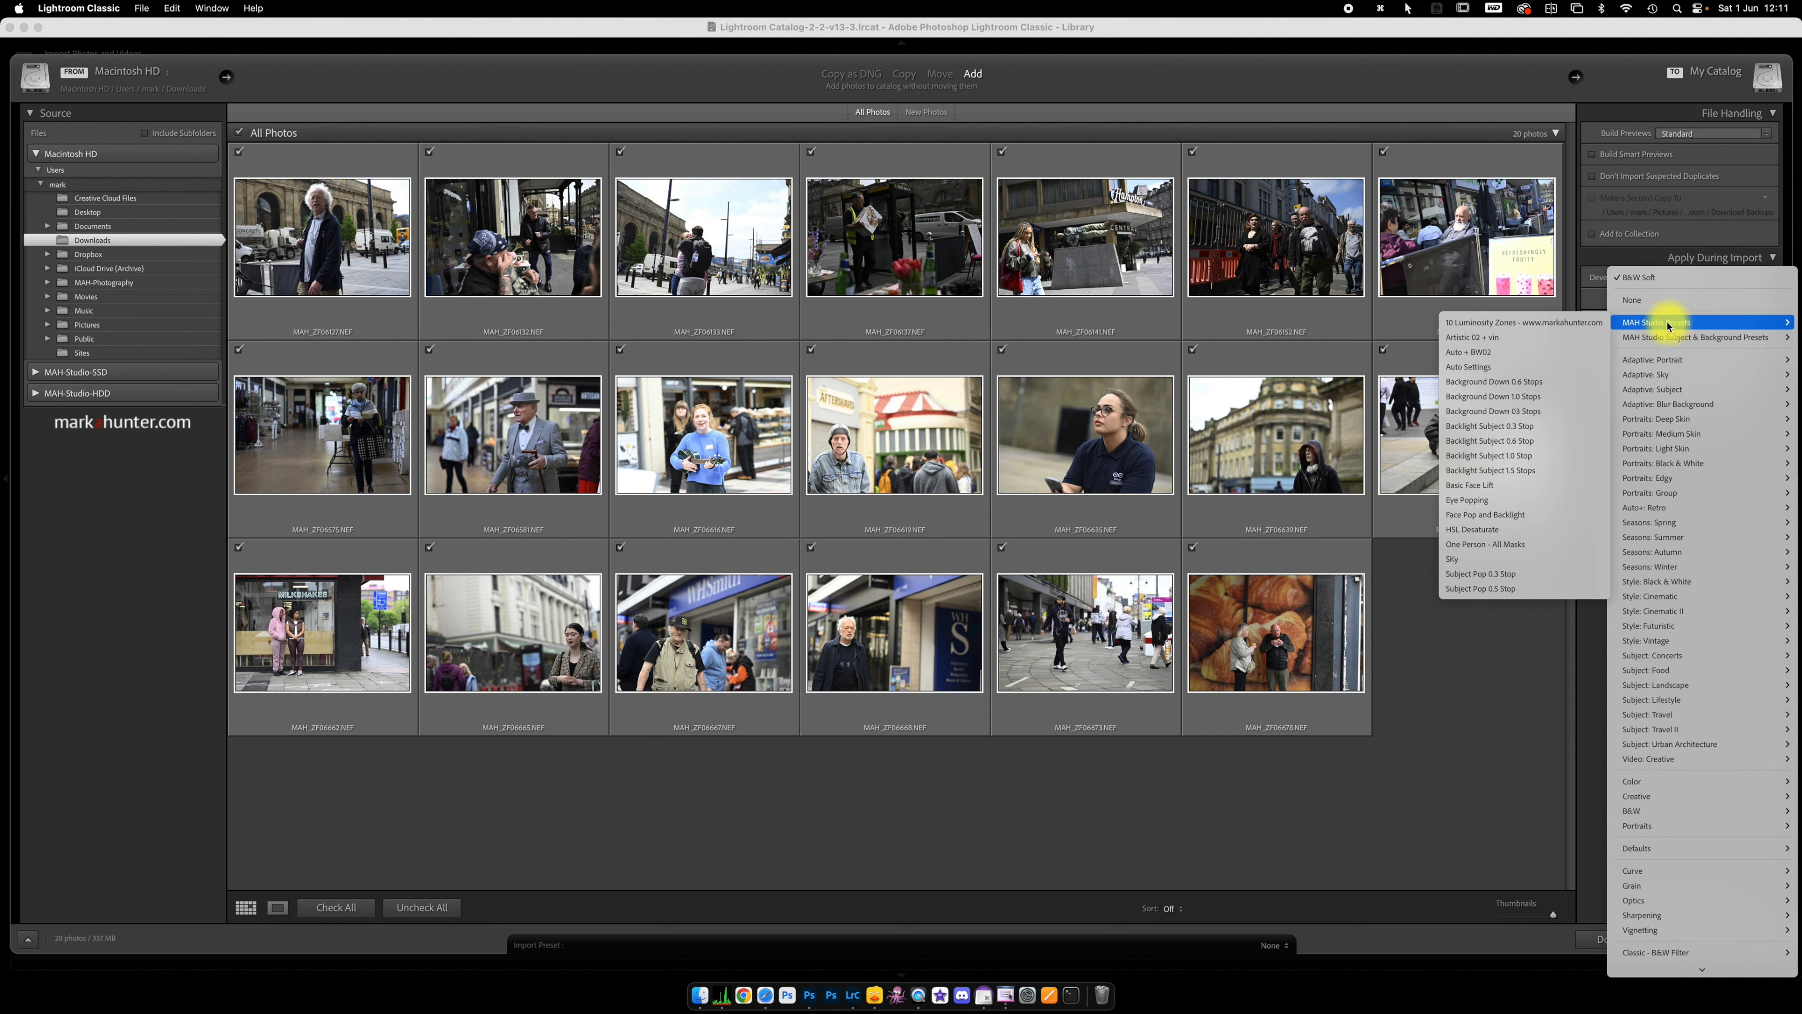
pyautogui.click(1488, 367)
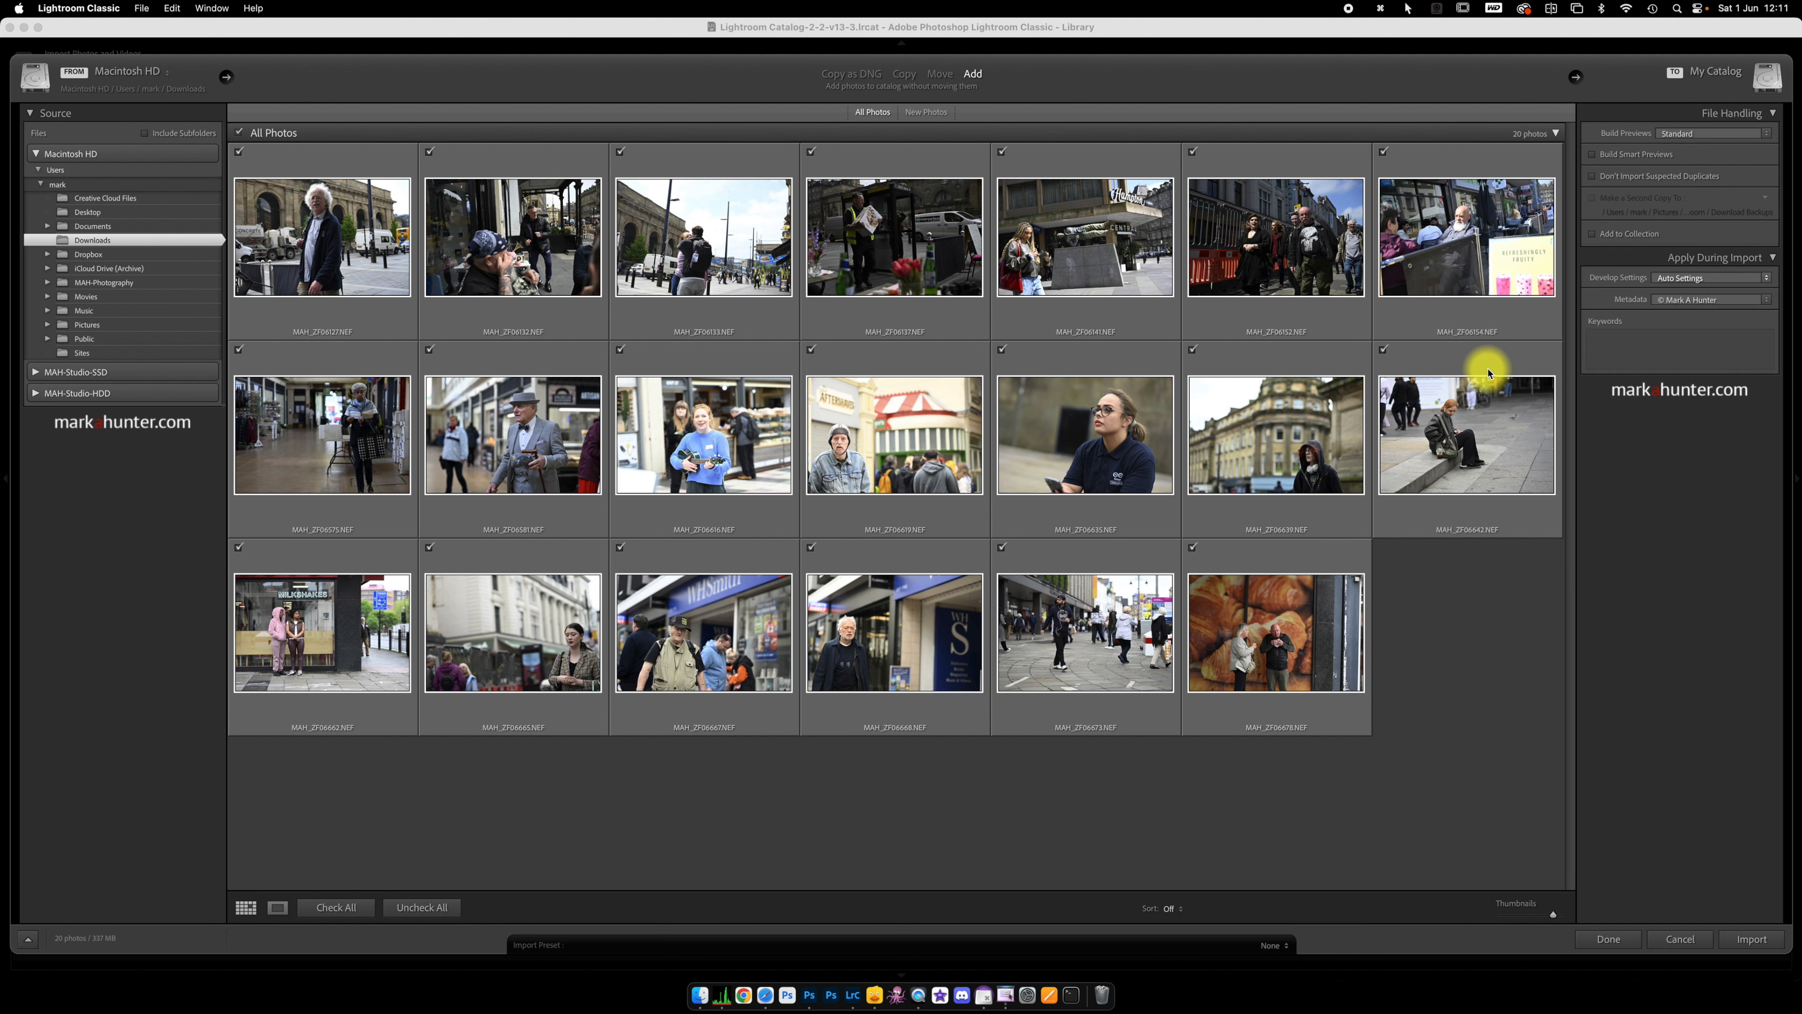
pyautogui.click(1748, 938)
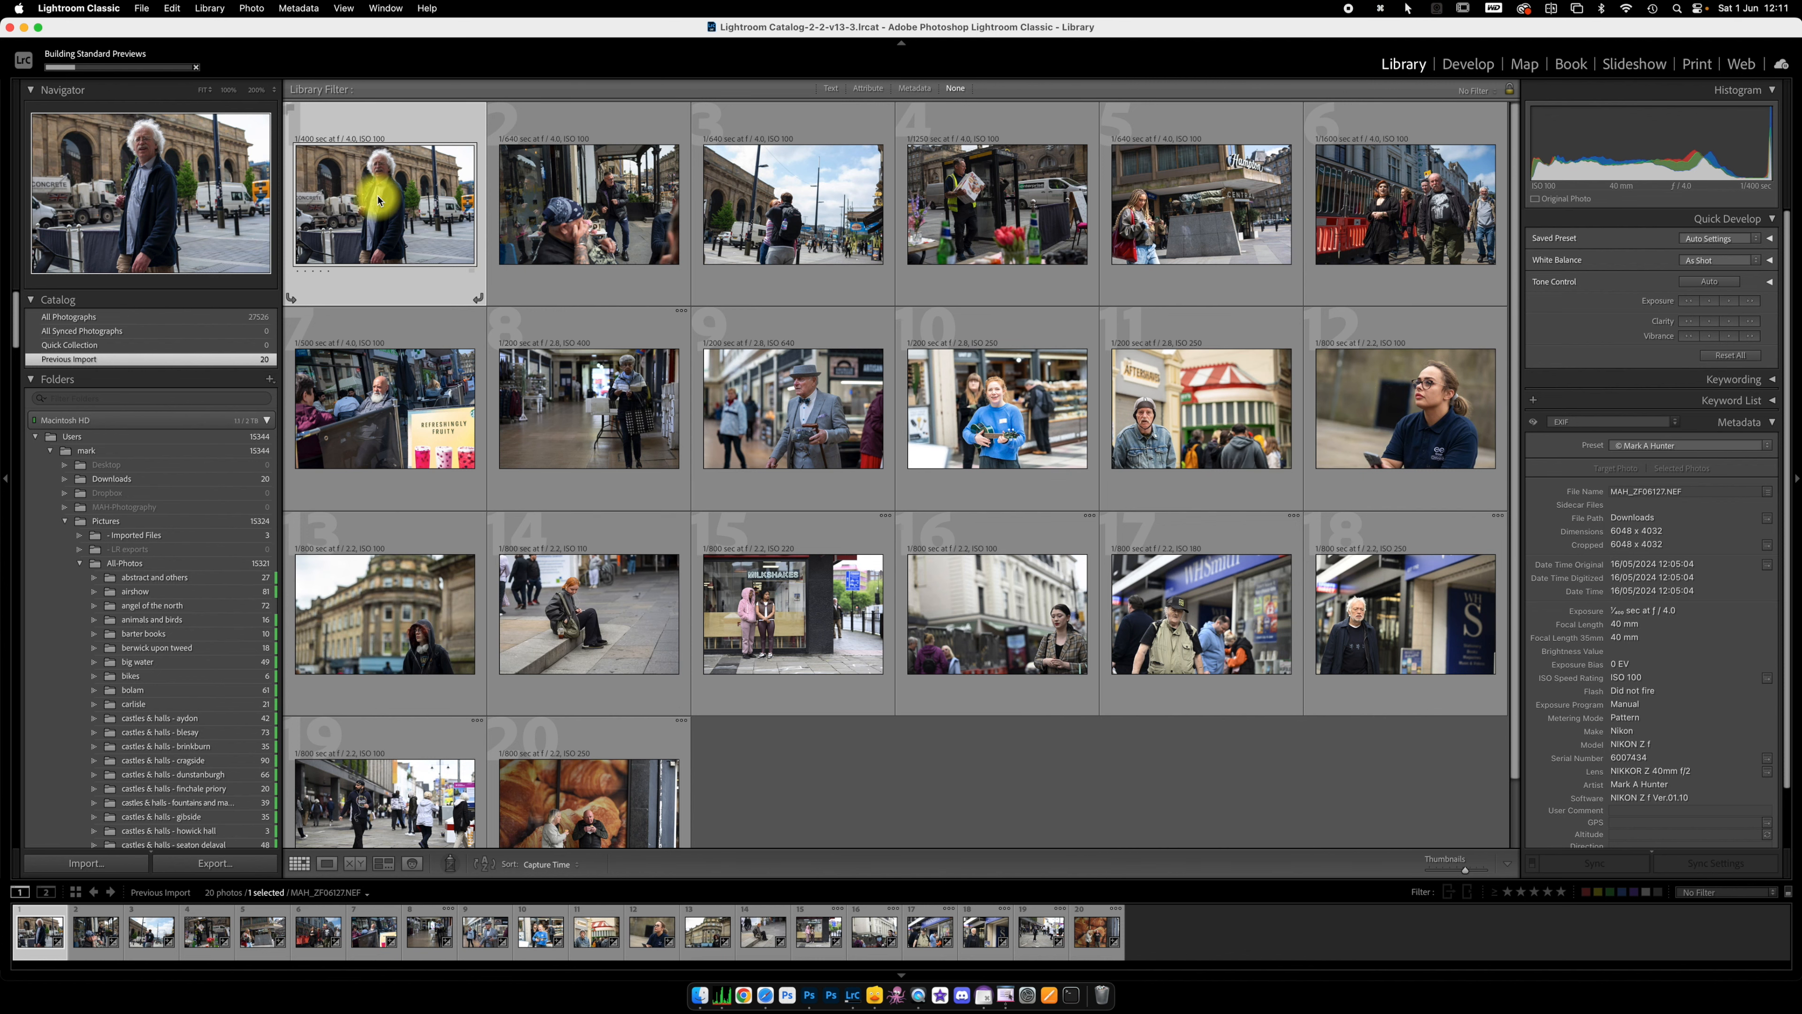
# Step: Open the first photo in Develop and start a new develop preset that includes only Auto Settings
pyautogui.press('d')
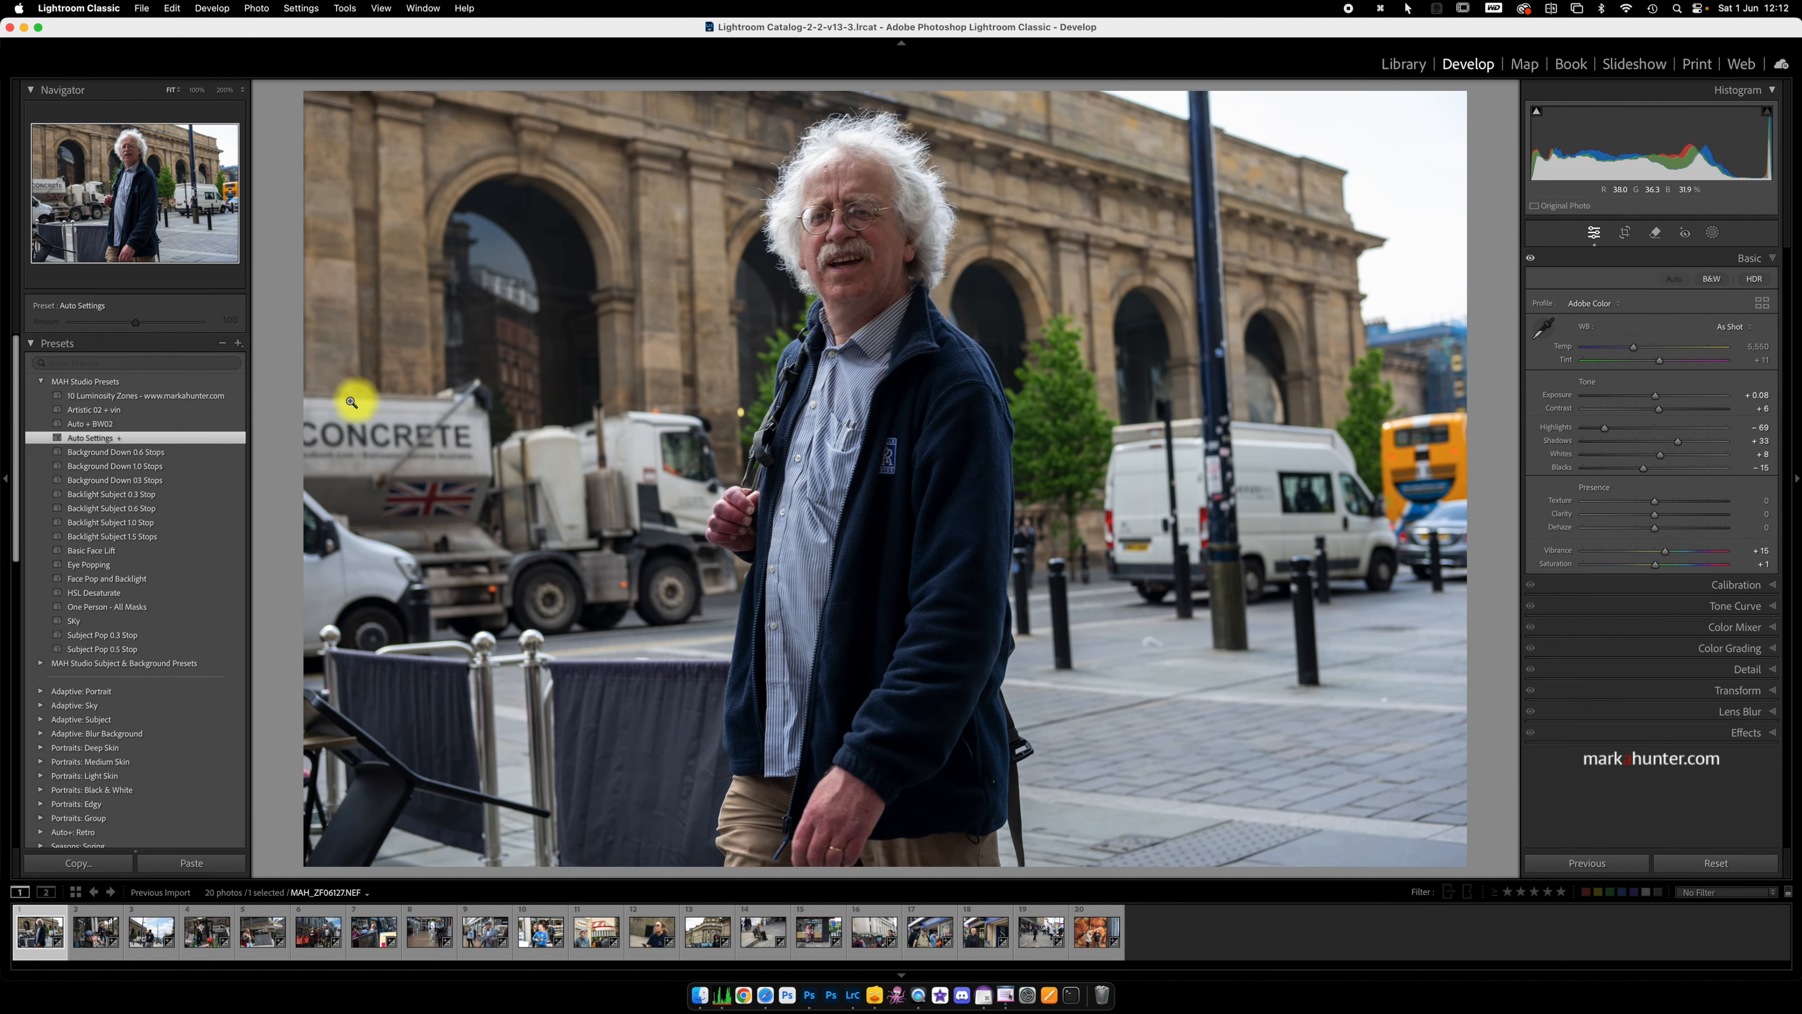
pyautogui.click(239, 345)
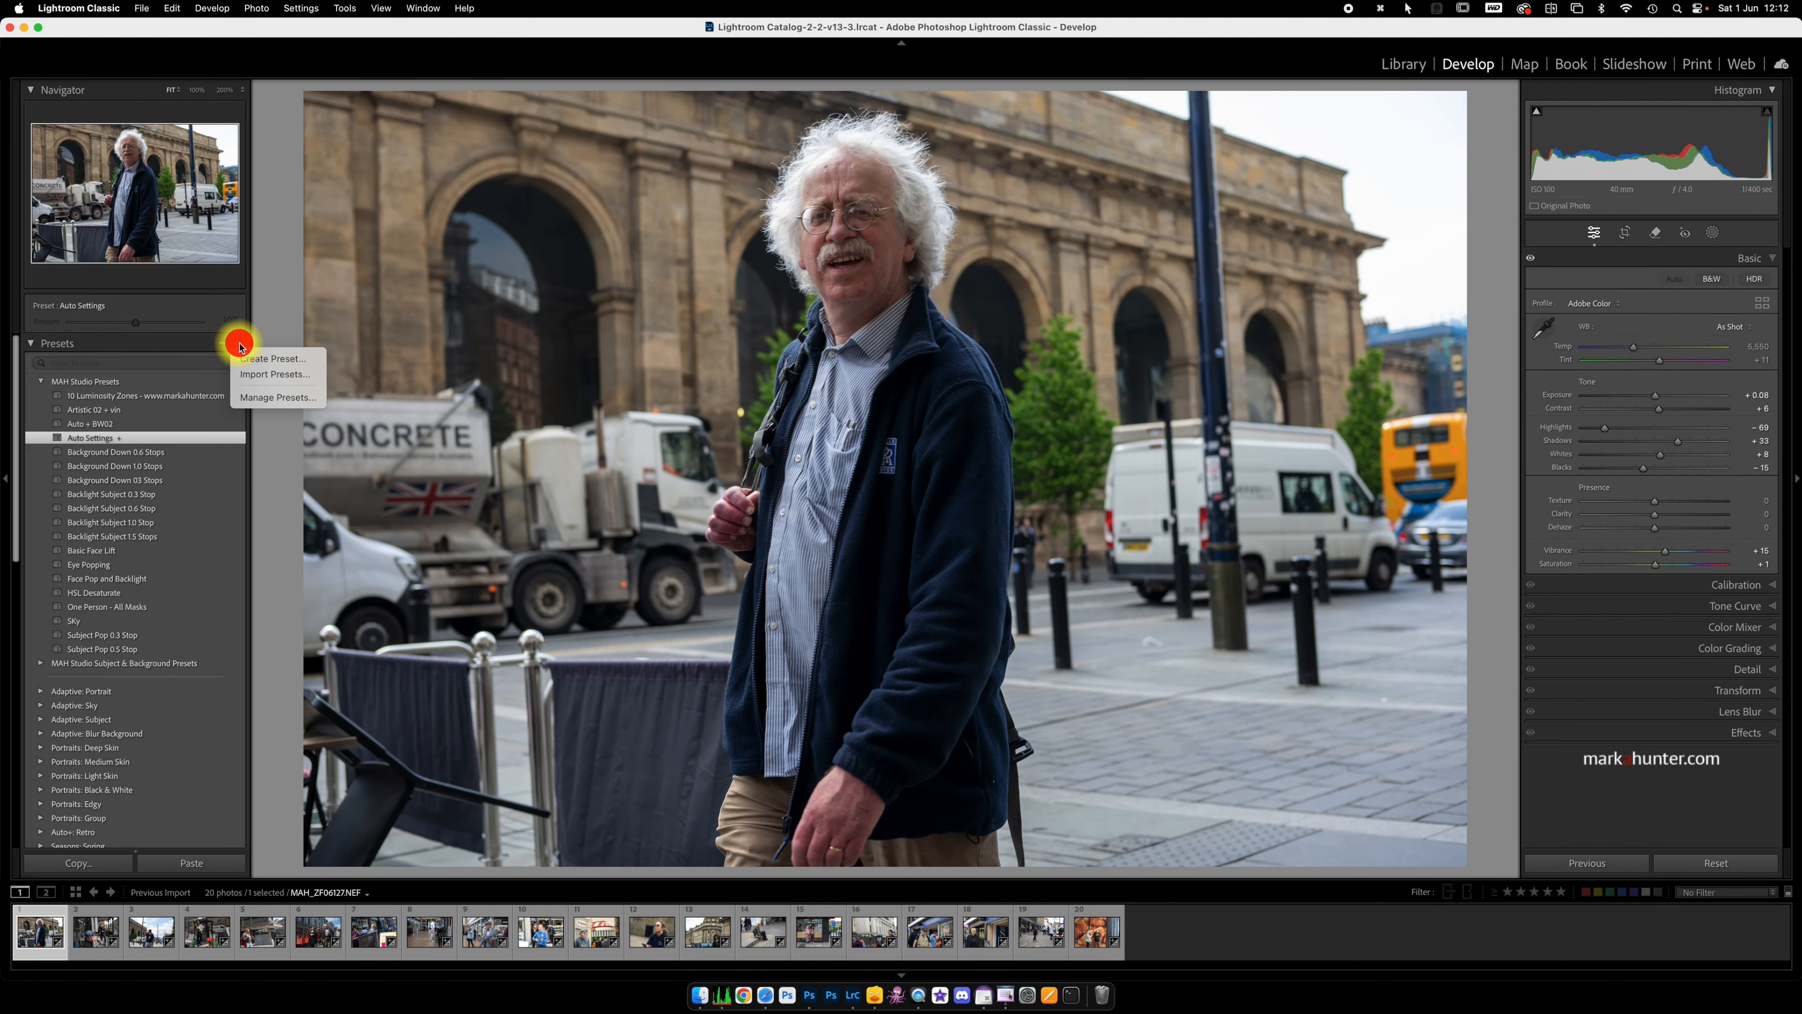
pyautogui.click(261, 360)
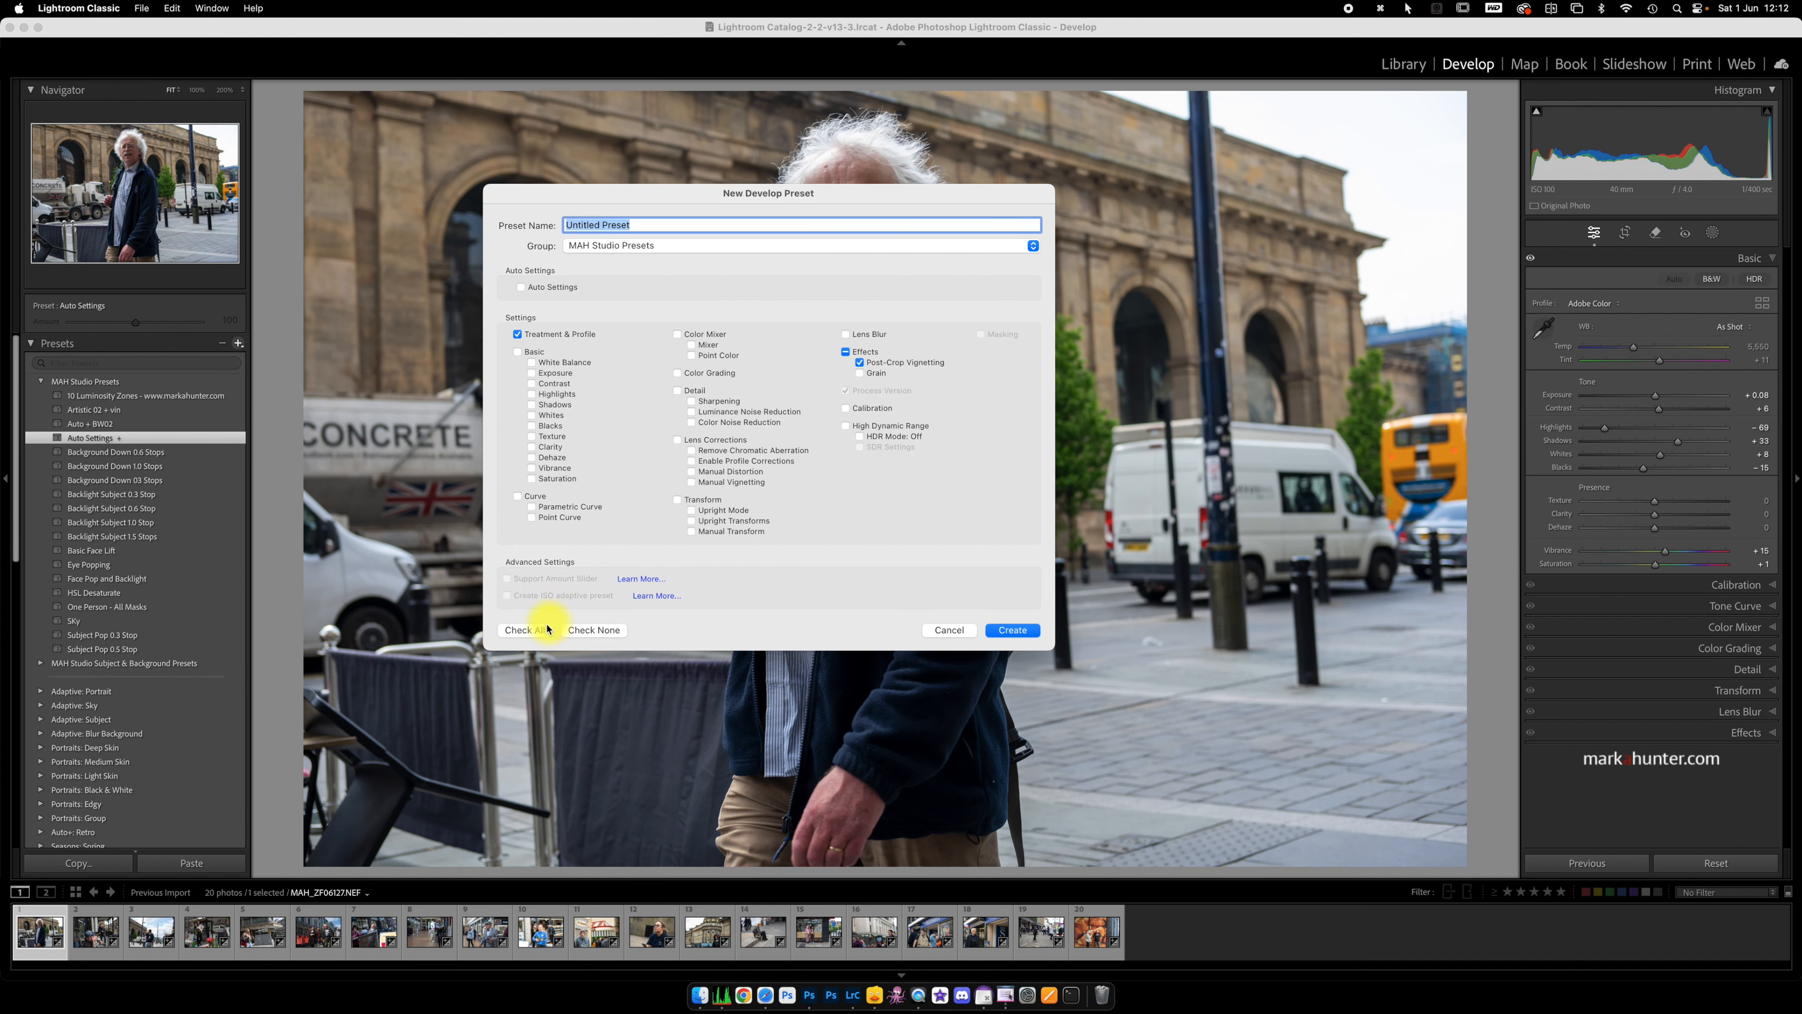
pyautogui.click(593, 630)
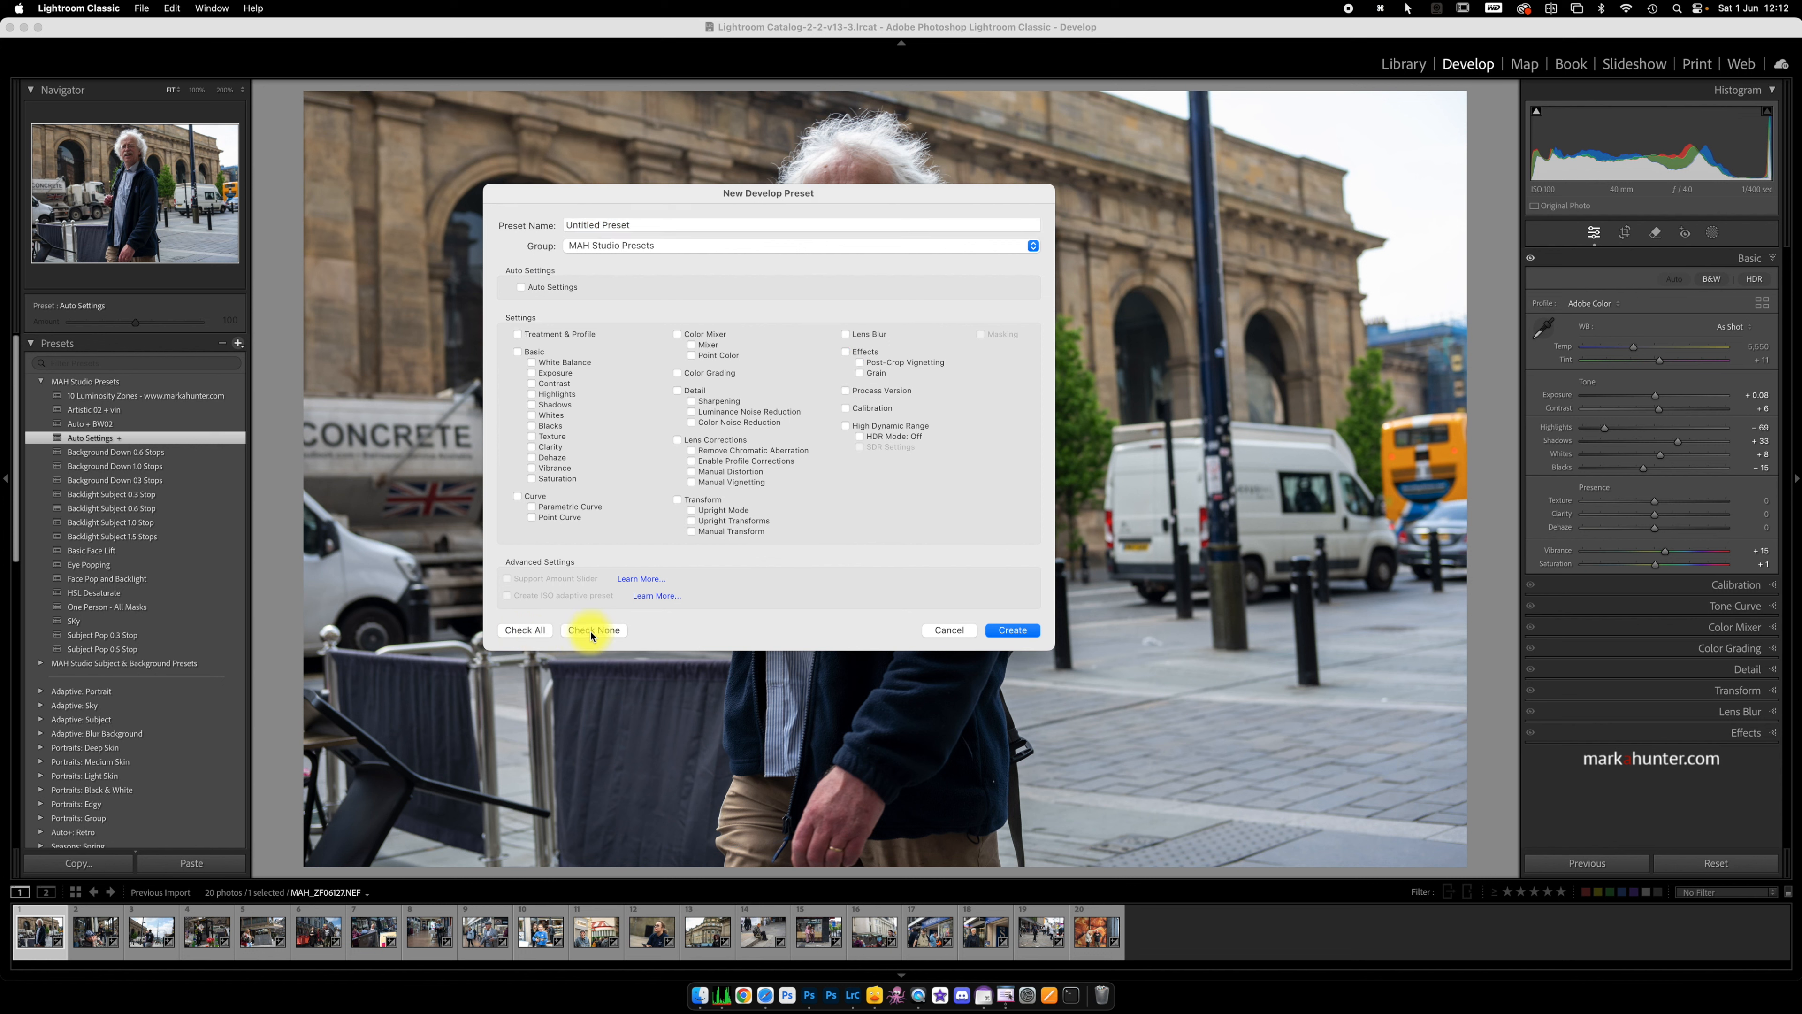
pyautogui.click(521, 289)
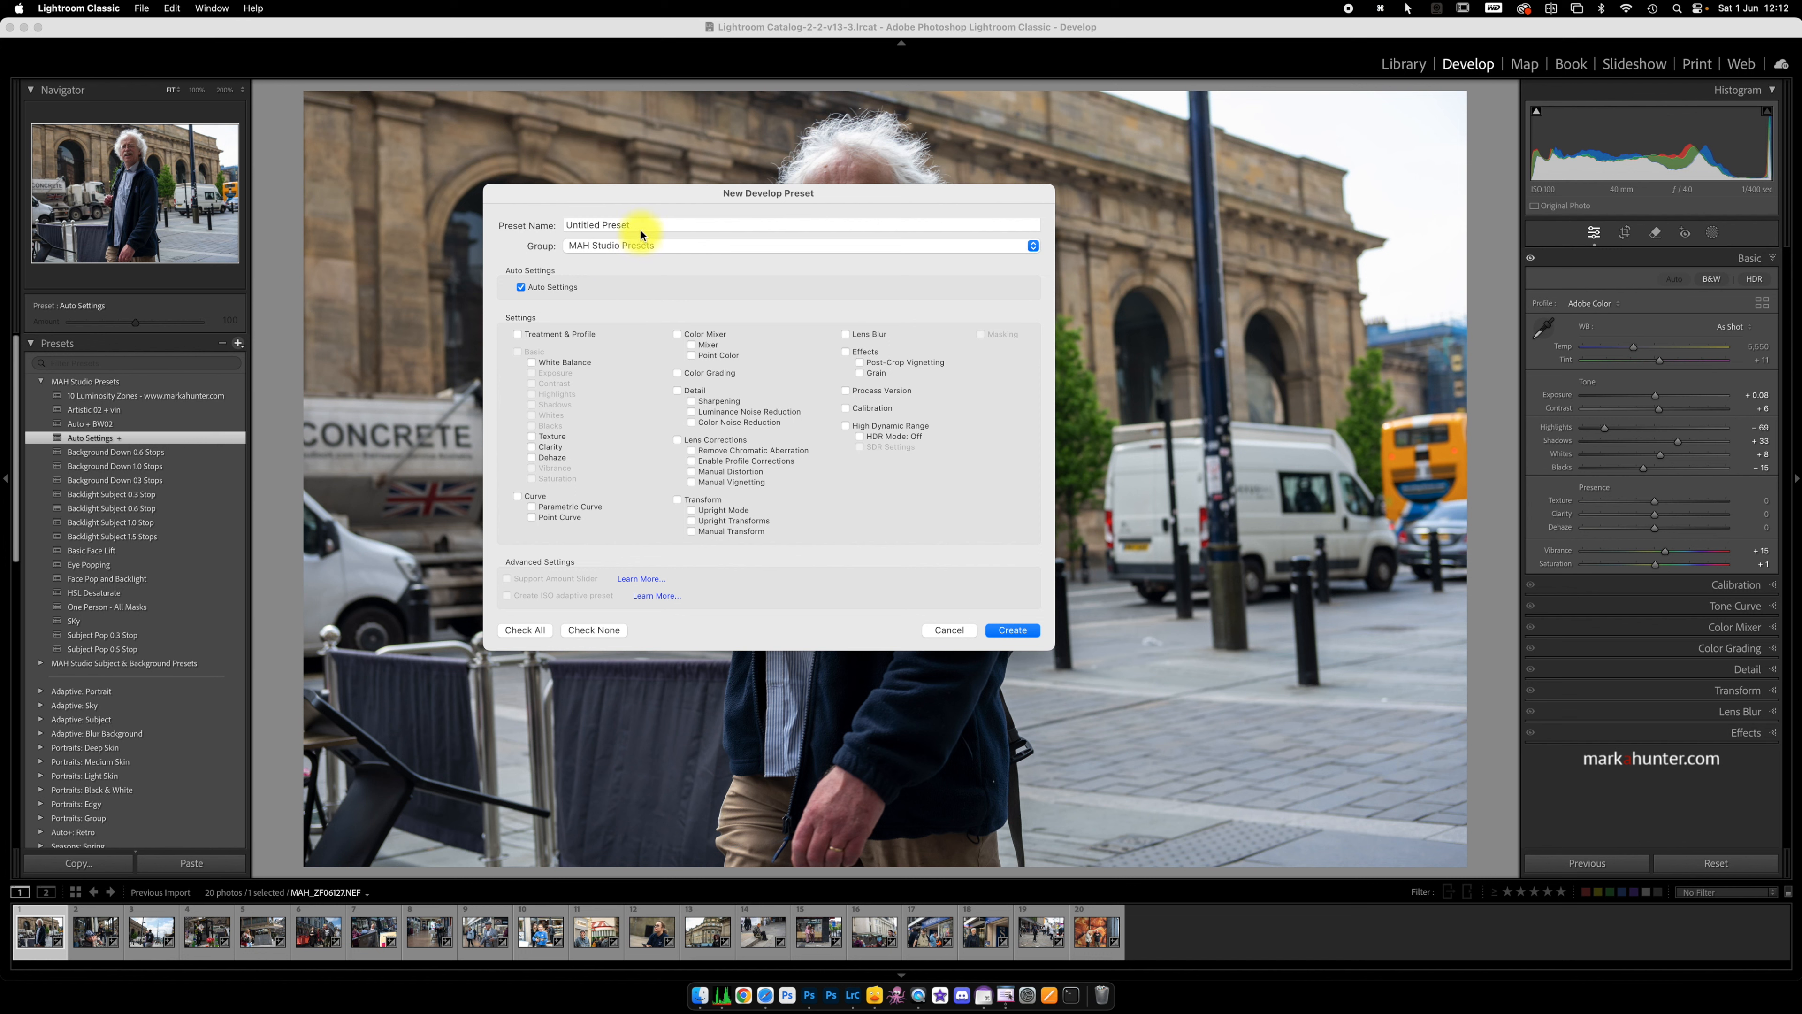
# Step: Name the preset Just Auto and create it in the MAH Studio Presets group
pyautogui.moveTo(643, 226); pyautogui.dragTo(557, 221)
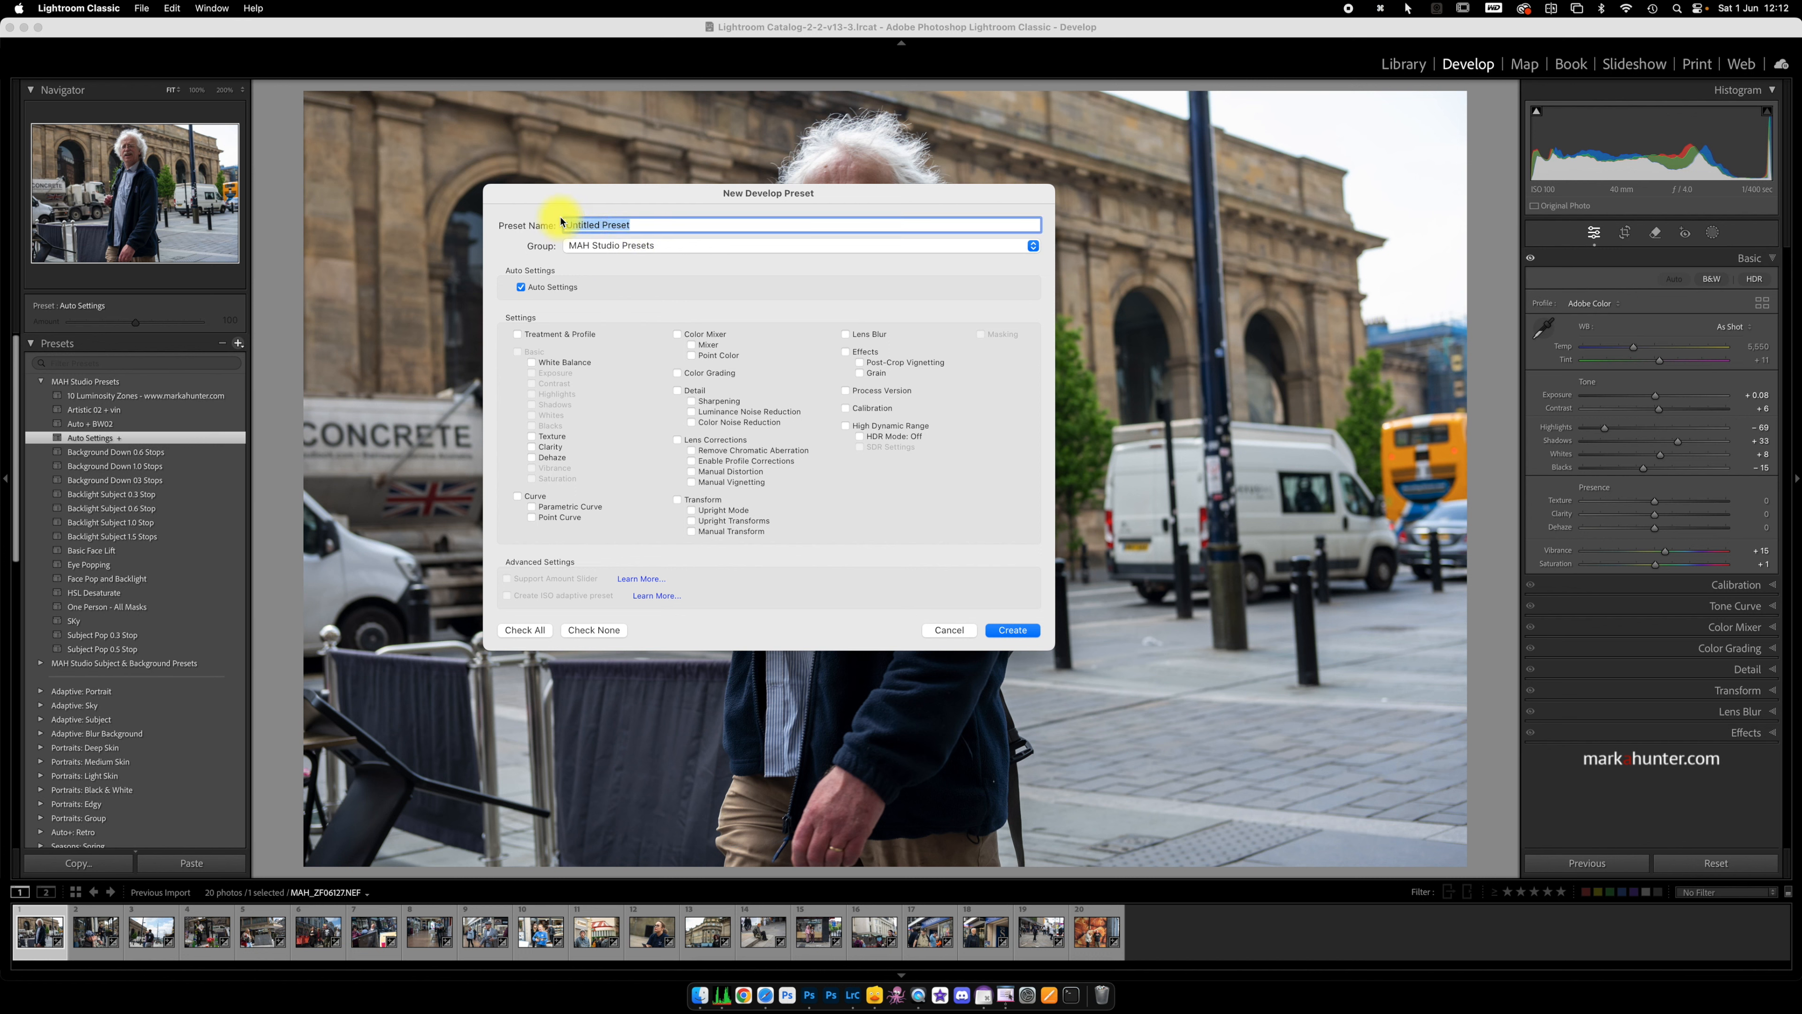
pyautogui.write('Ju')
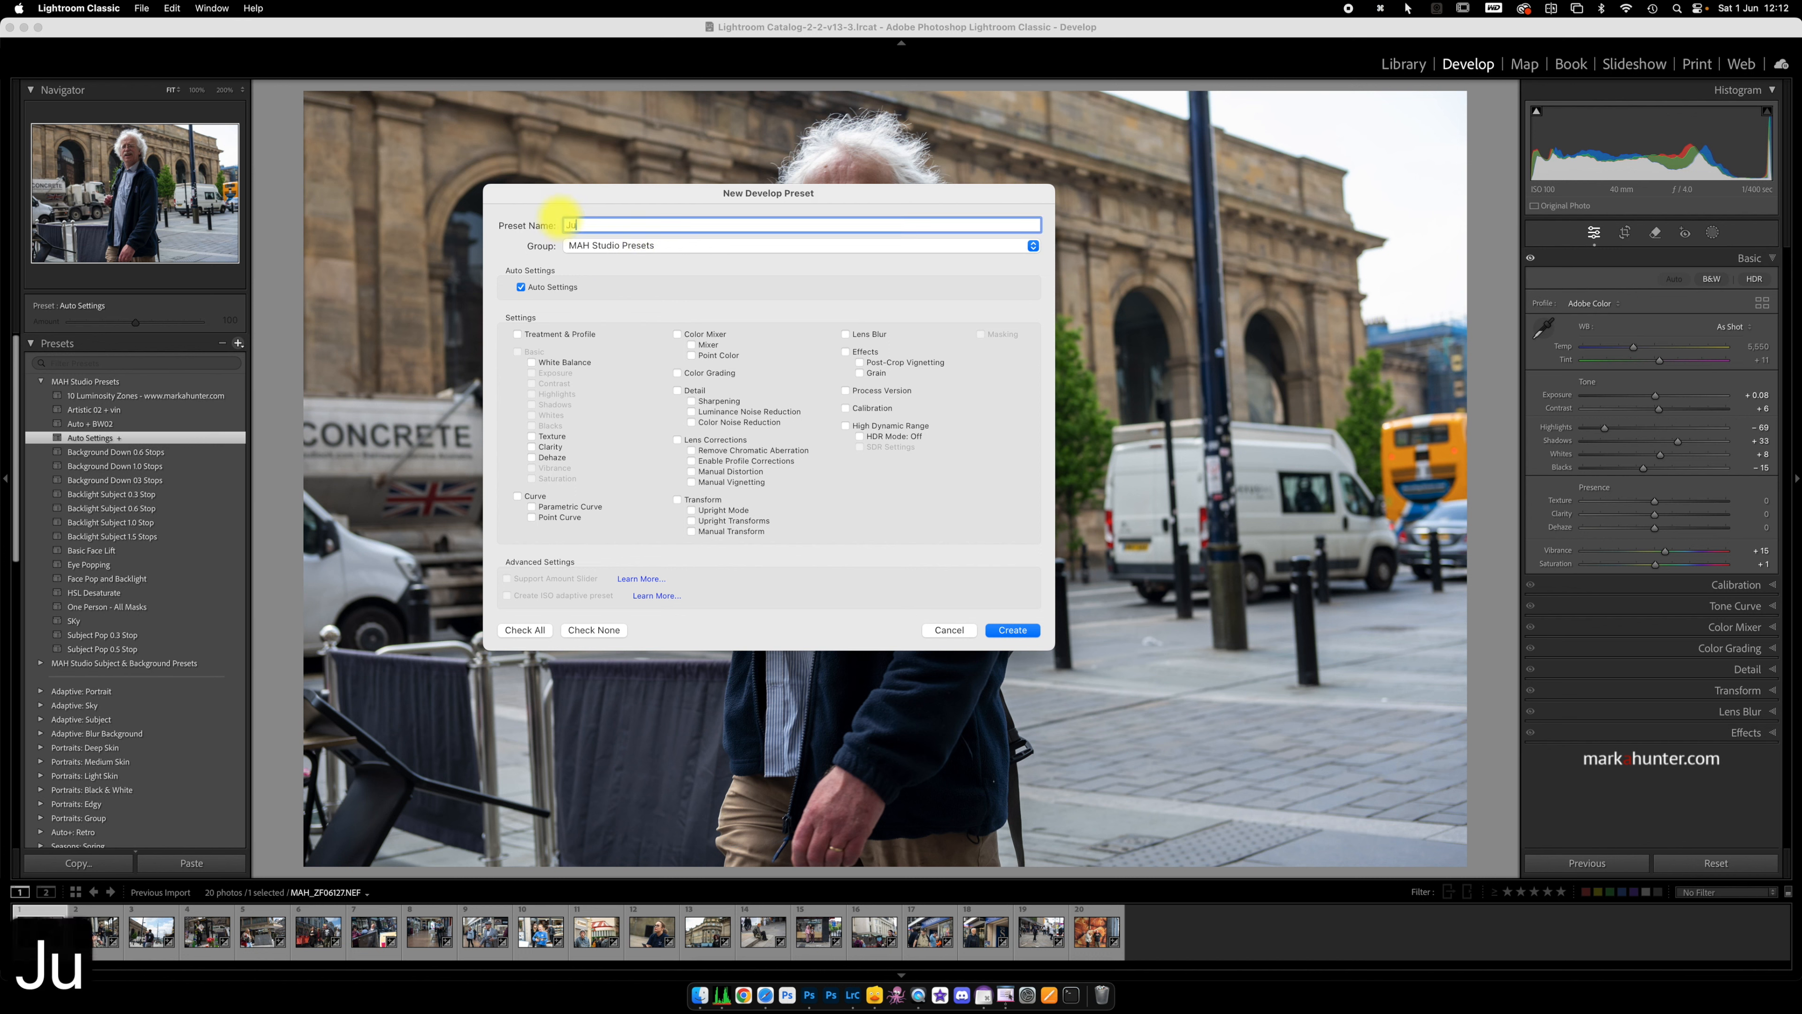
pyautogui.write('st Auto')
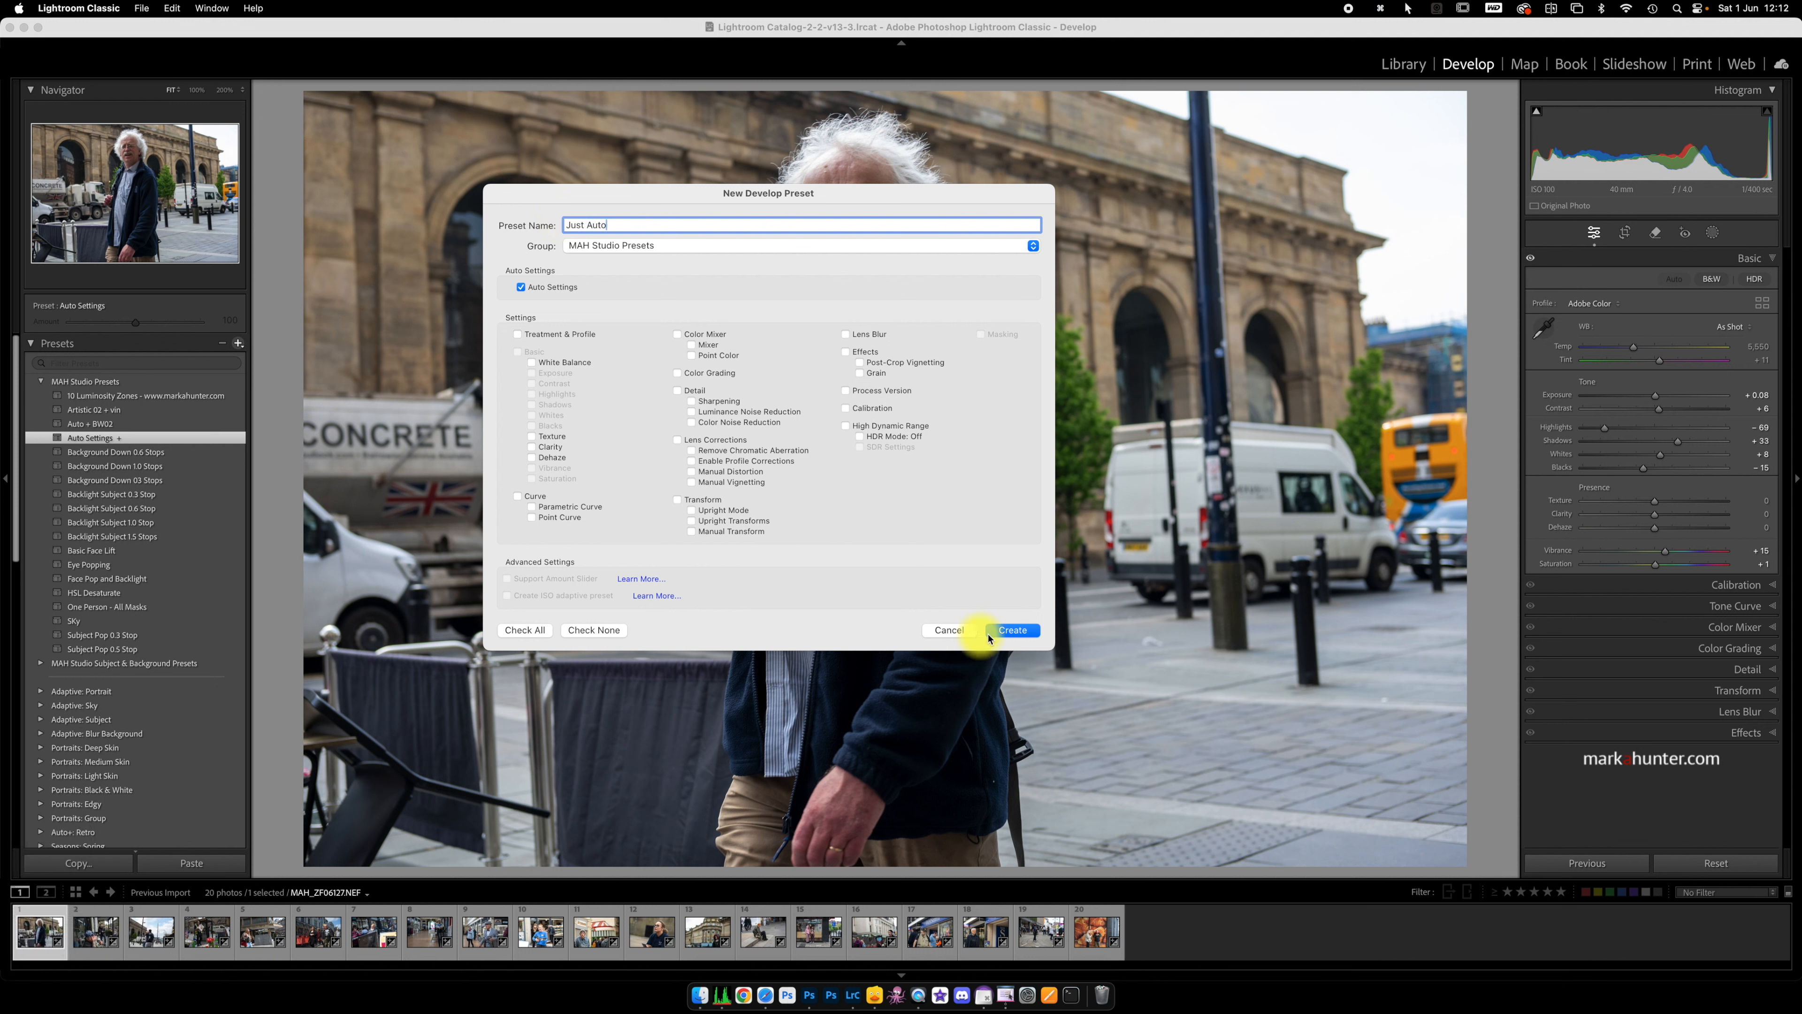
pyautogui.click(1015, 630)
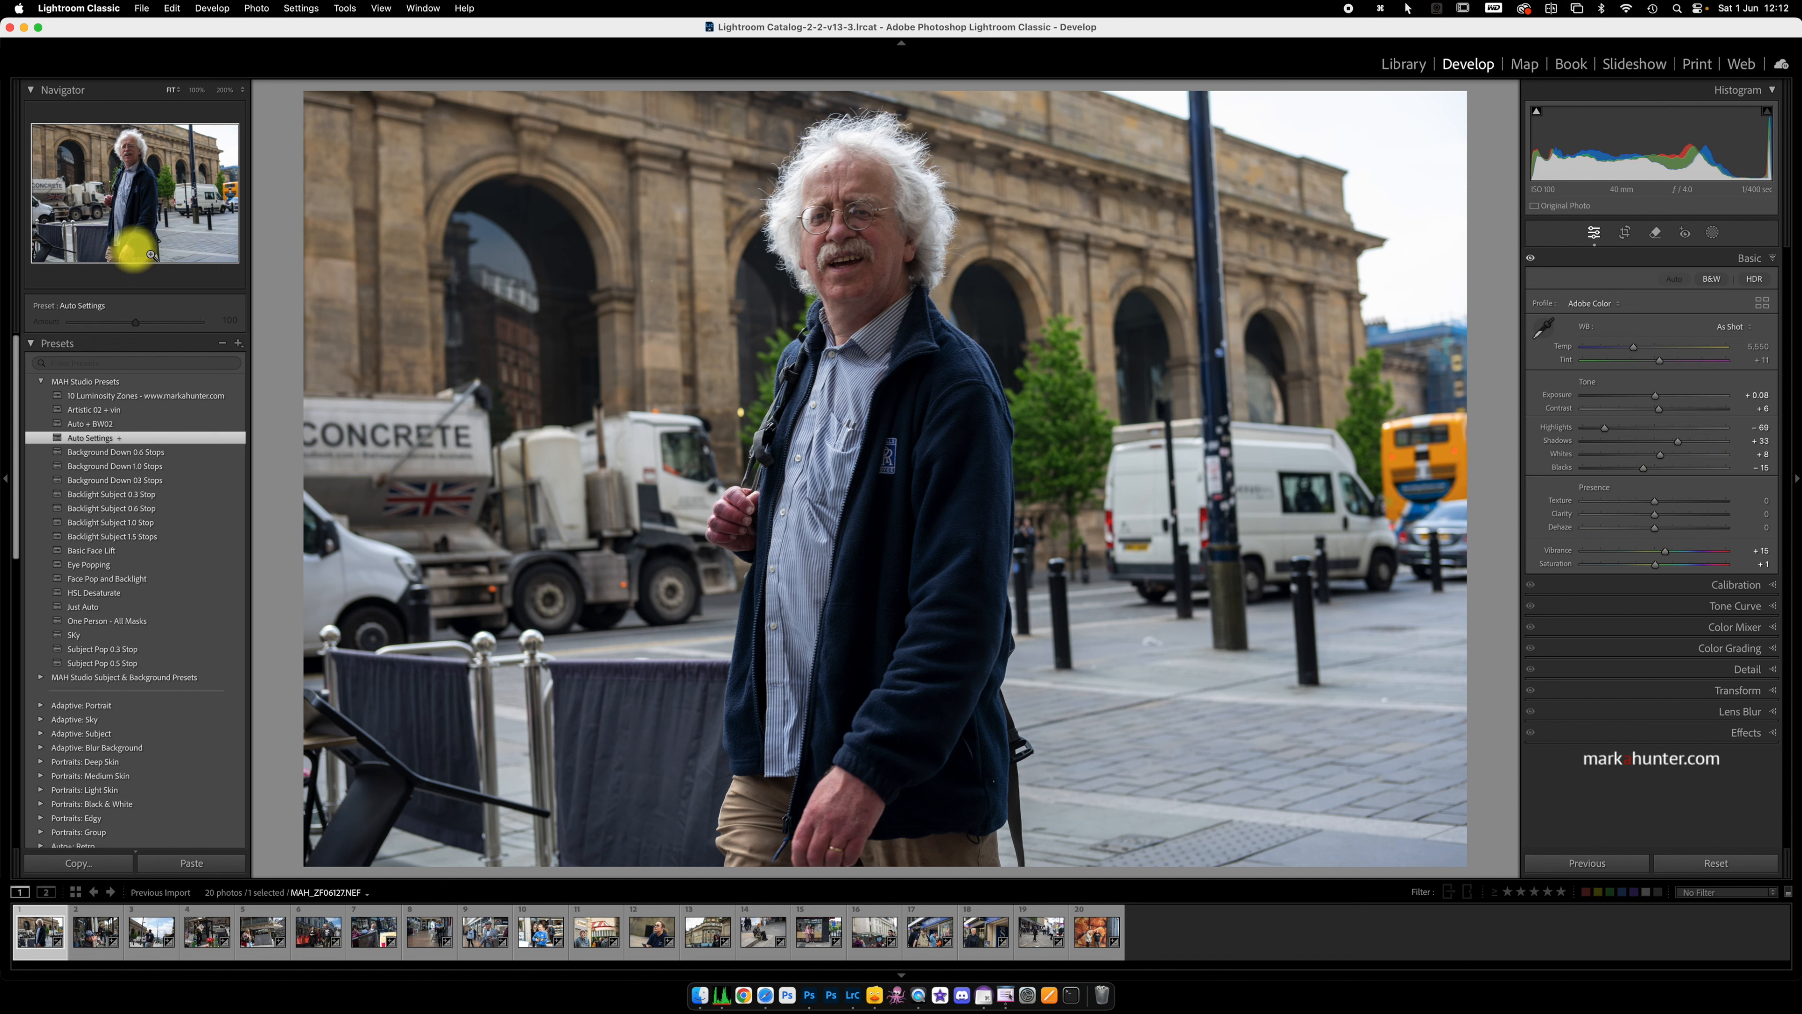
pyautogui.click(239, 346)
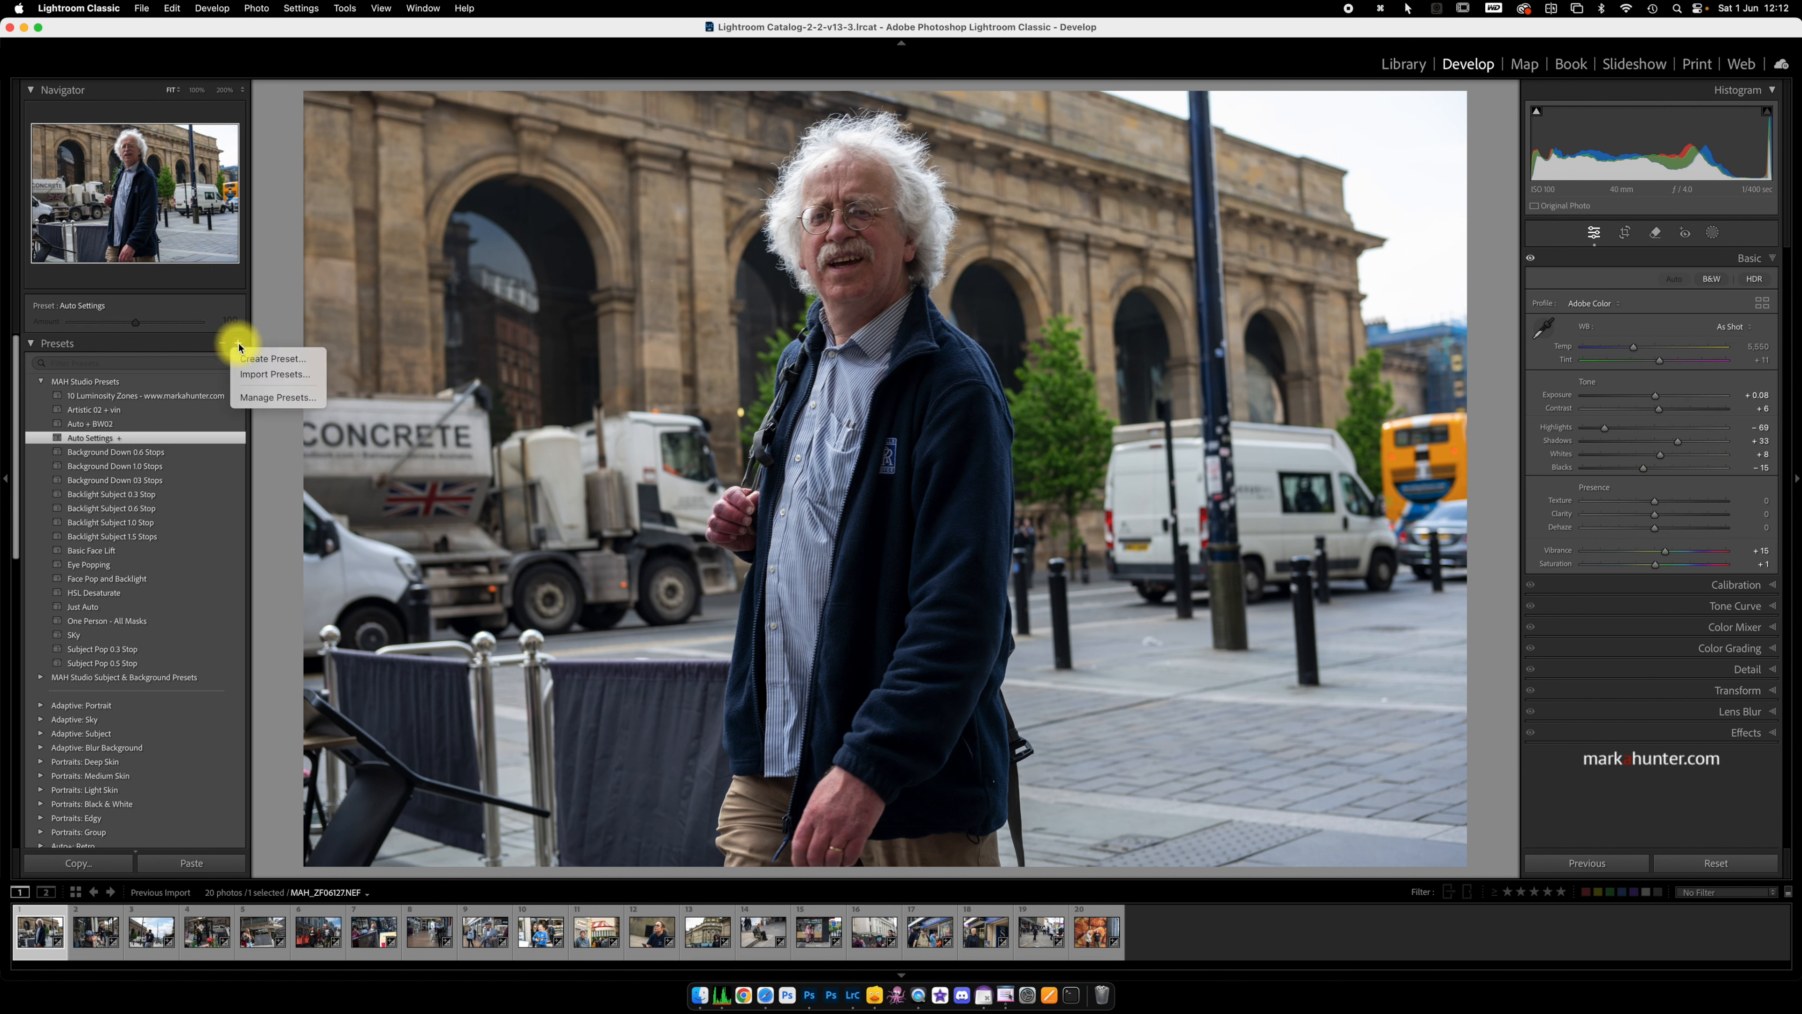
pyautogui.click(252, 357)
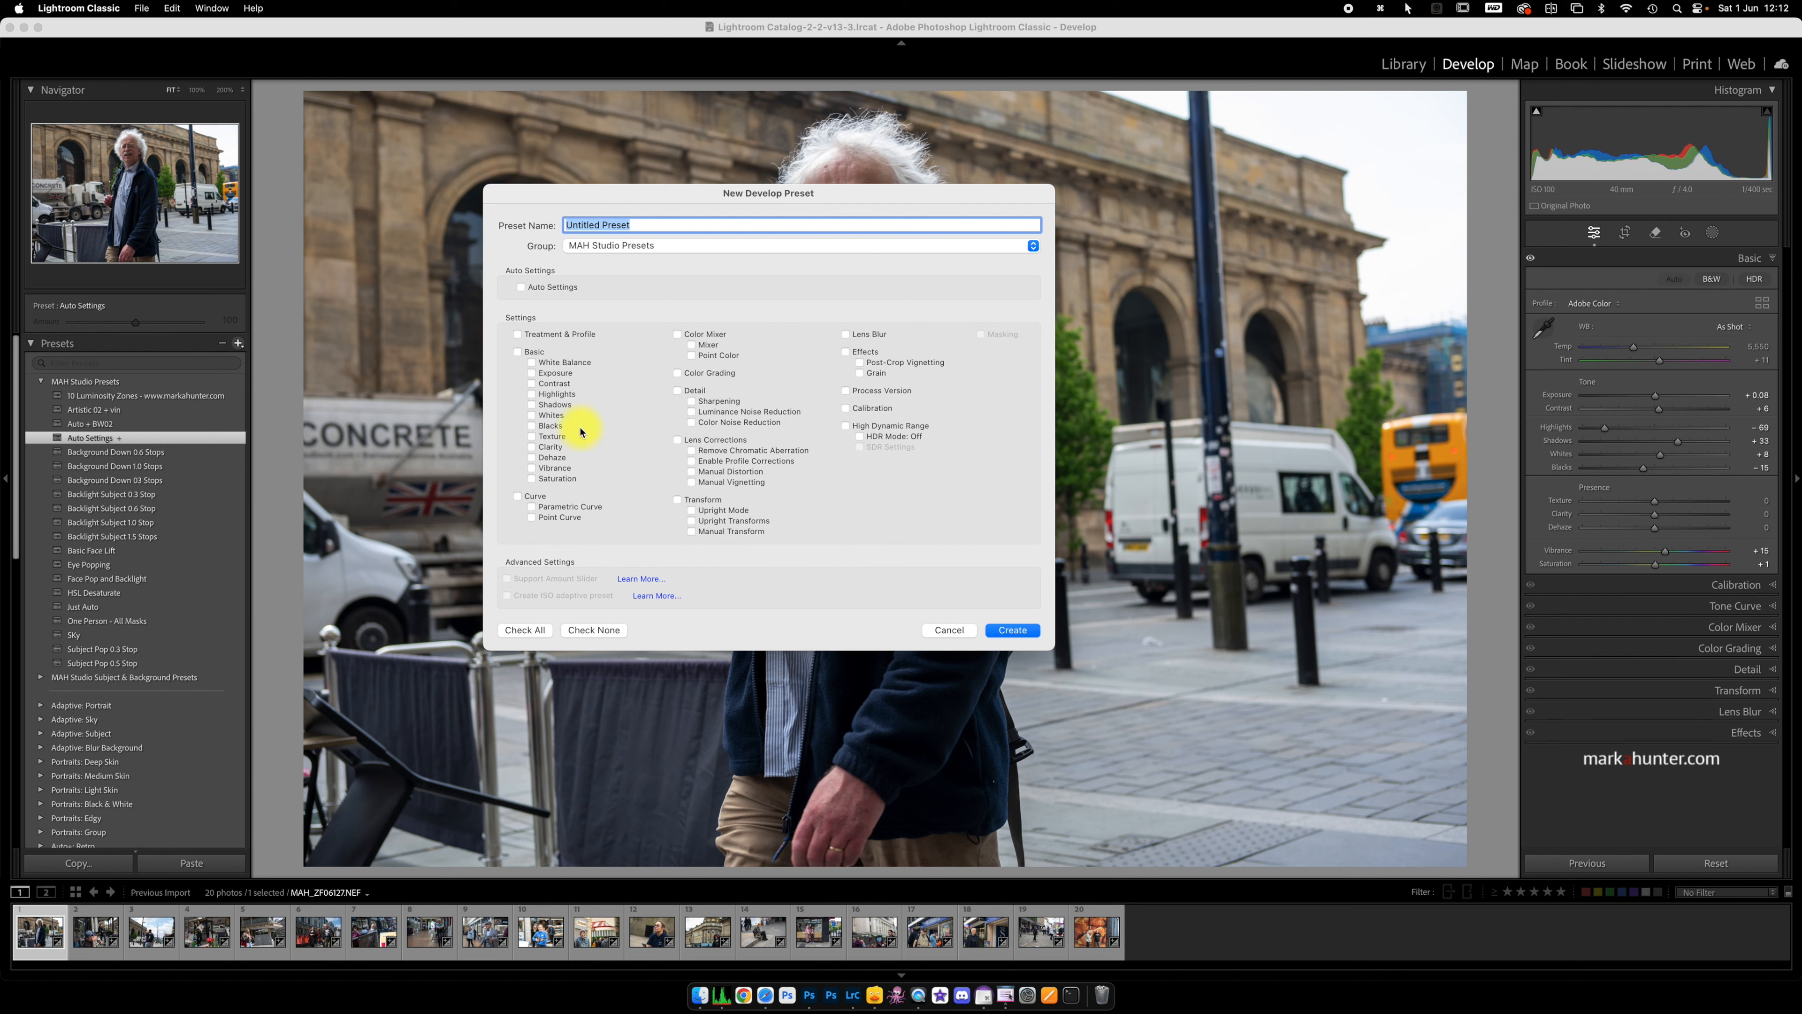
pyautogui.click(533, 406)
pyautogui.click(691, 421)
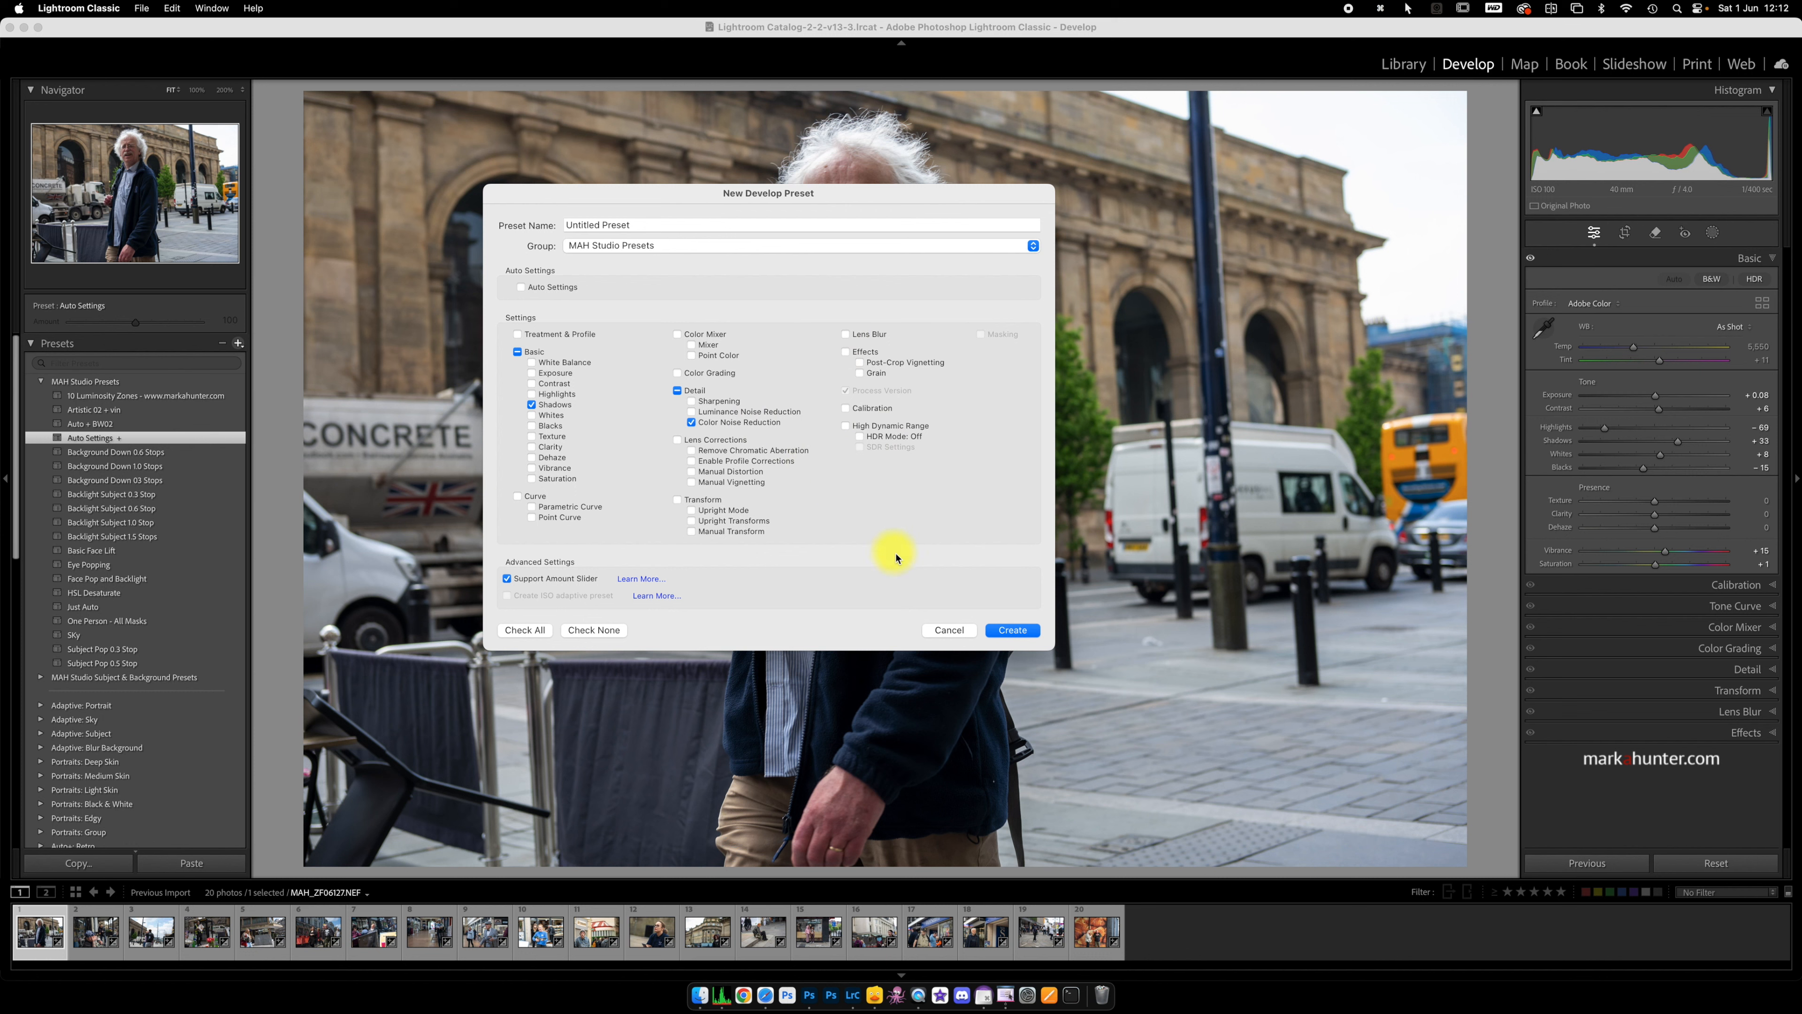
pyautogui.click(950, 629)
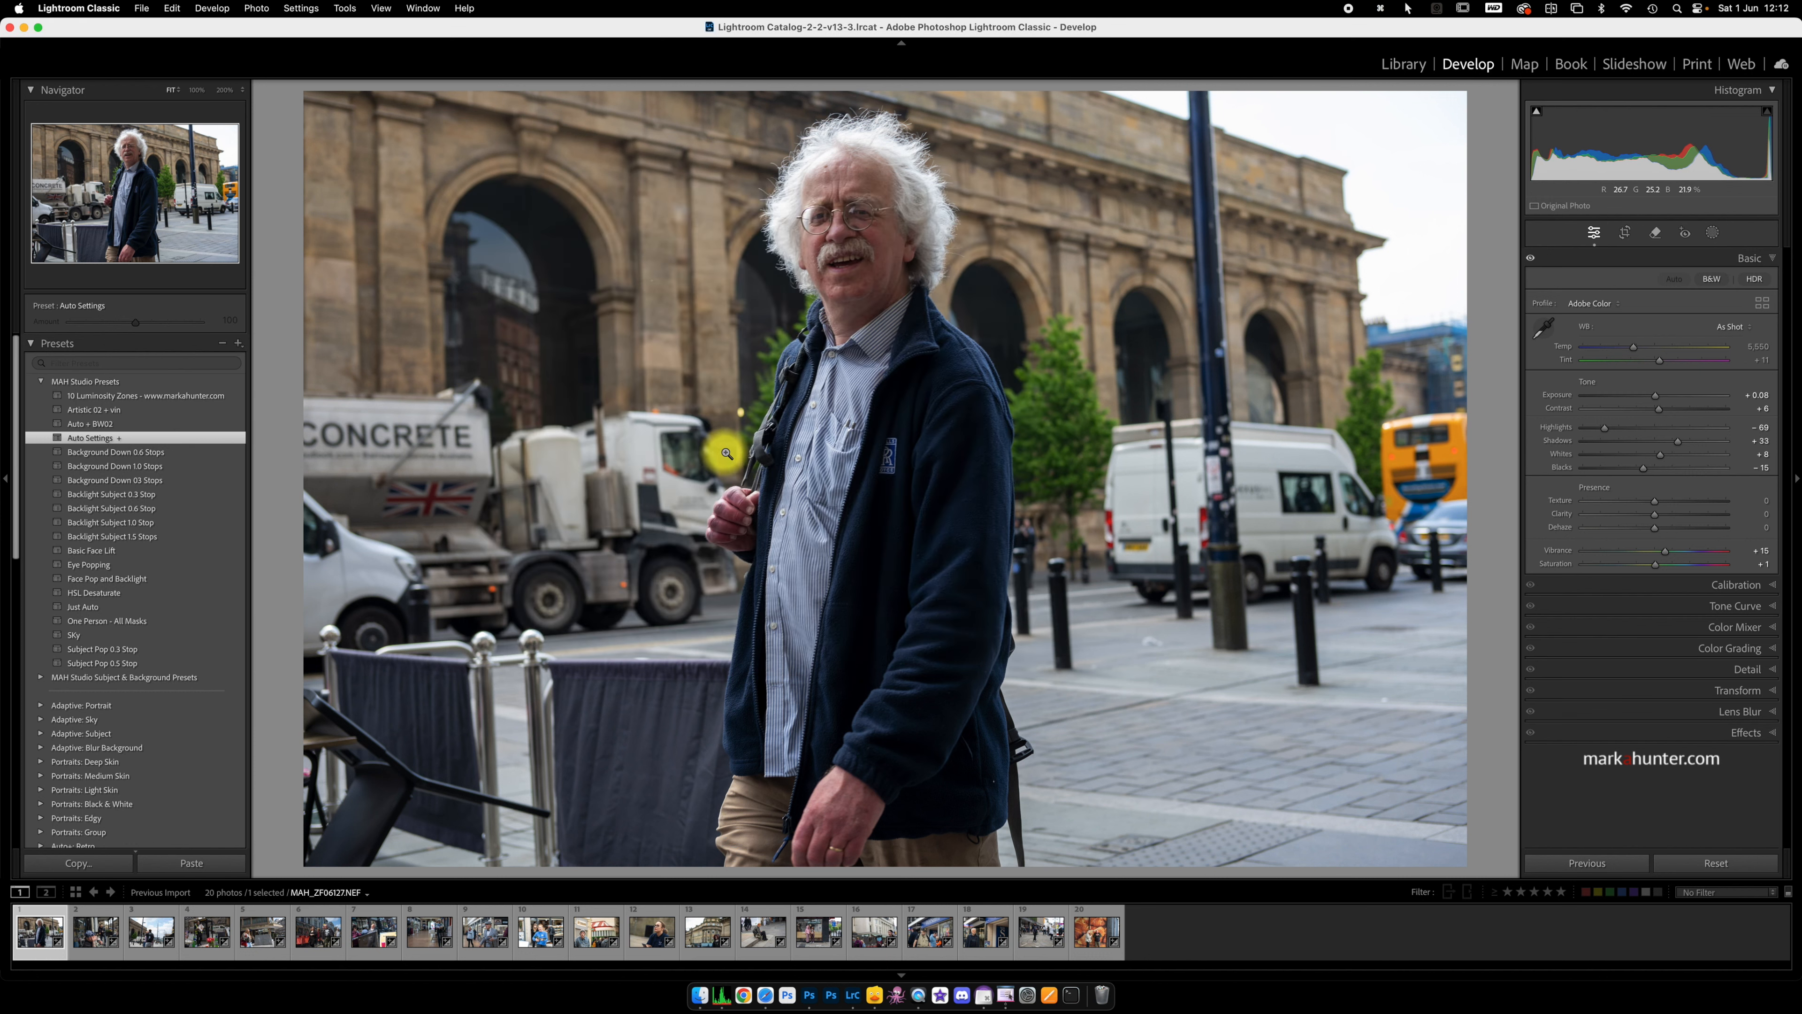
# Step: Return to the Library grid and remove the first photo from the Lightroom catalog while keeping its file on disk
pyautogui.press('g')
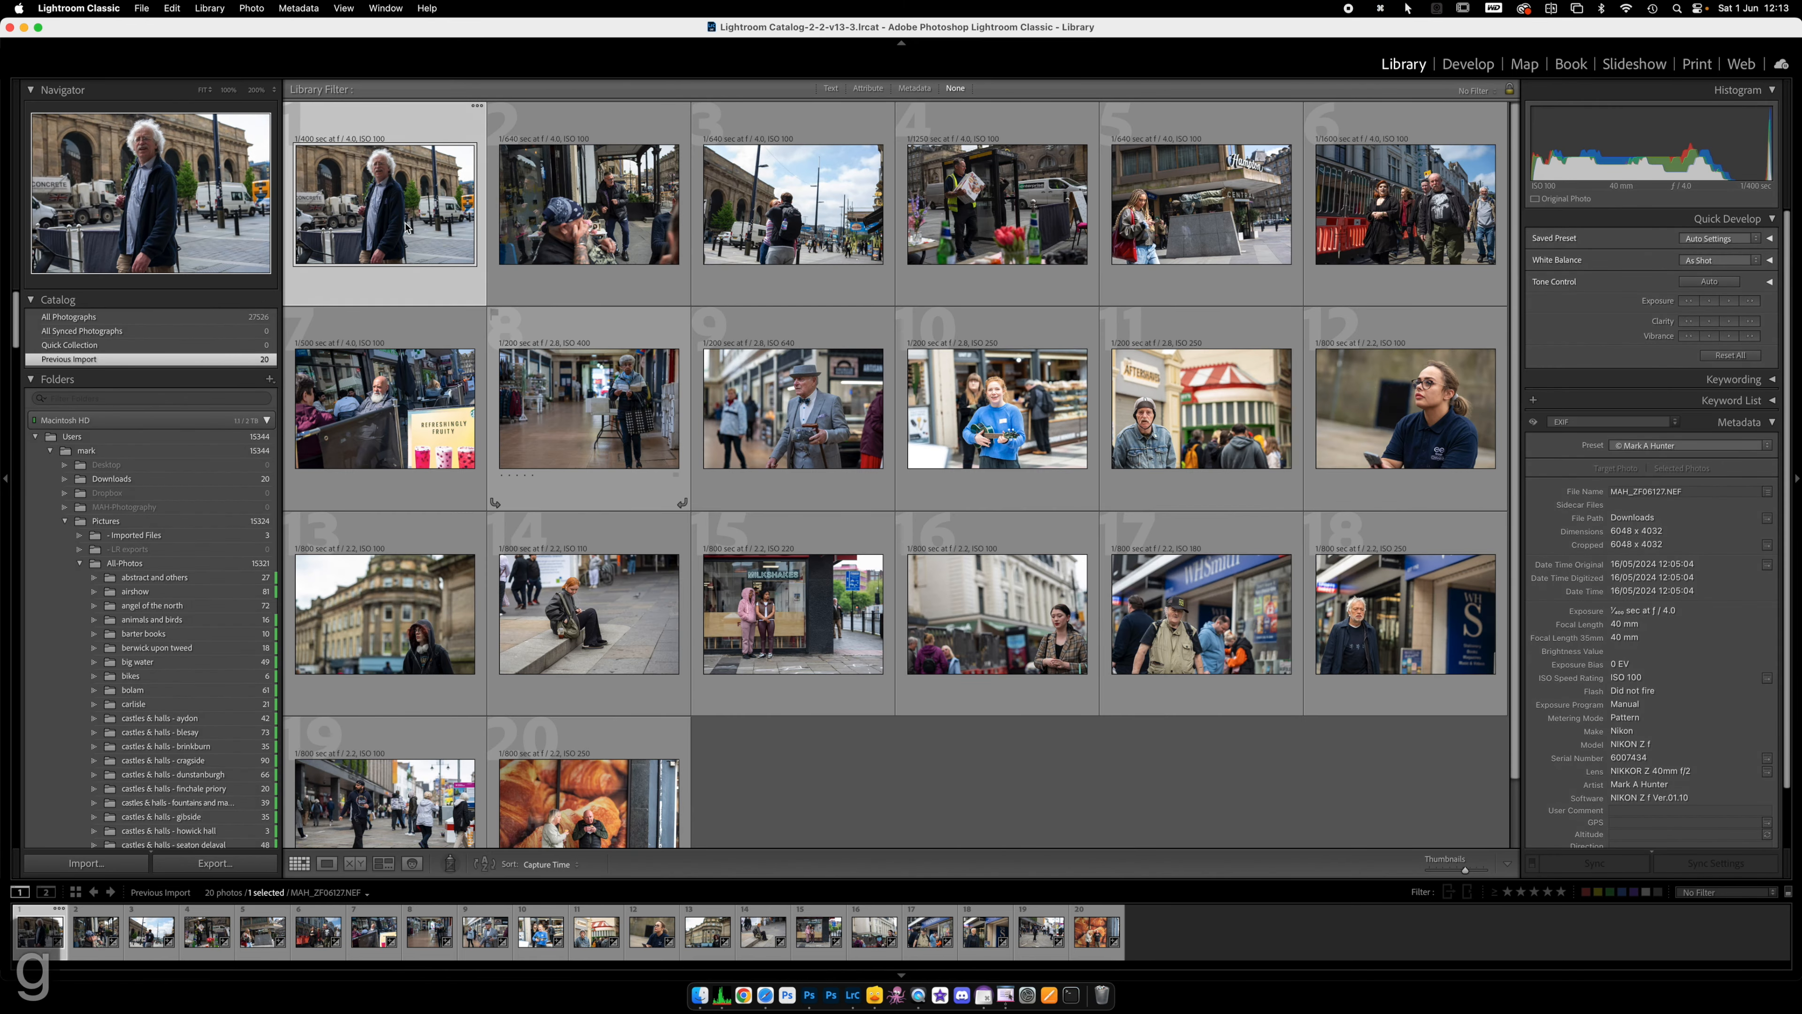
pyautogui.press('BackSpace')
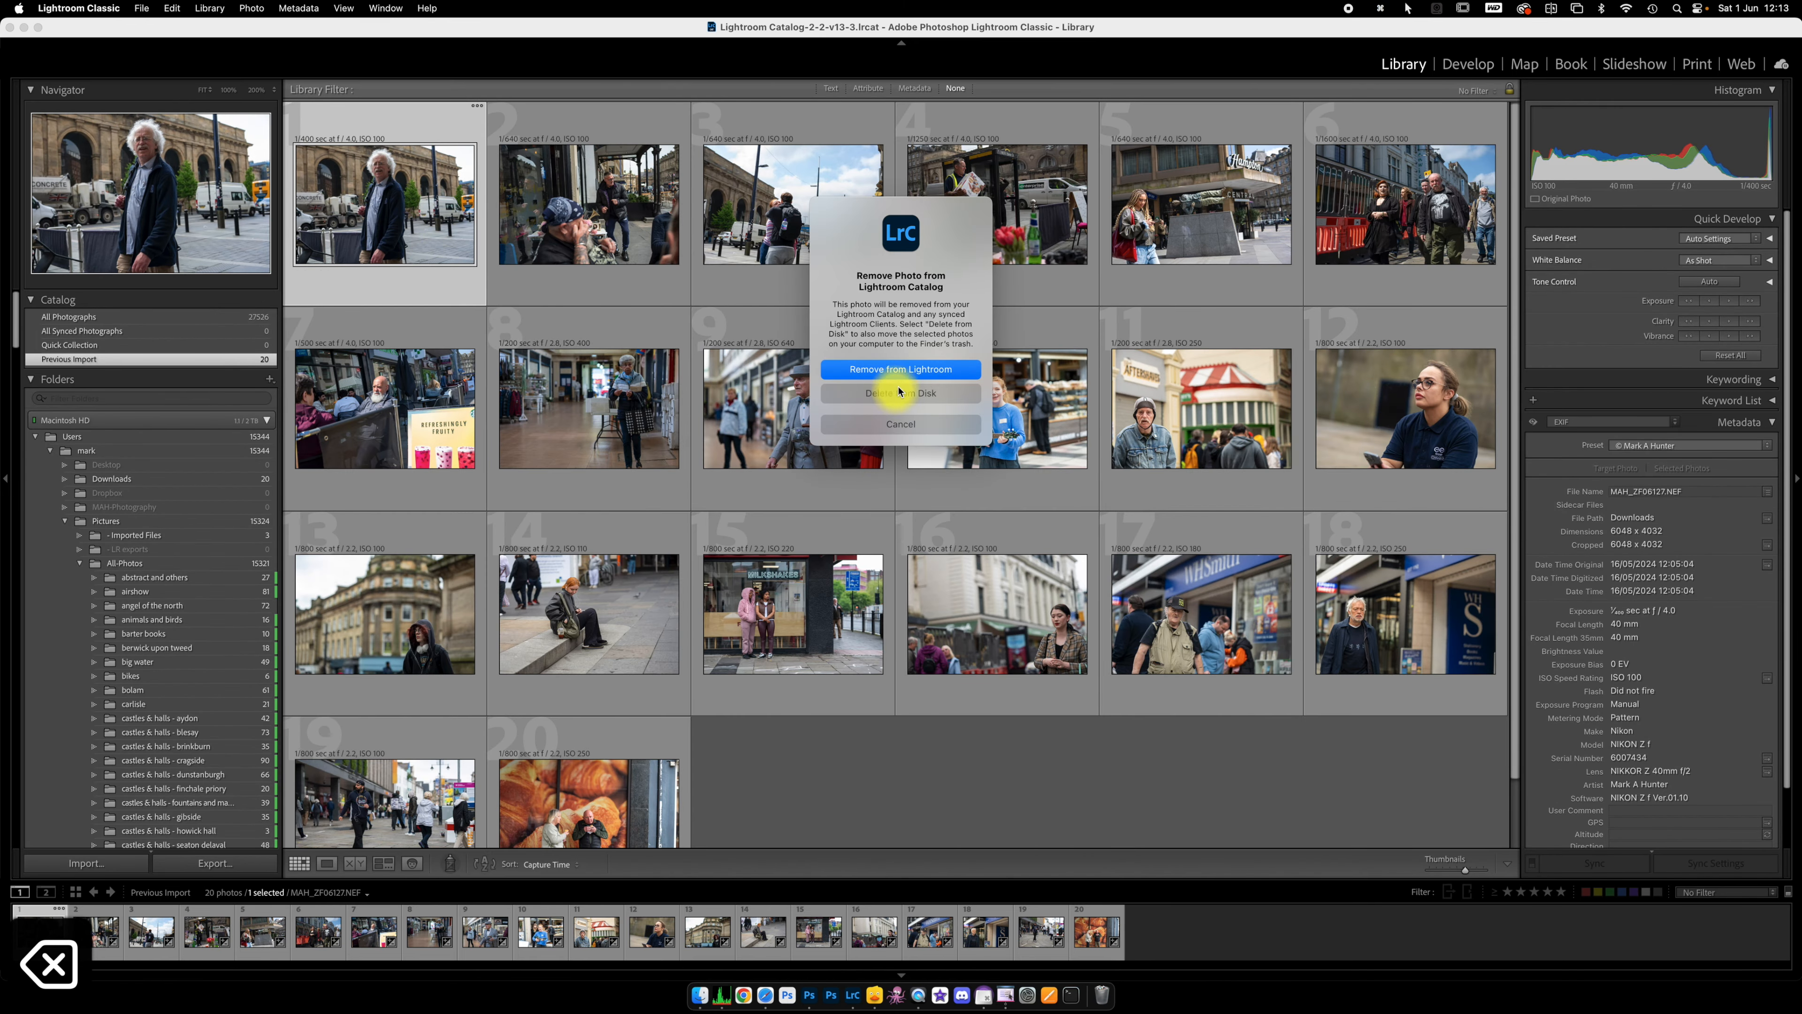
pyautogui.click(905, 369)
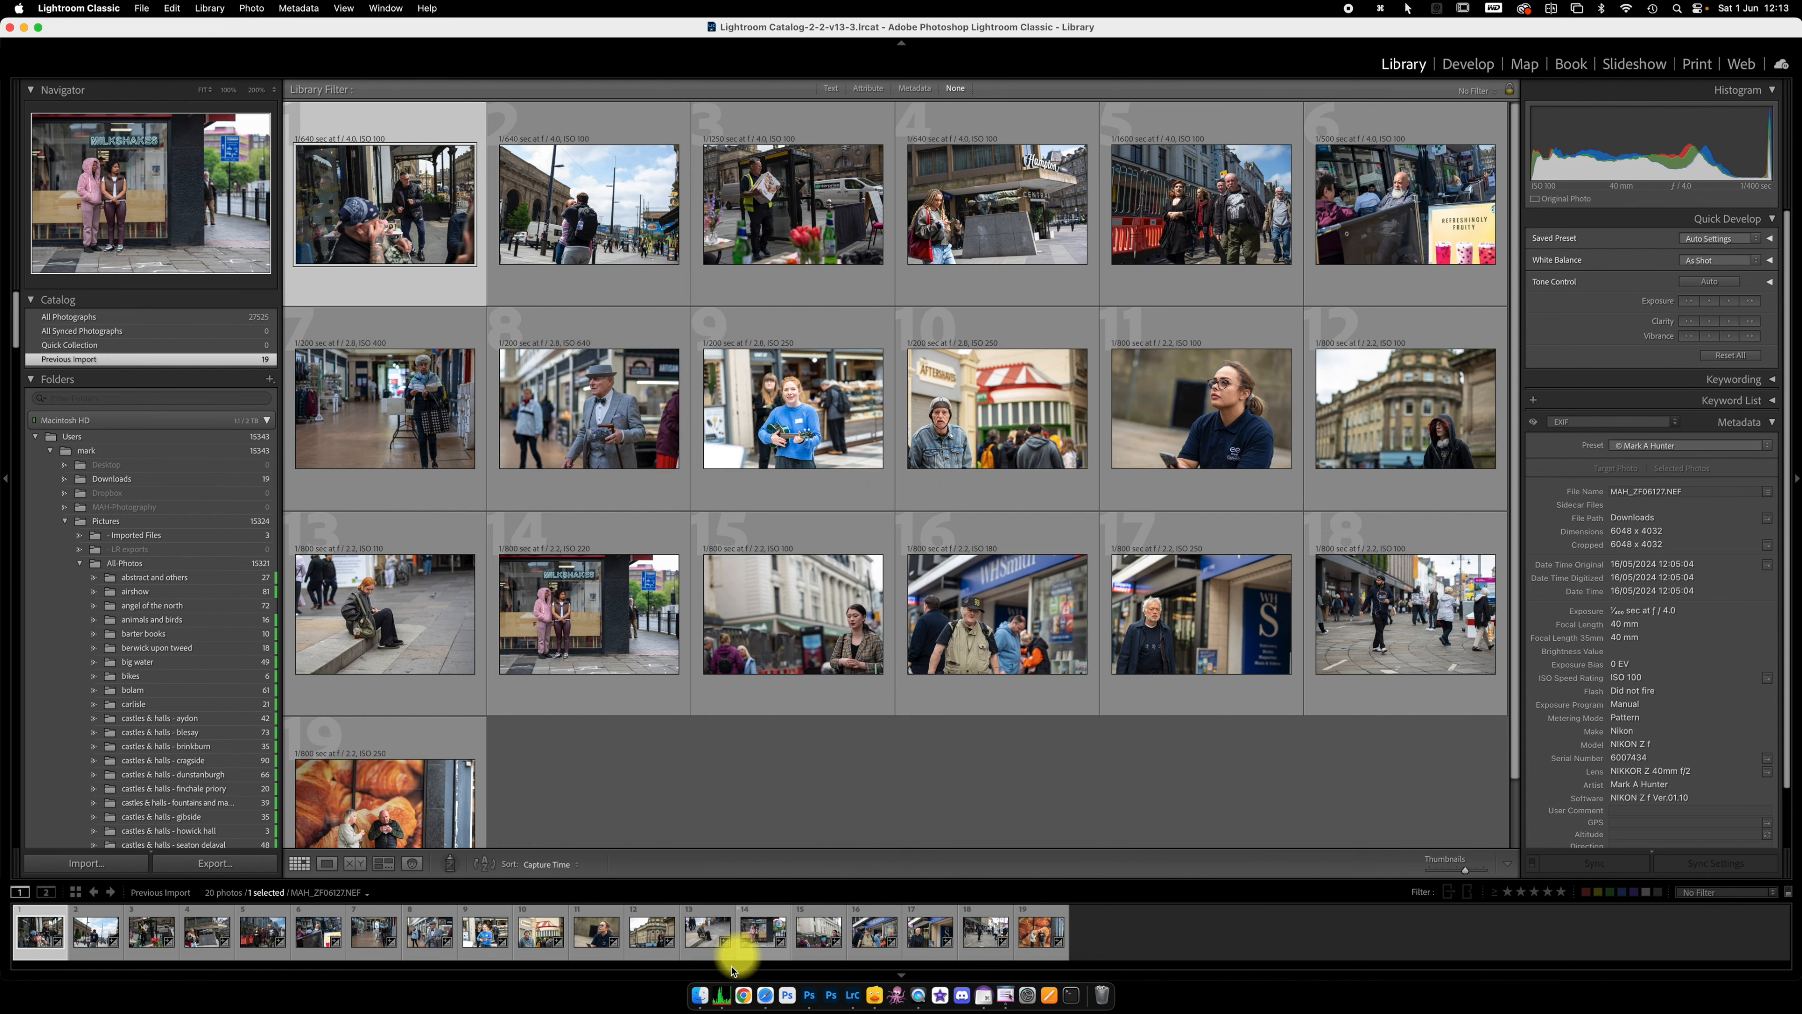
# Step: Switch to Finder and bring MAH_ZF06127.NEF from Downloads back into Lightroom Classic for importing
pyautogui.click(699, 994)
pyautogui.click(823, 612)
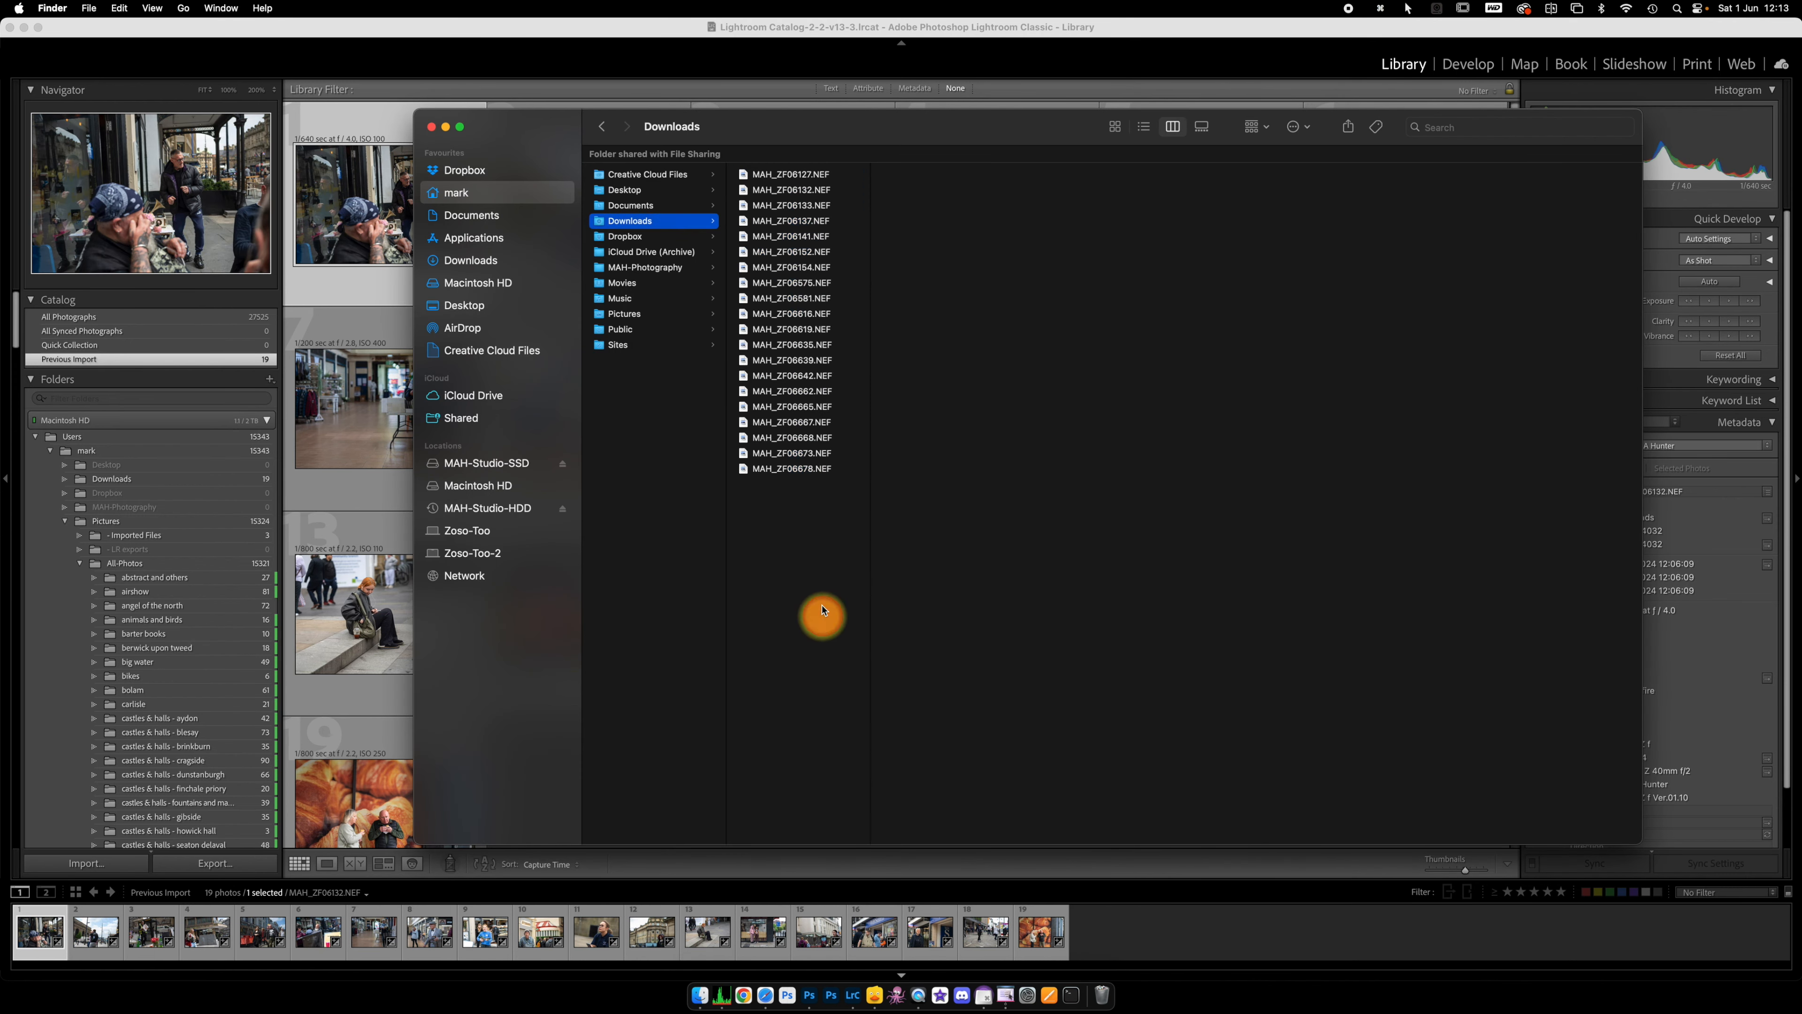
pyautogui.click(775, 178)
pyautogui.moveTo(775, 177); pyautogui.dragTo(371, 404)
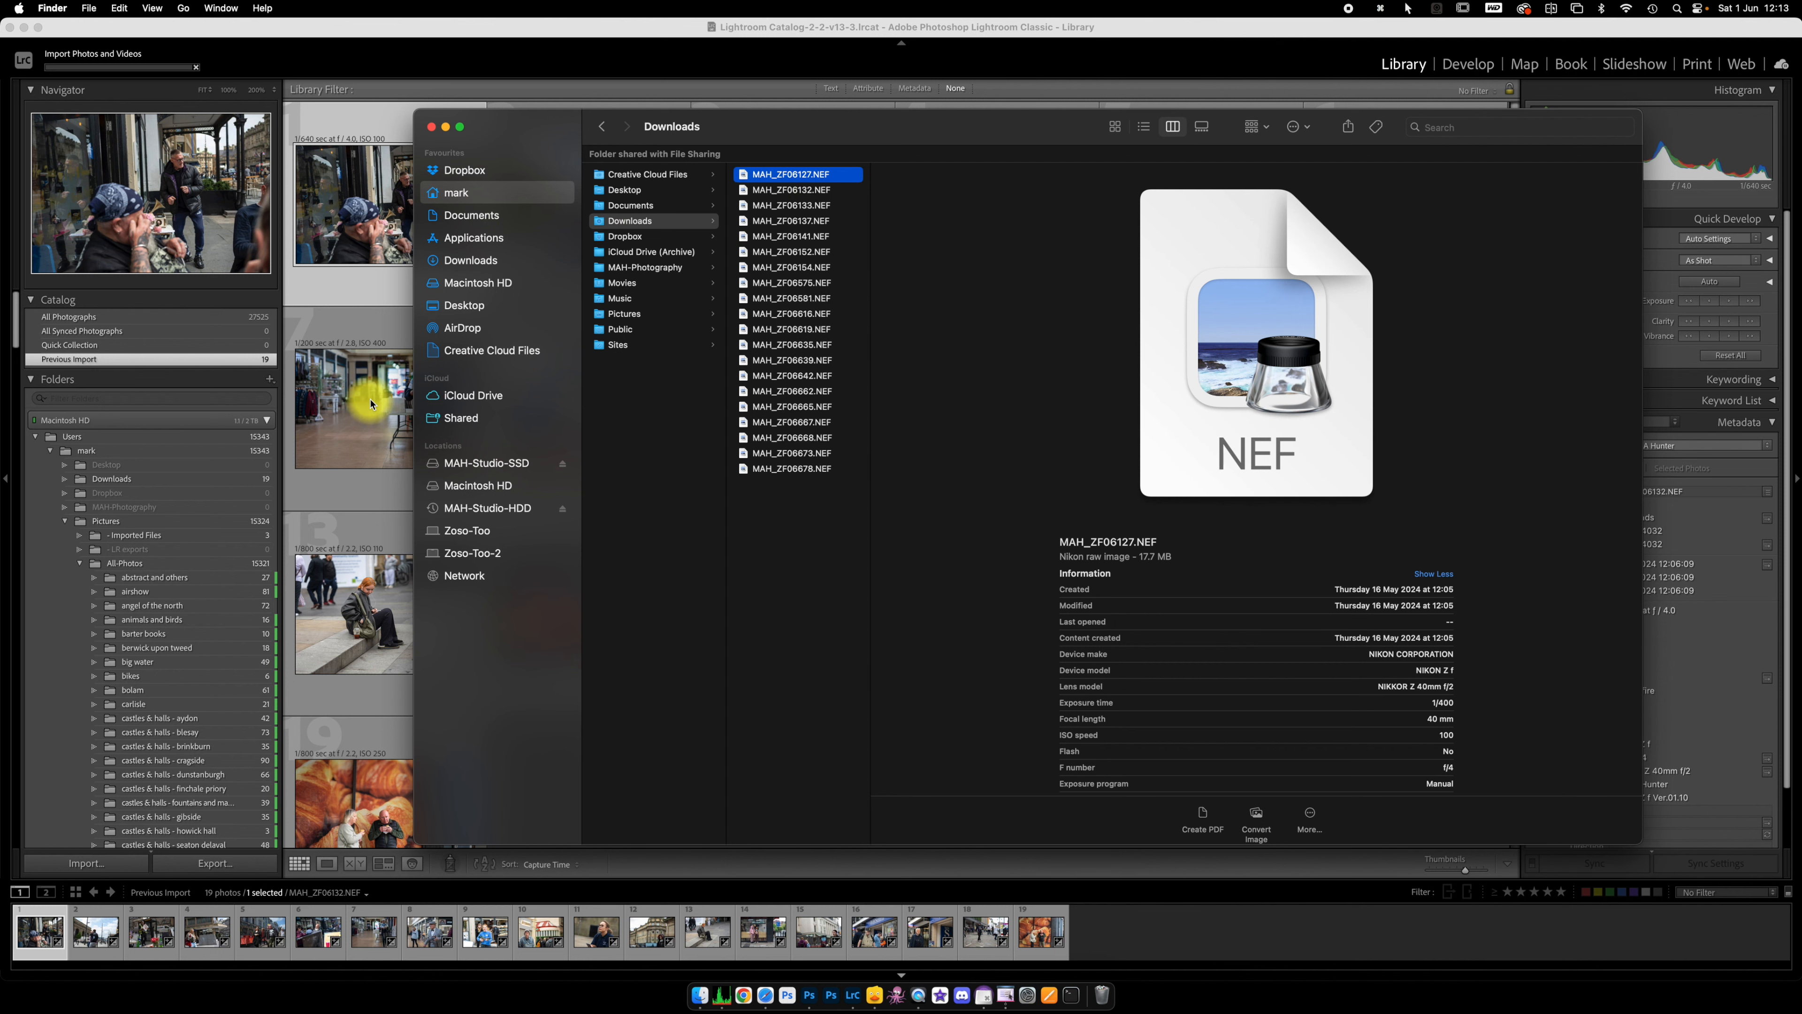
pyautogui.click(701, 76)
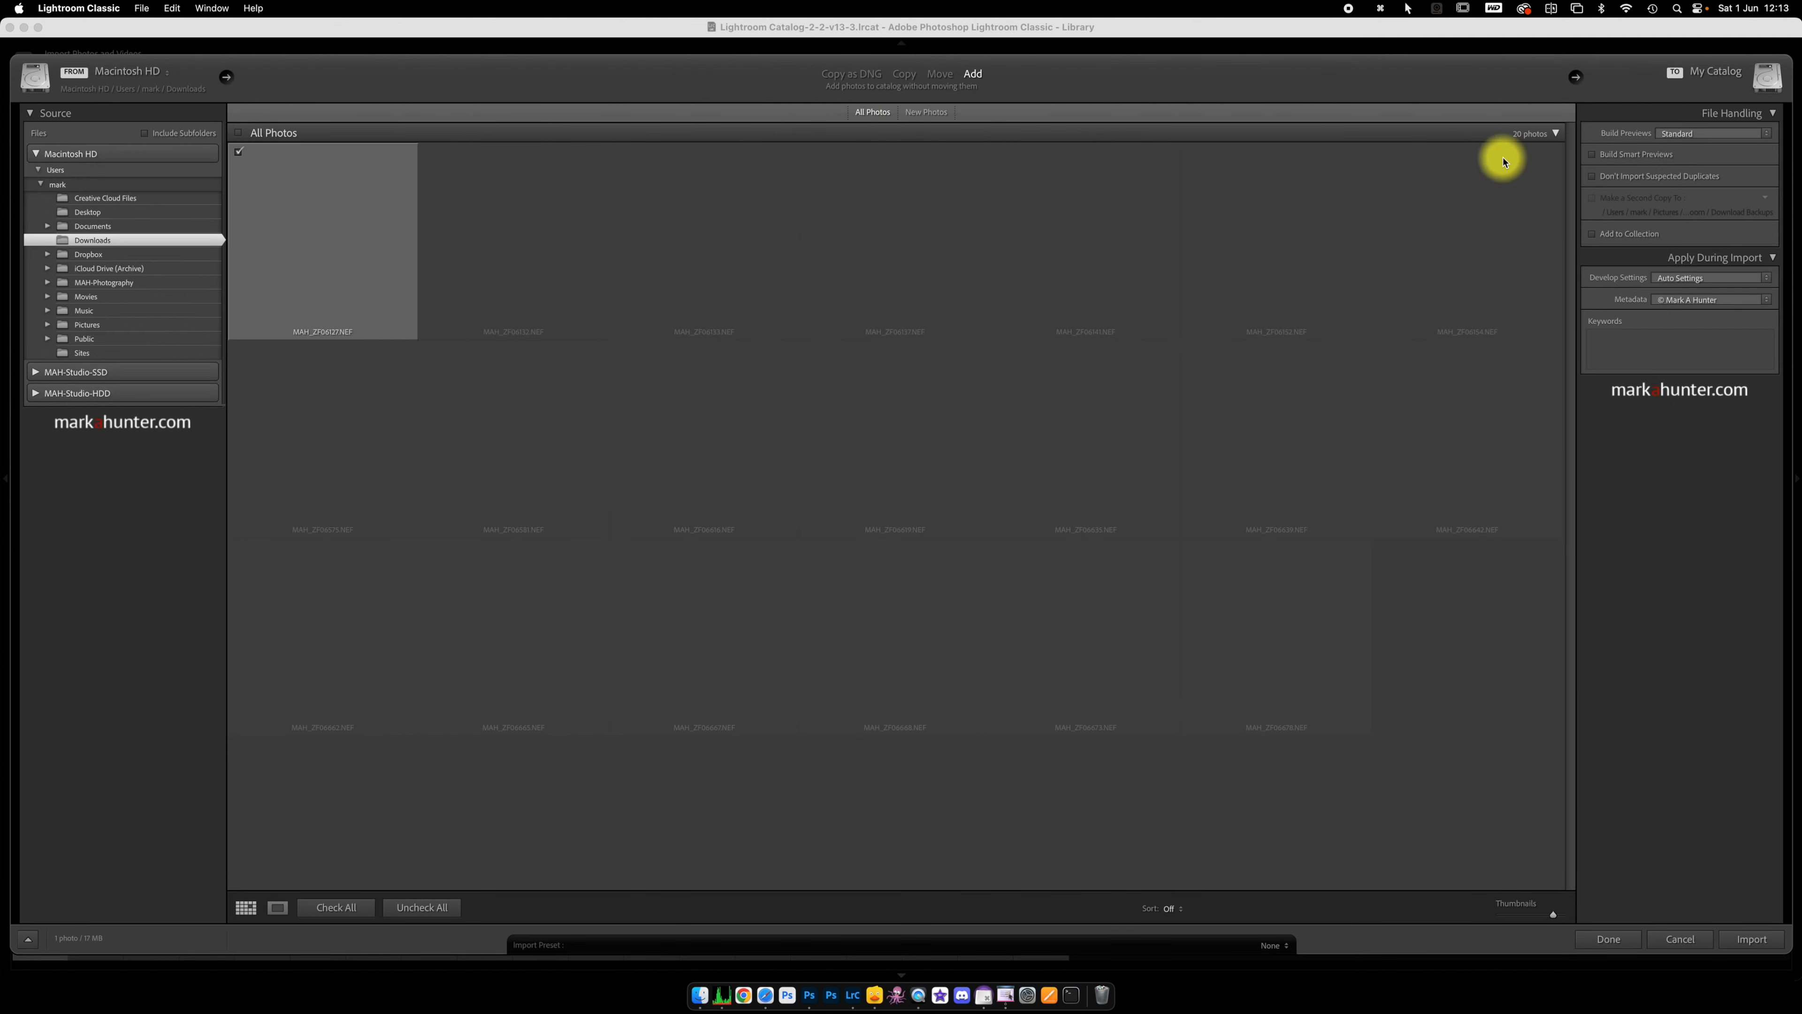
# Step: Choose the Just Auto preset from MAH Studio Presets as the import develop settings and import the photo
pyautogui.click(1766, 278)
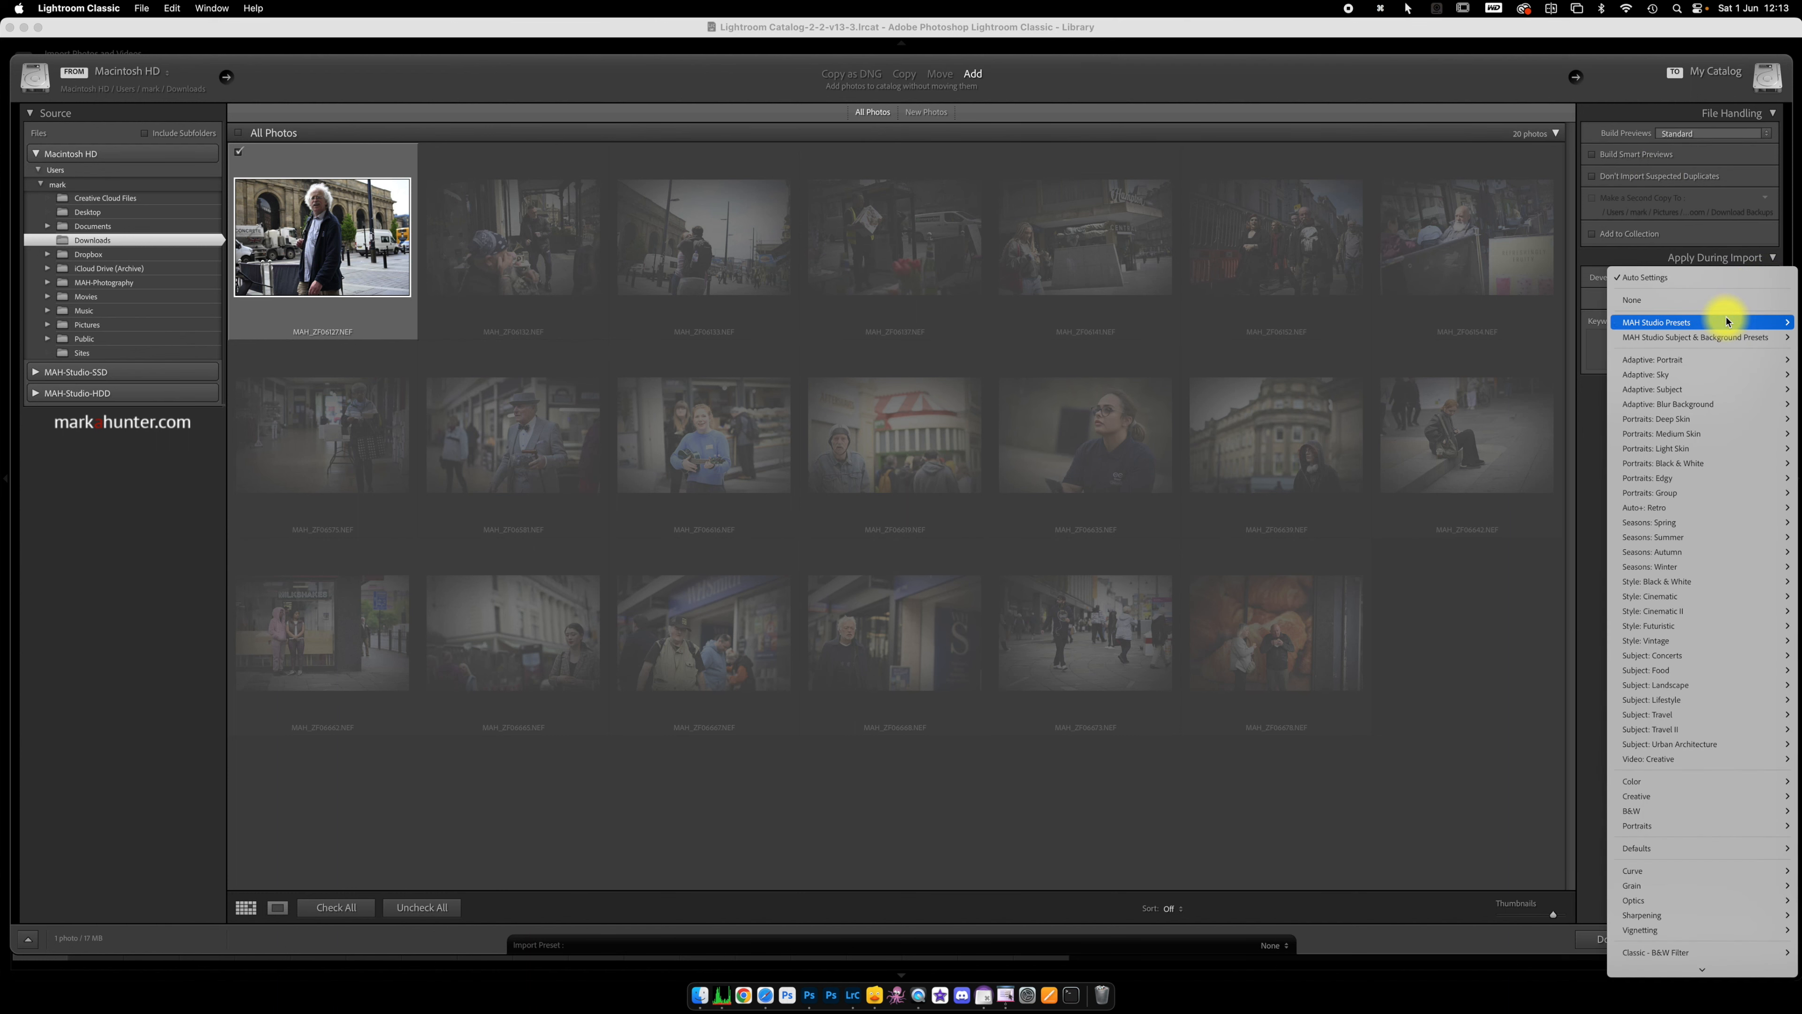
pyautogui.moveTo(1726, 322)
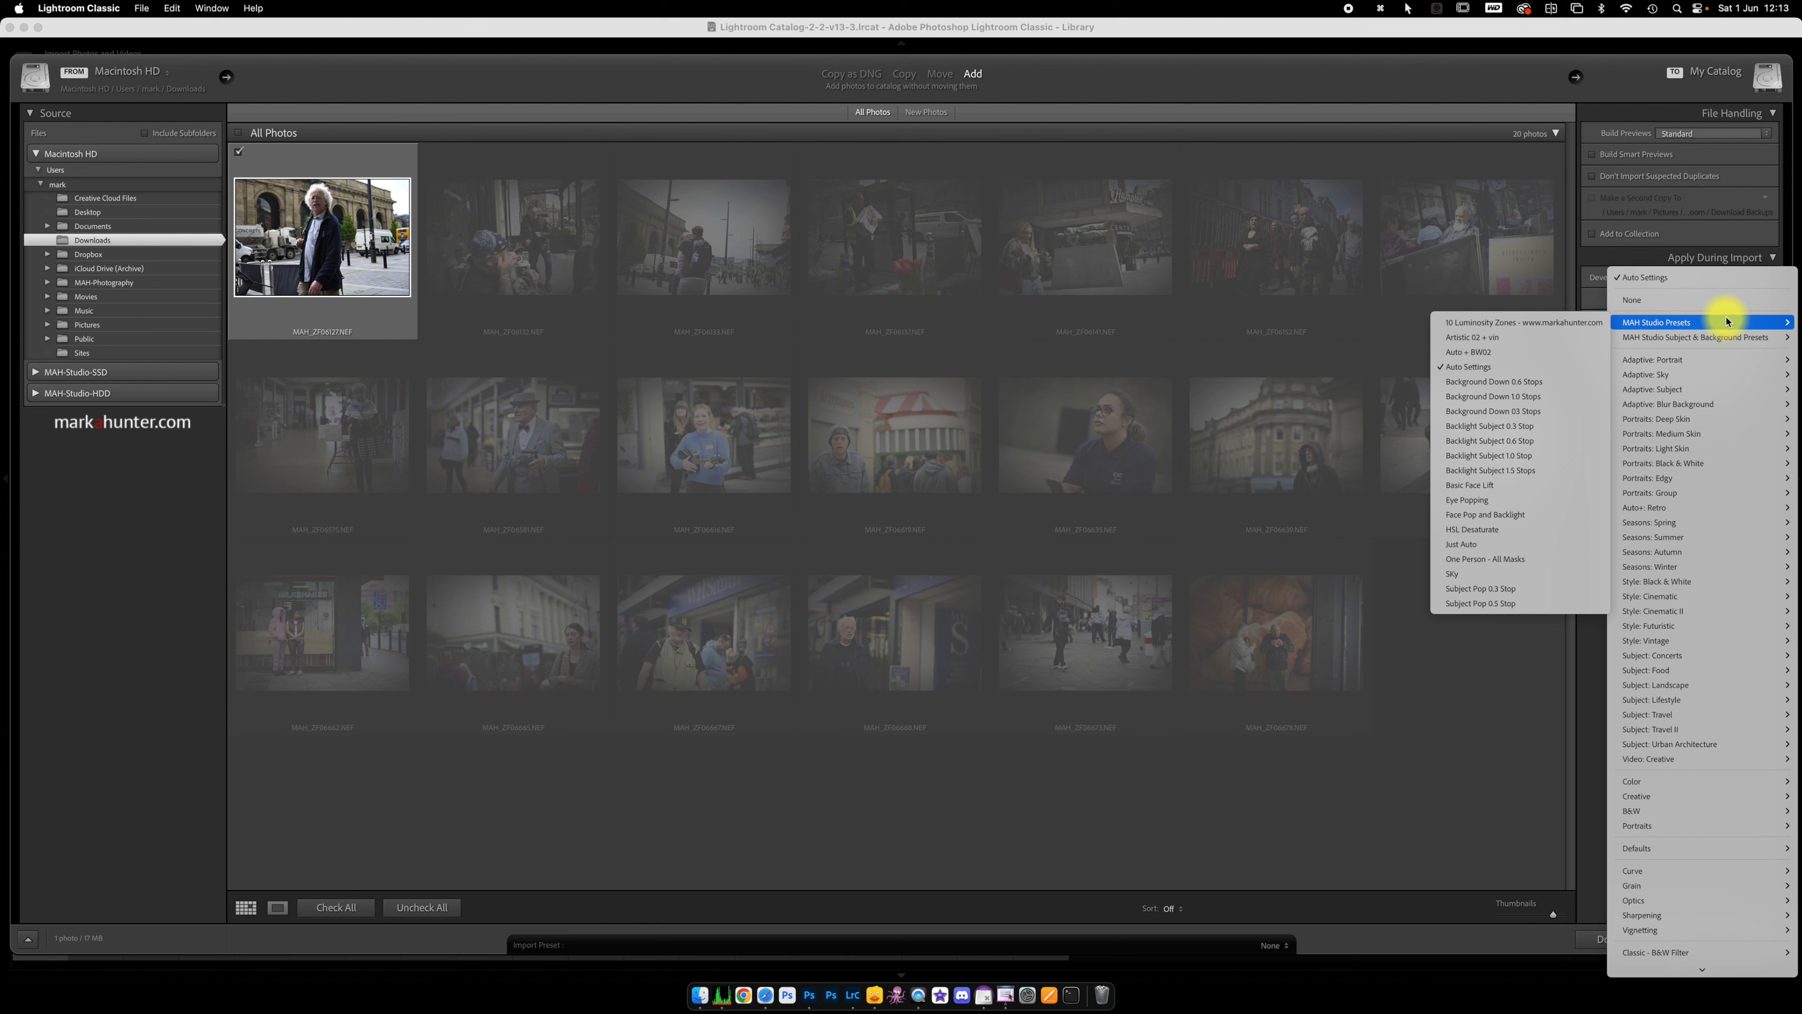
pyautogui.click(1506, 548)
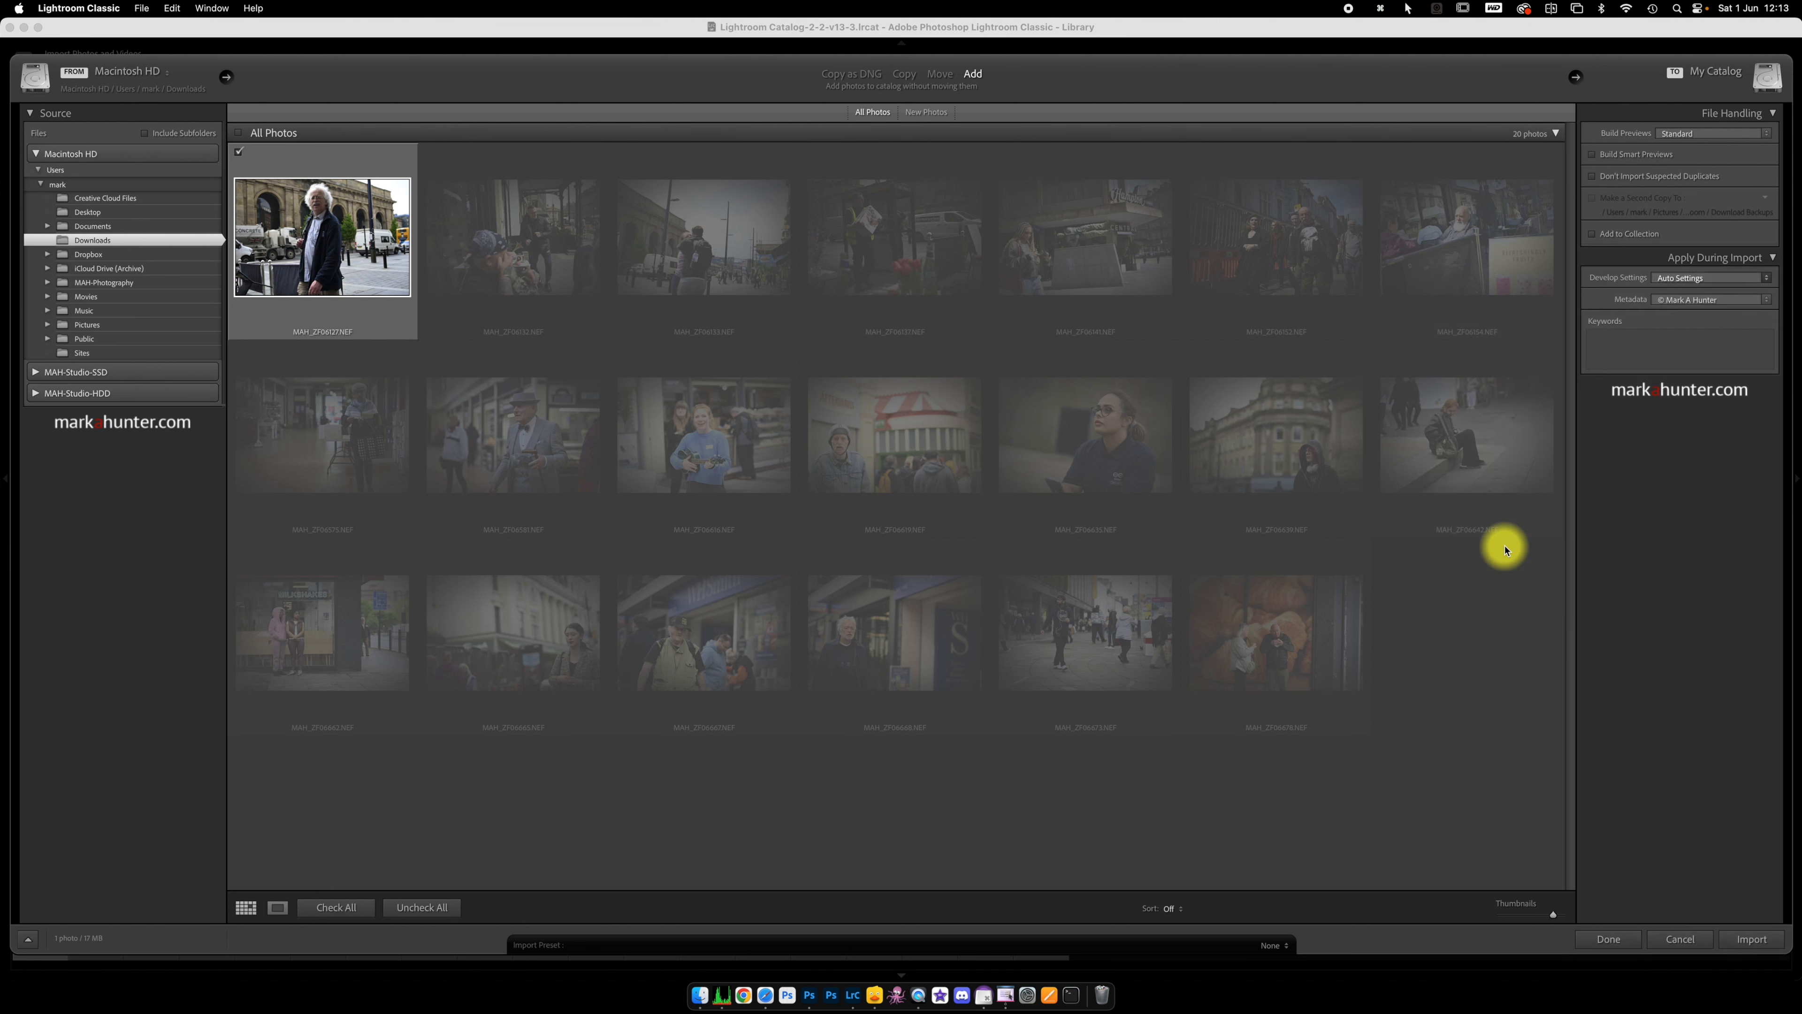
pyautogui.click(1758, 946)
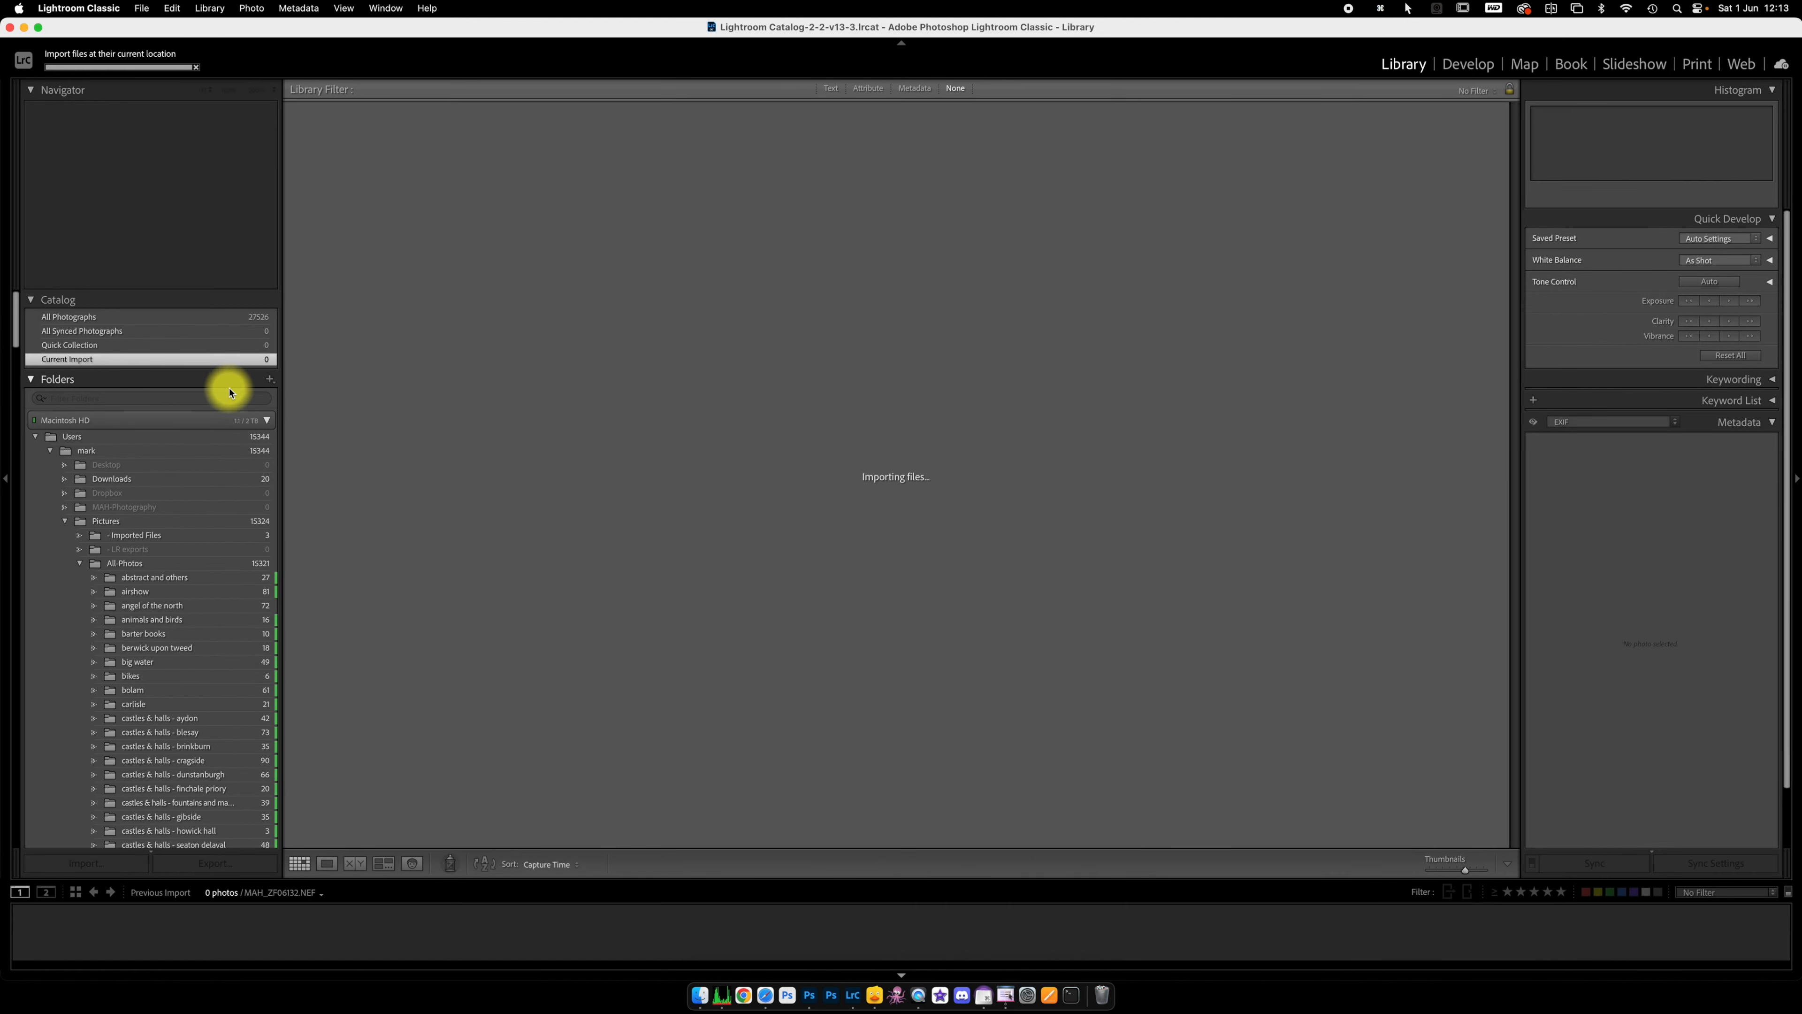
# Step: Show the Downloads folder and compare the Basic adjustments of its first three photos in Develop
pyautogui.click(196, 479)
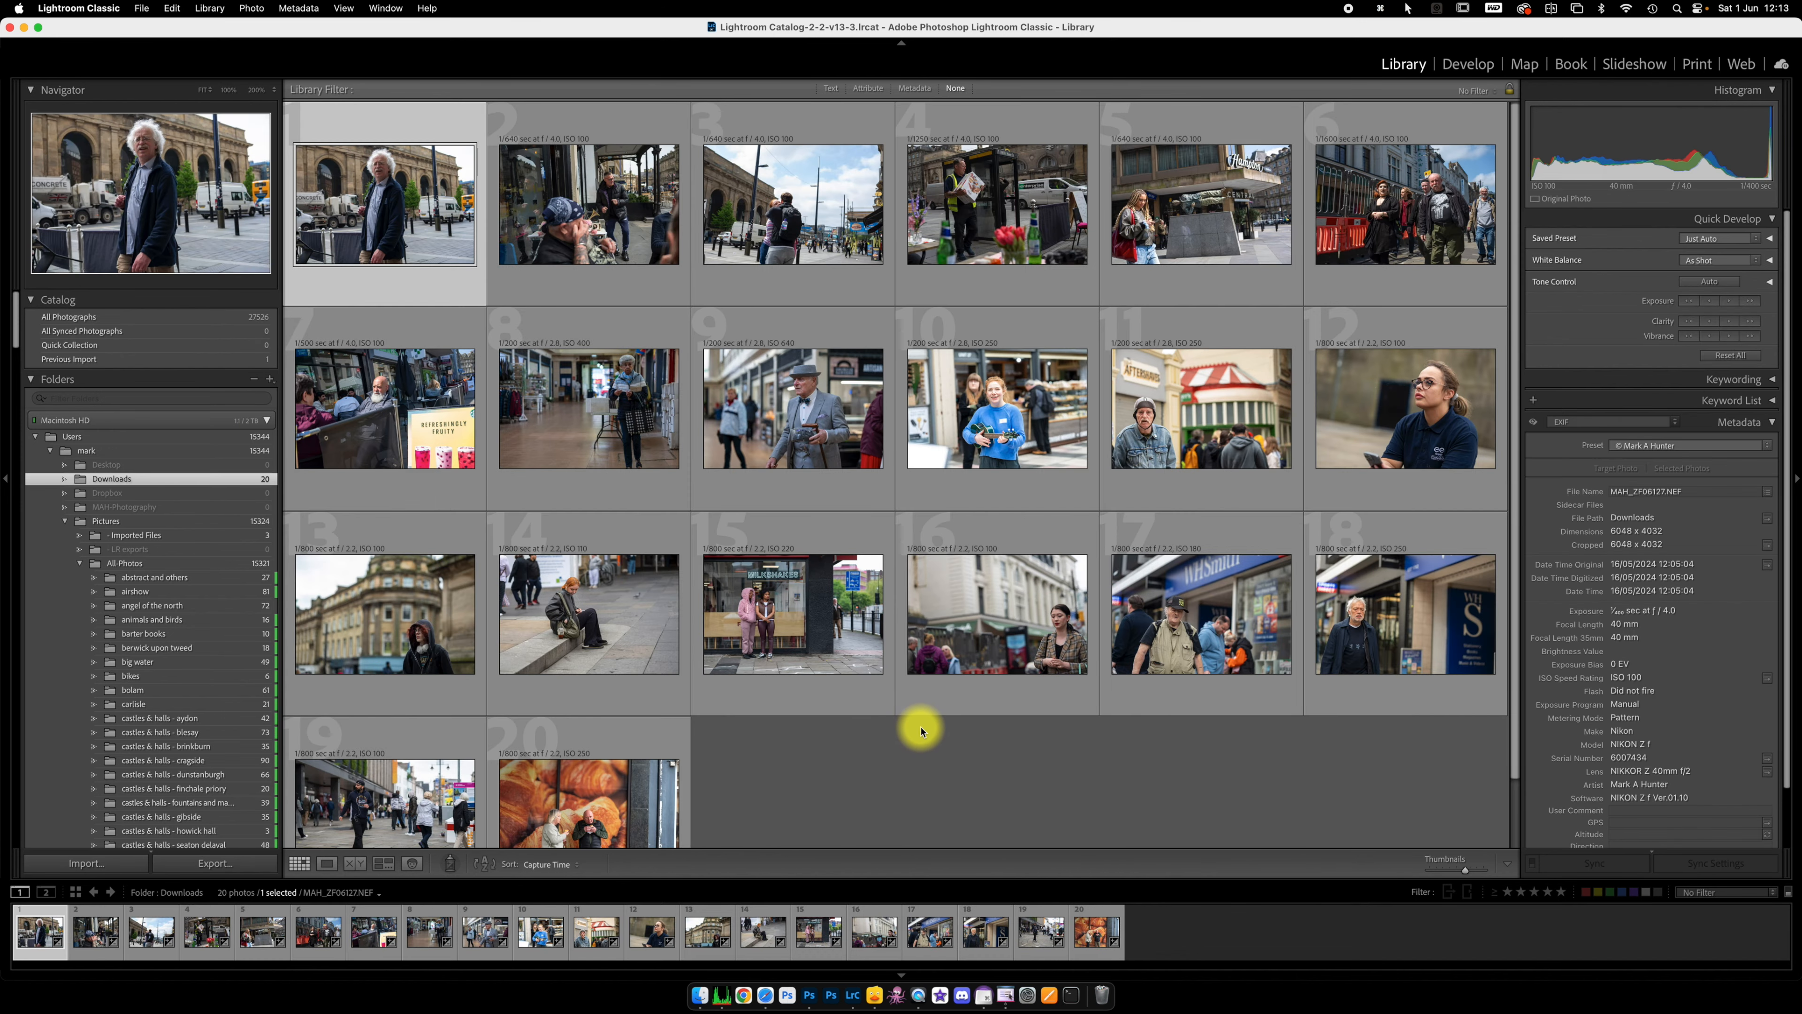
pyautogui.press('d')
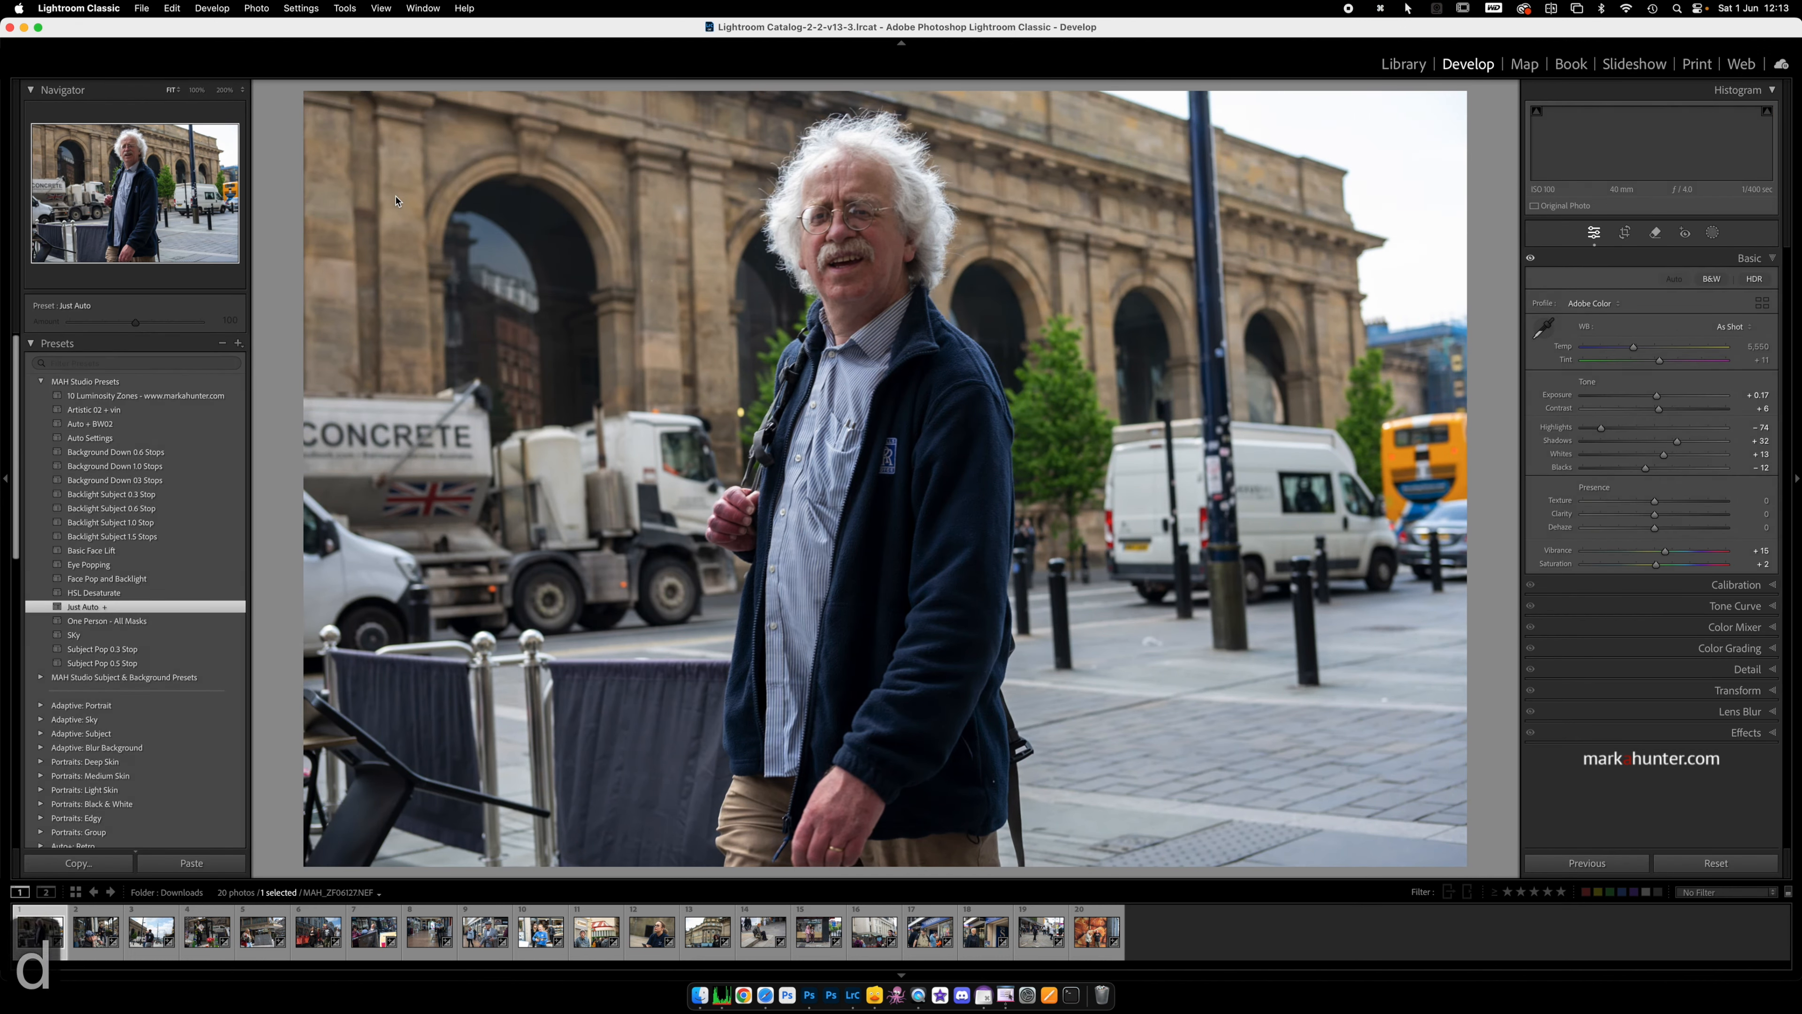
pyautogui.press('Right')
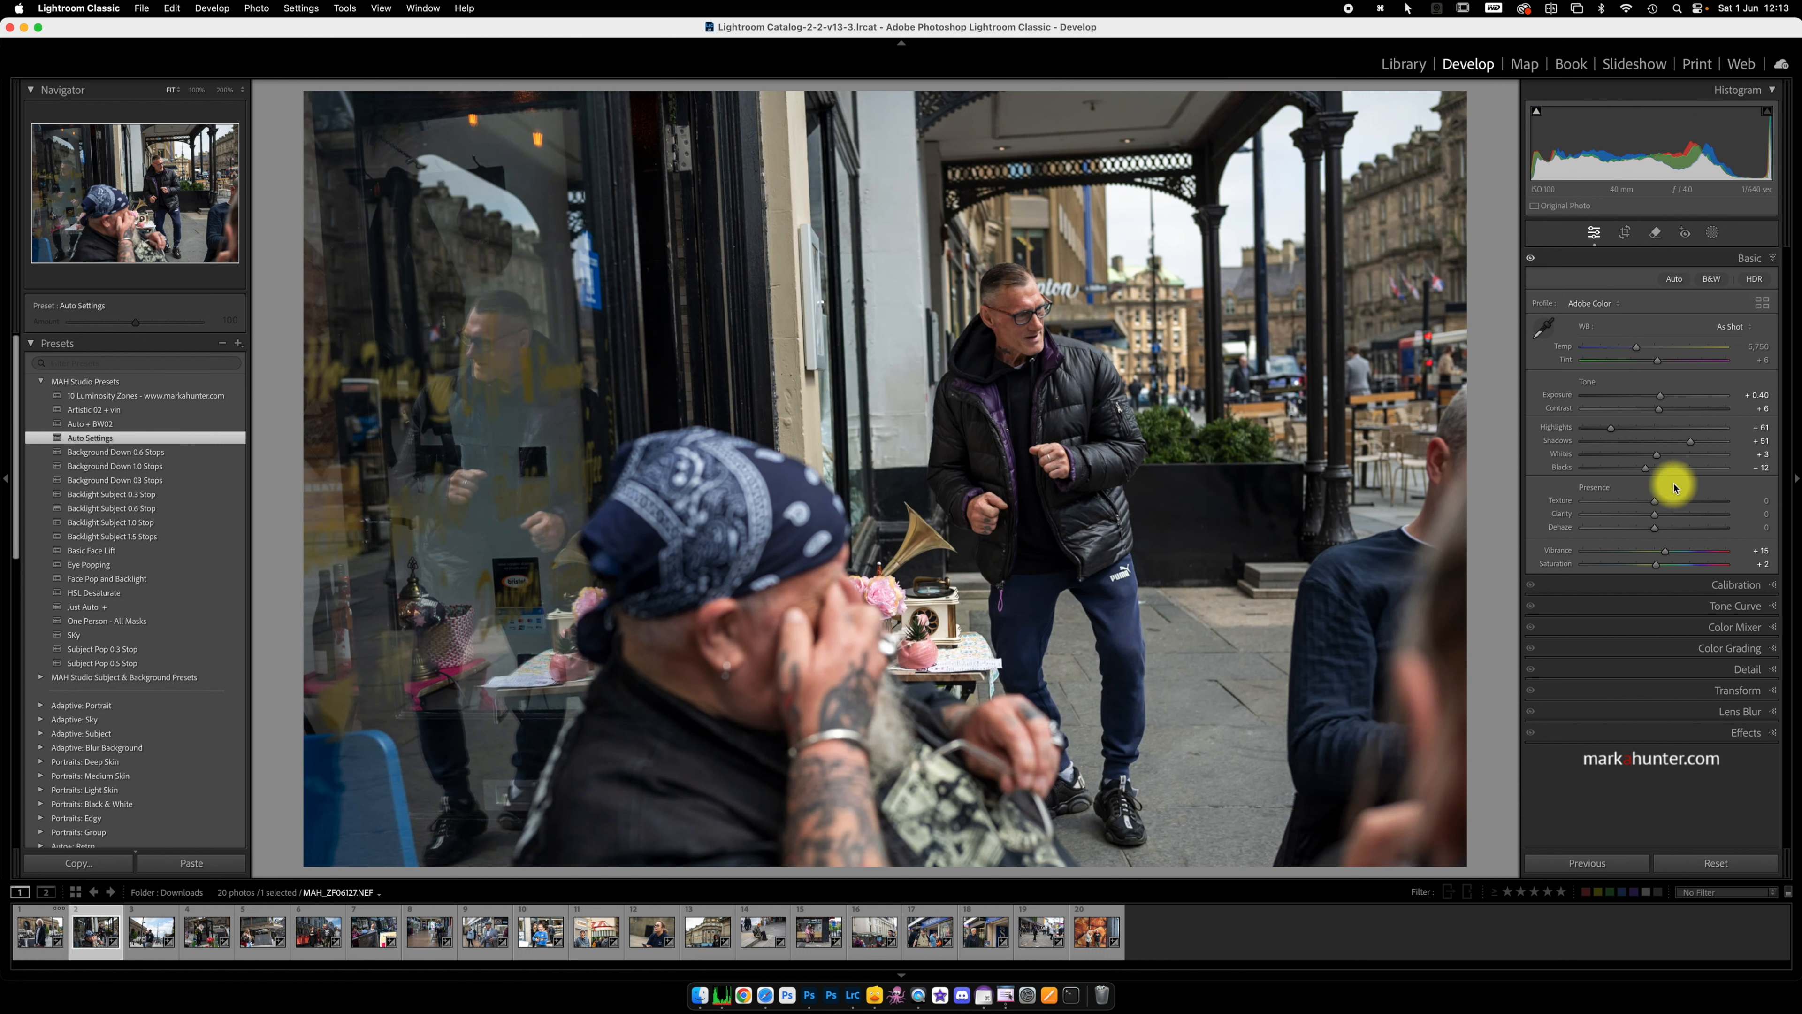
pyautogui.press('Right')
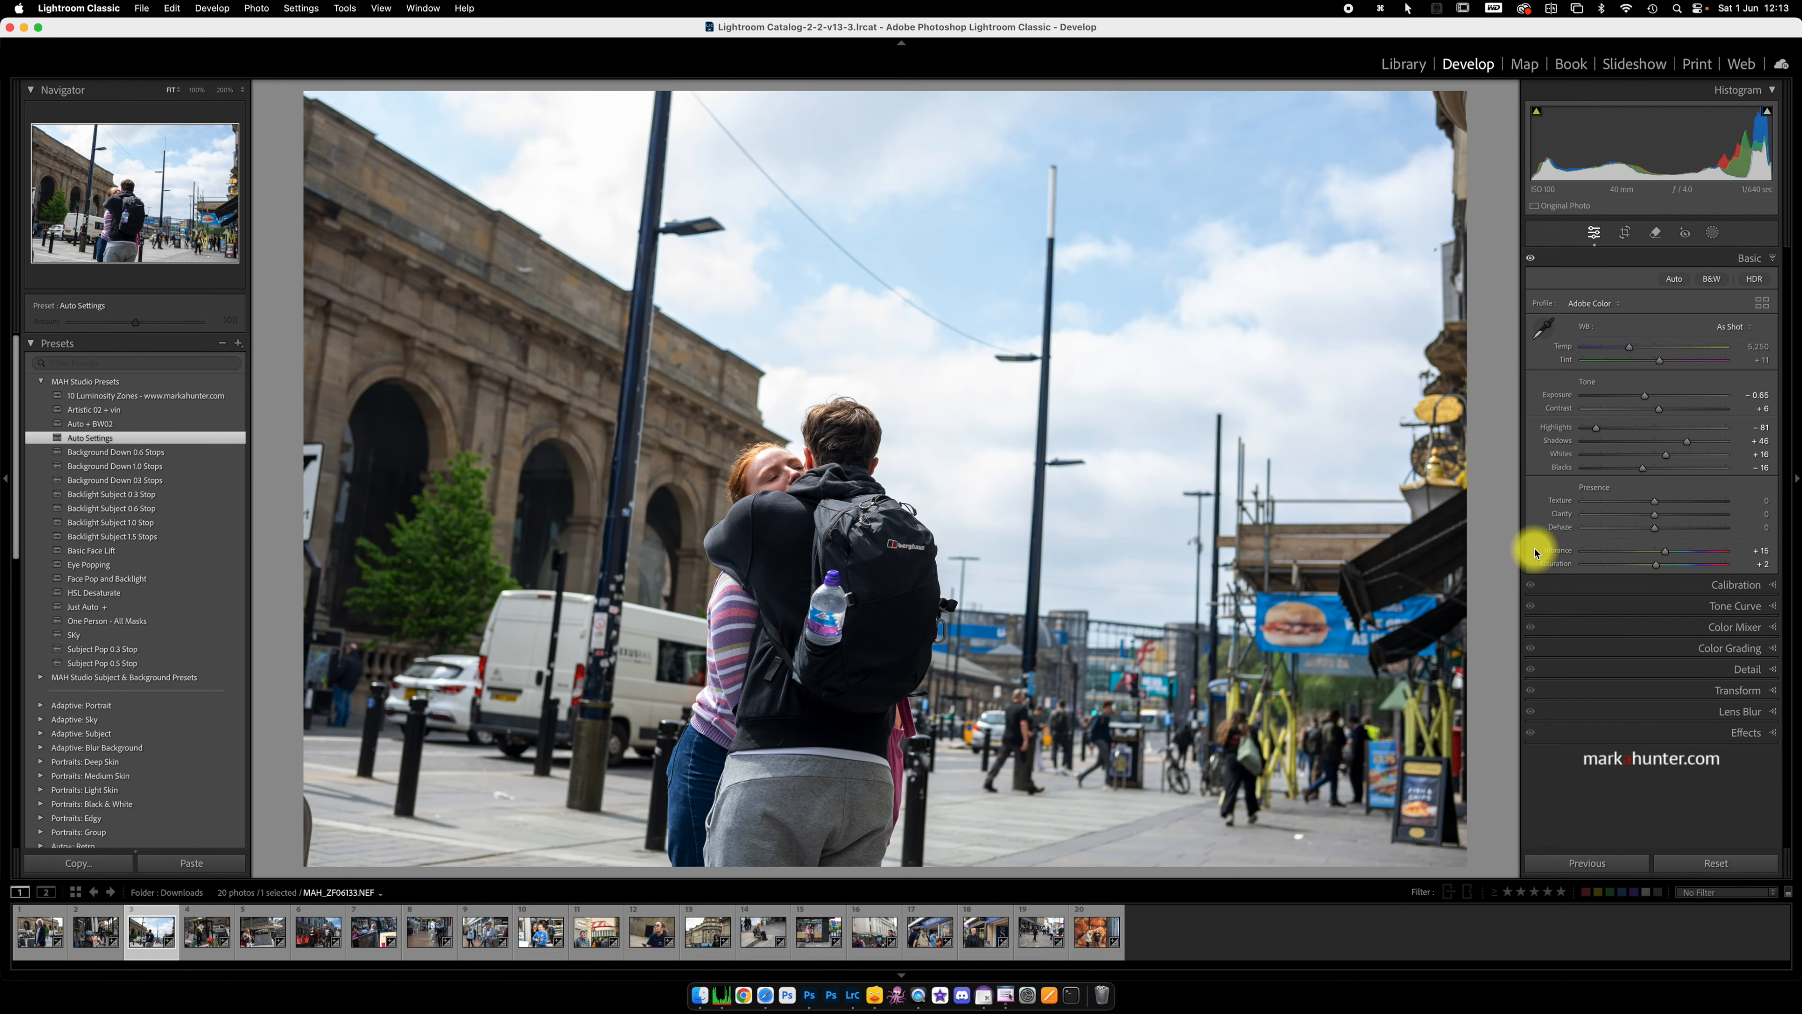
# Step: Select all 20 photos in the Downloads folder and open them in Develop with Auto Sync enabled
pyautogui.press('g')
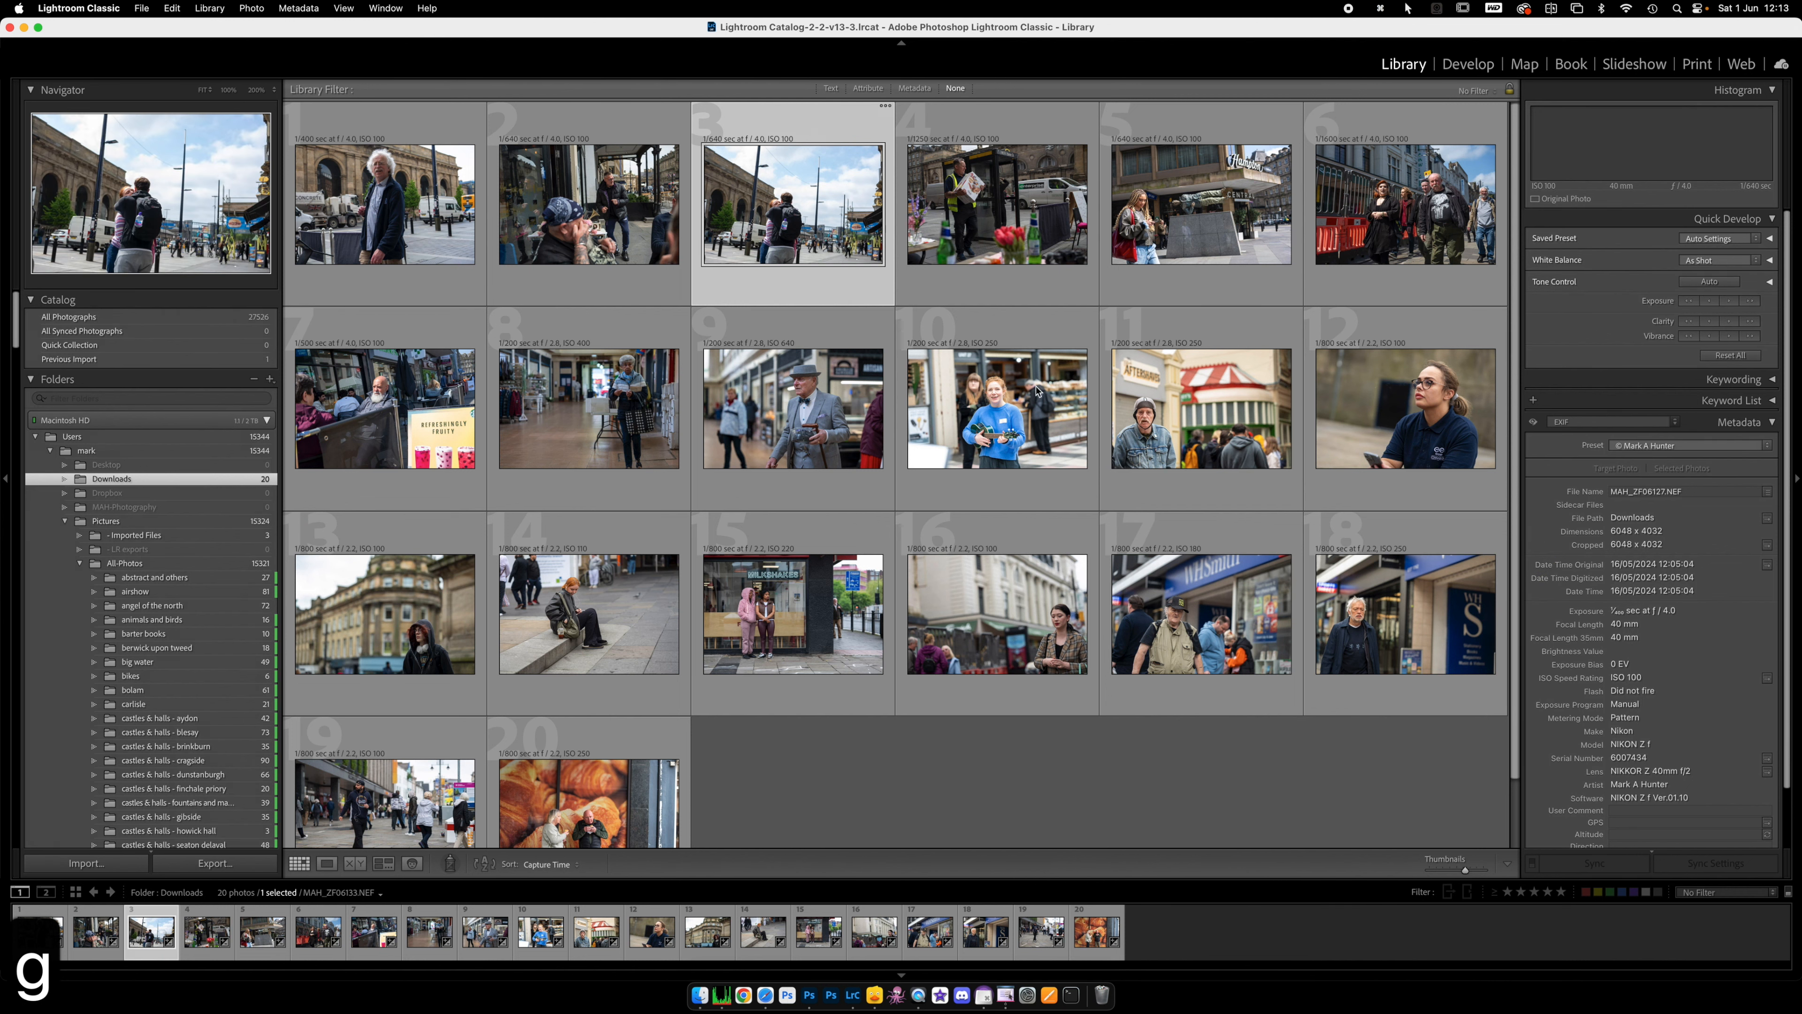
pyautogui.press('super+a')
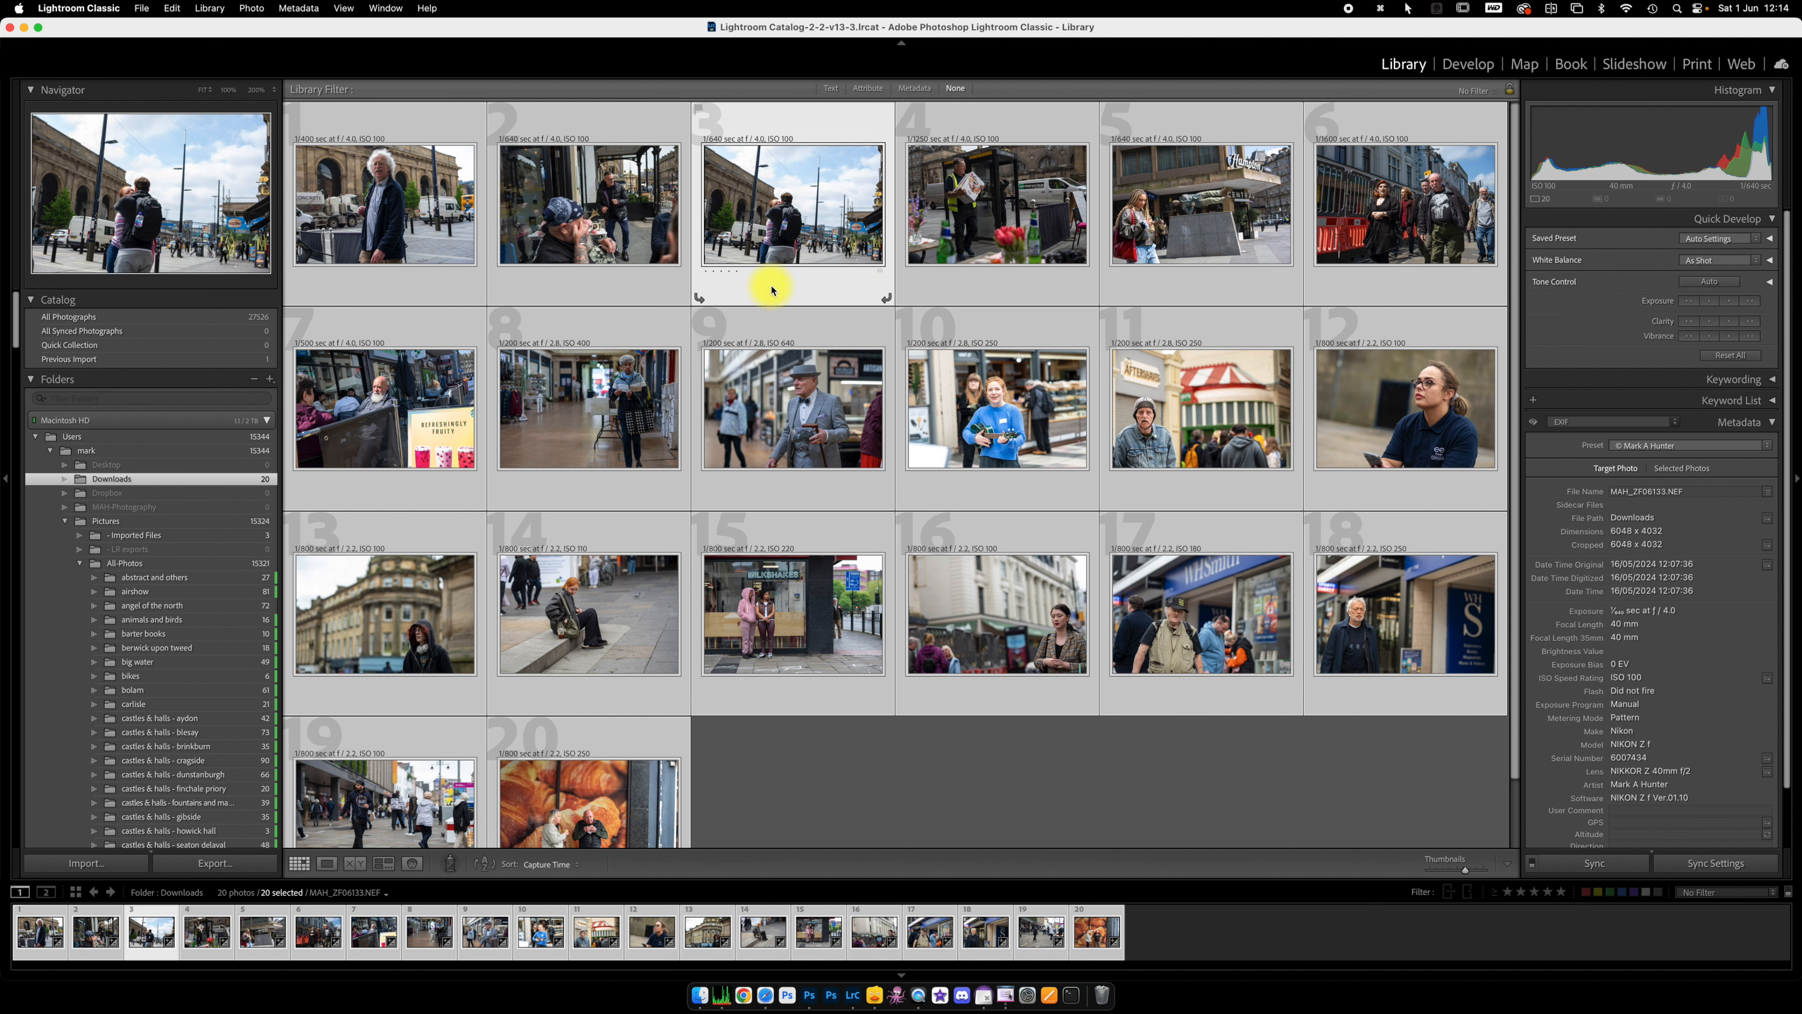
pyautogui.press('d')
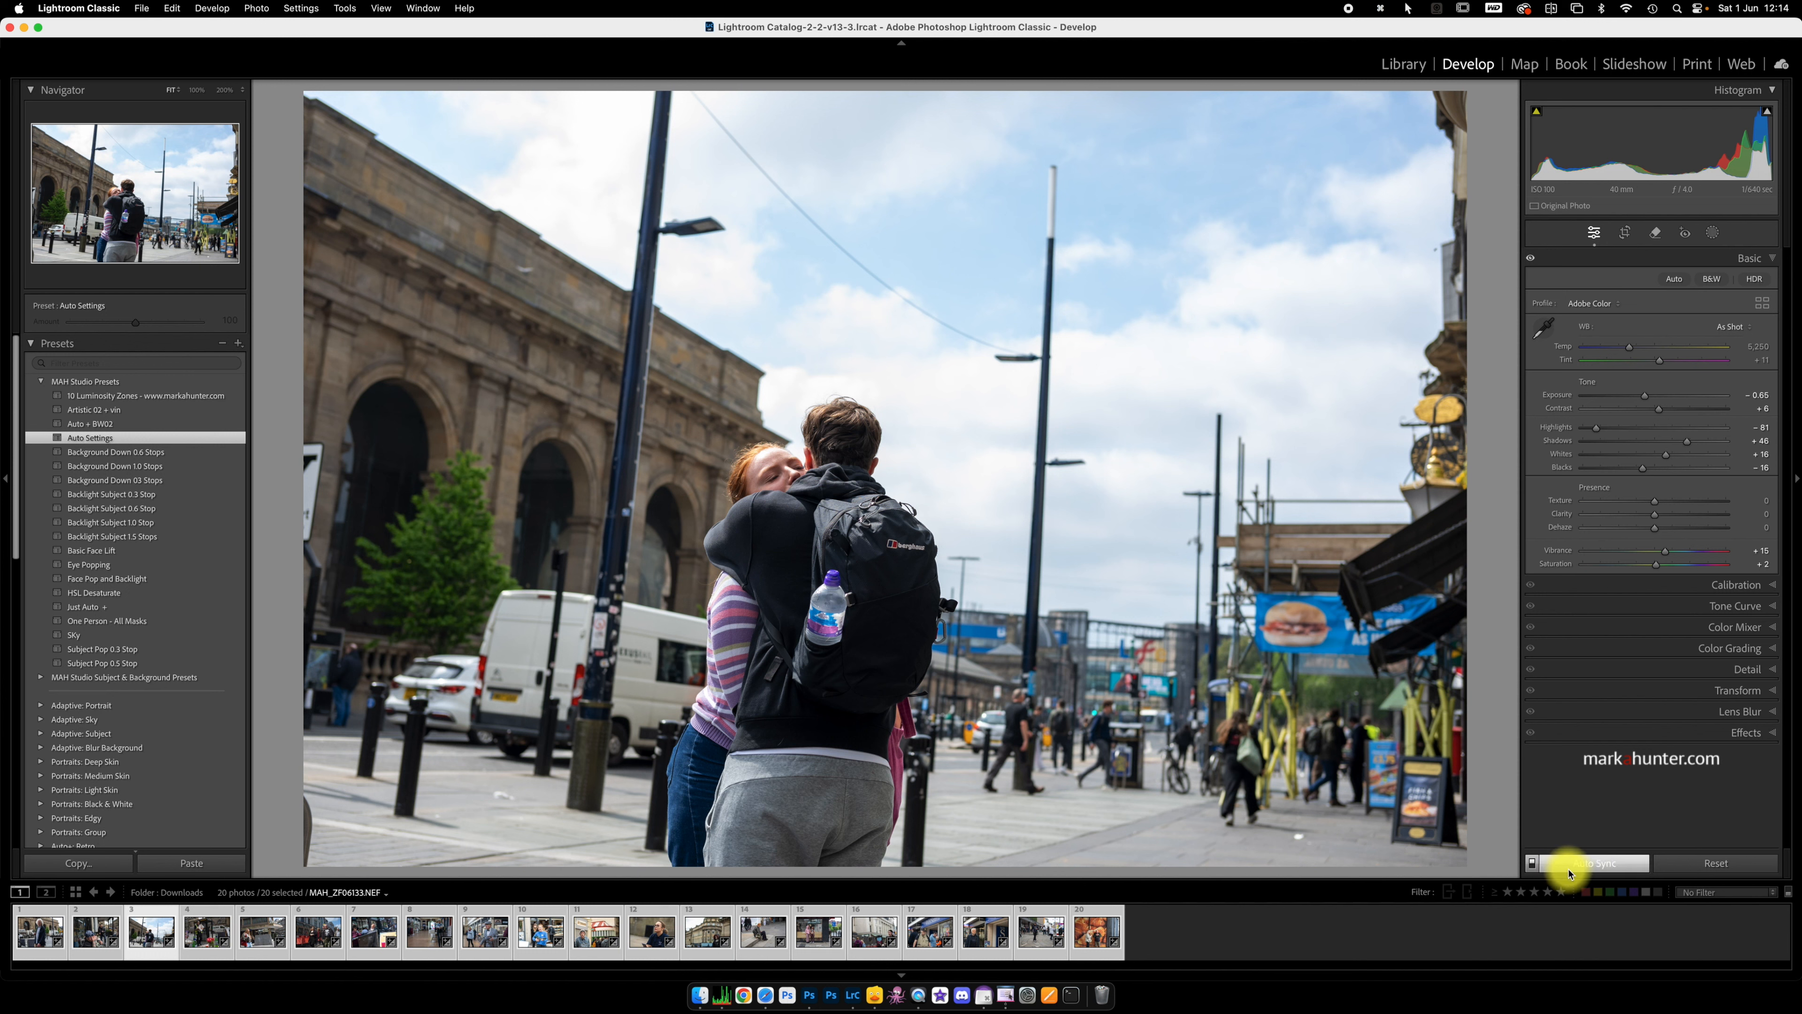
pyautogui.click(1533, 863)
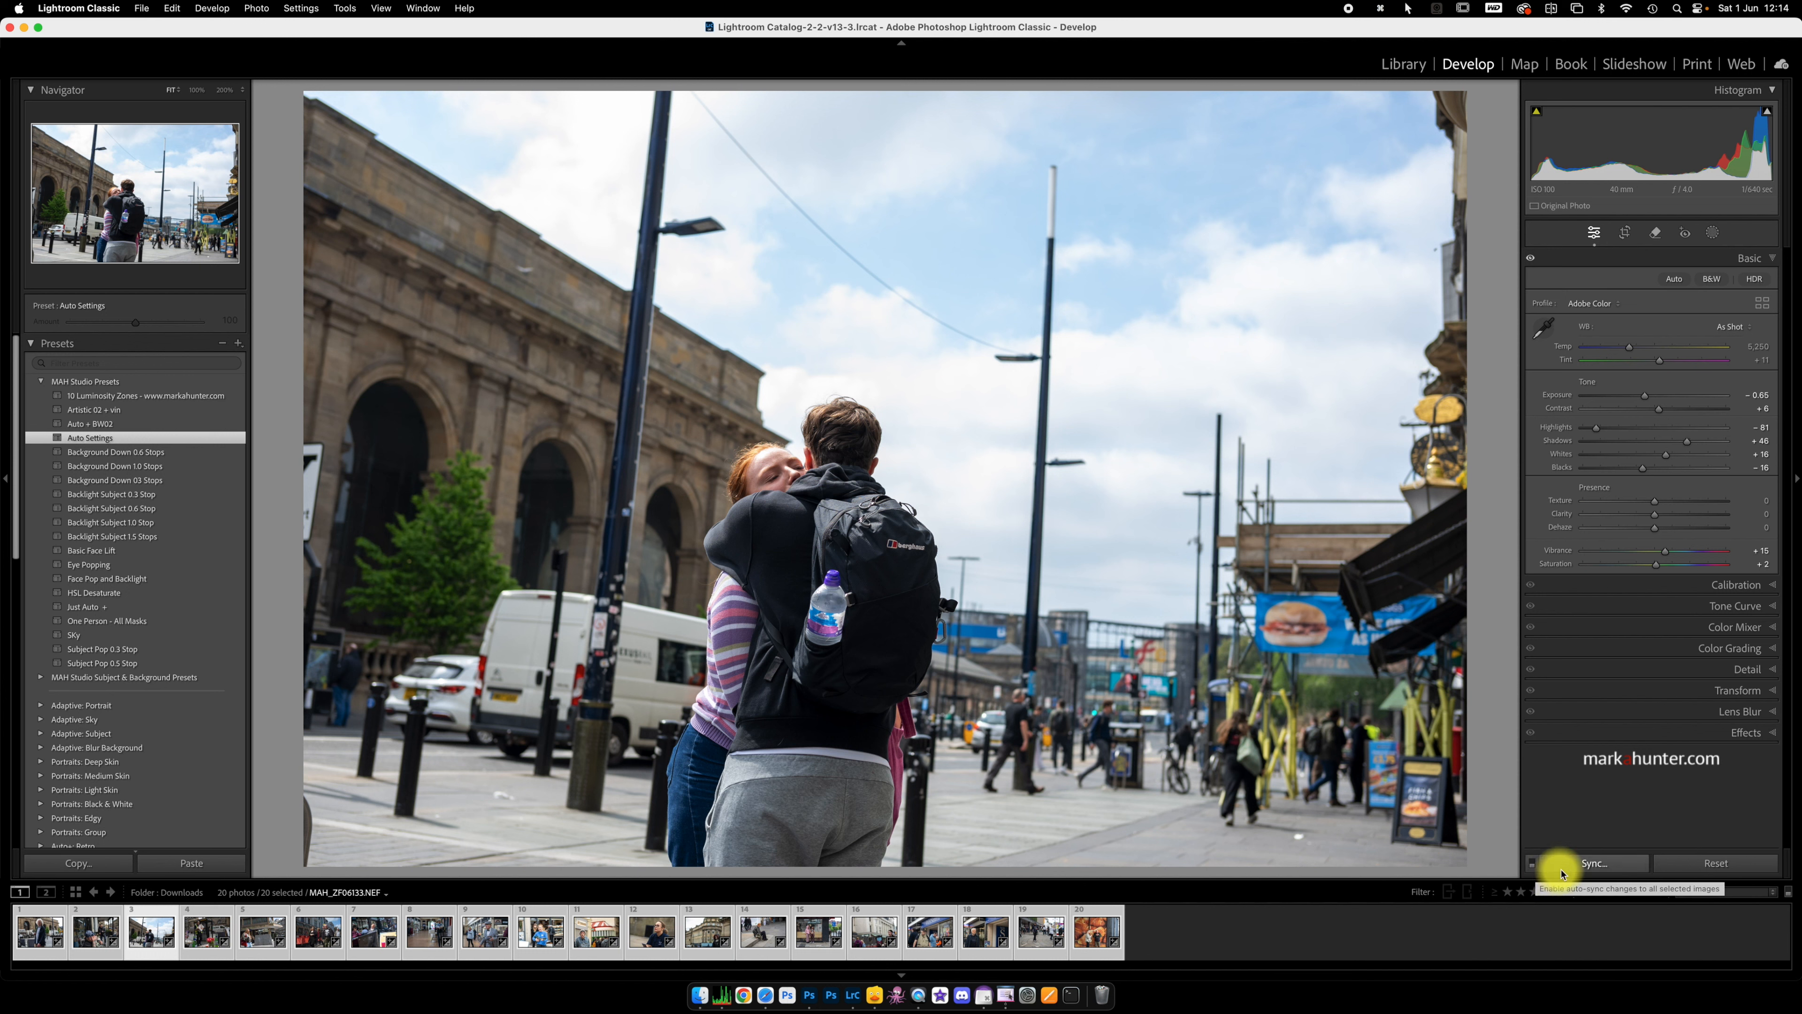
pyautogui.click(1533, 863)
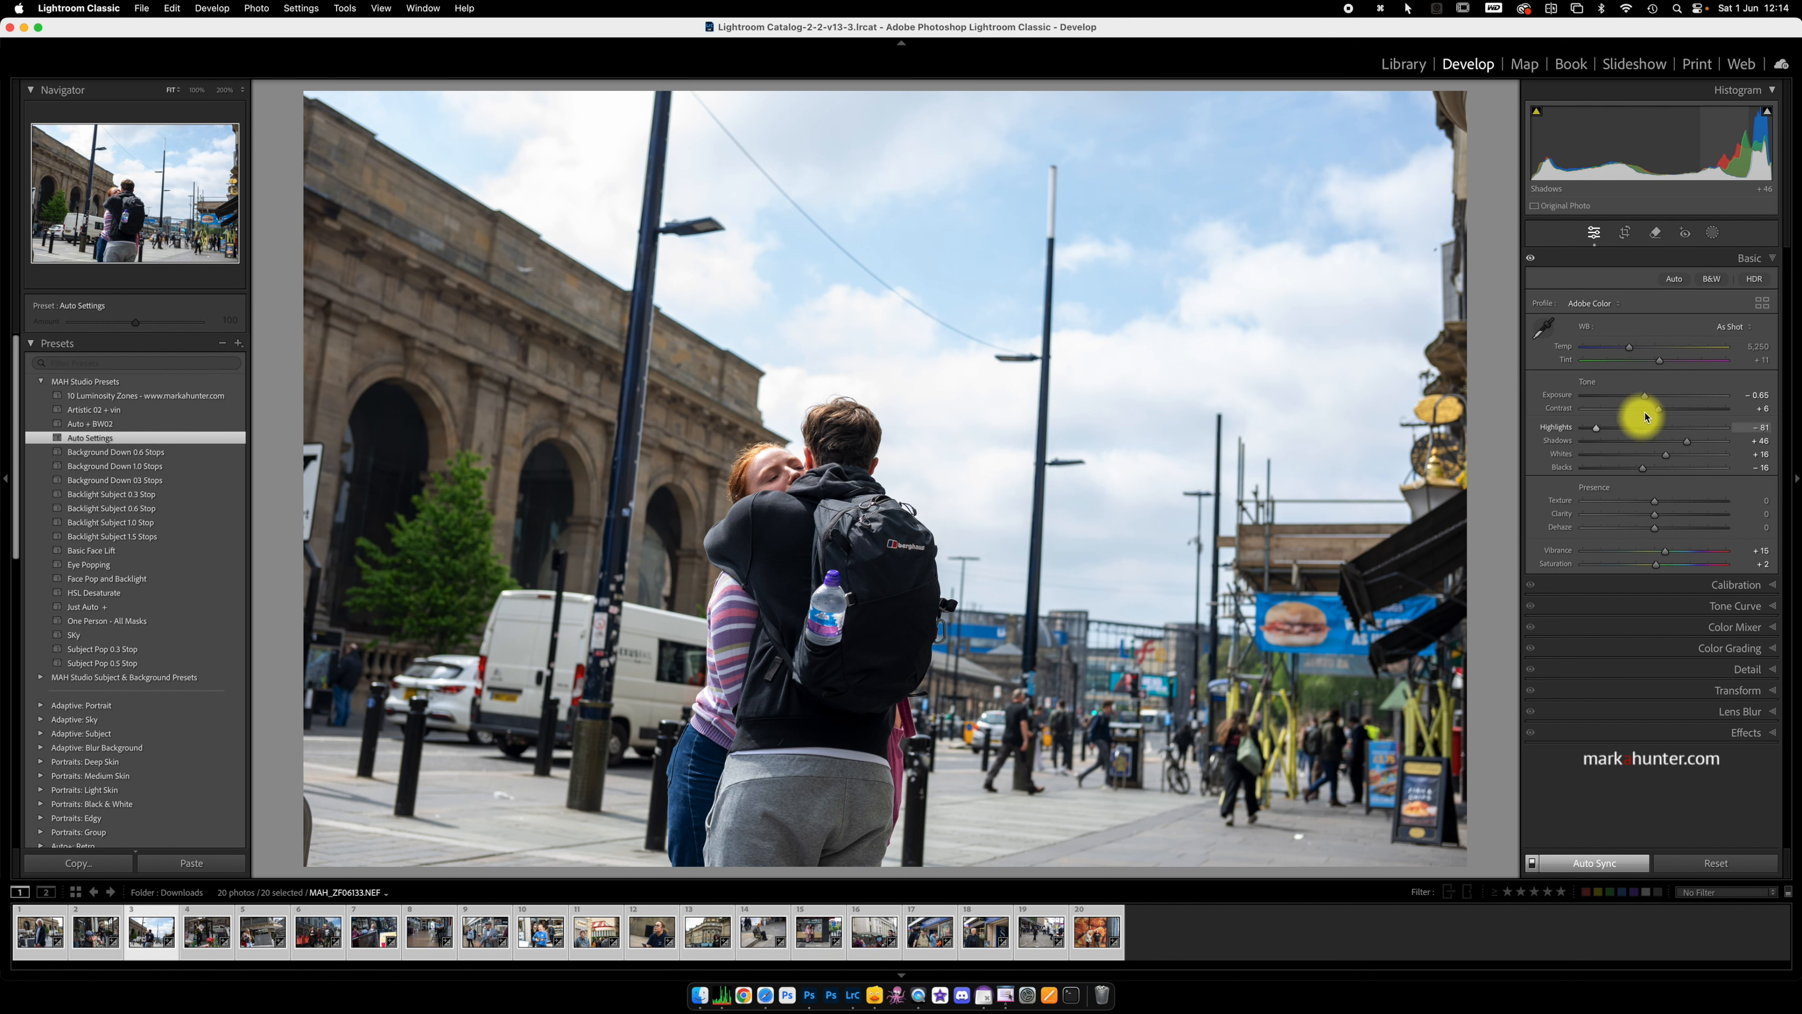
# Step: Lower the Exposure of all 20 selected photos to -5.00 and reset it to 0.00
pyautogui.moveTo(1645, 399); pyautogui.dragTo(1582, 400)
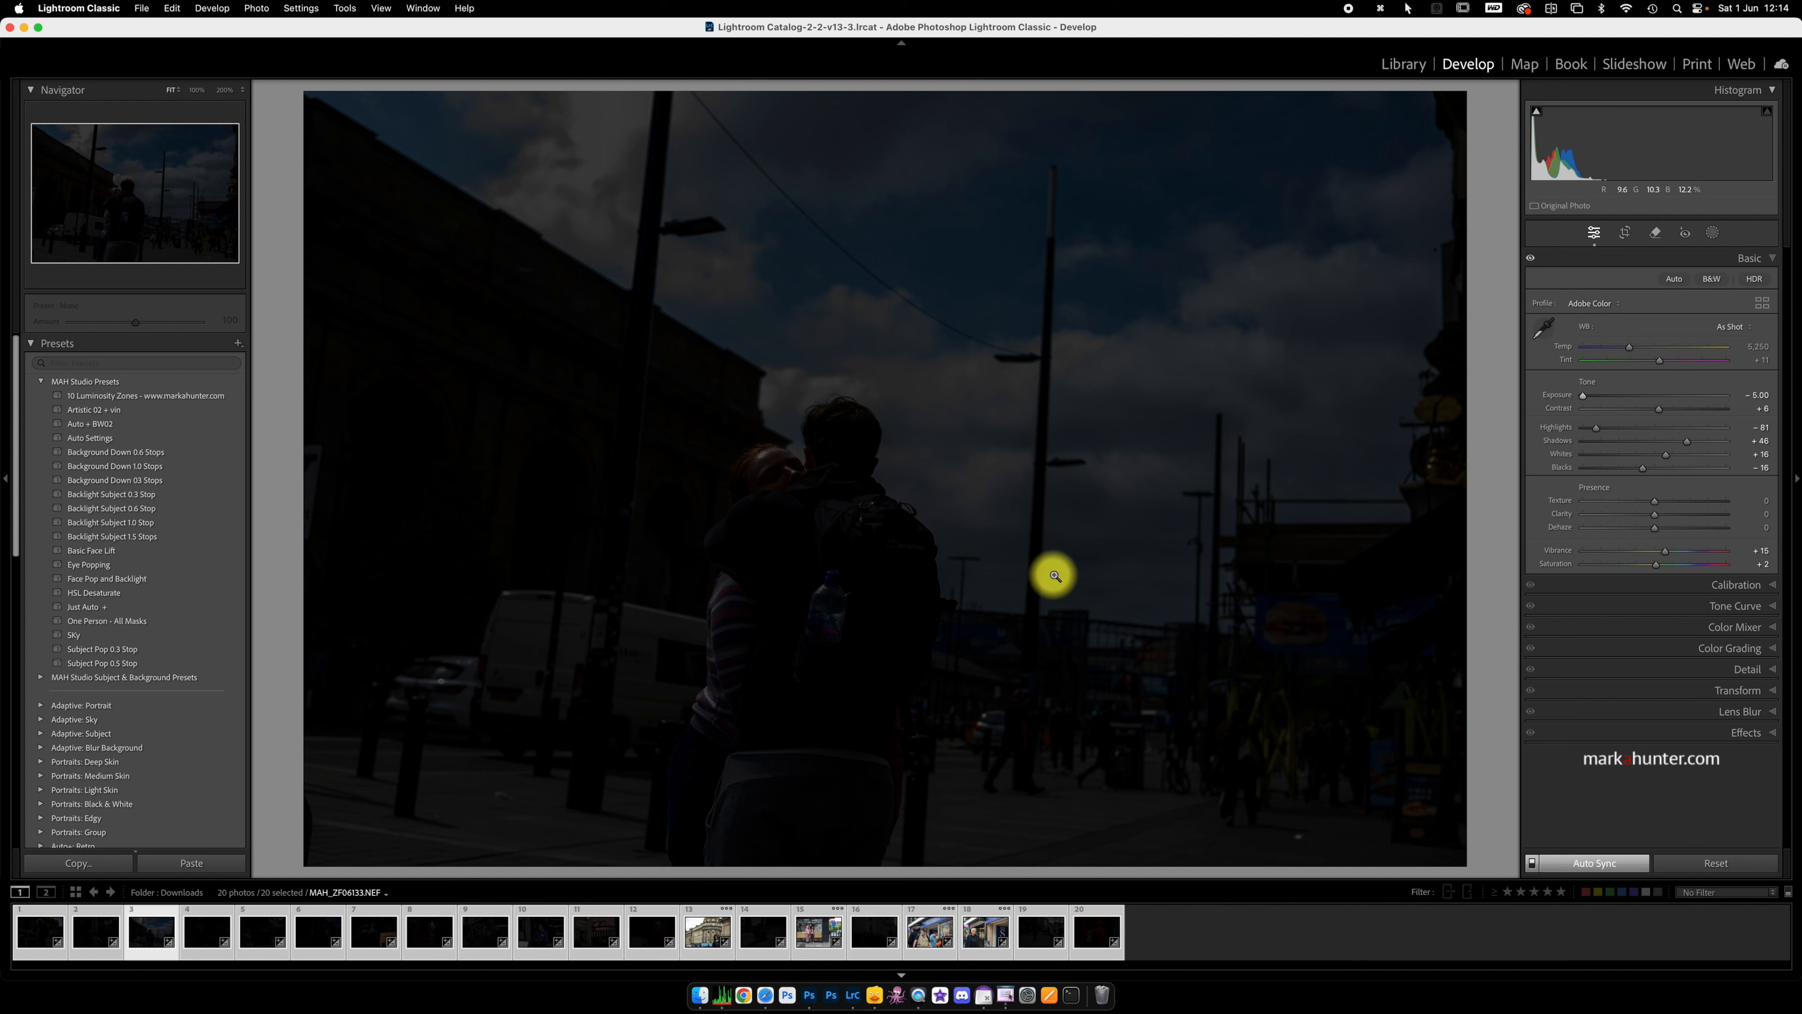
pyautogui.doubleClick(1555, 401)
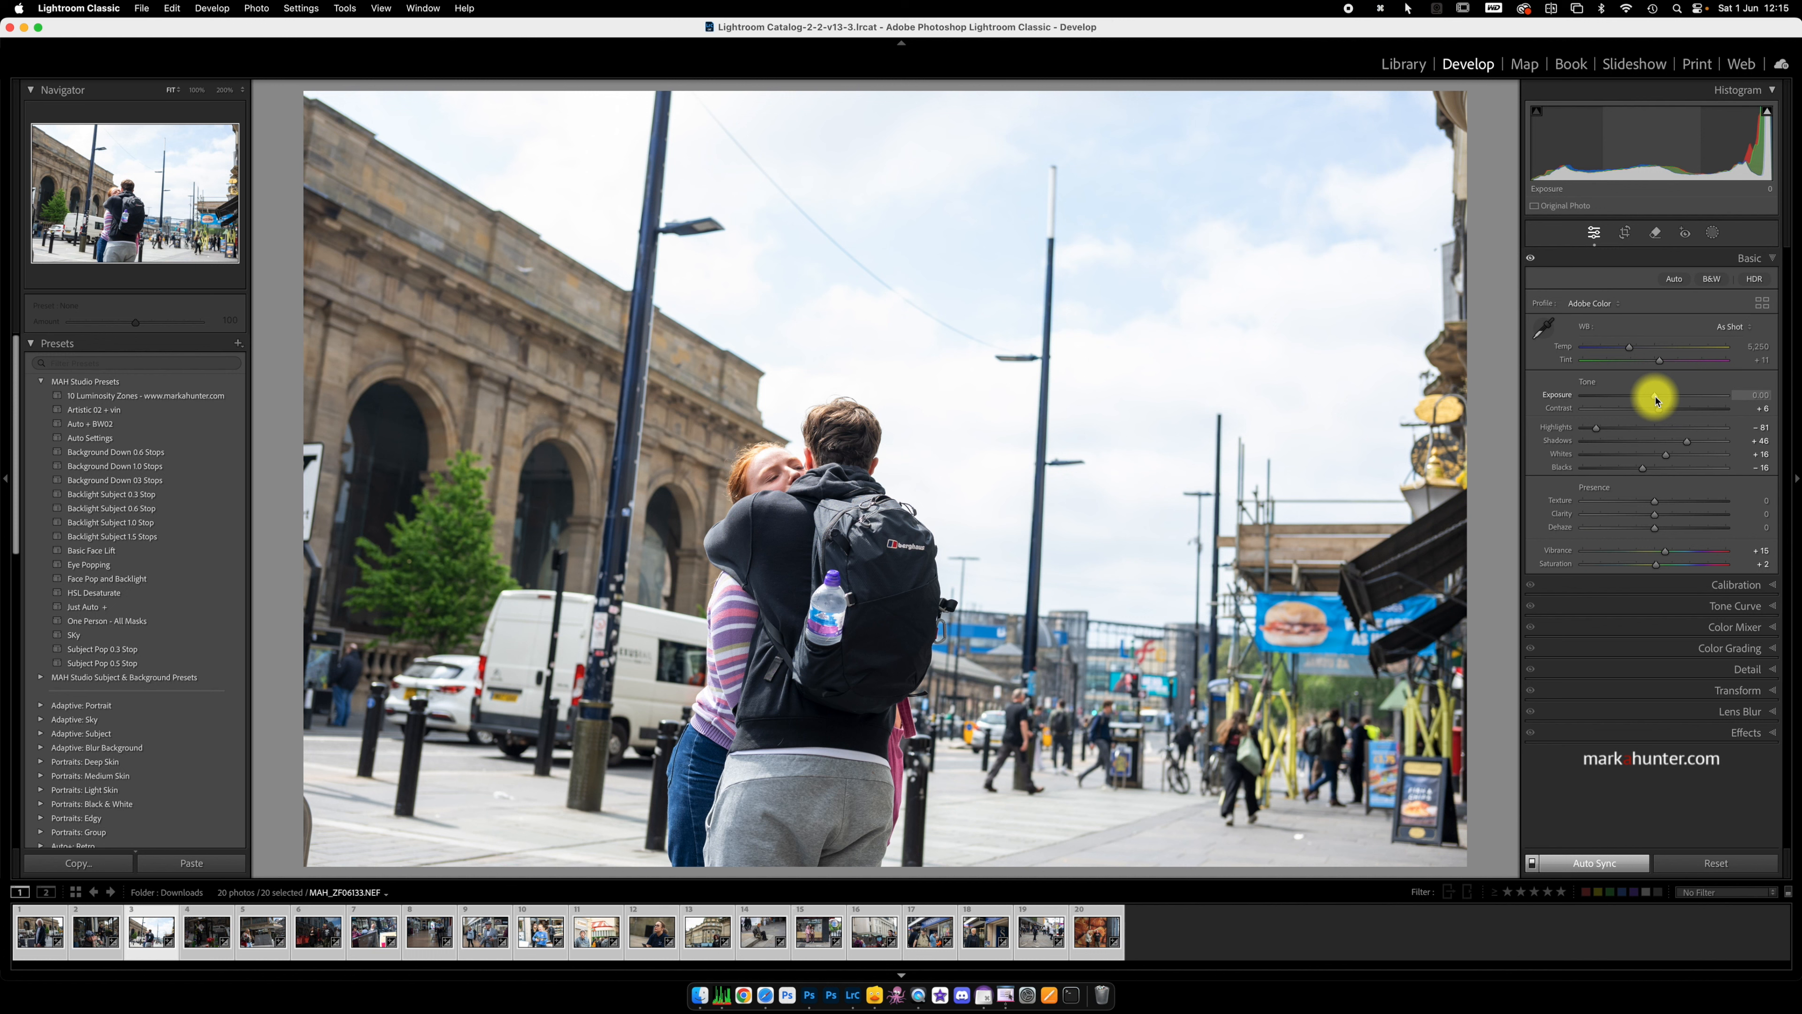
# Step: Apply the Artistic 05 profile to all 20 selected photos and close the profile browser
pyautogui.click(1764, 309)
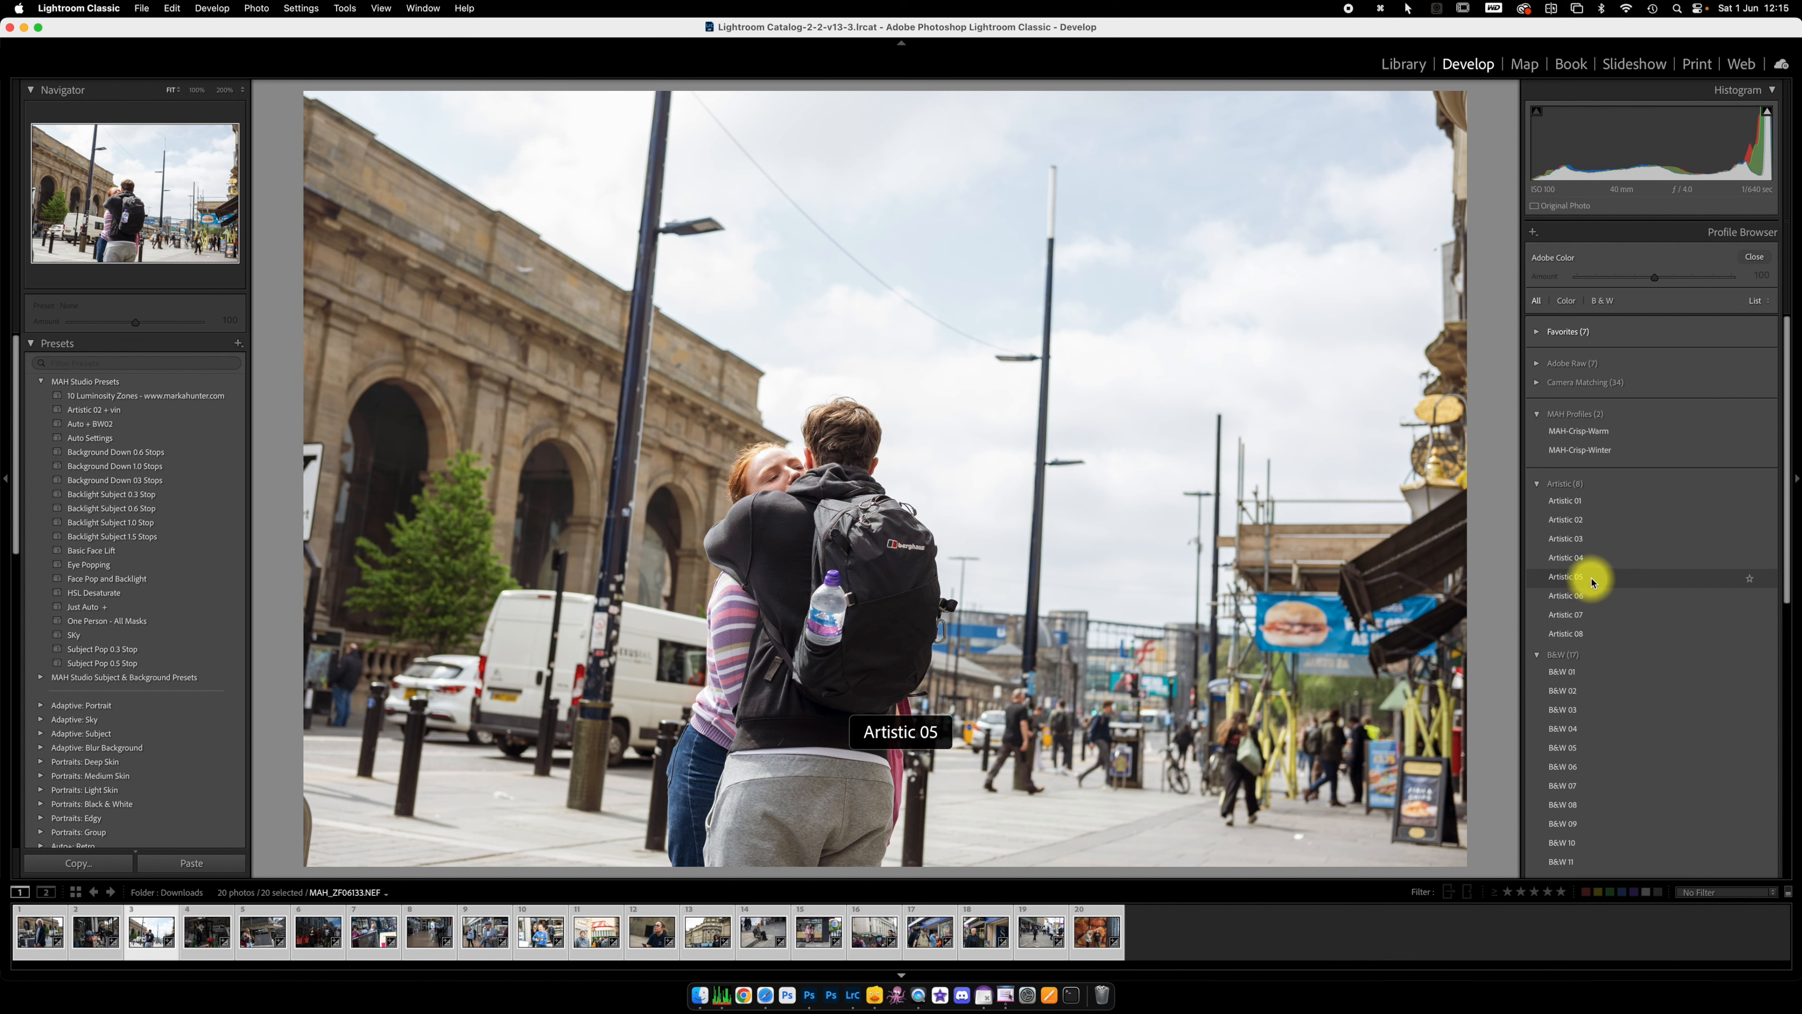
pyautogui.click(1591, 579)
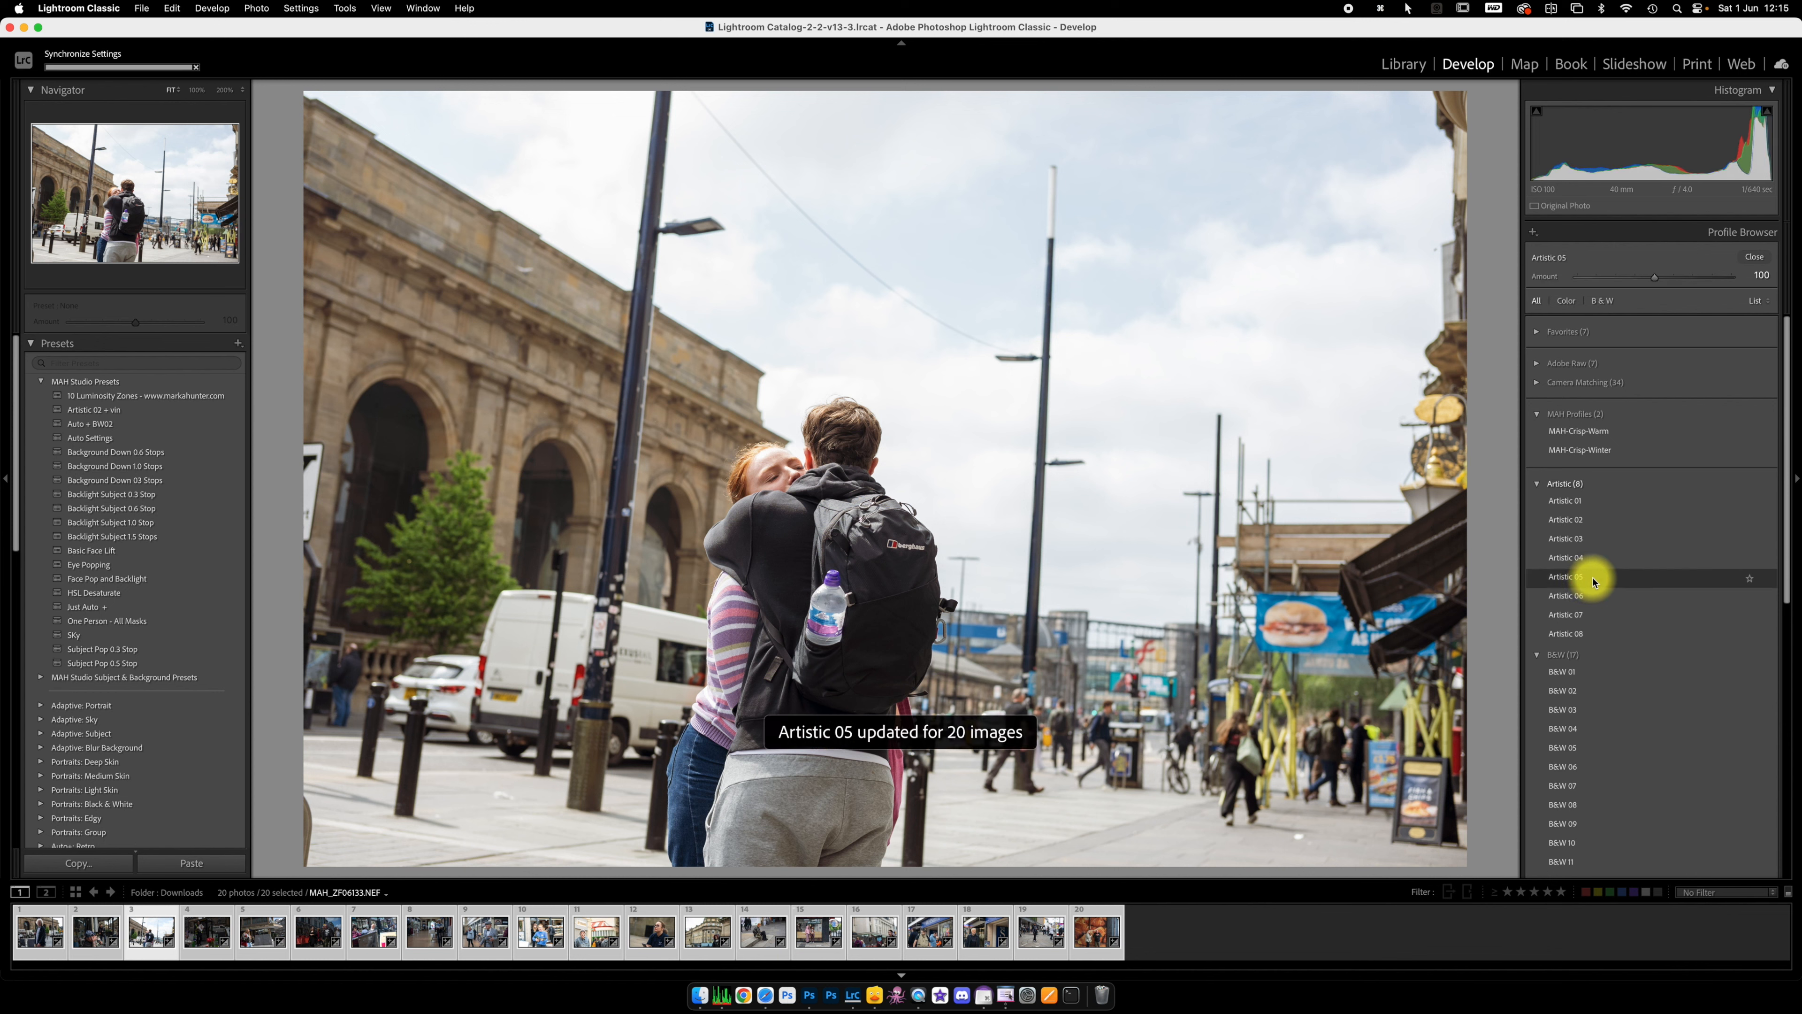
pyautogui.click(1762, 263)
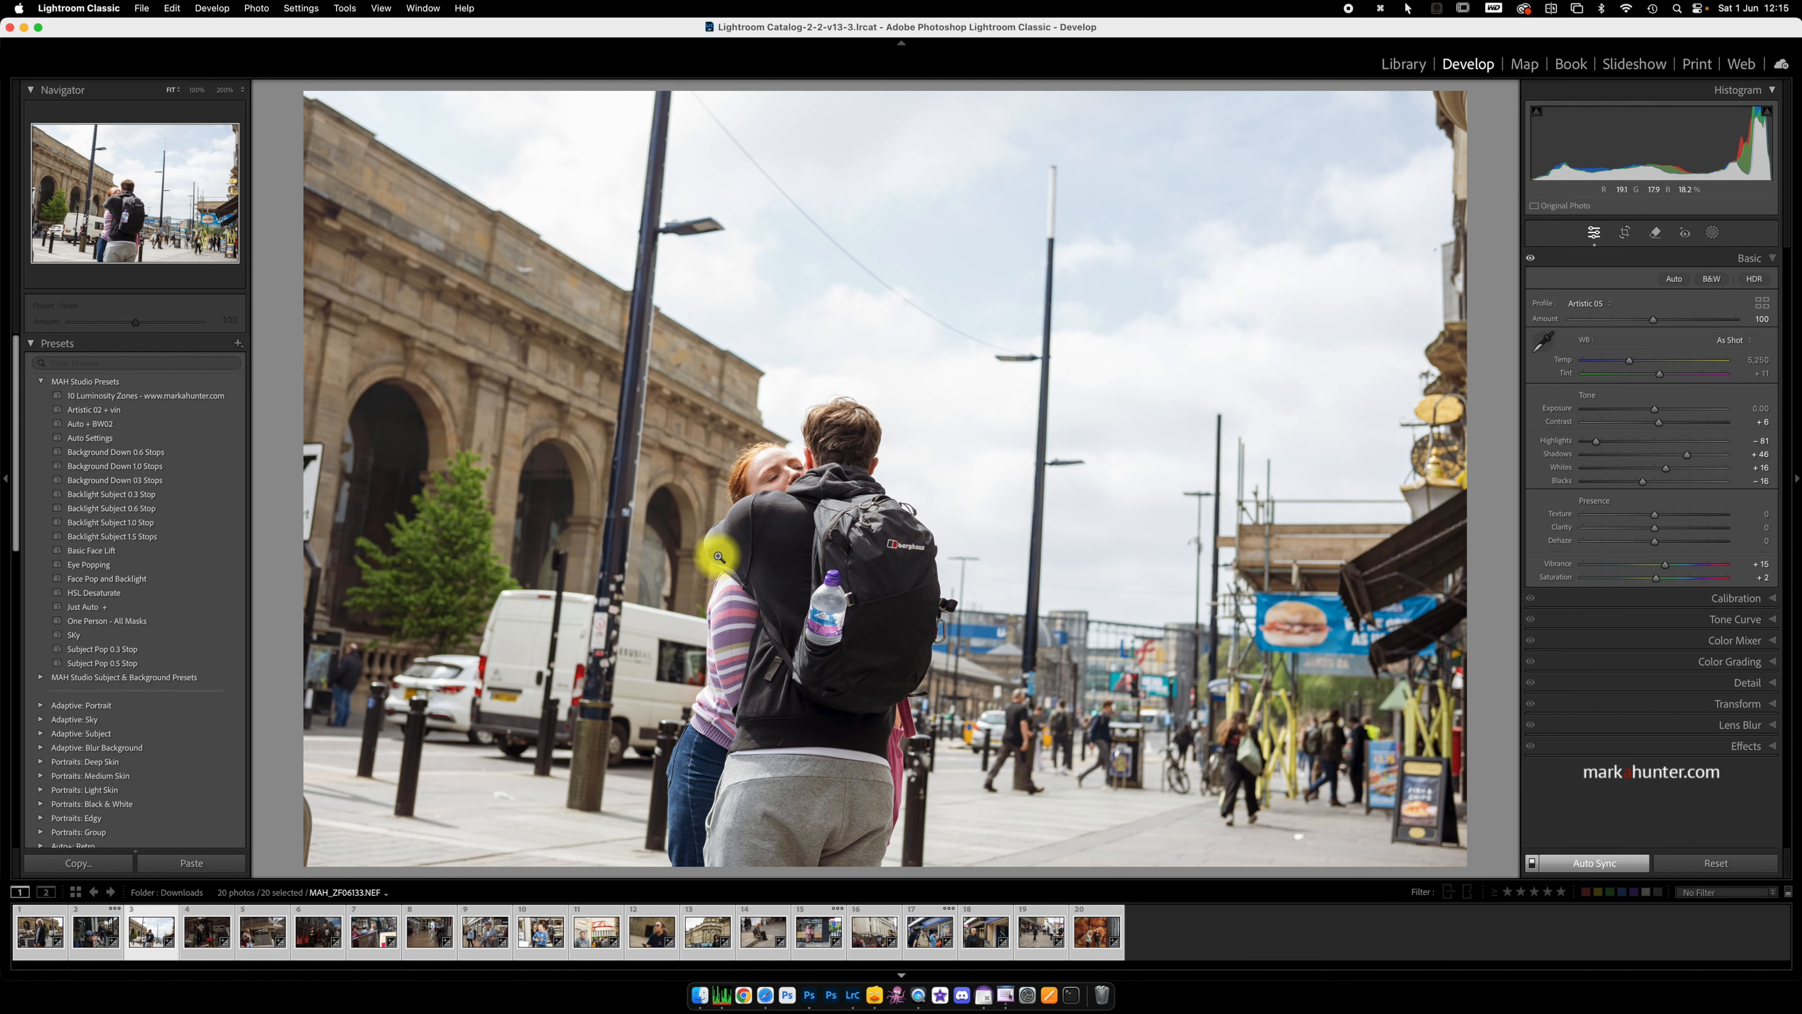
# Step: Open the eleventh photo in Develop with all 20 still selected and set the profile Amount to 101
pyautogui.press('g')
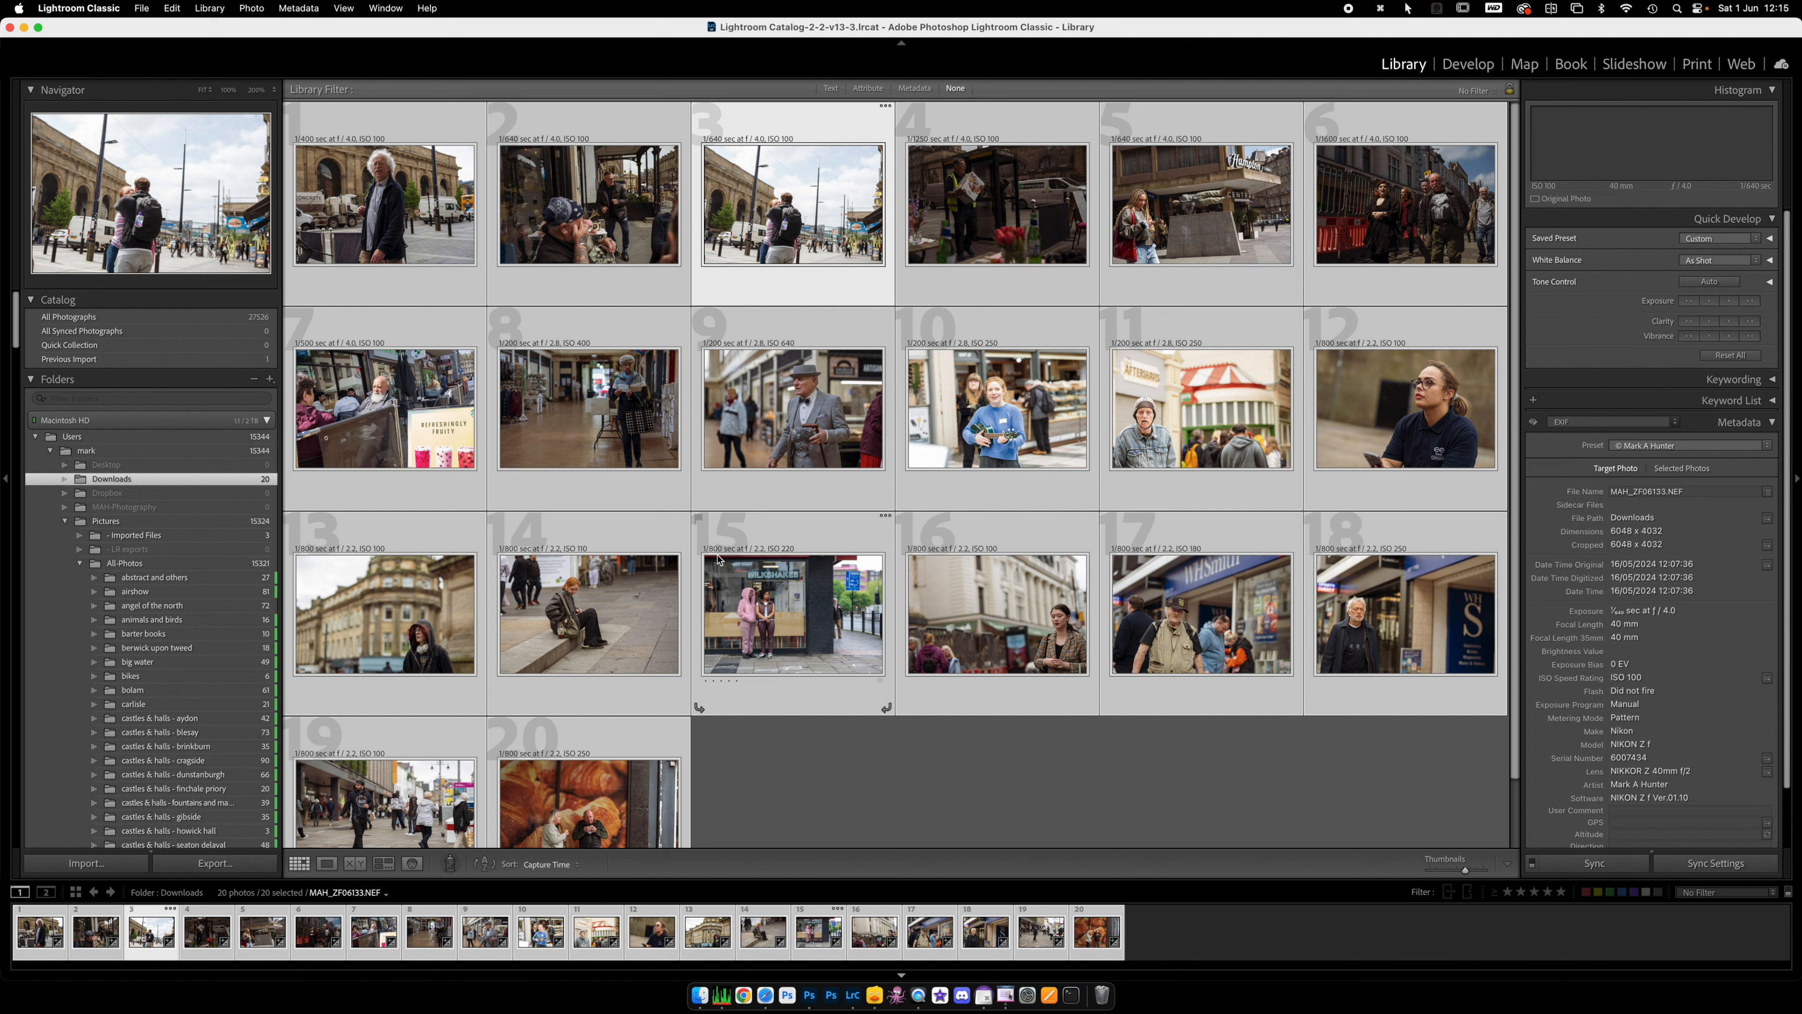
pyautogui.click(1169, 402)
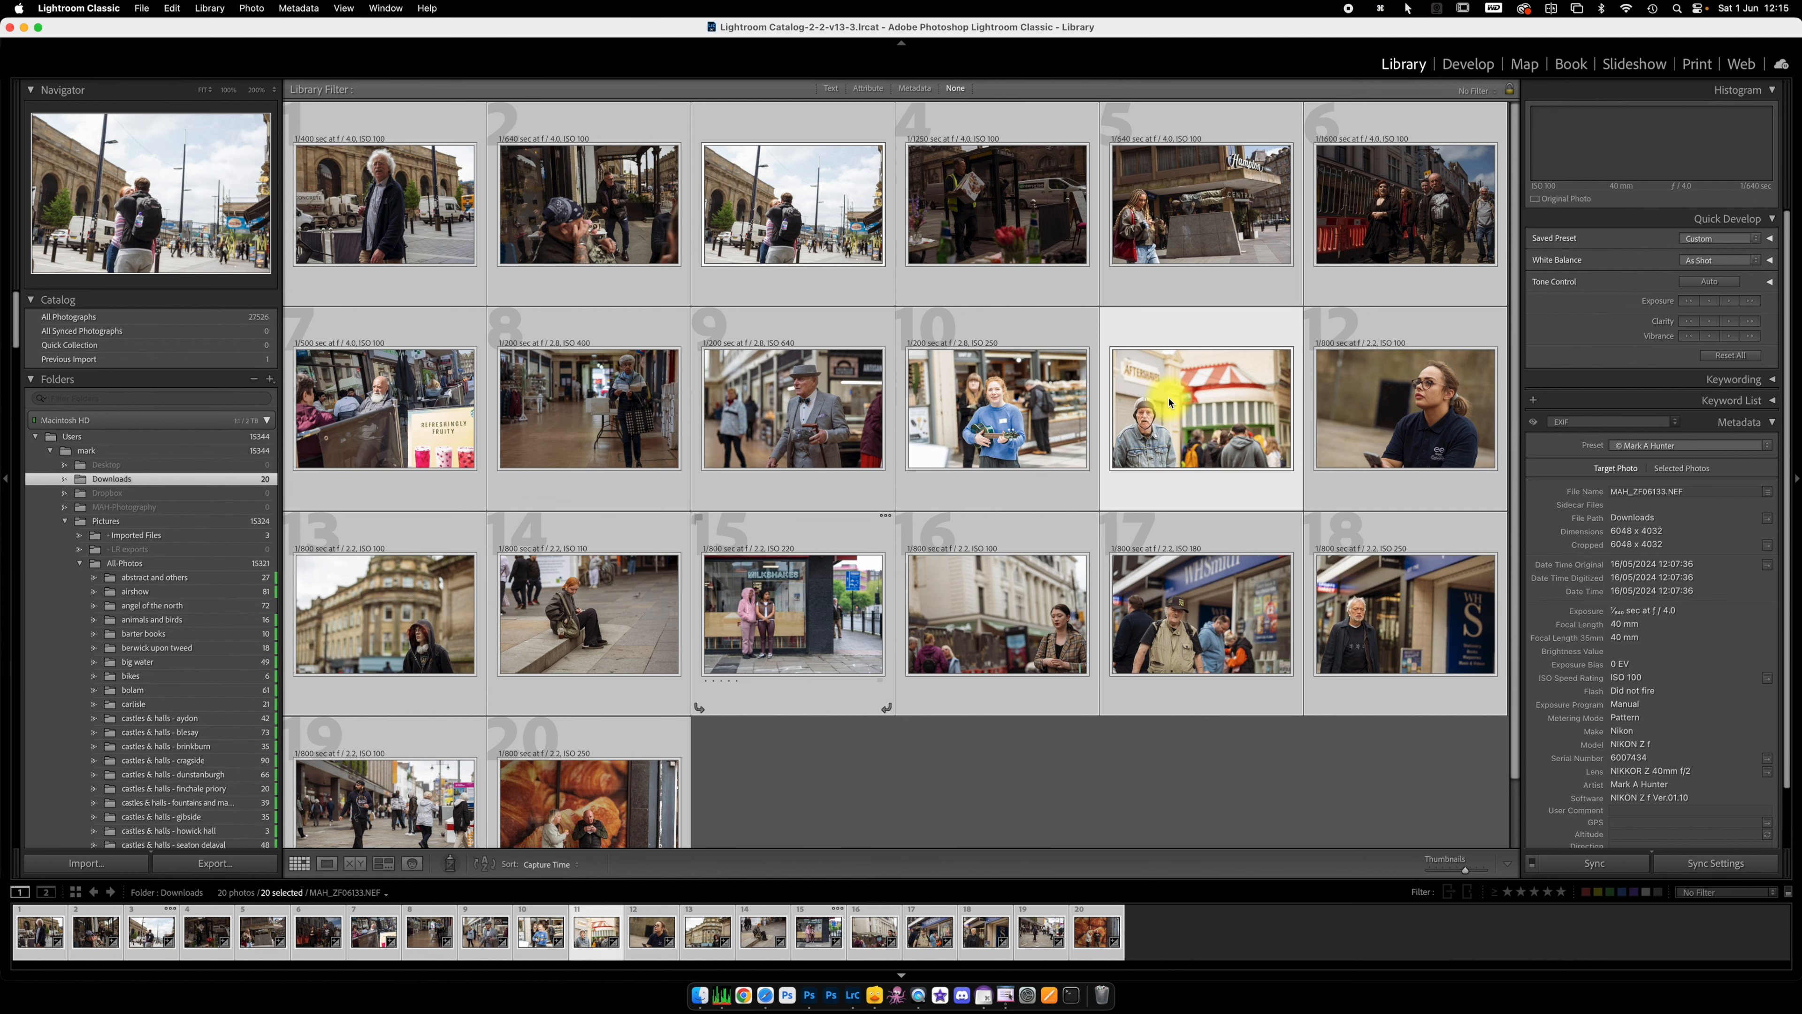
pyautogui.press('d')
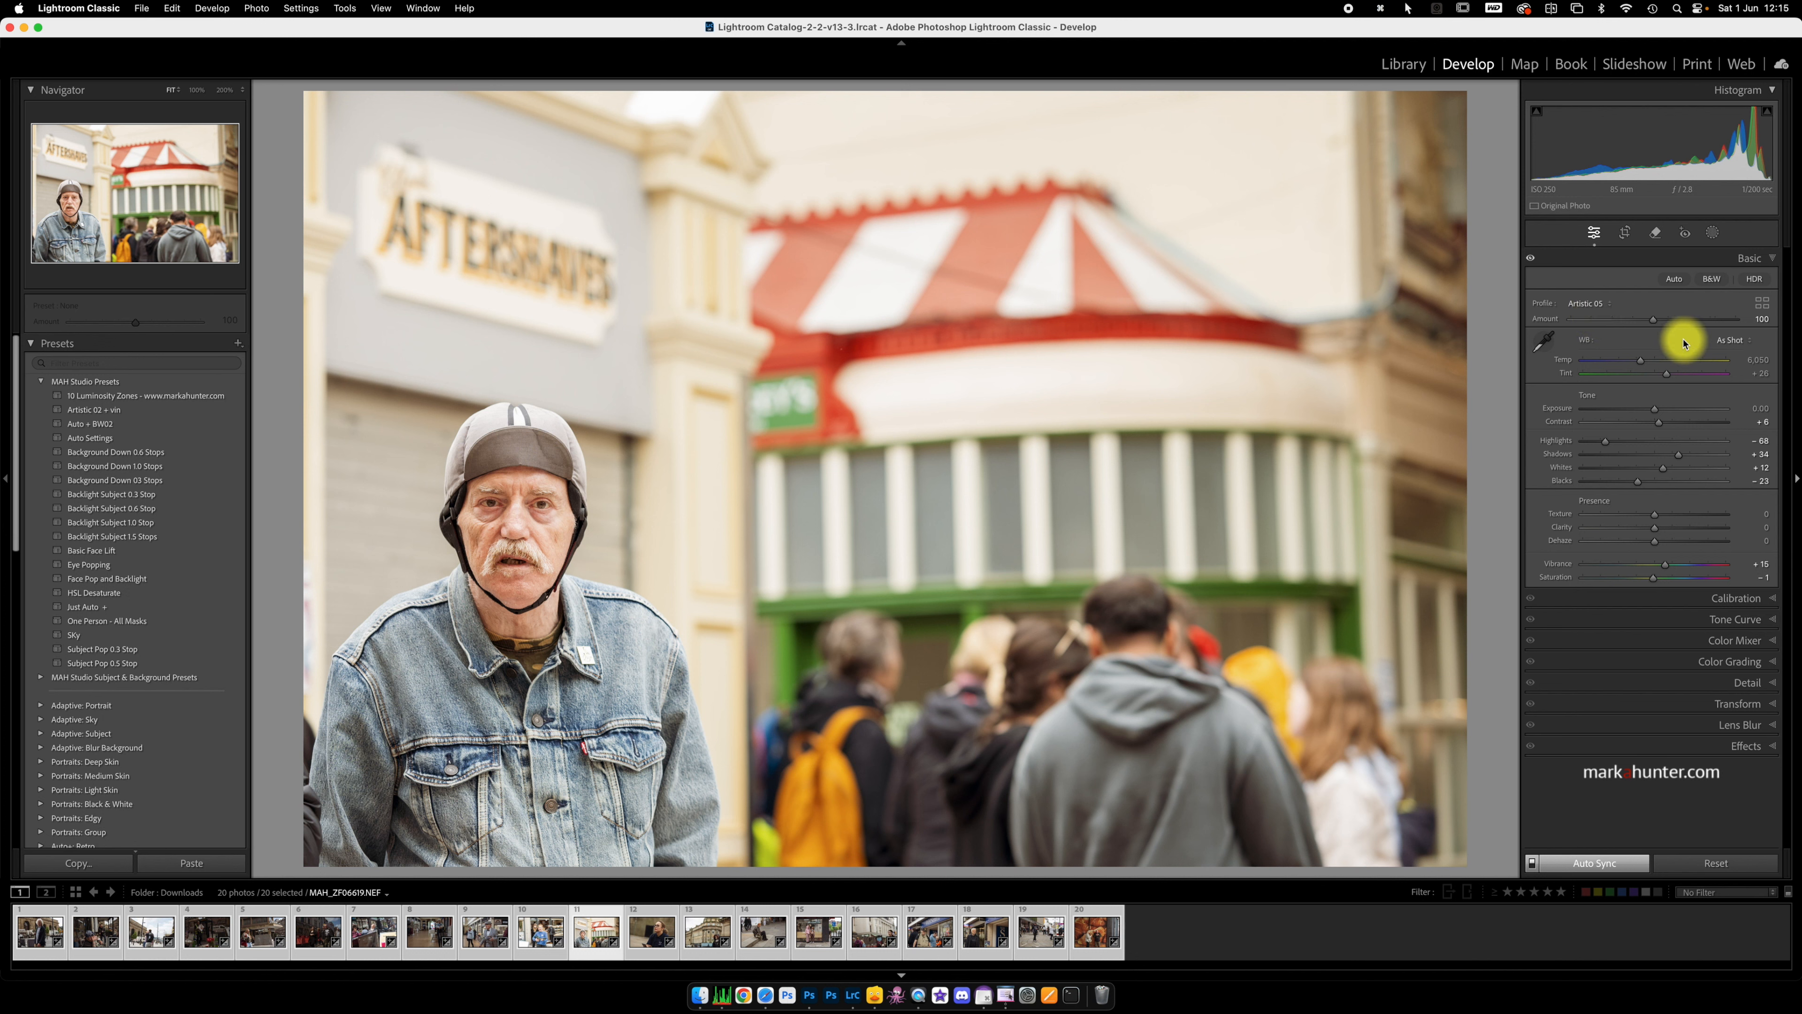
pyautogui.moveTo(1652, 323)
pyautogui.mouseDown()
pyautogui.moveTo(1636, 323)
pyautogui.moveTo(1687, 324)
pyautogui.moveTo(1585, 321)
pyautogui.moveTo(1716, 326)
pyautogui.moveTo(1663, 328)
pyautogui.mouseUp()
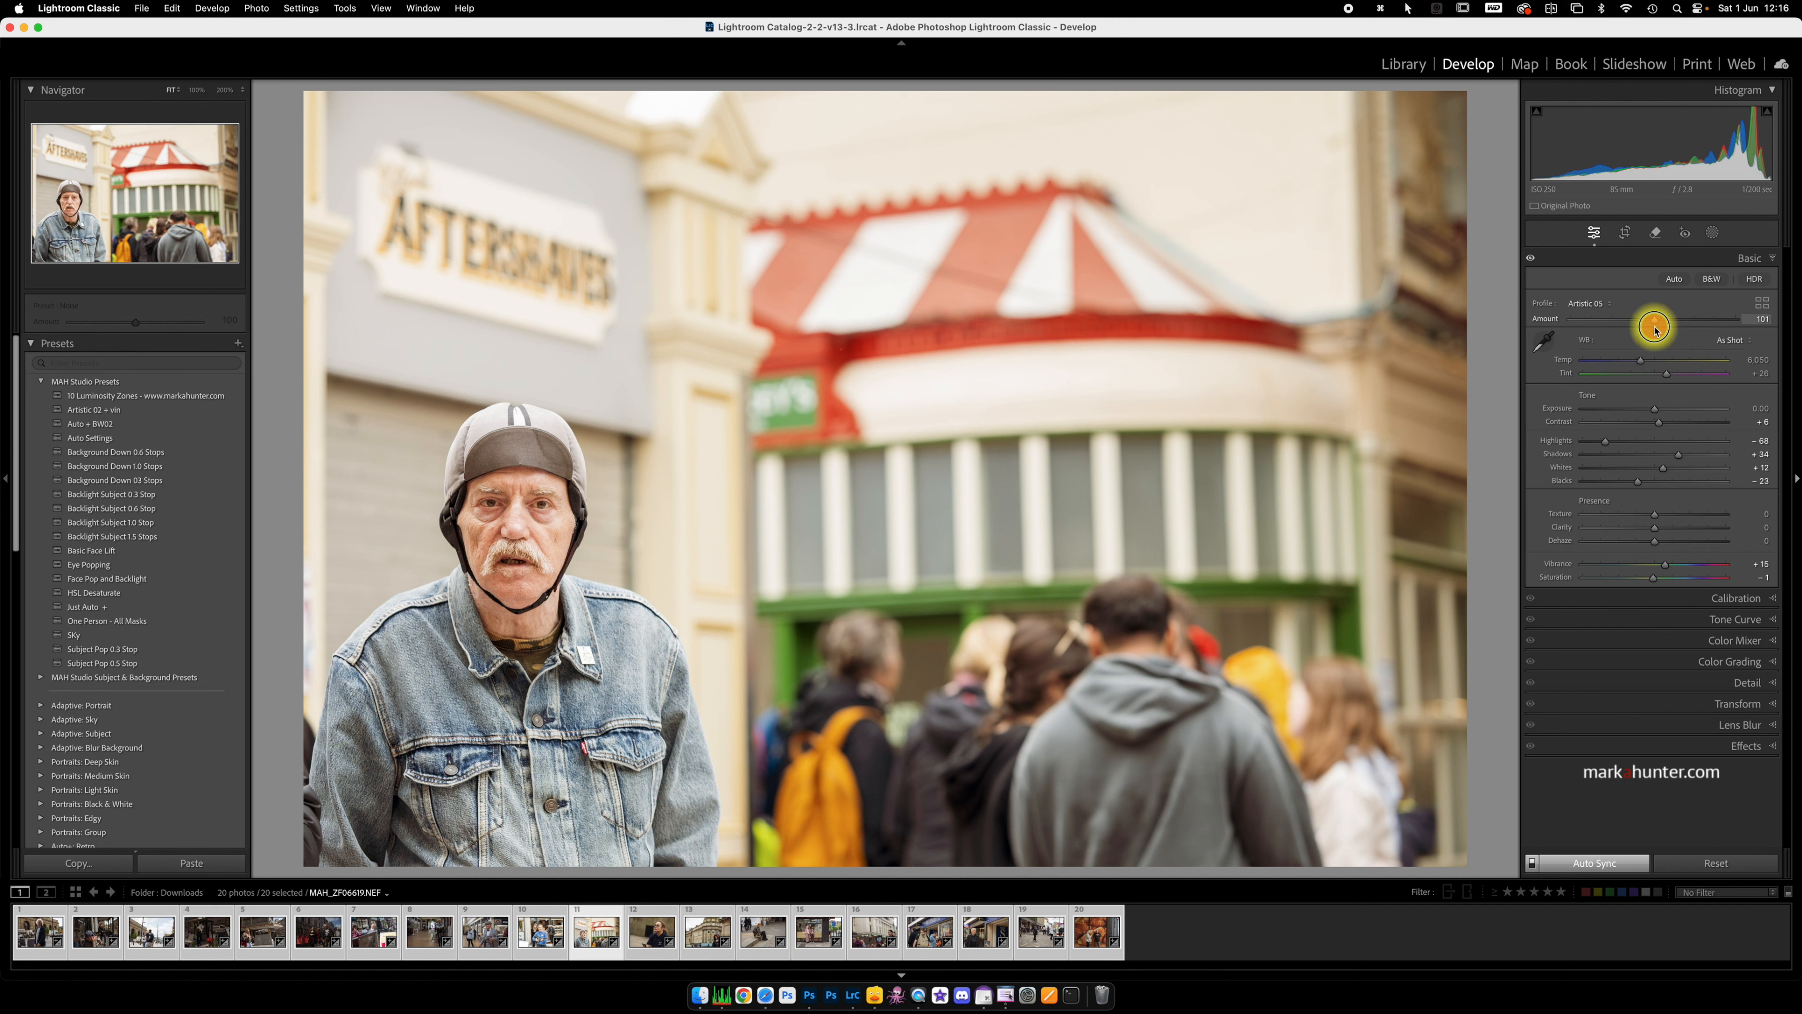
pyautogui.moveTo(1655, 327); pyautogui.dragTo(1655, 327)
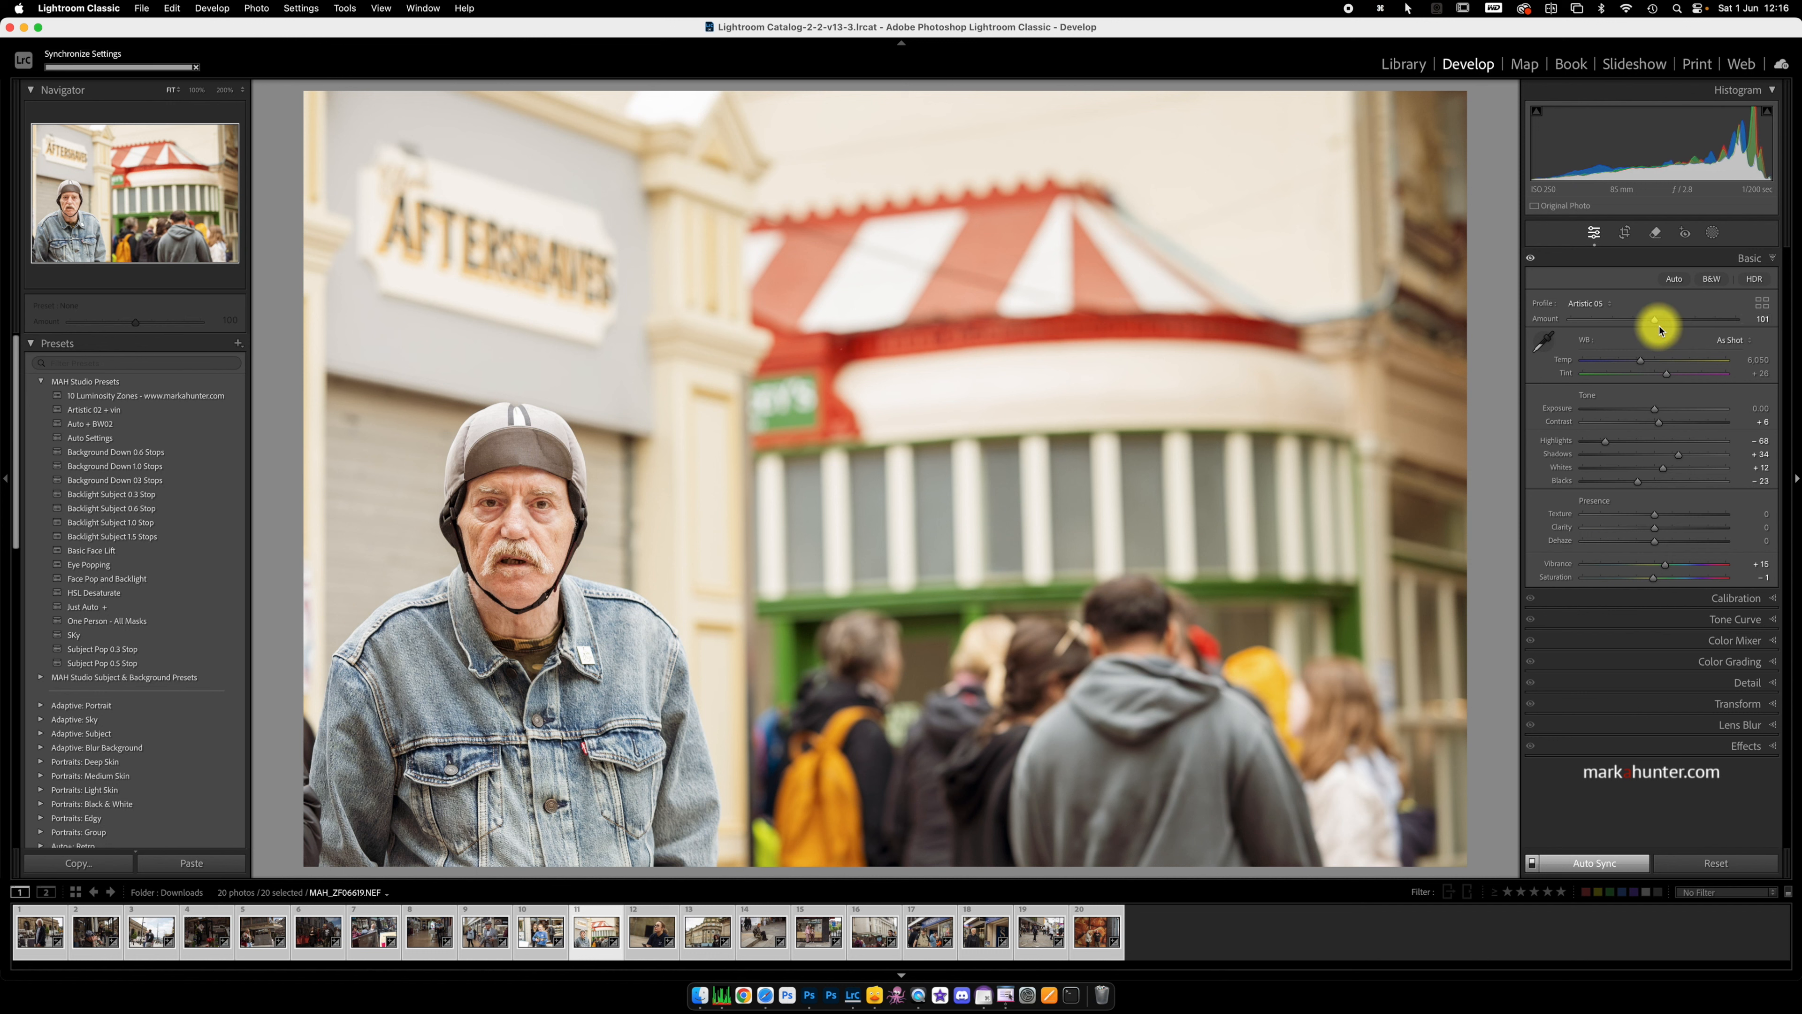
# Step: Return to the Library grid, deselect all photos and hide the folder navigation panel to widen the grid
pyautogui.press('g')
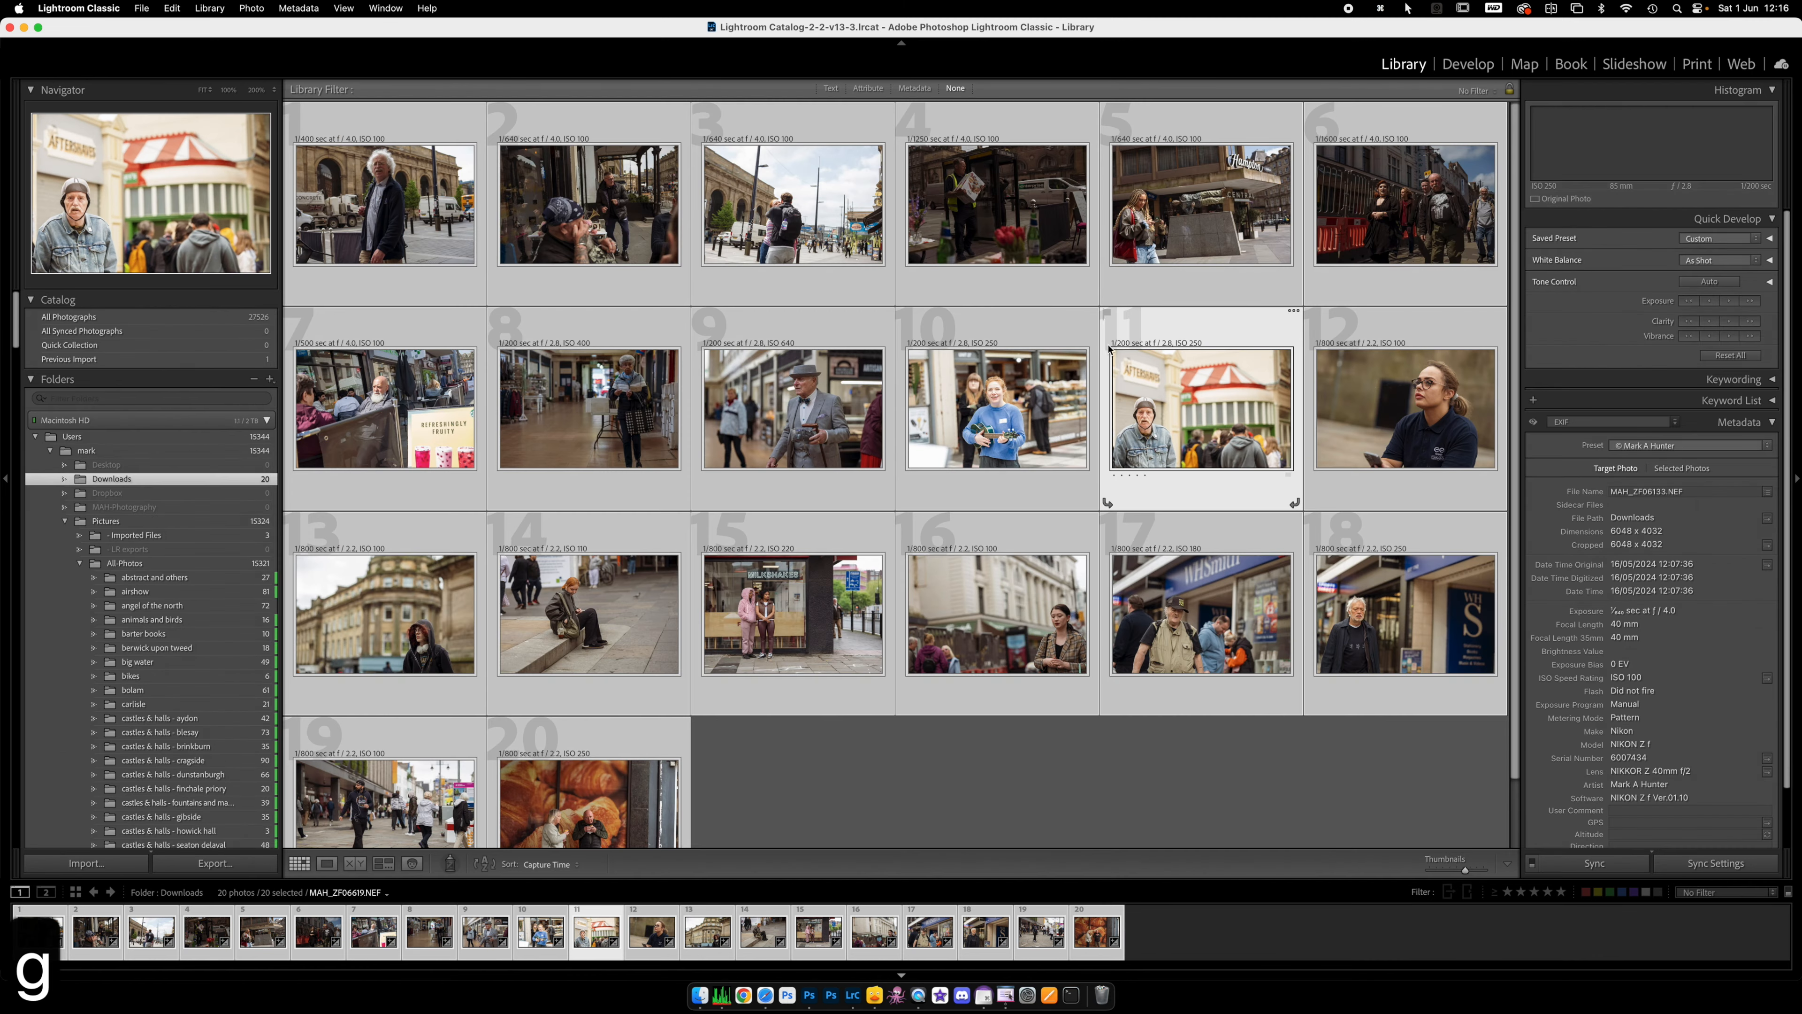
pyautogui.click(956, 425)
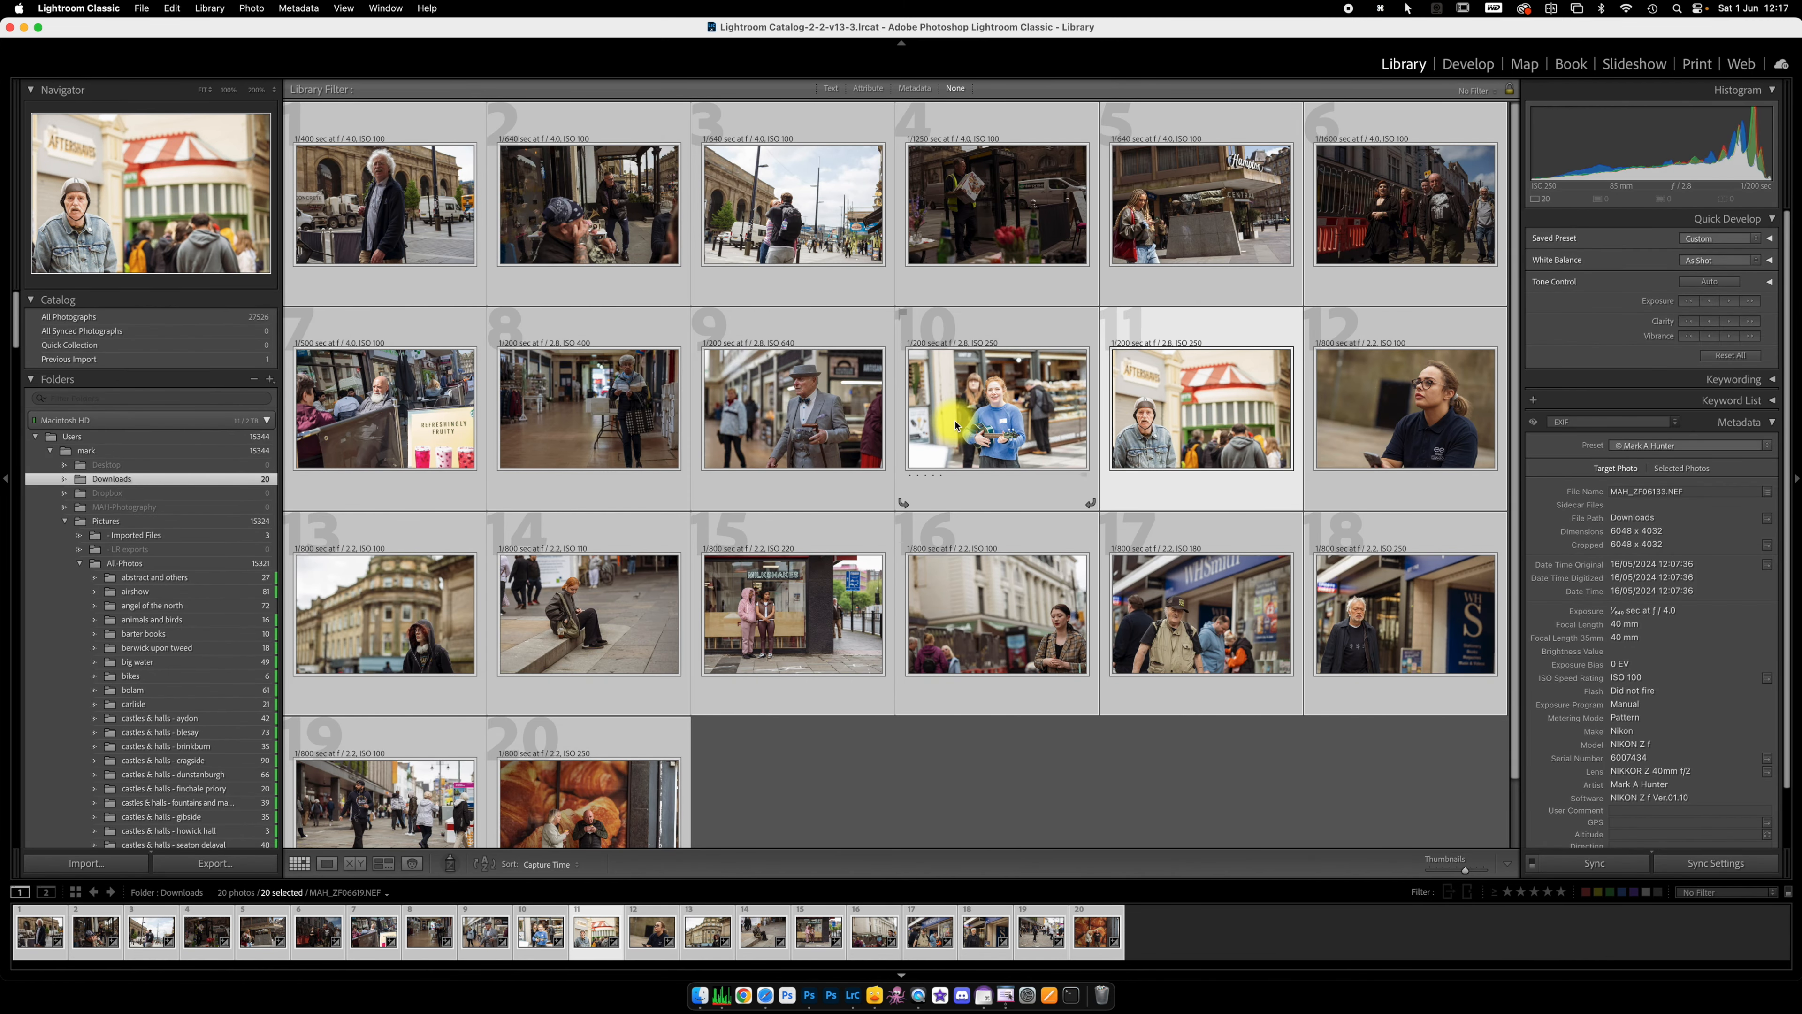
pyautogui.press('super+d')
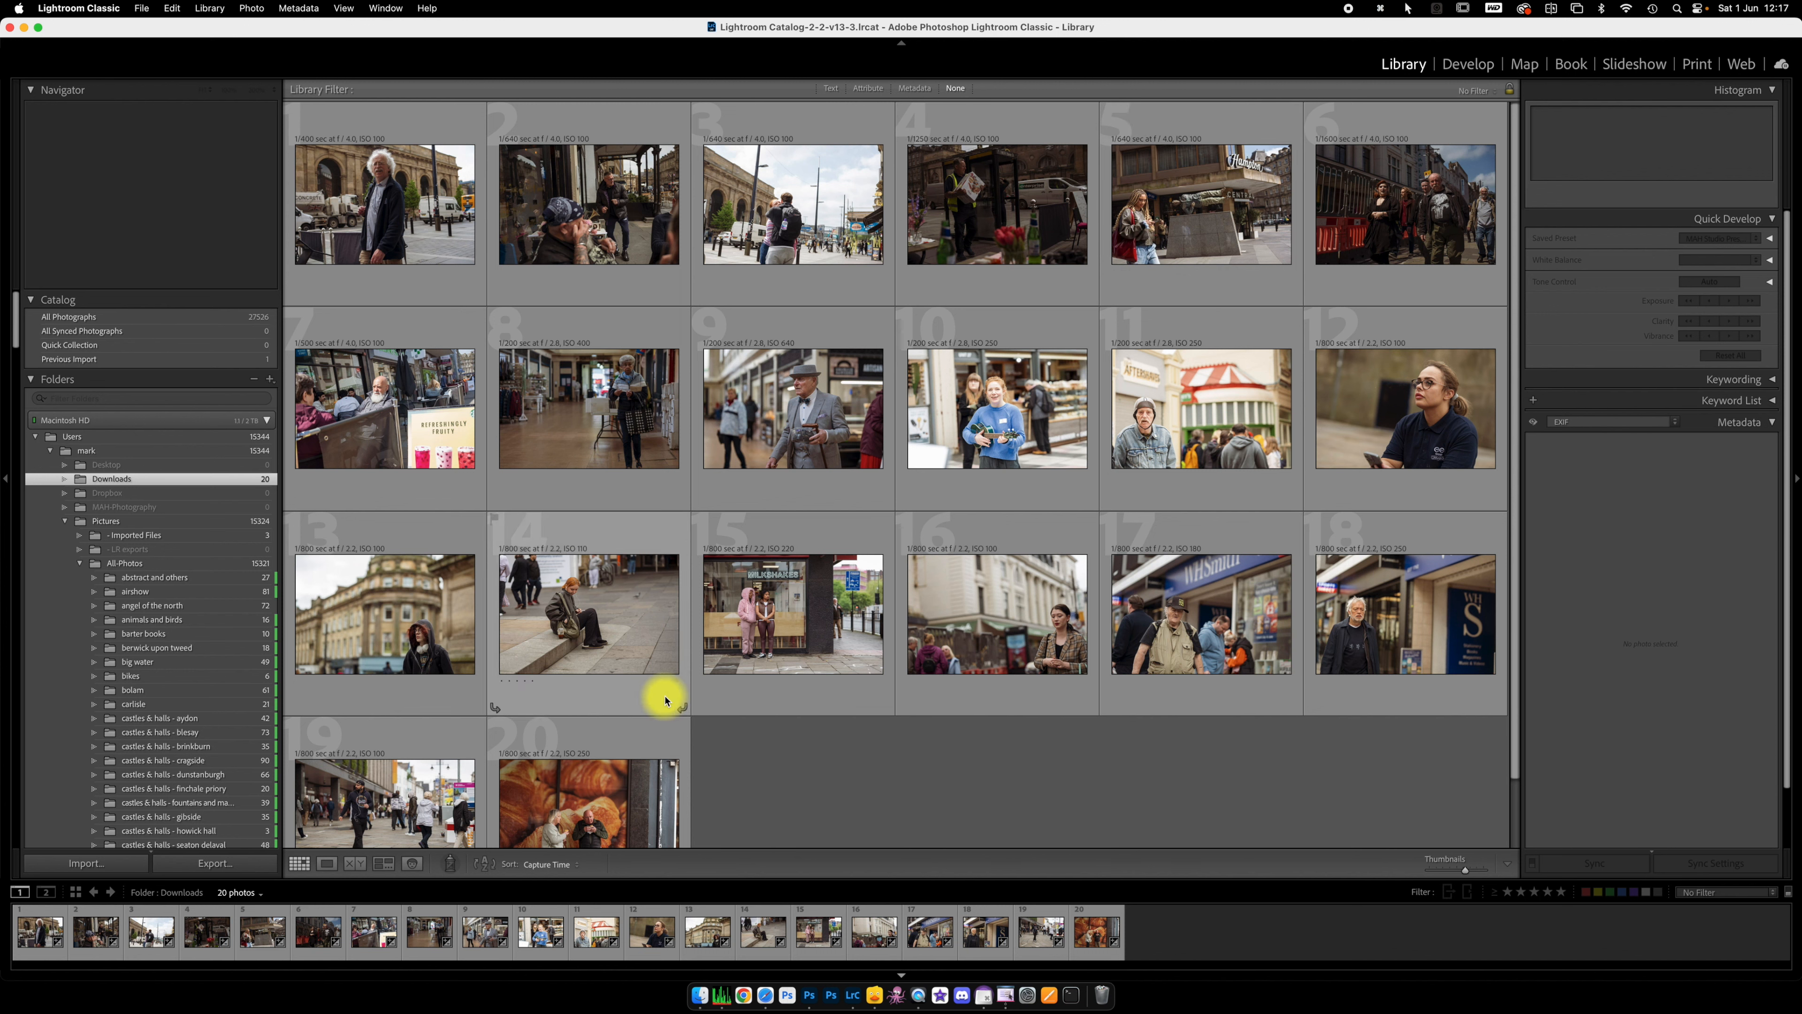
pyautogui.click(4, 476)
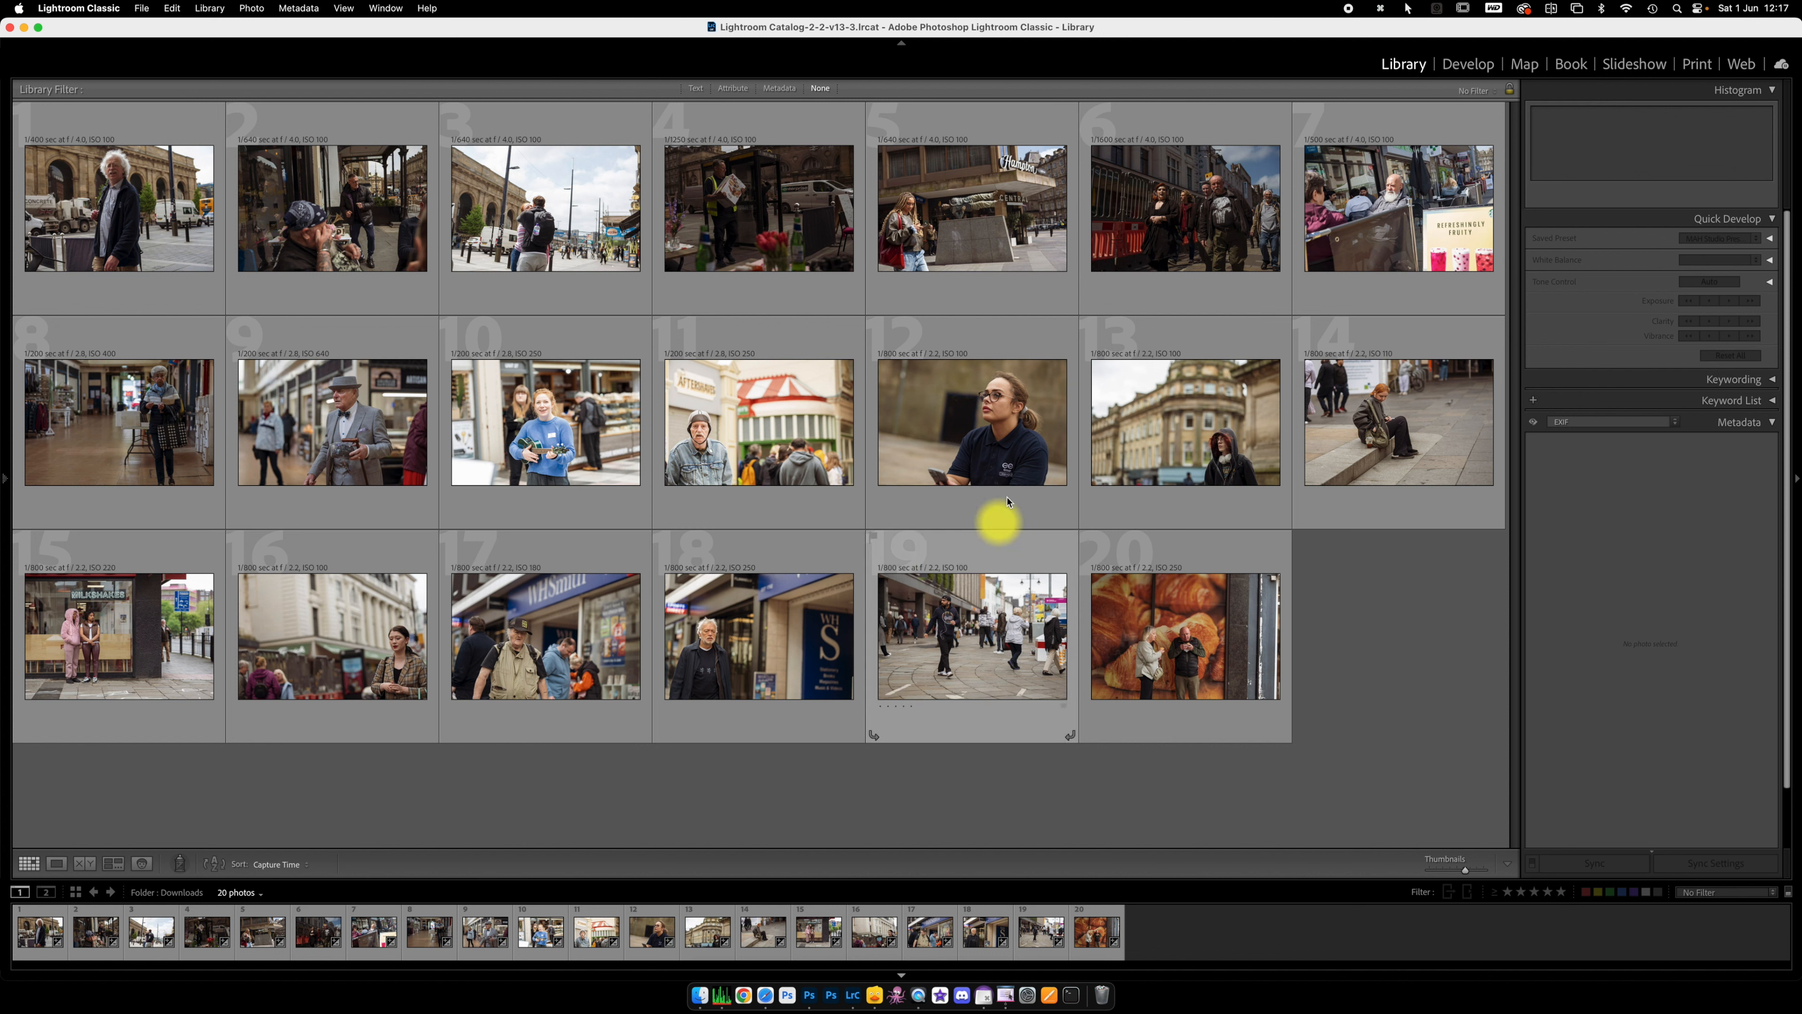
# Step: Expand the Quick Develop tone controls and raise the fourth photo's Exposure by one full stop
pyautogui.click(769, 213)
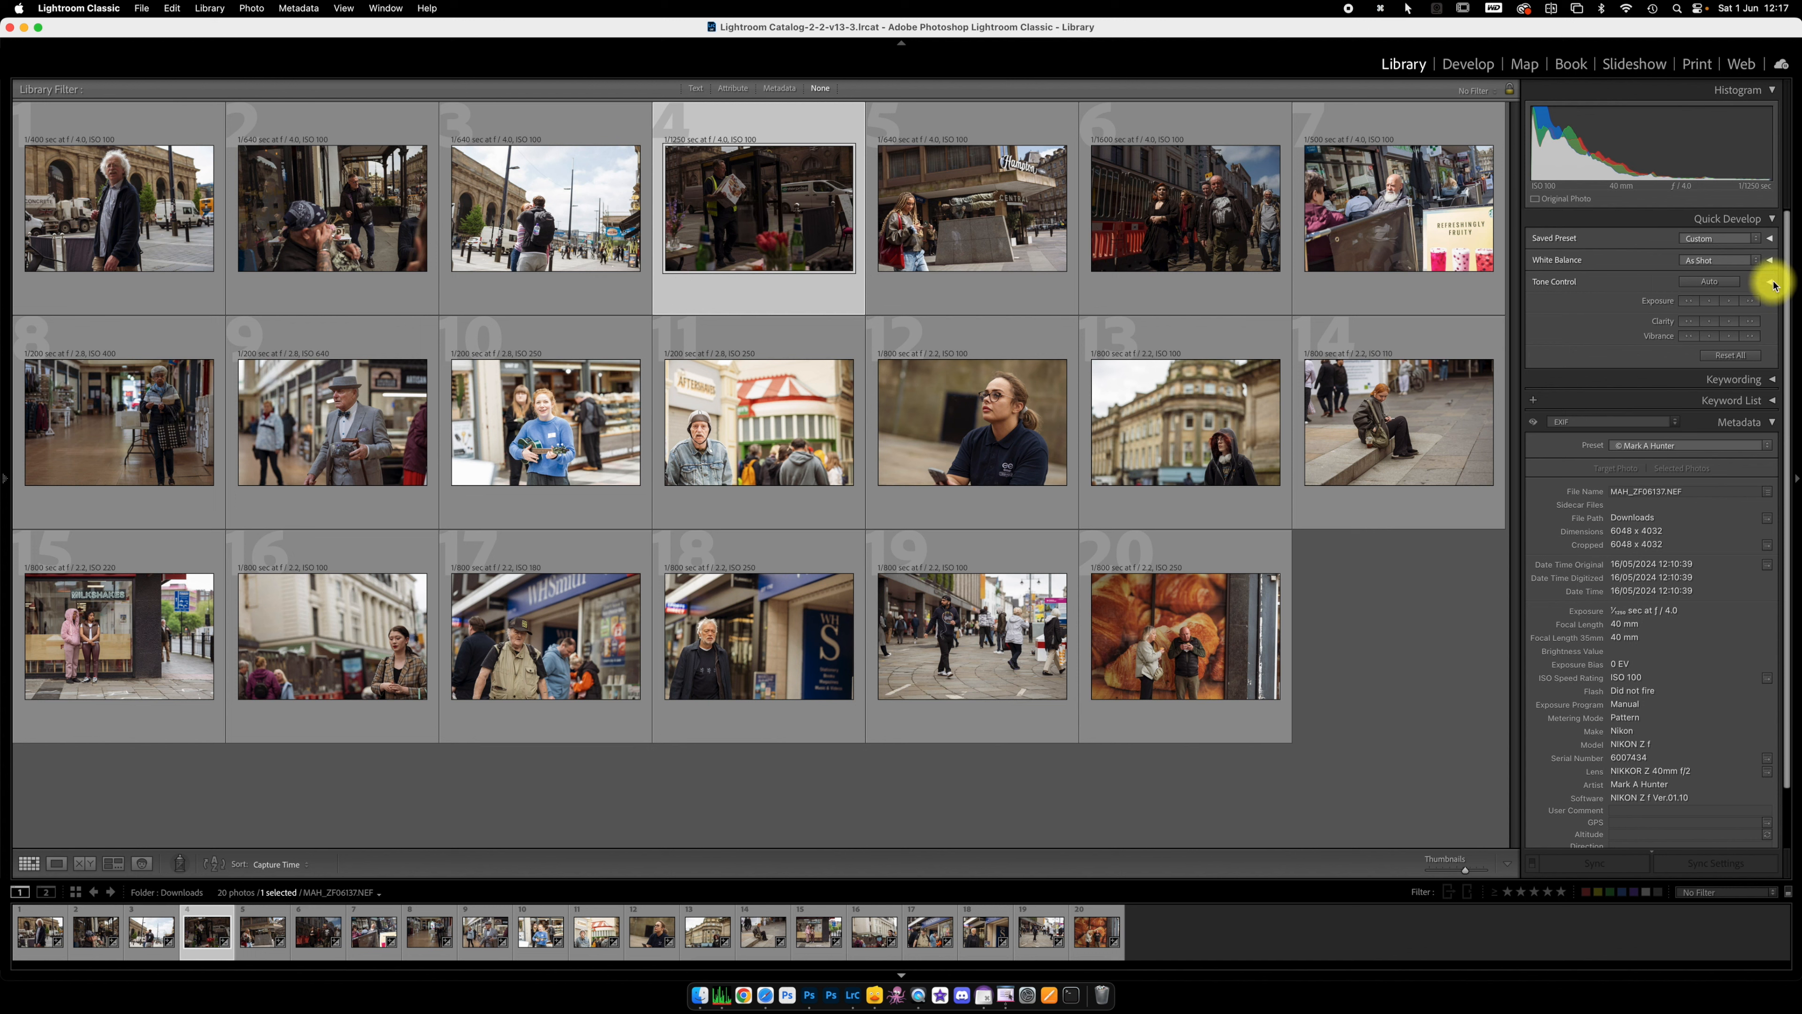
pyautogui.click(1771, 283)
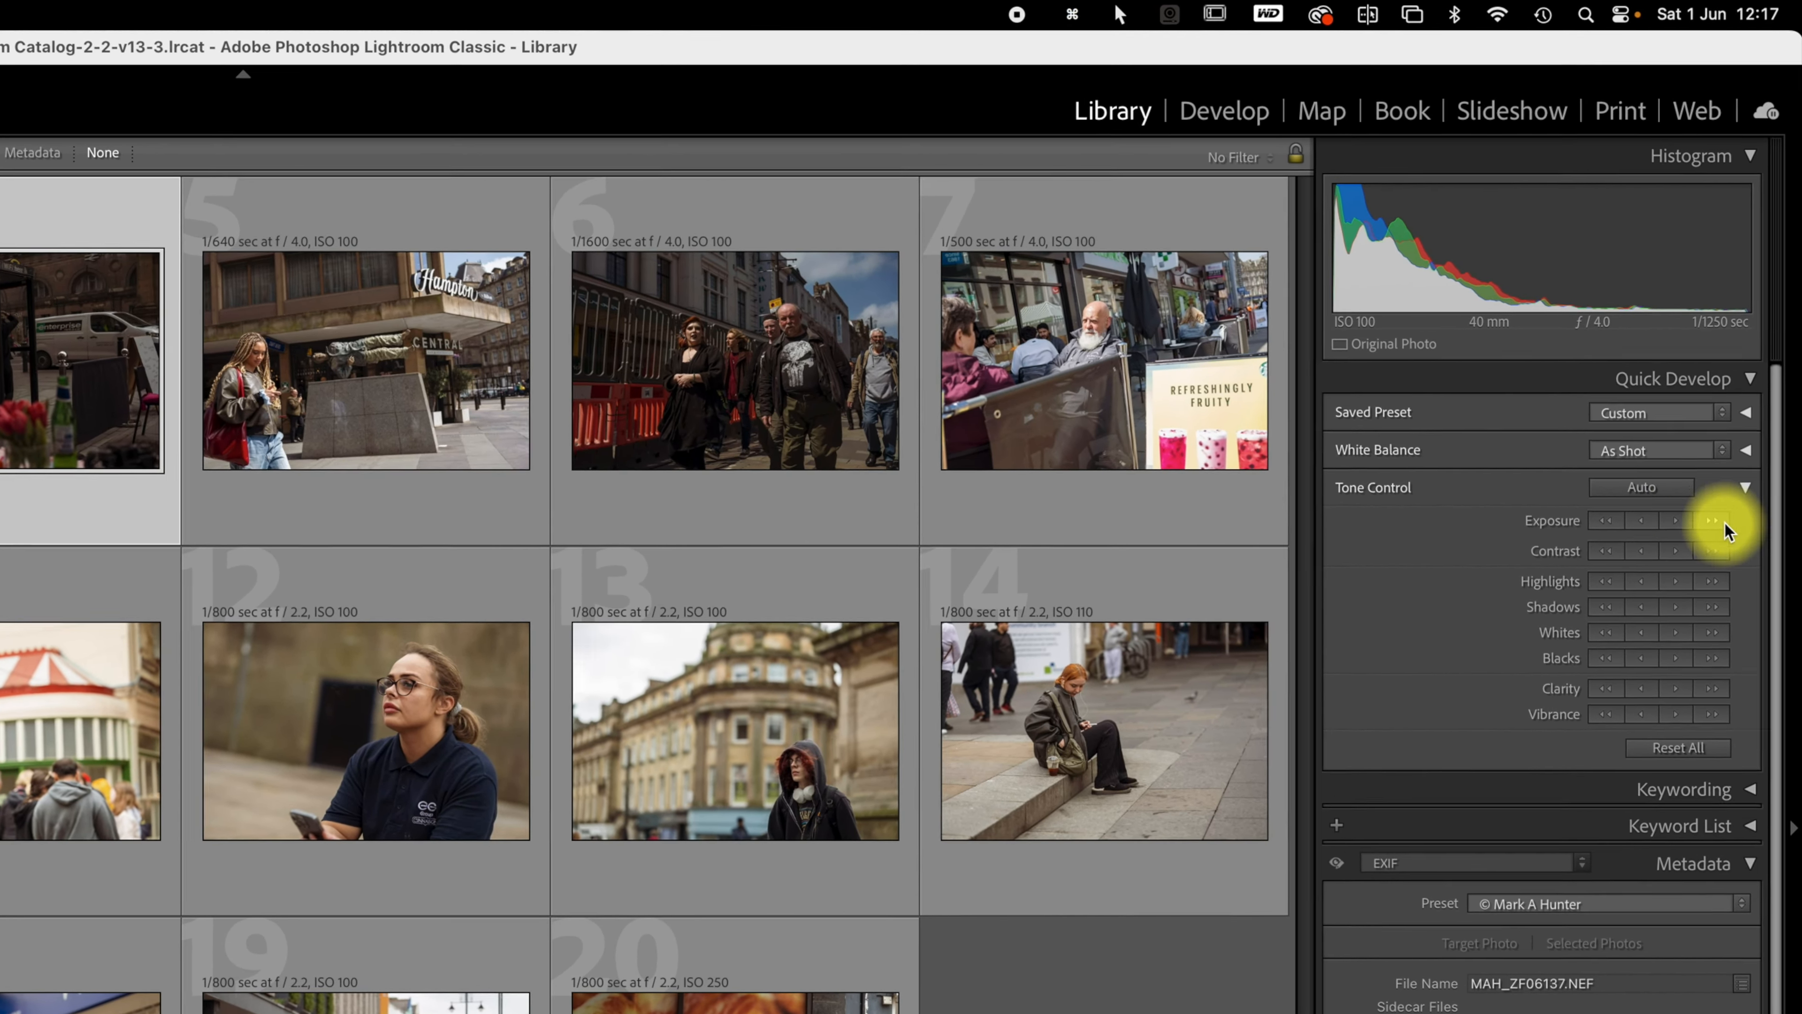
pyautogui.click(1710, 534)
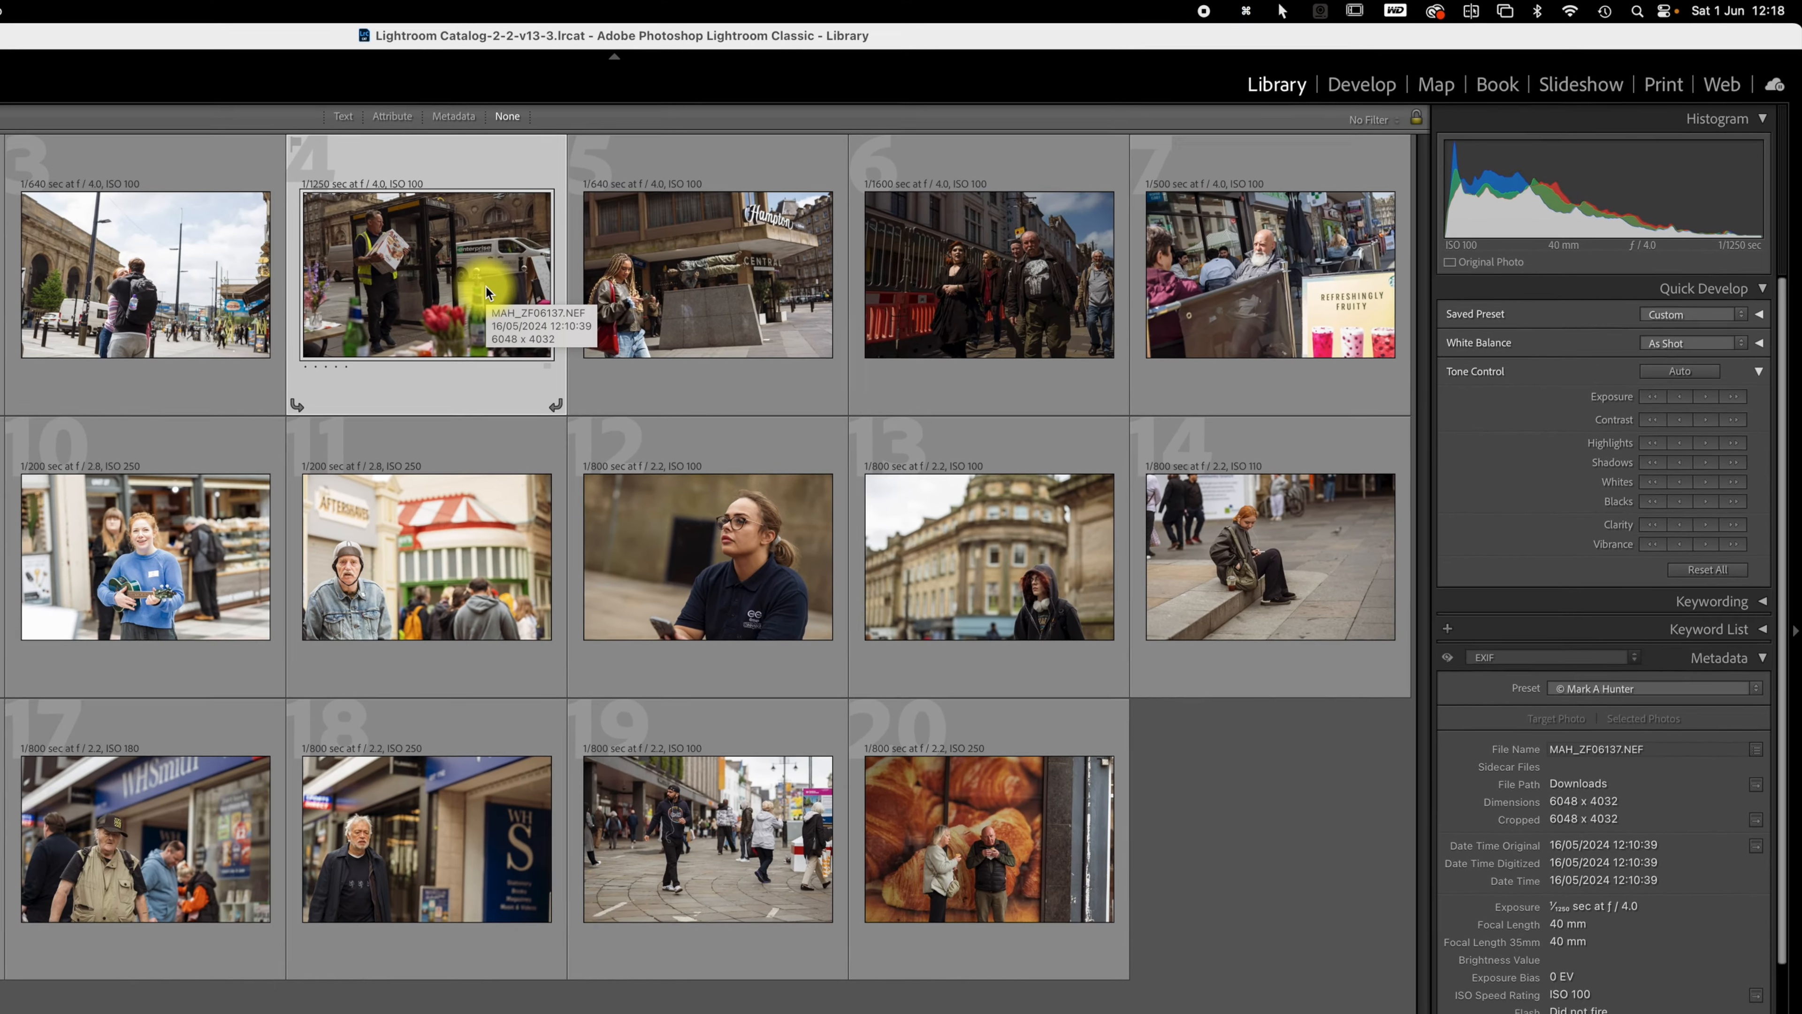
# Step: Enlarge the grid thumbnails, and use Quick Develop to lower the third photo's Exposure by one stop and its Highlights to -100
pyautogui.press('=')
pyautogui.press('=')
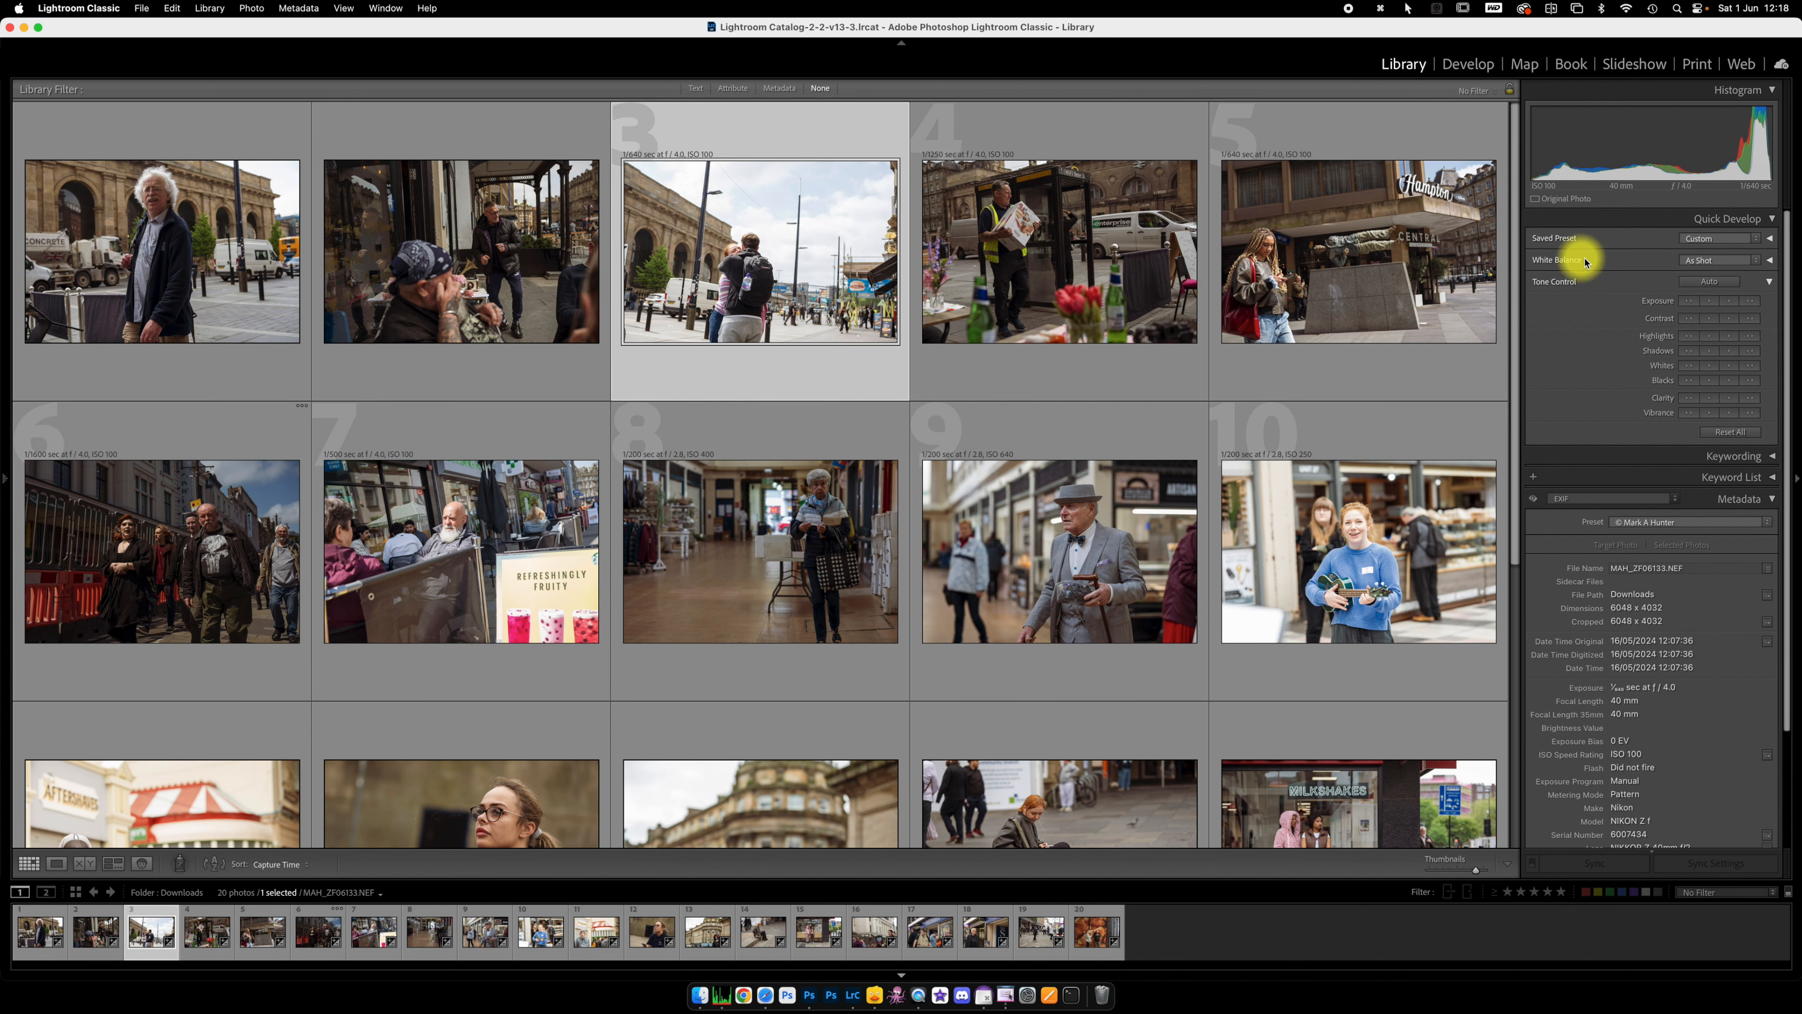
pyautogui.click(1689, 302)
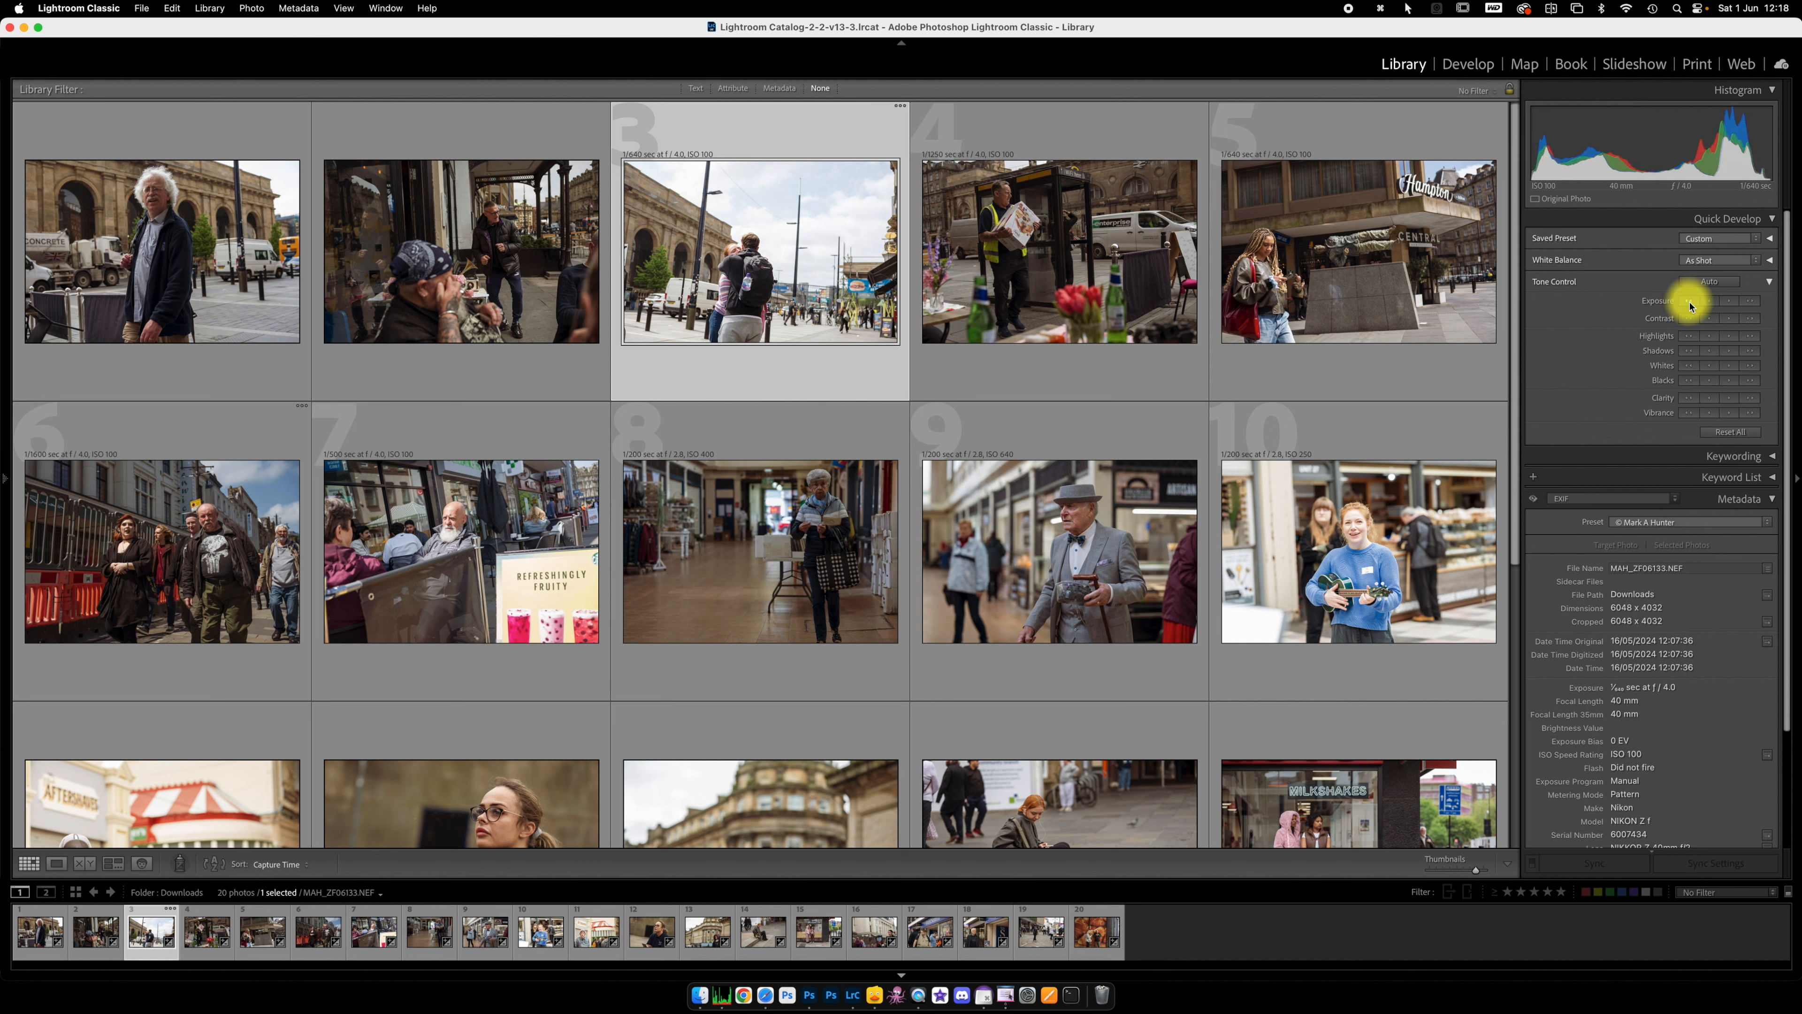
pyautogui.click(1689, 336)
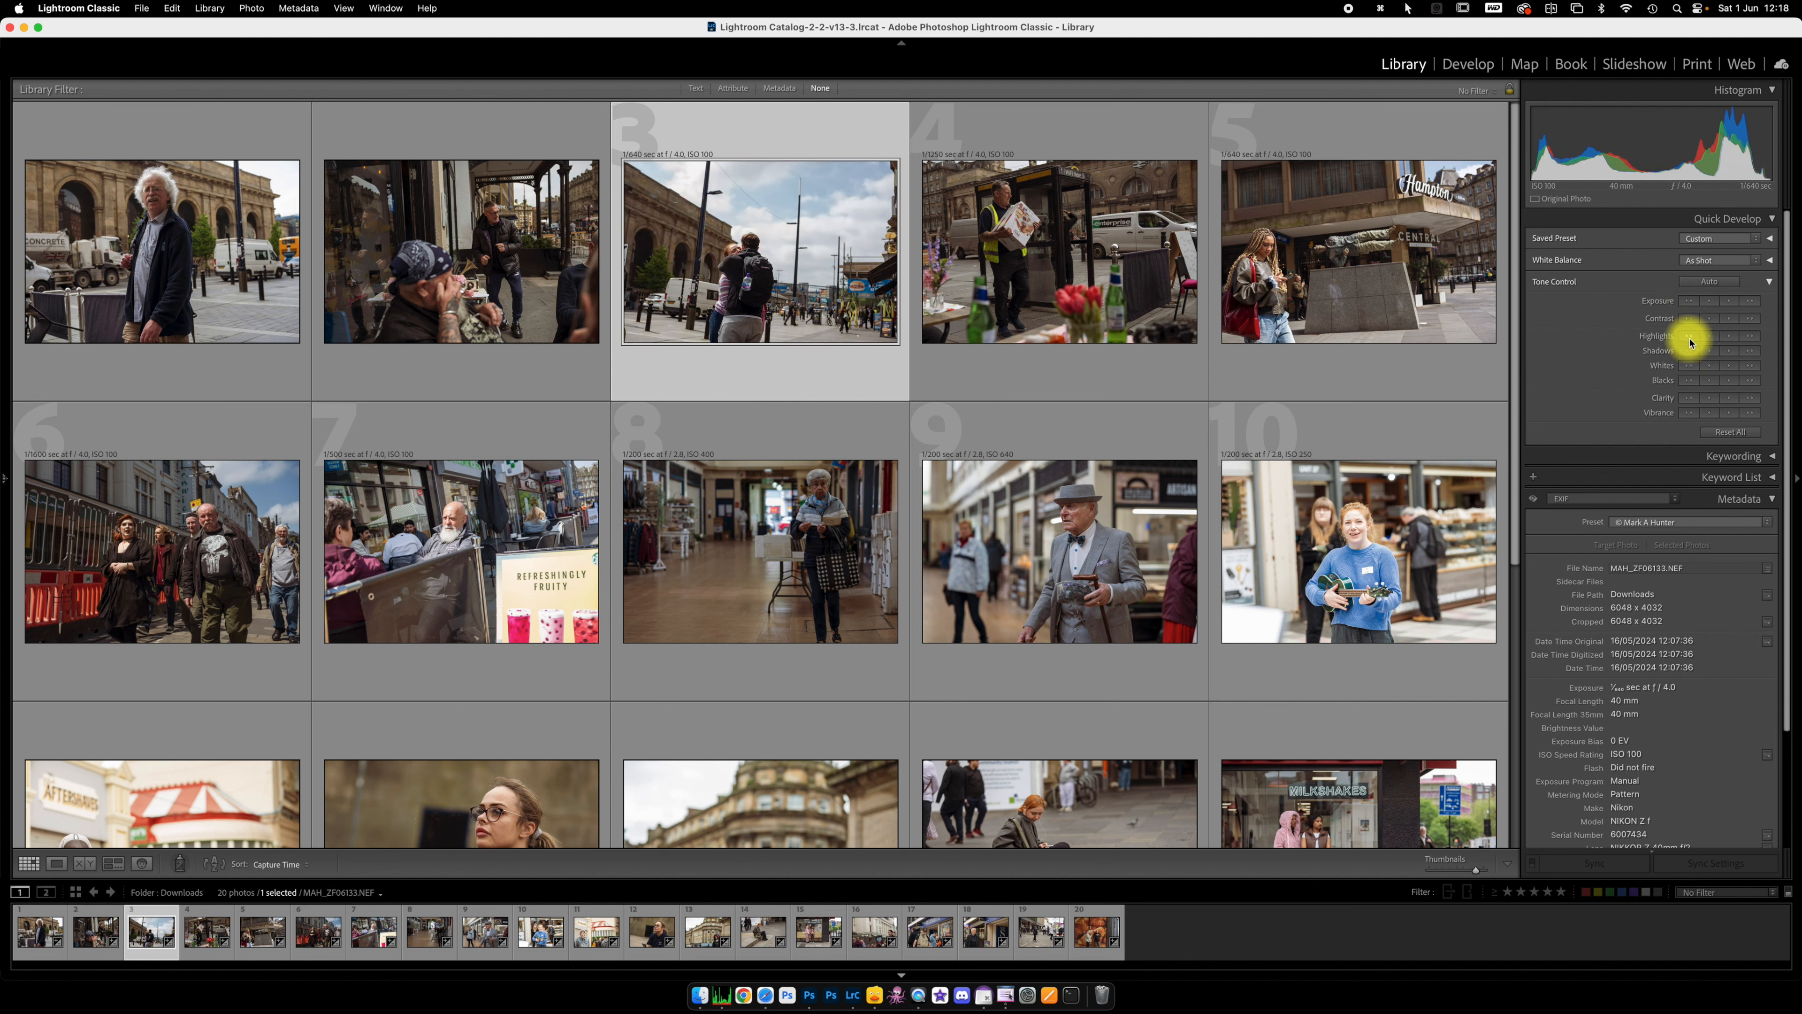
pyautogui.click(1690, 337)
pyautogui.click(1690, 339)
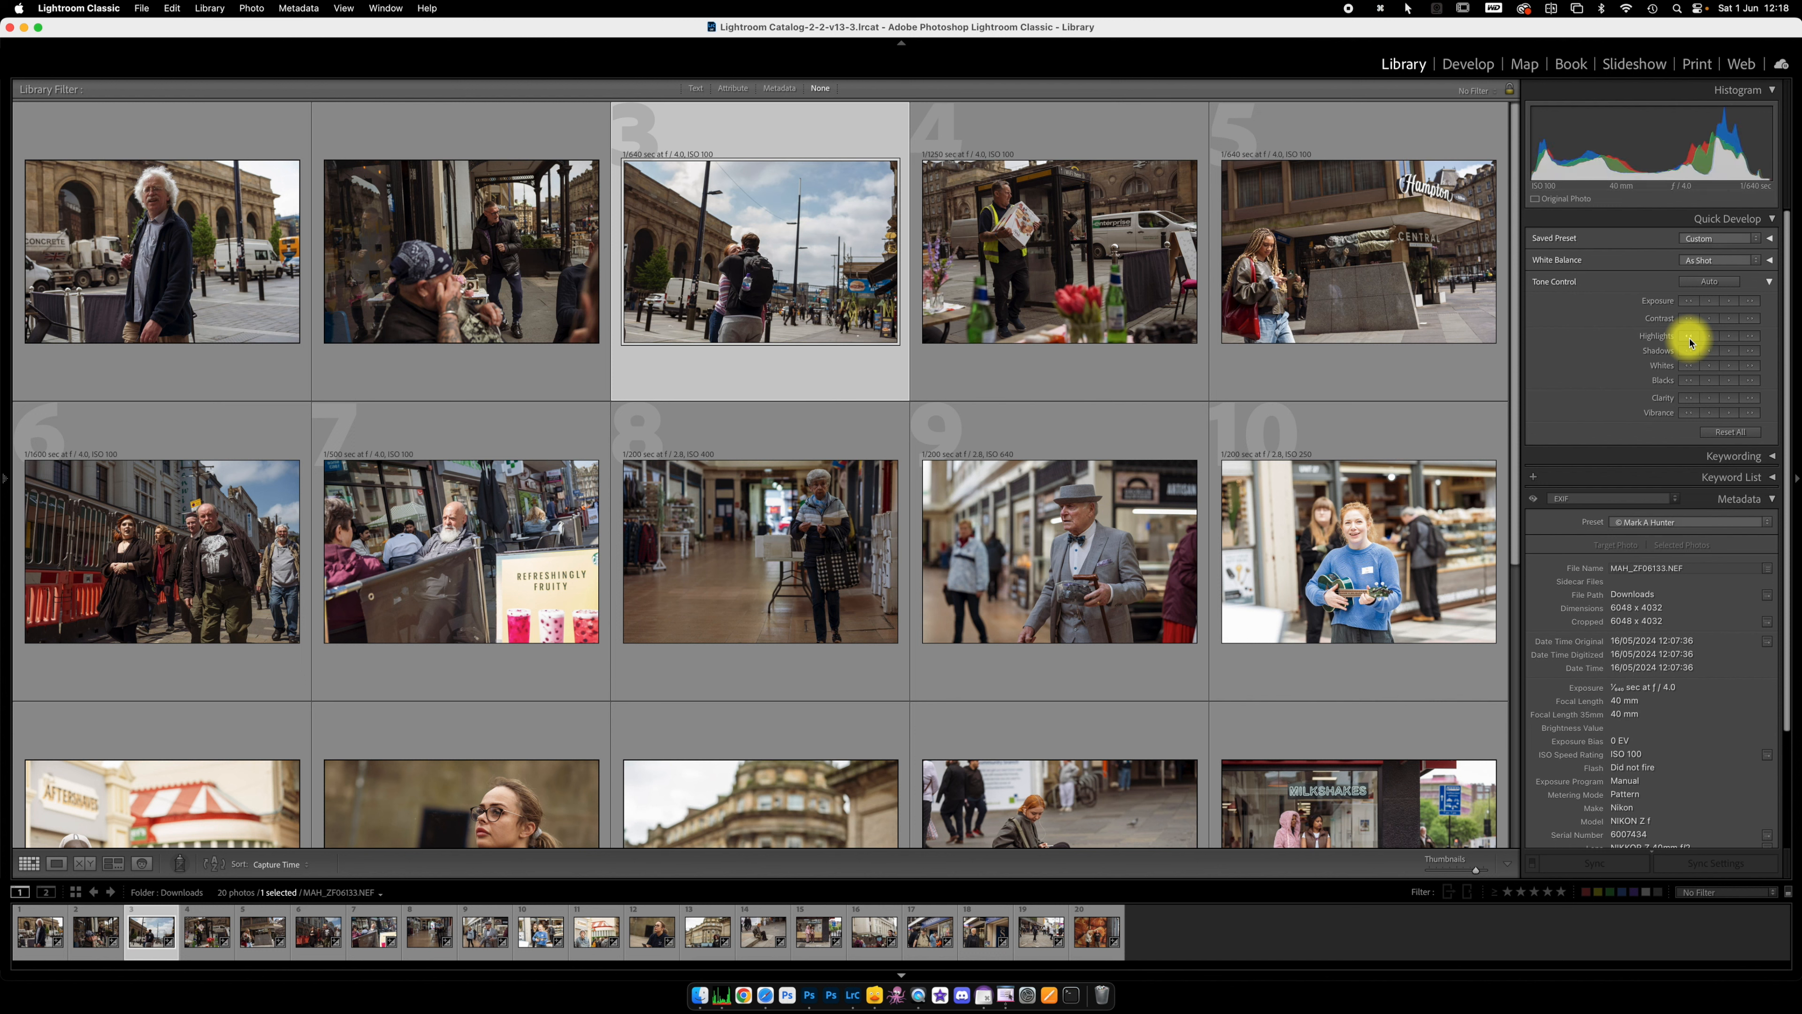
# Step: Raise the Exposure of the eighth and twentieth photos by one full stop each with Quick Develop
pyautogui.scroll(-3, 993, 426)
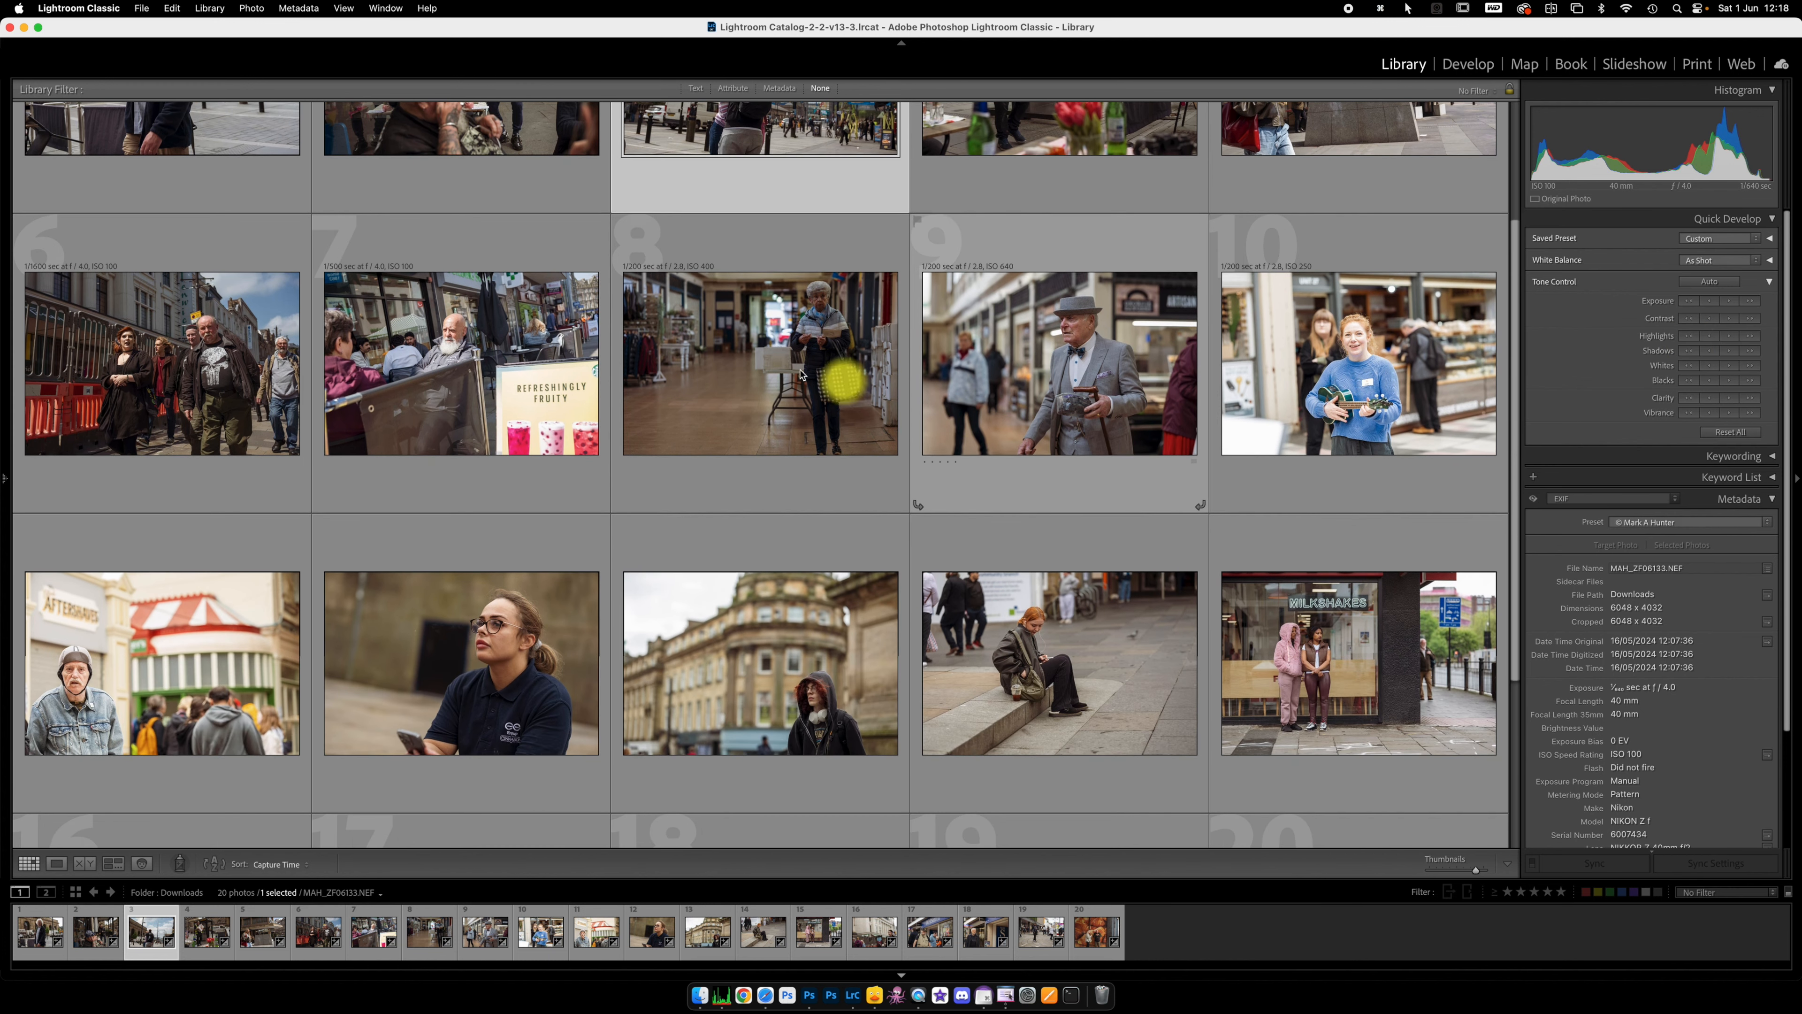
pyautogui.click(776, 368)
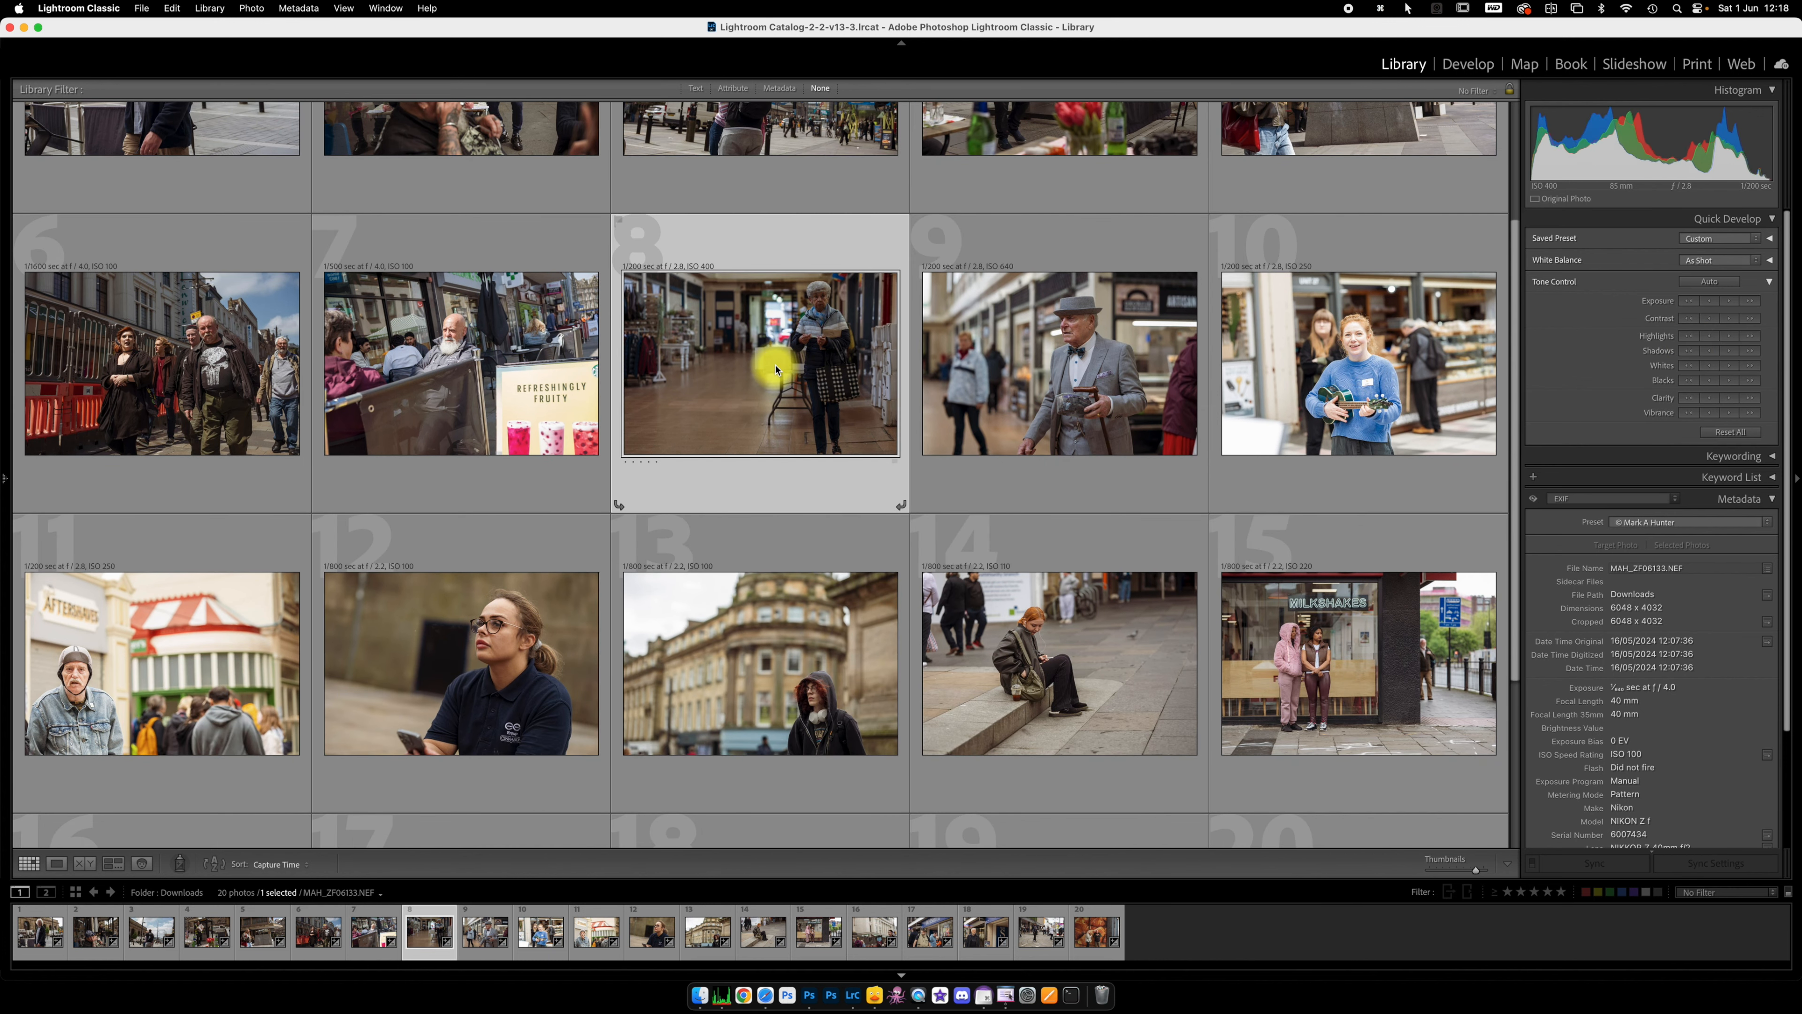
pyautogui.click(1751, 301)
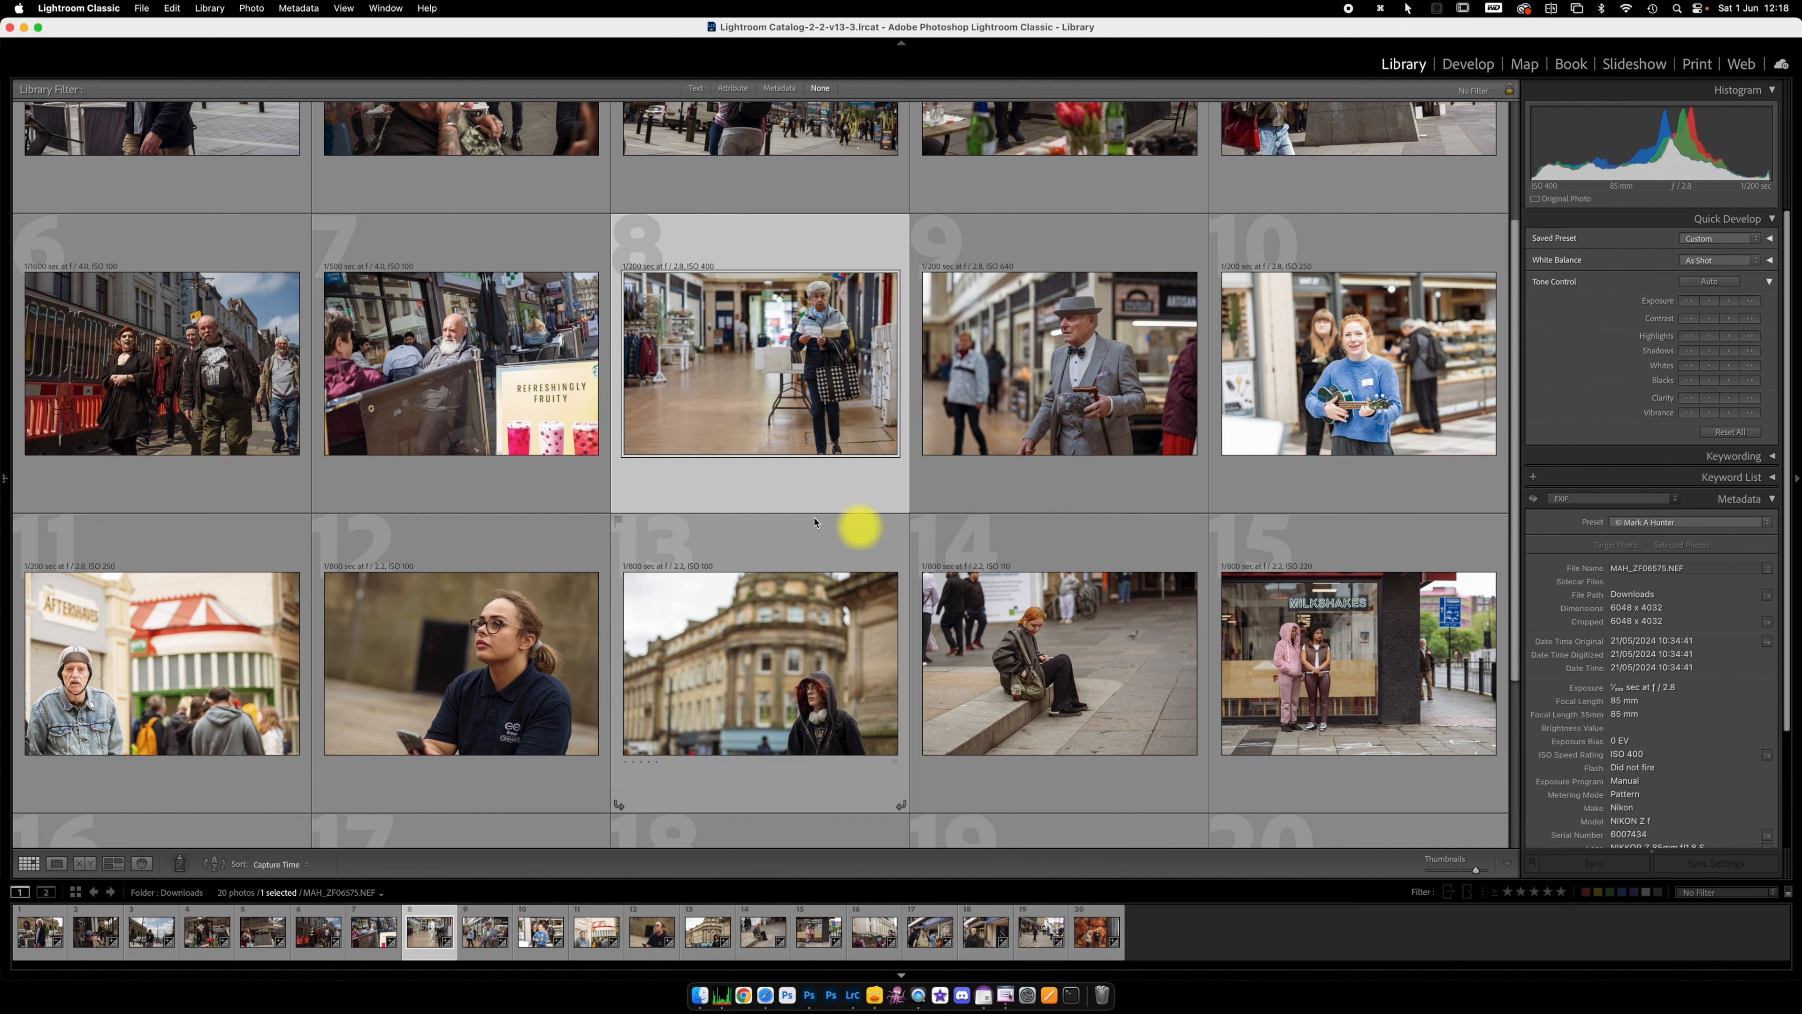
pyautogui.scroll(-3, 404, 441)
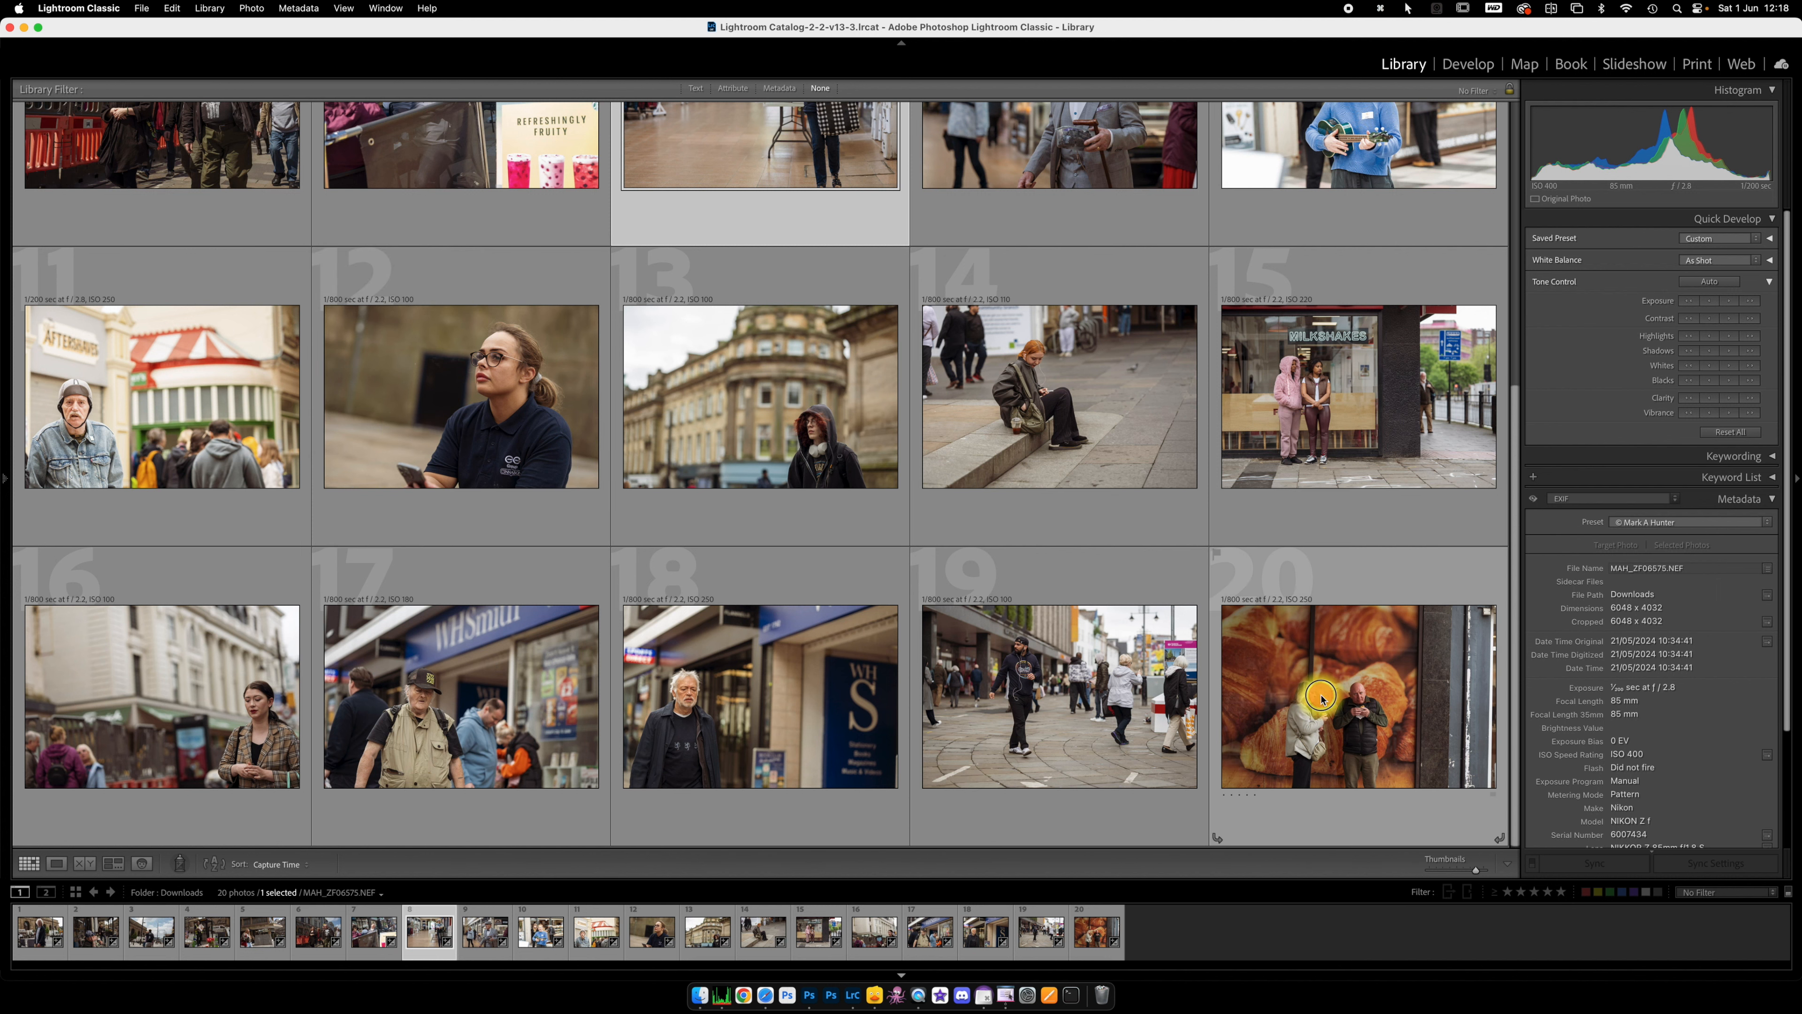
pyautogui.click(1338, 709)
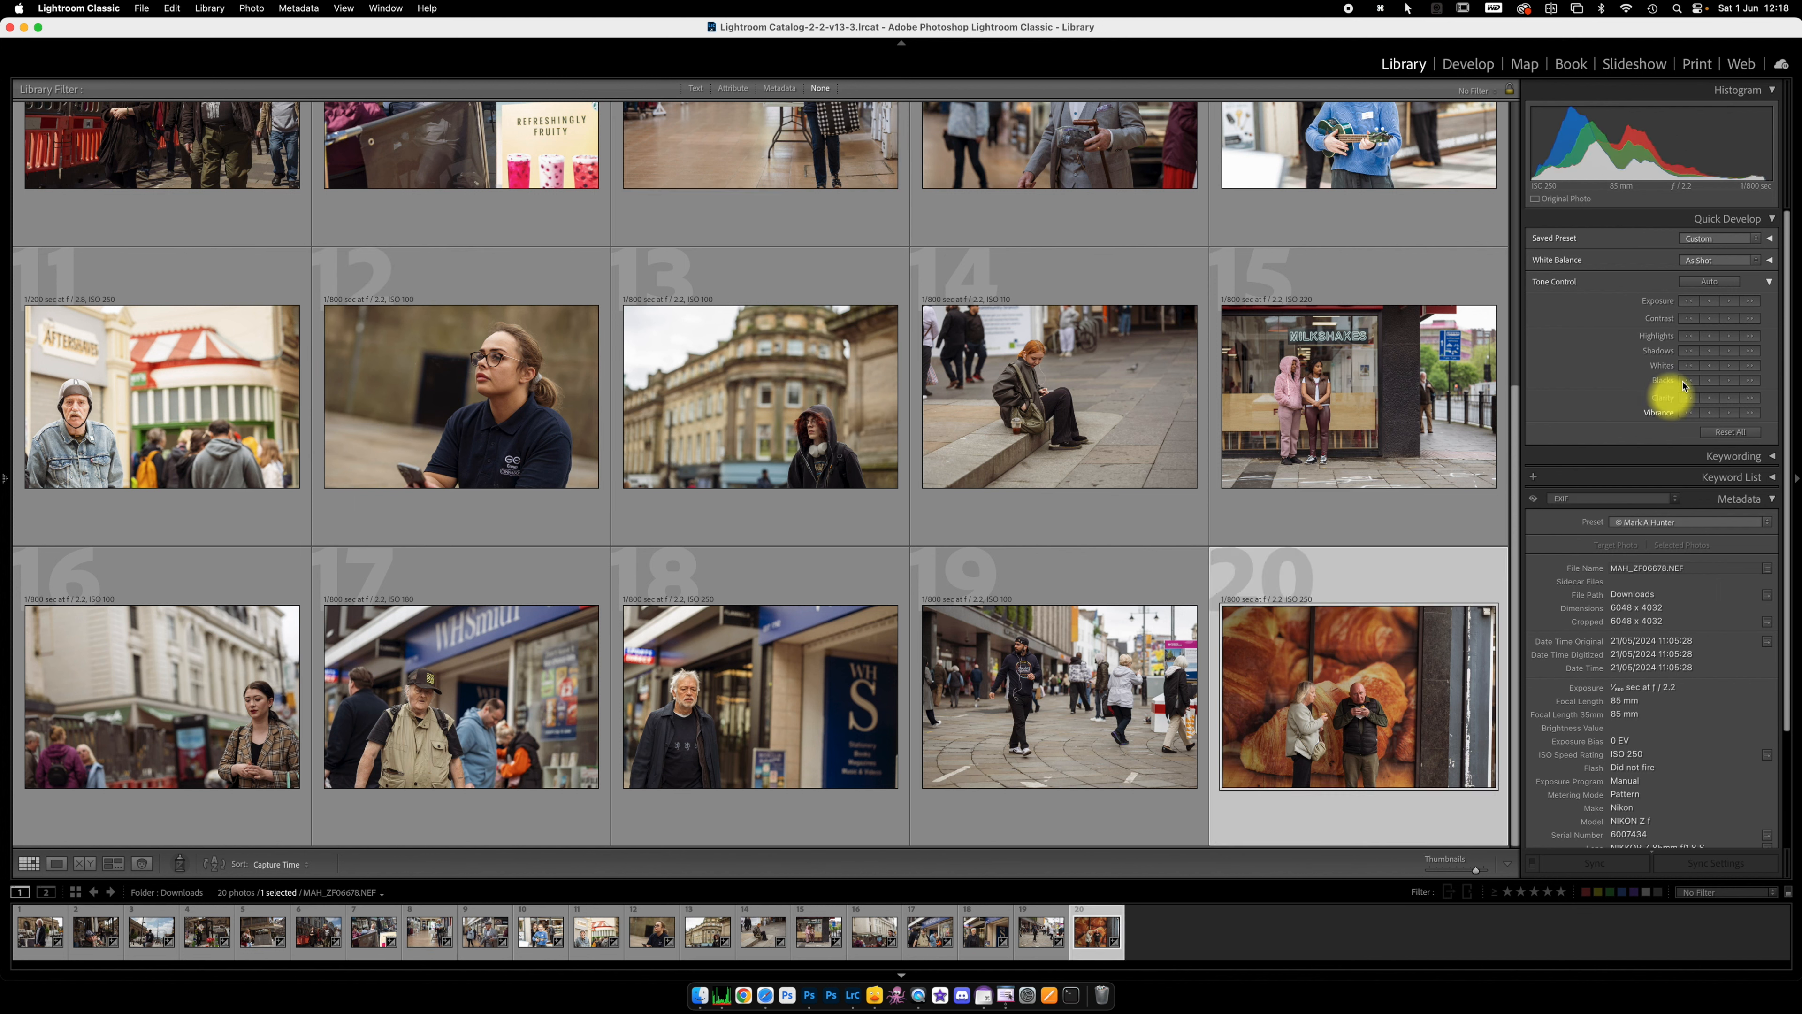
pyautogui.click(1752, 305)
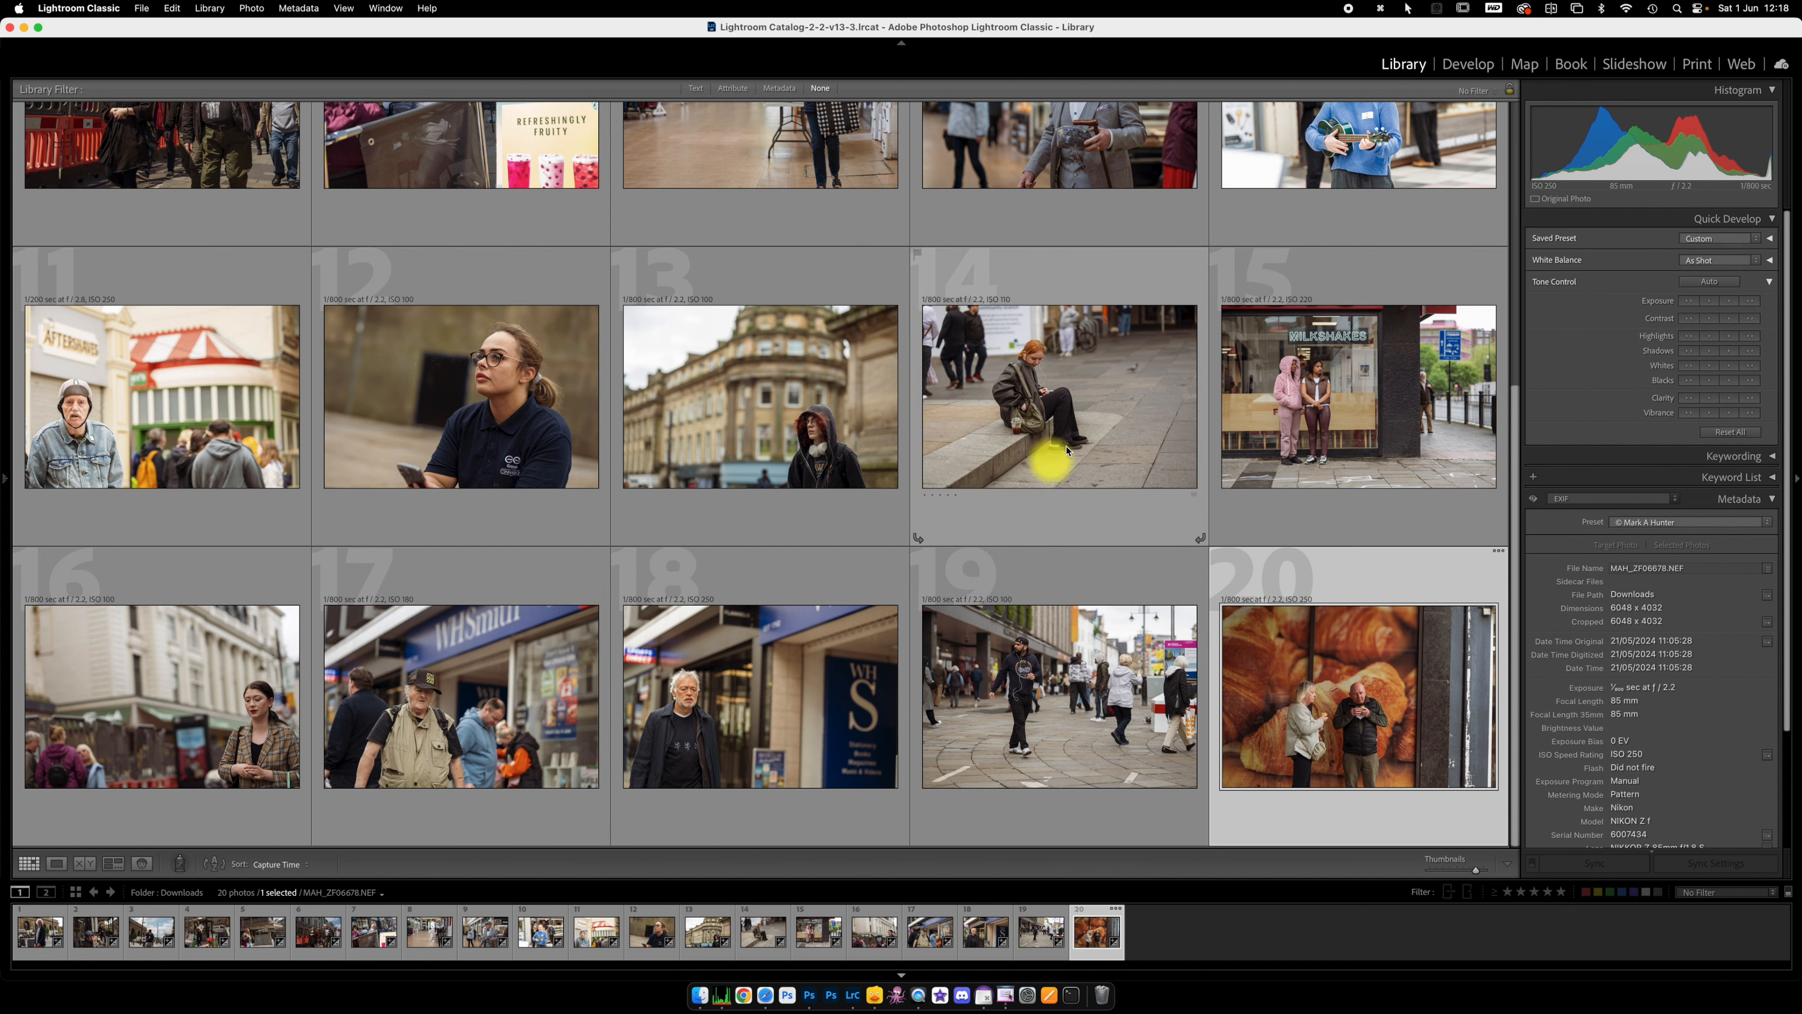
# Step: Open the second photo in Develop and set its Exposure to +0.75
pyautogui.scroll(6, 464, 634)
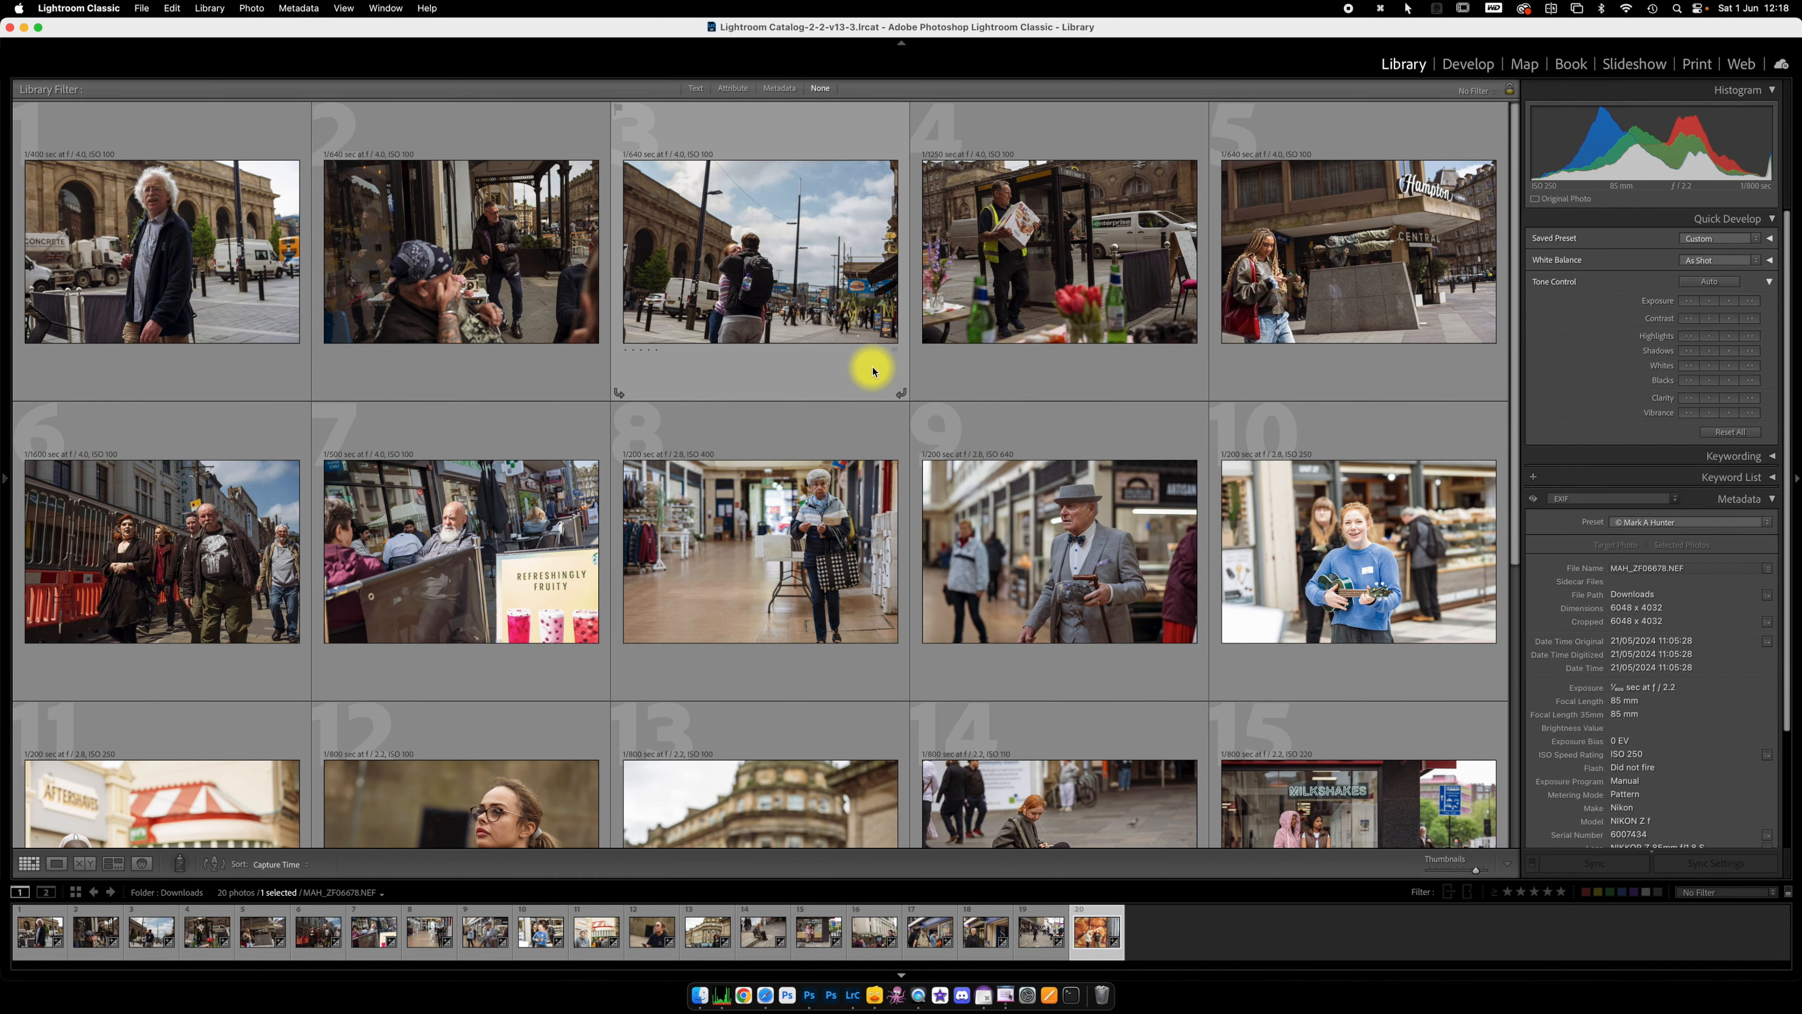
pyautogui.click(473, 239)
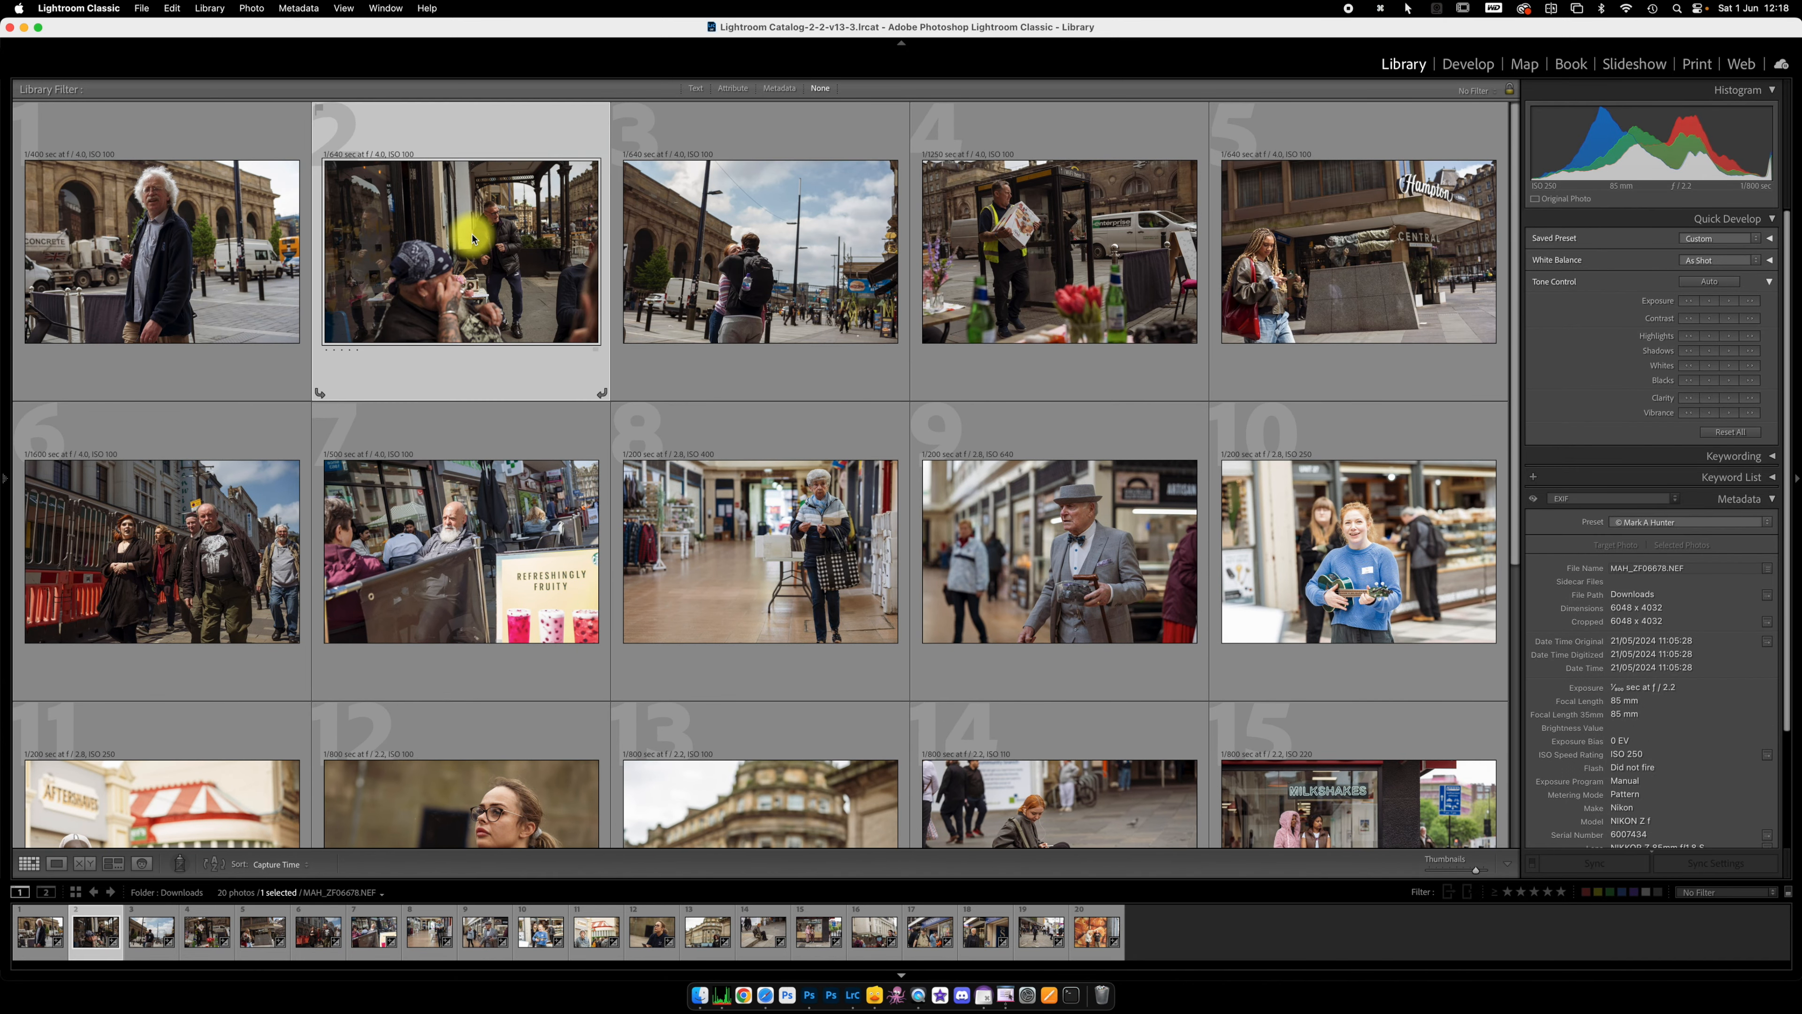
pyautogui.press('d')
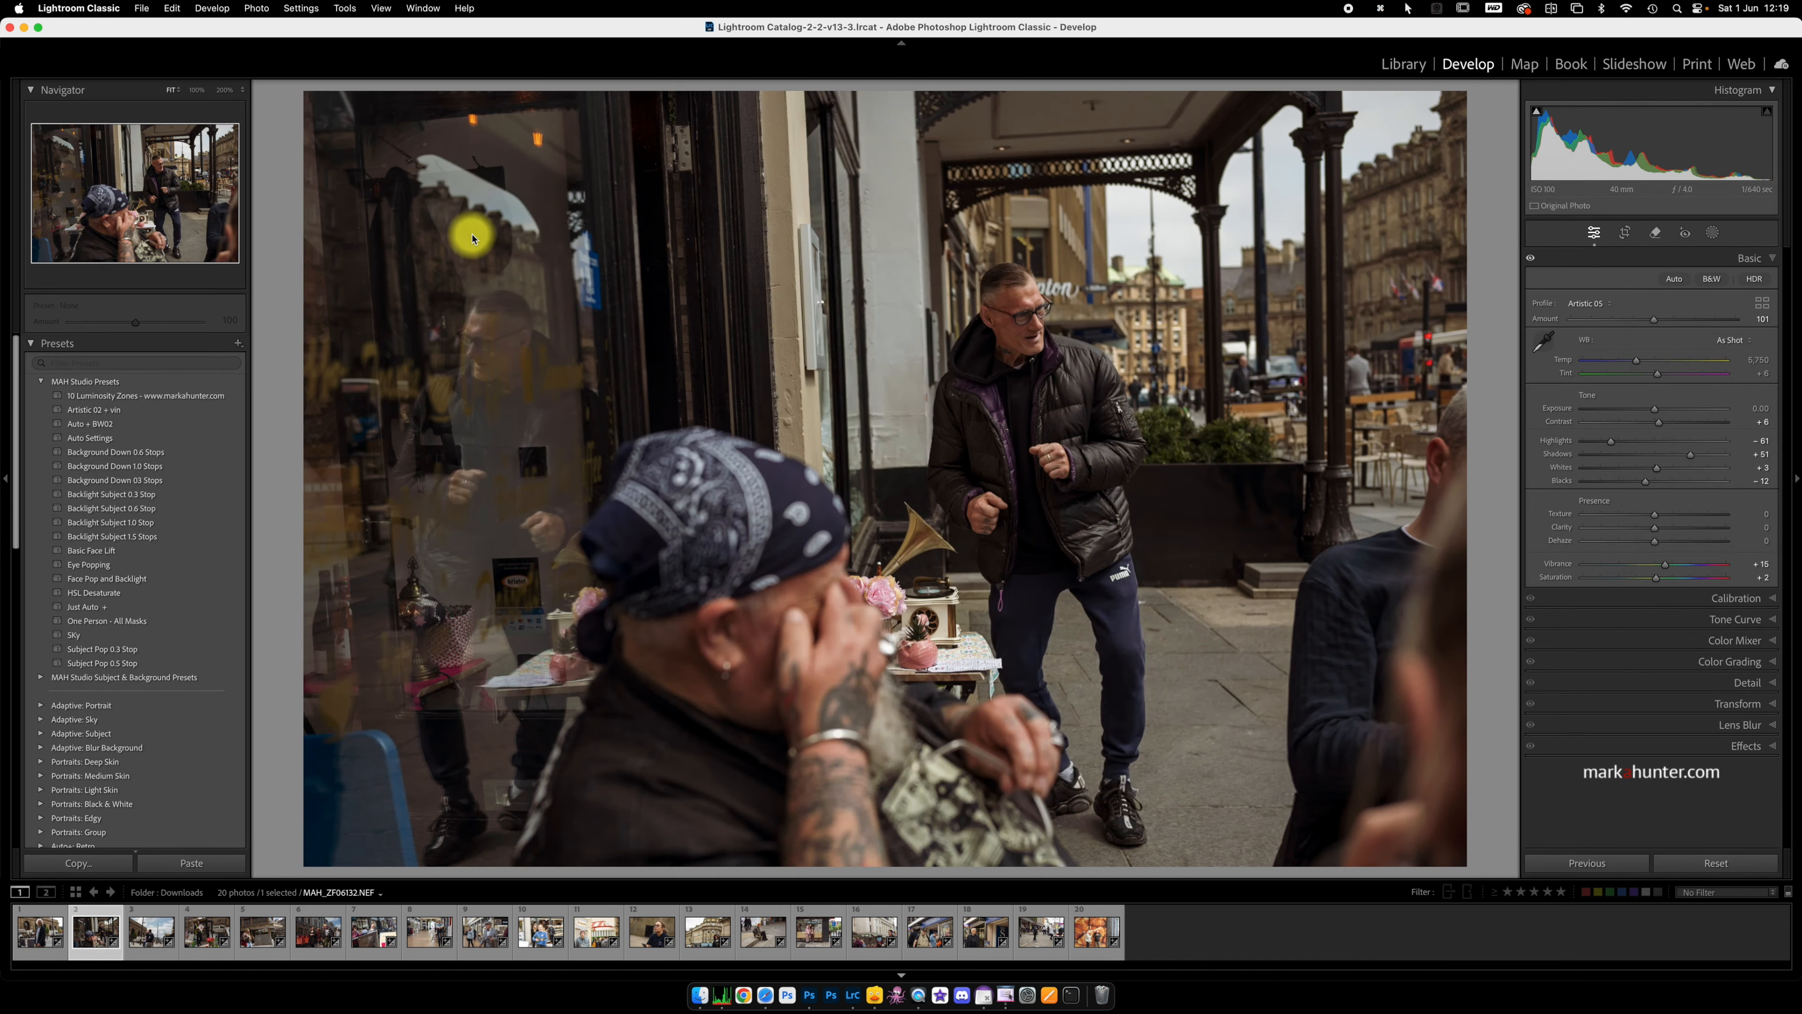
pyautogui.moveTo(1655, 410); pyautogui.dragTo(1665, 411)
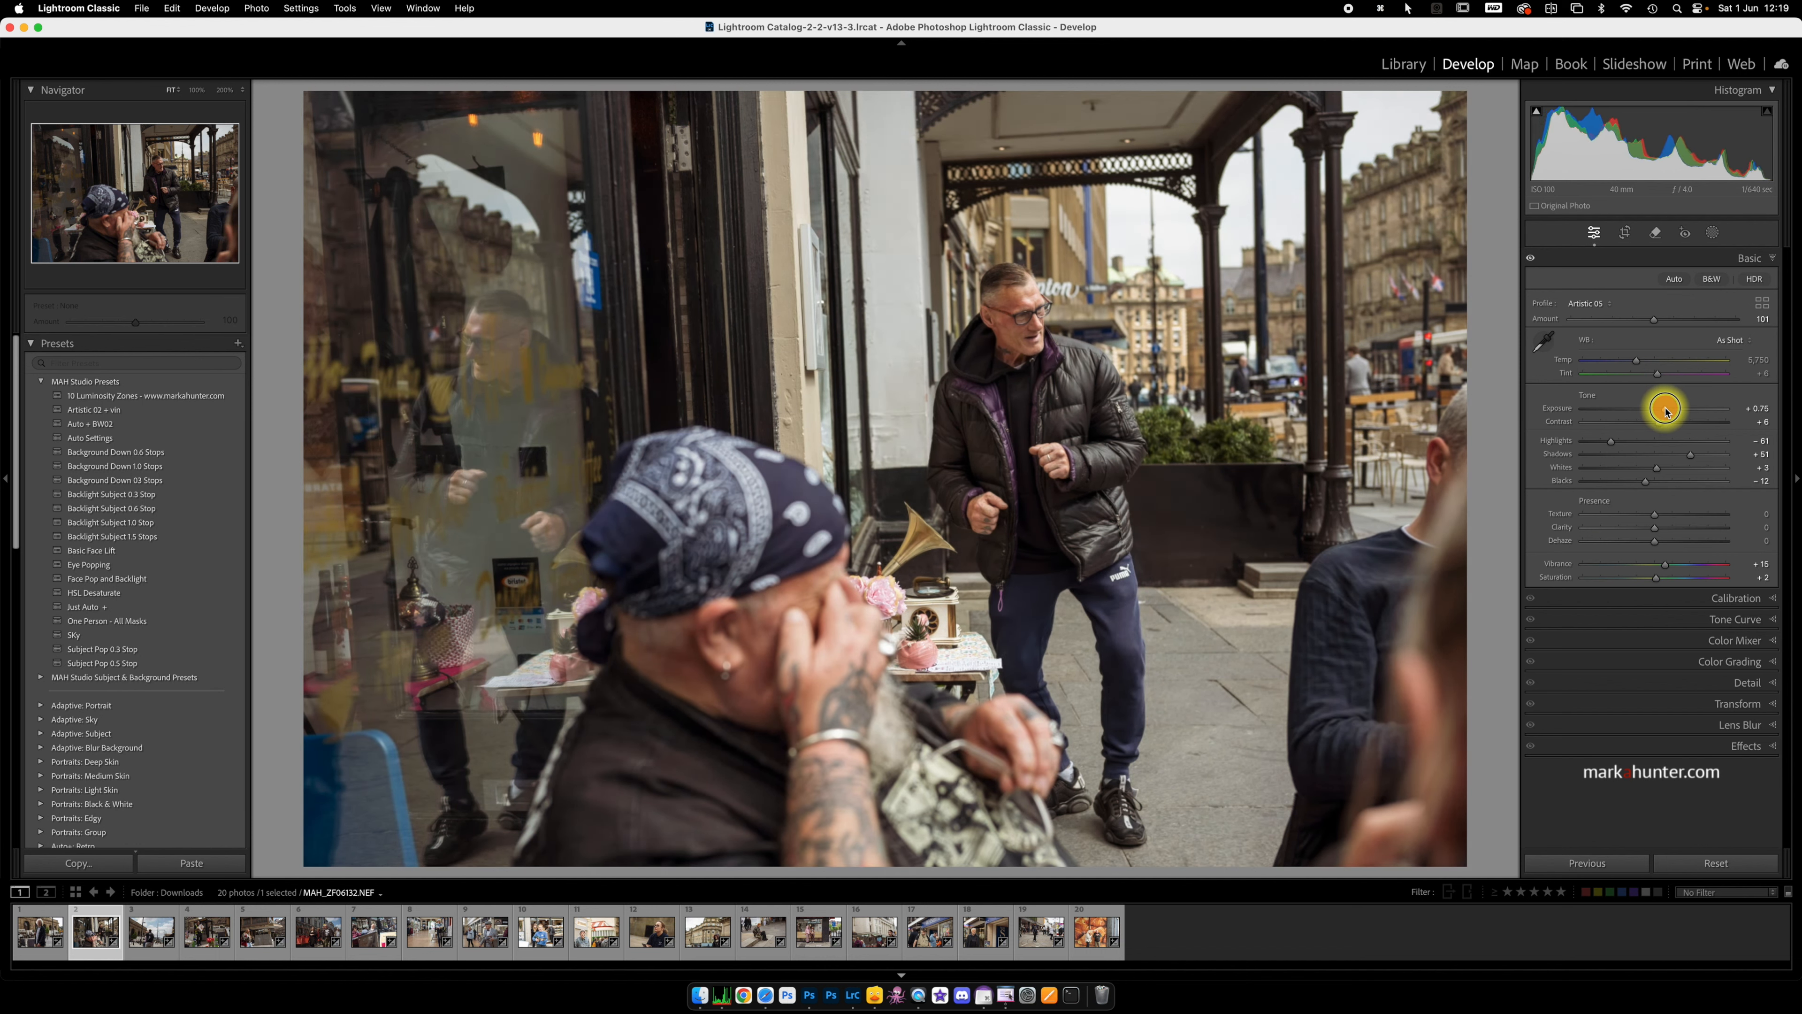
pyautogui.moveTo(1665, 411); pyautogui.dragTo(1663, 410)
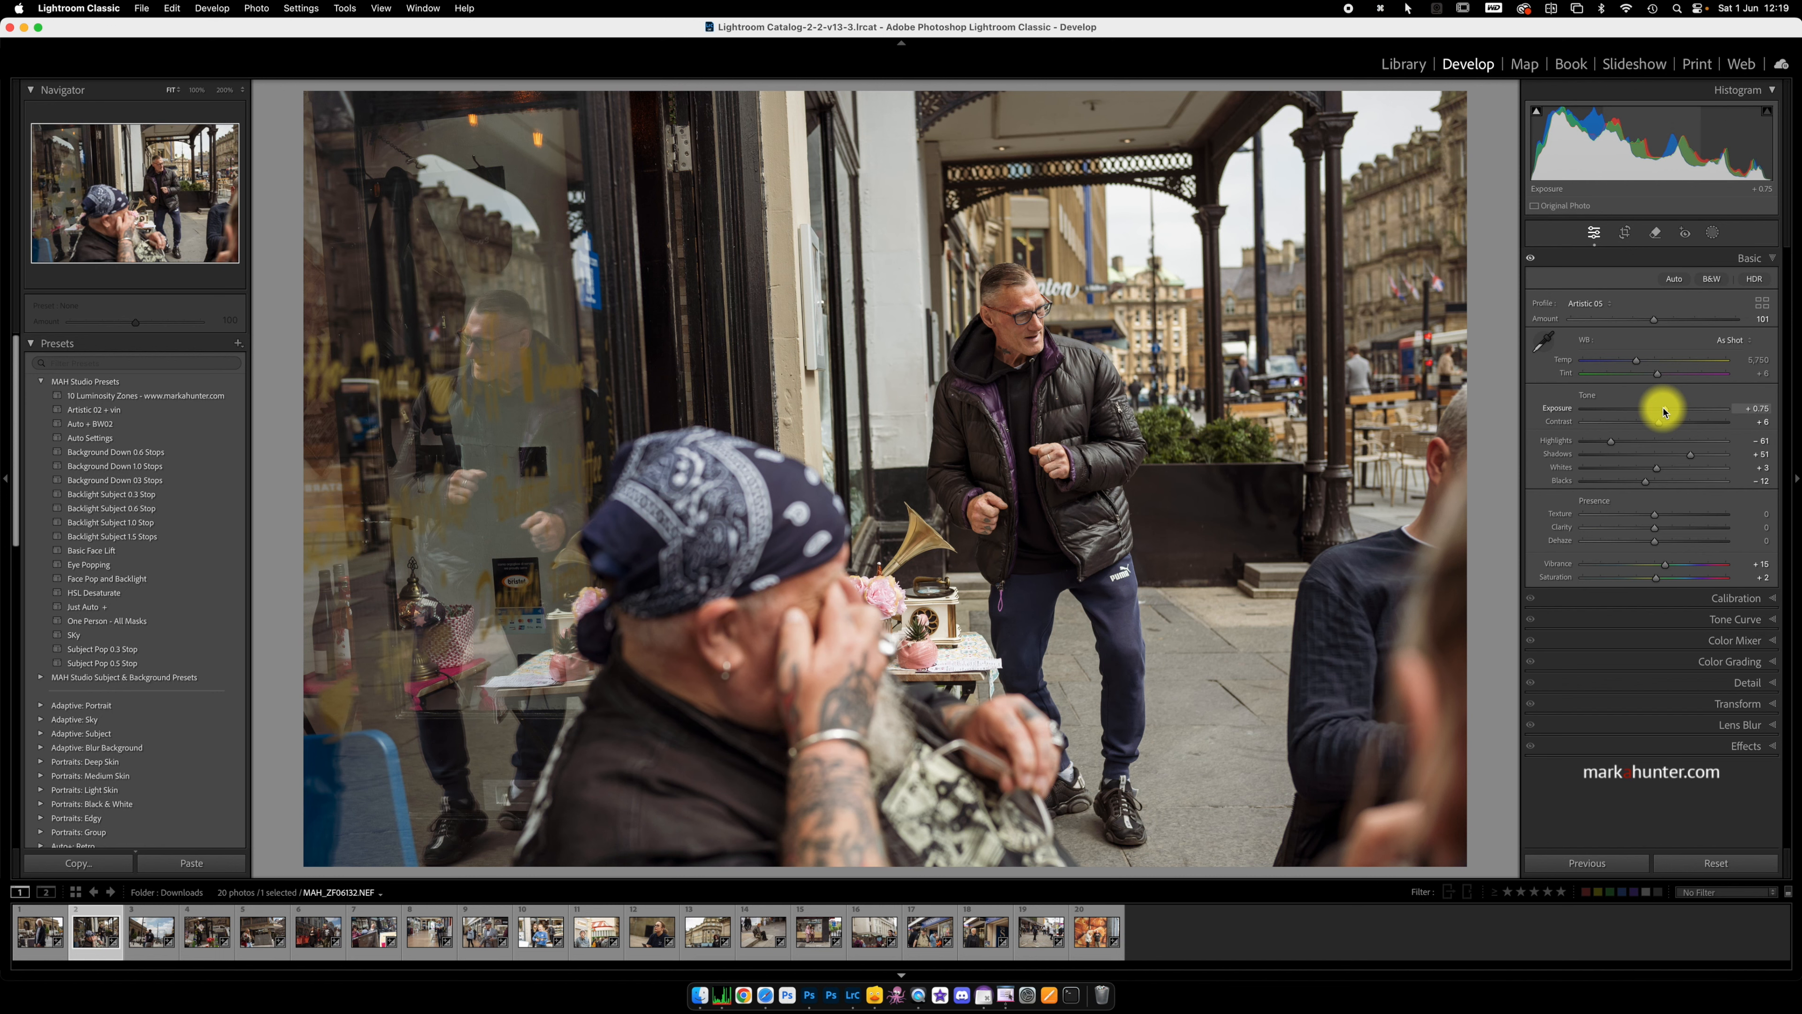
# Step: Check the third and fourth photos in Develop, and return to the Library grid to review the remaining photos
pyautogui.press('Right')
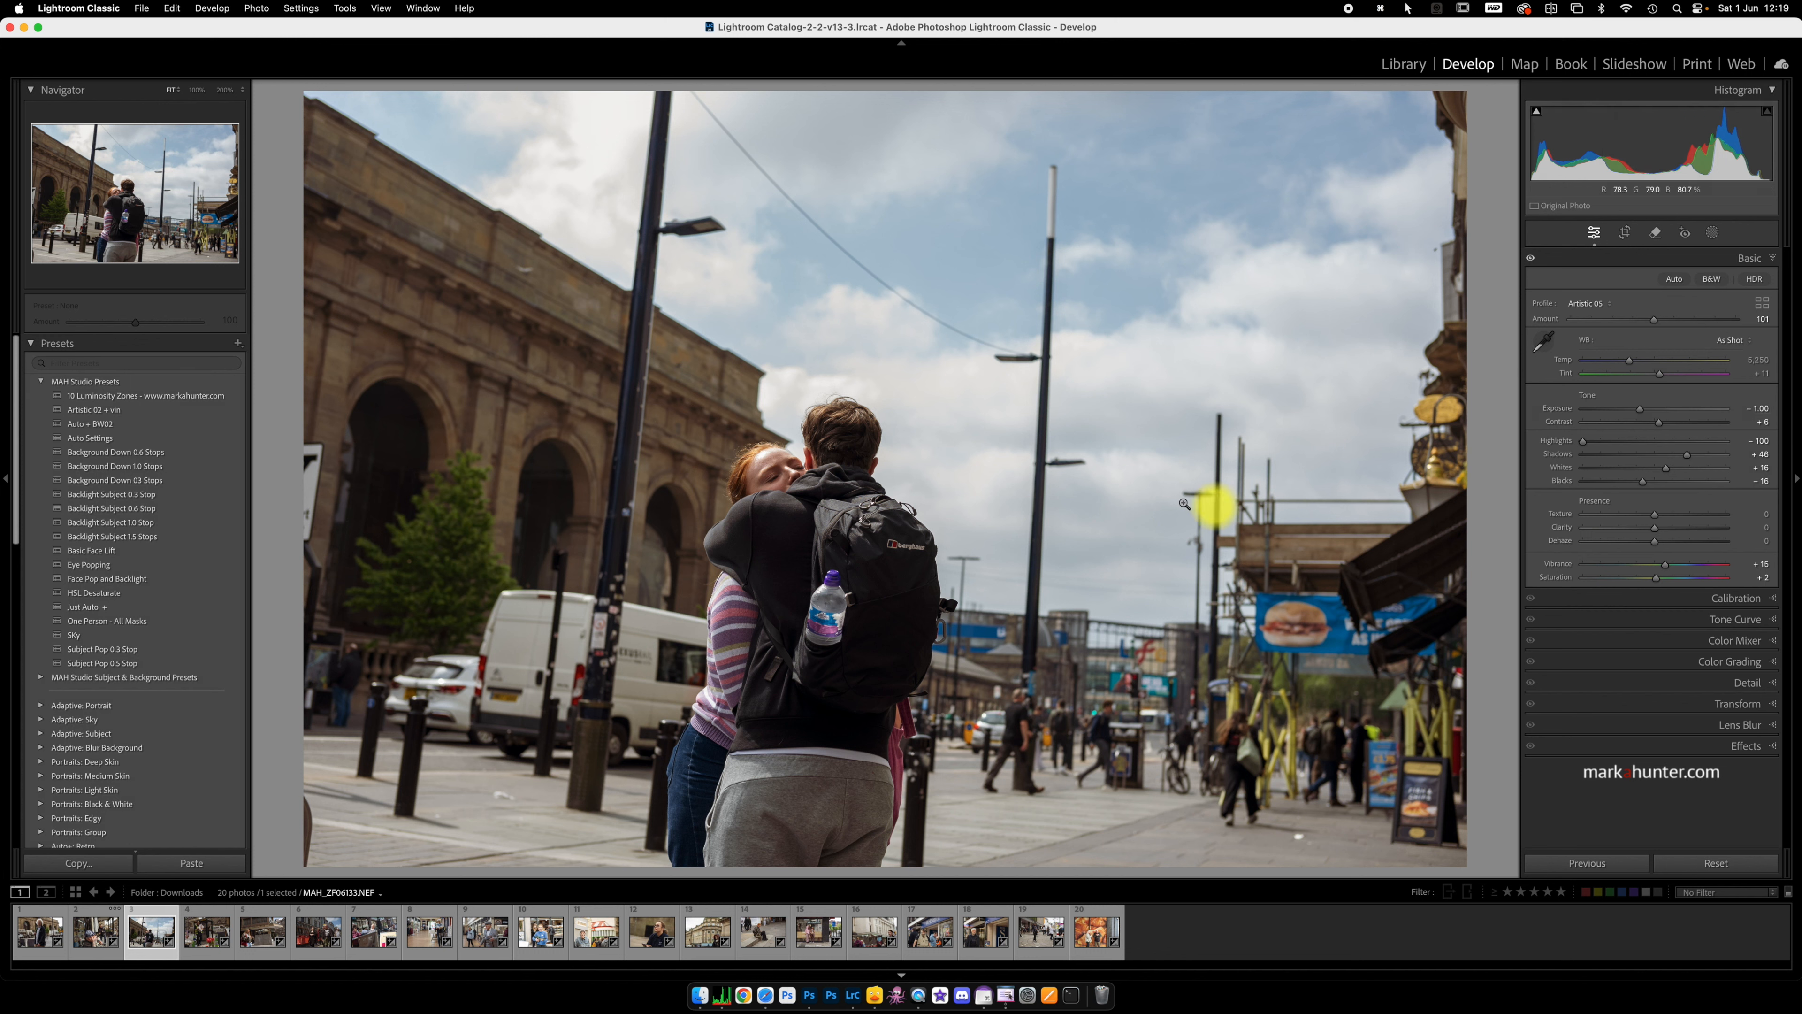
pyautogui.click(938, 466)
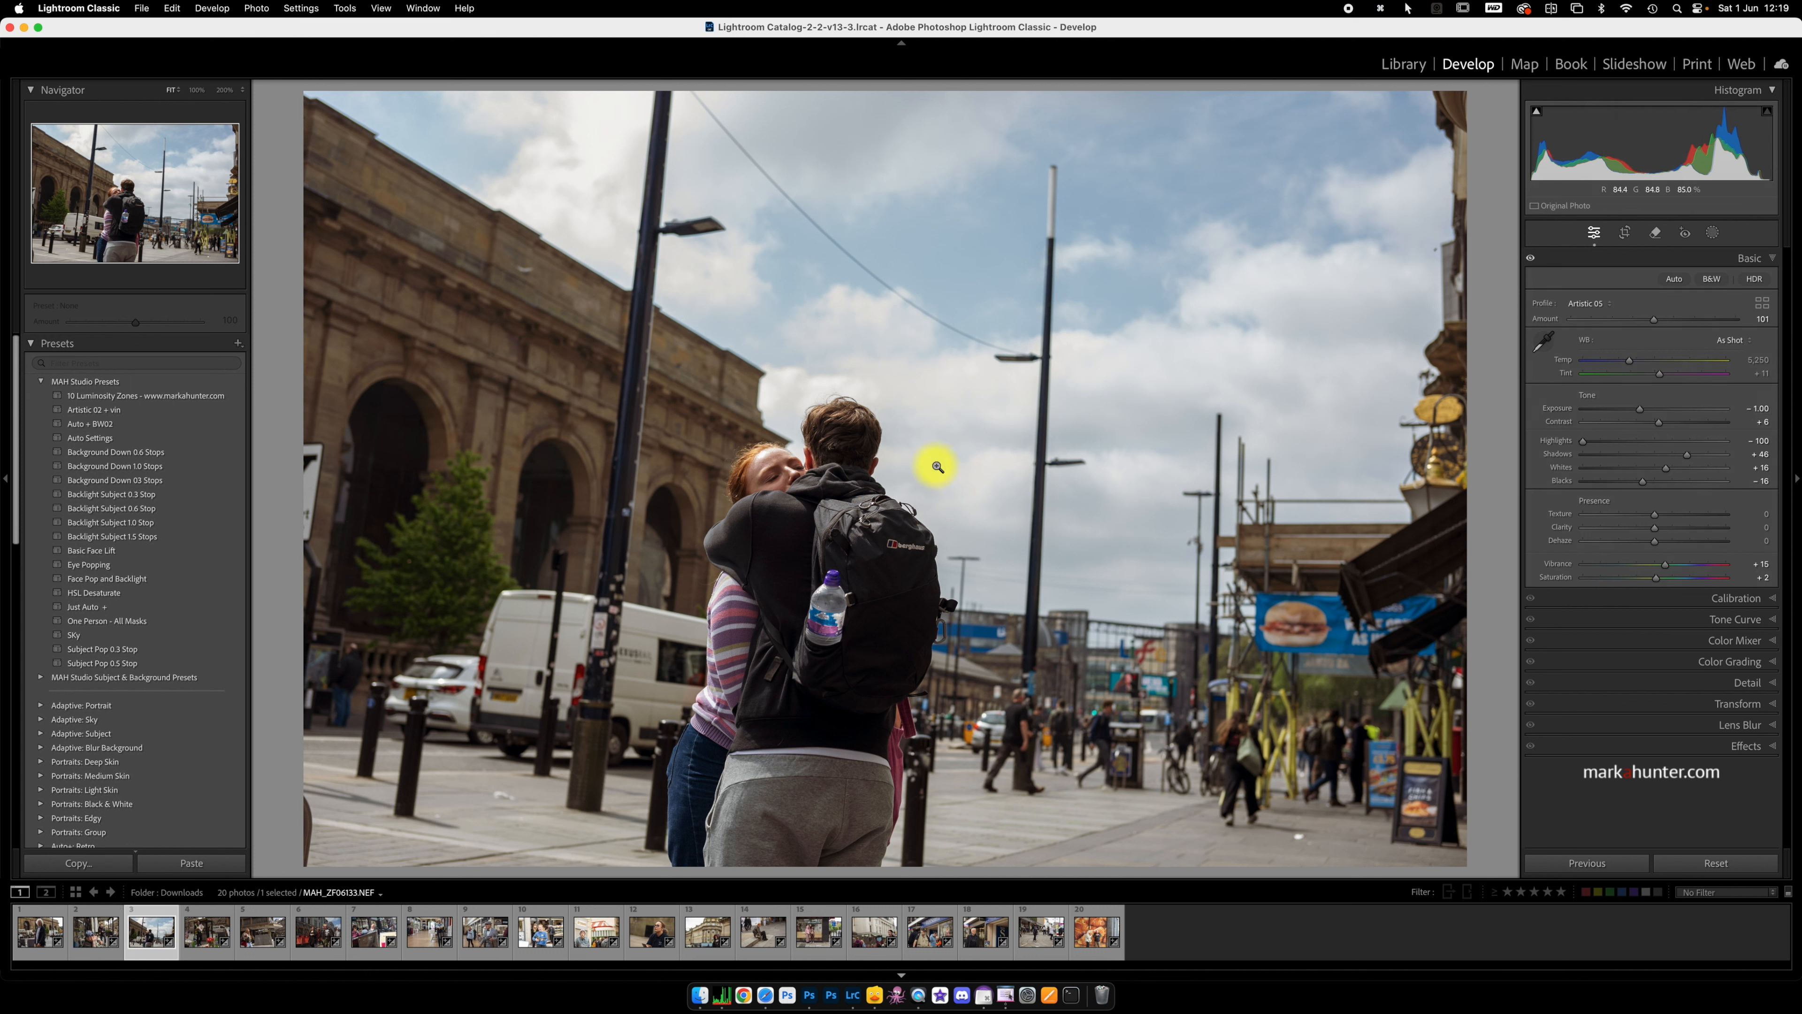
pyautogui.press('Right')
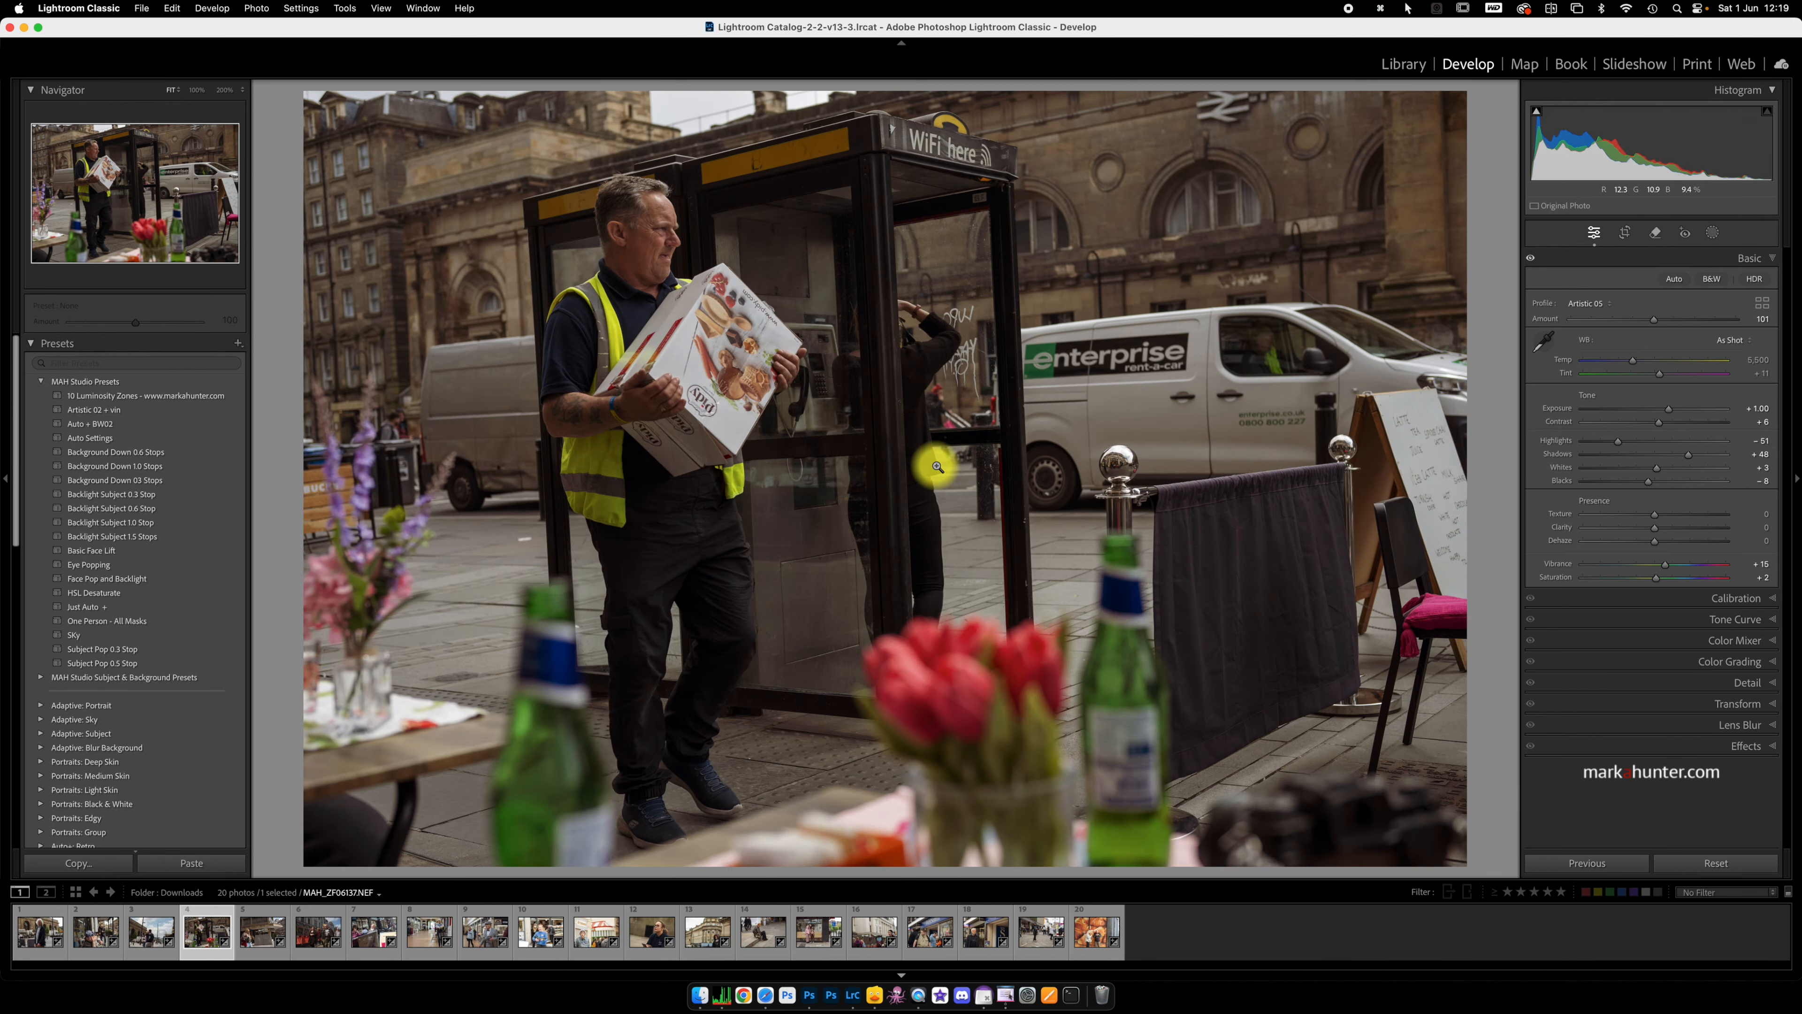
pyautogui.press('g')
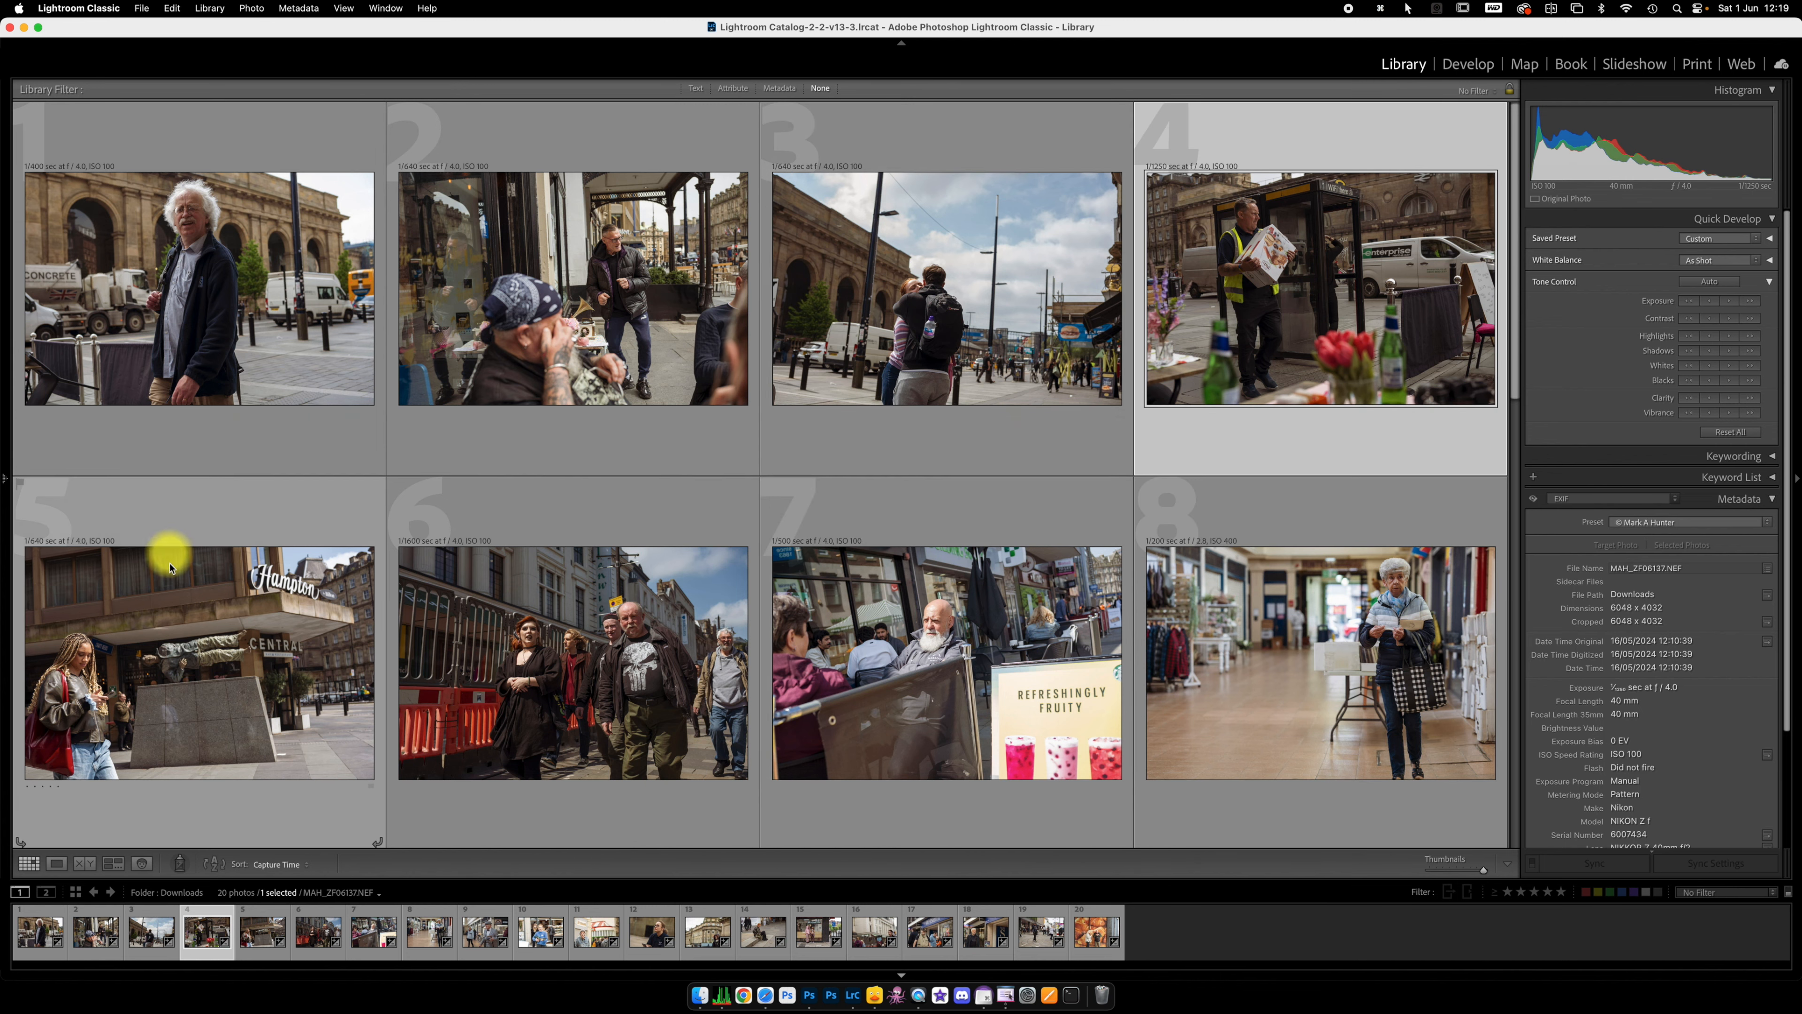
pyautogui.scroll(-5, 1166, 648)
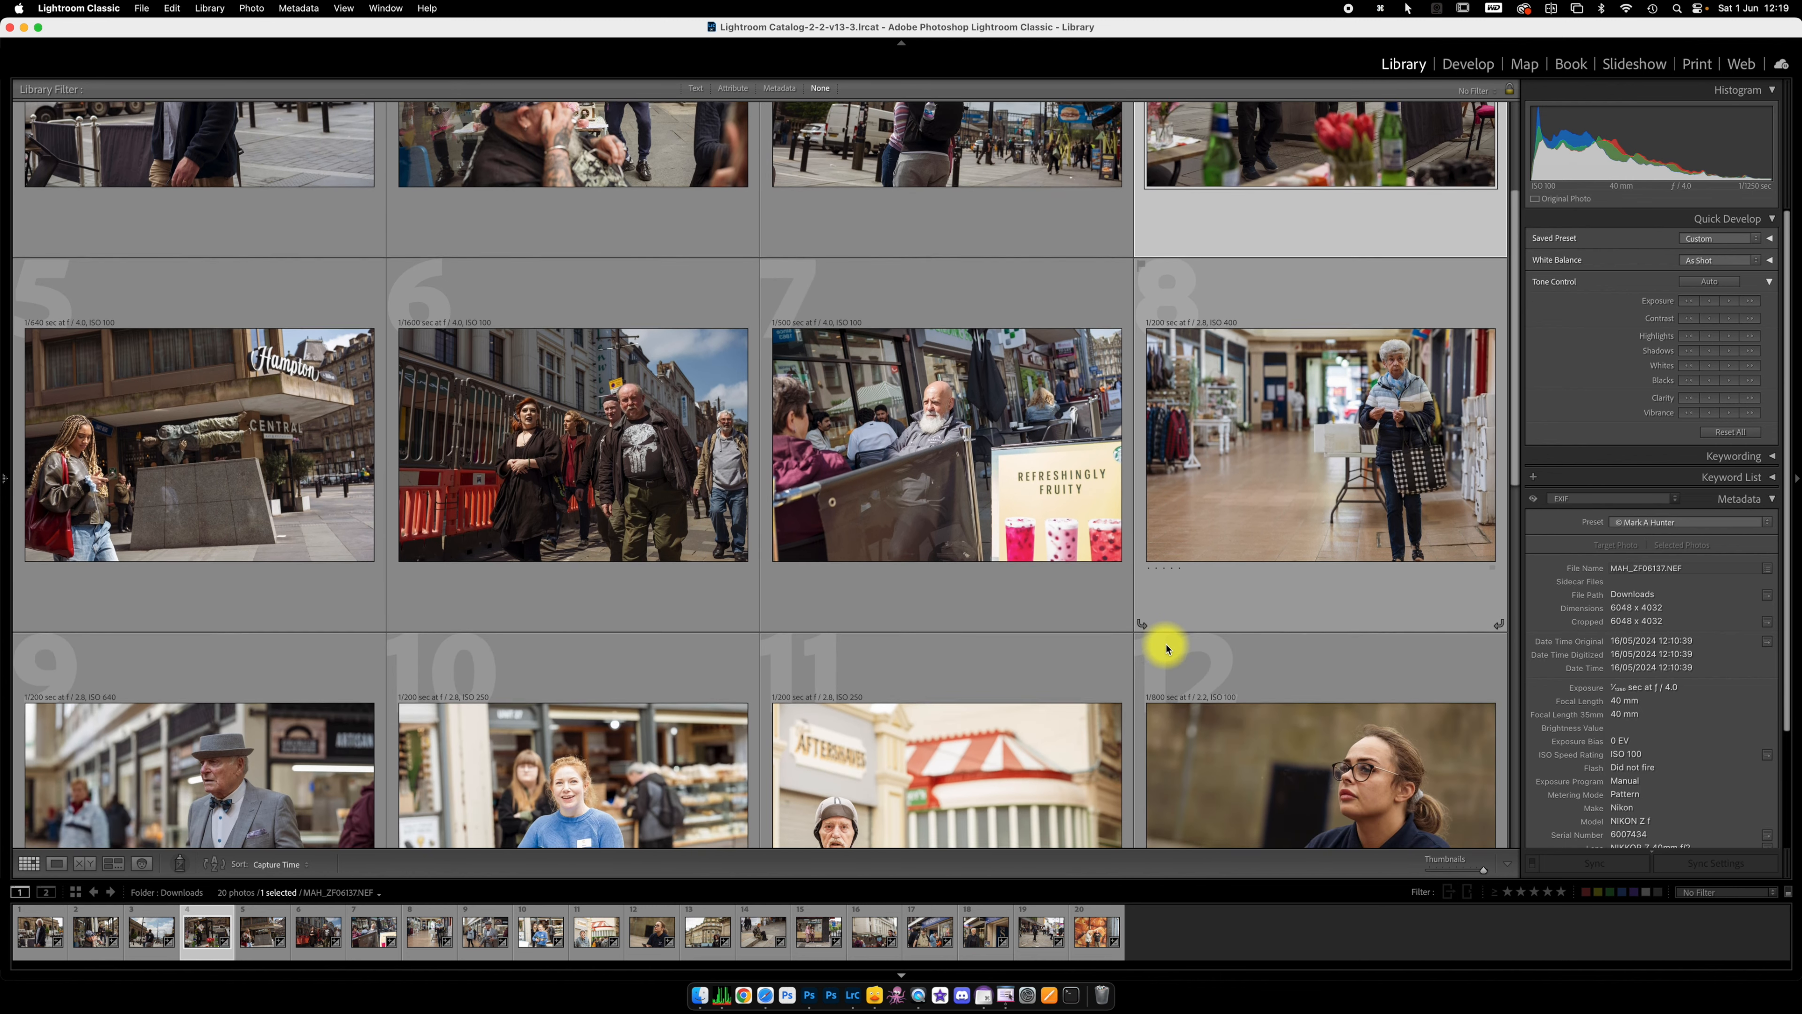
# Step: Use Quick Develop to lower the eleventh photo's Exposure by one stop and raise it back by a third of a stop
pyautogui.scroll(-4, 1166, 648)
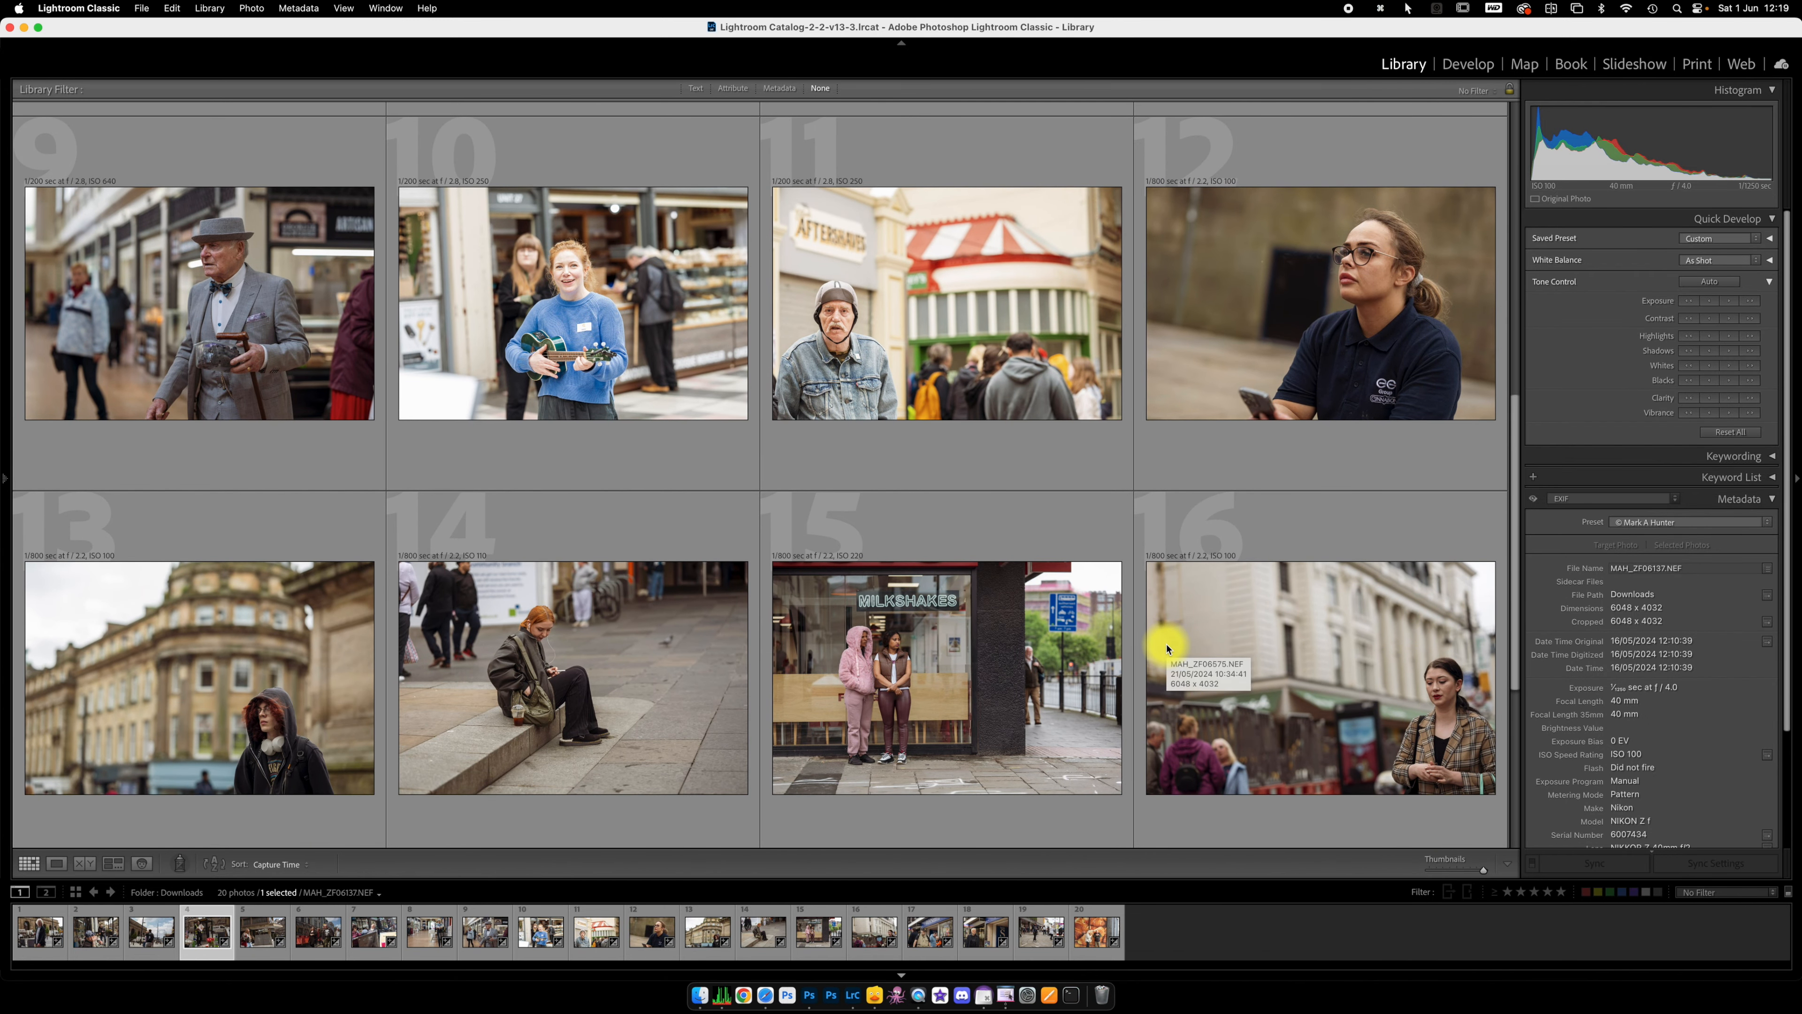
pyautogui.click(957, 299)
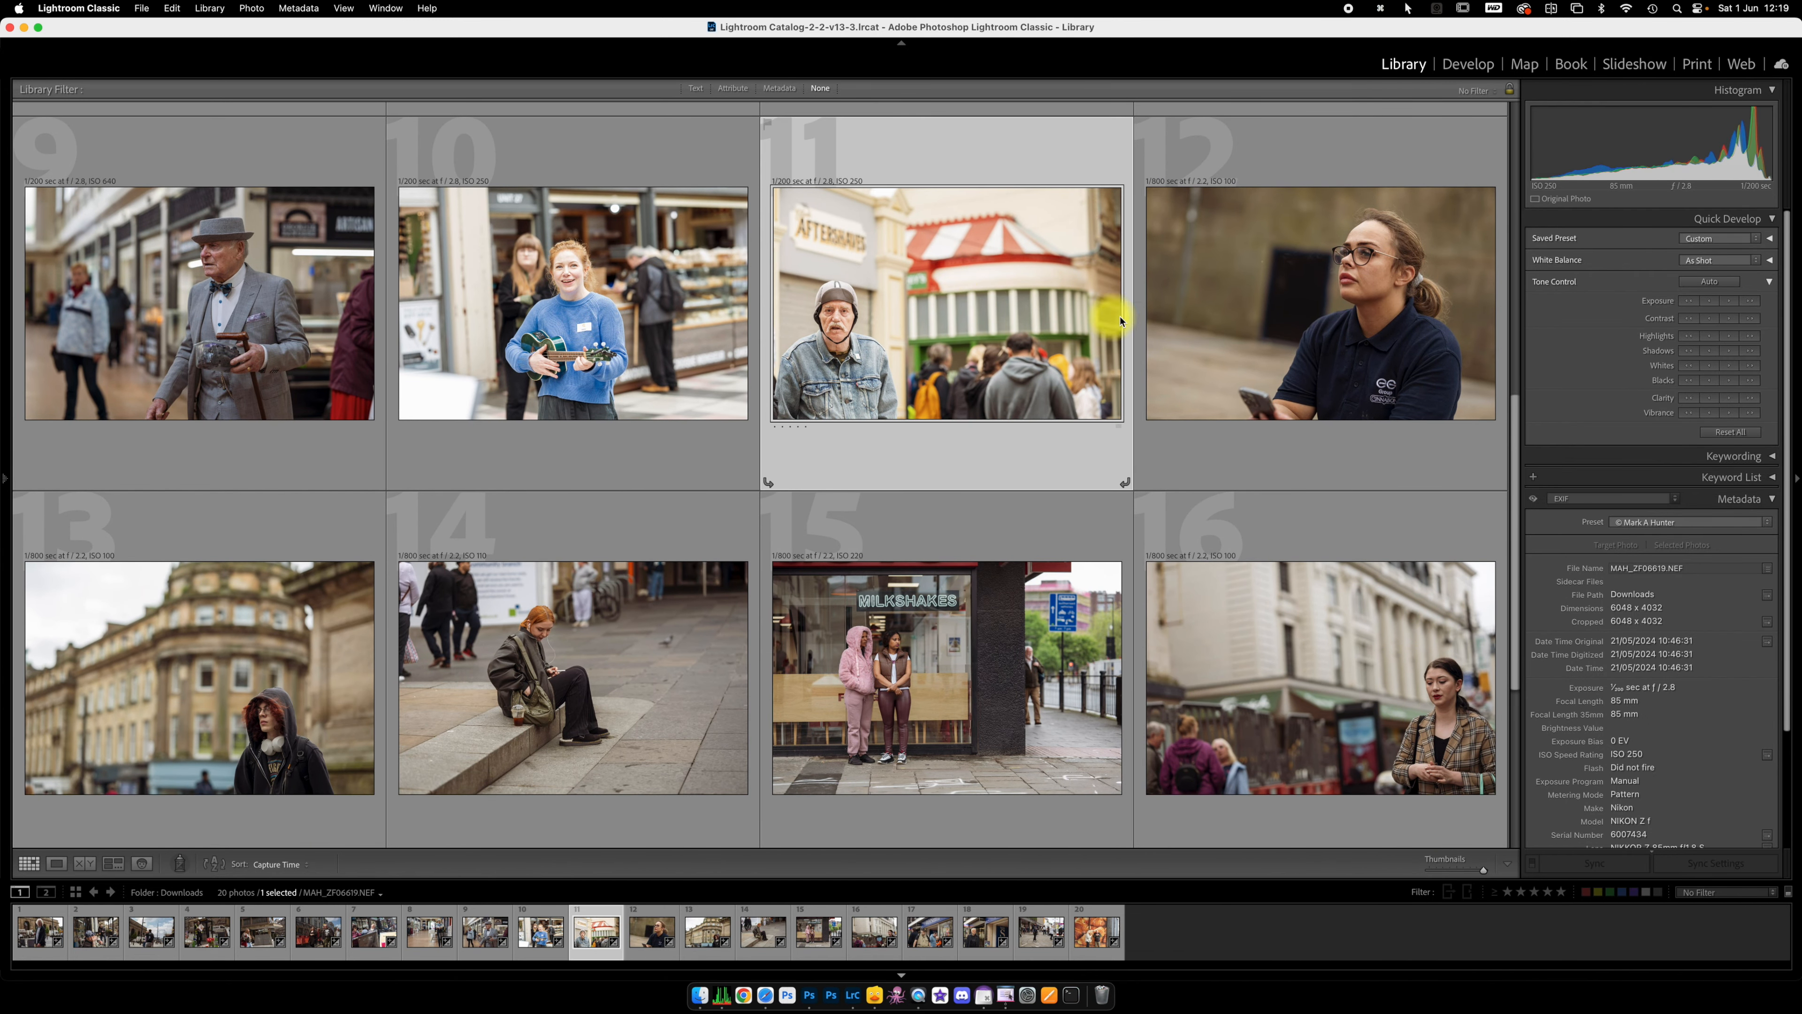
pyautogui.click(1689, 302)
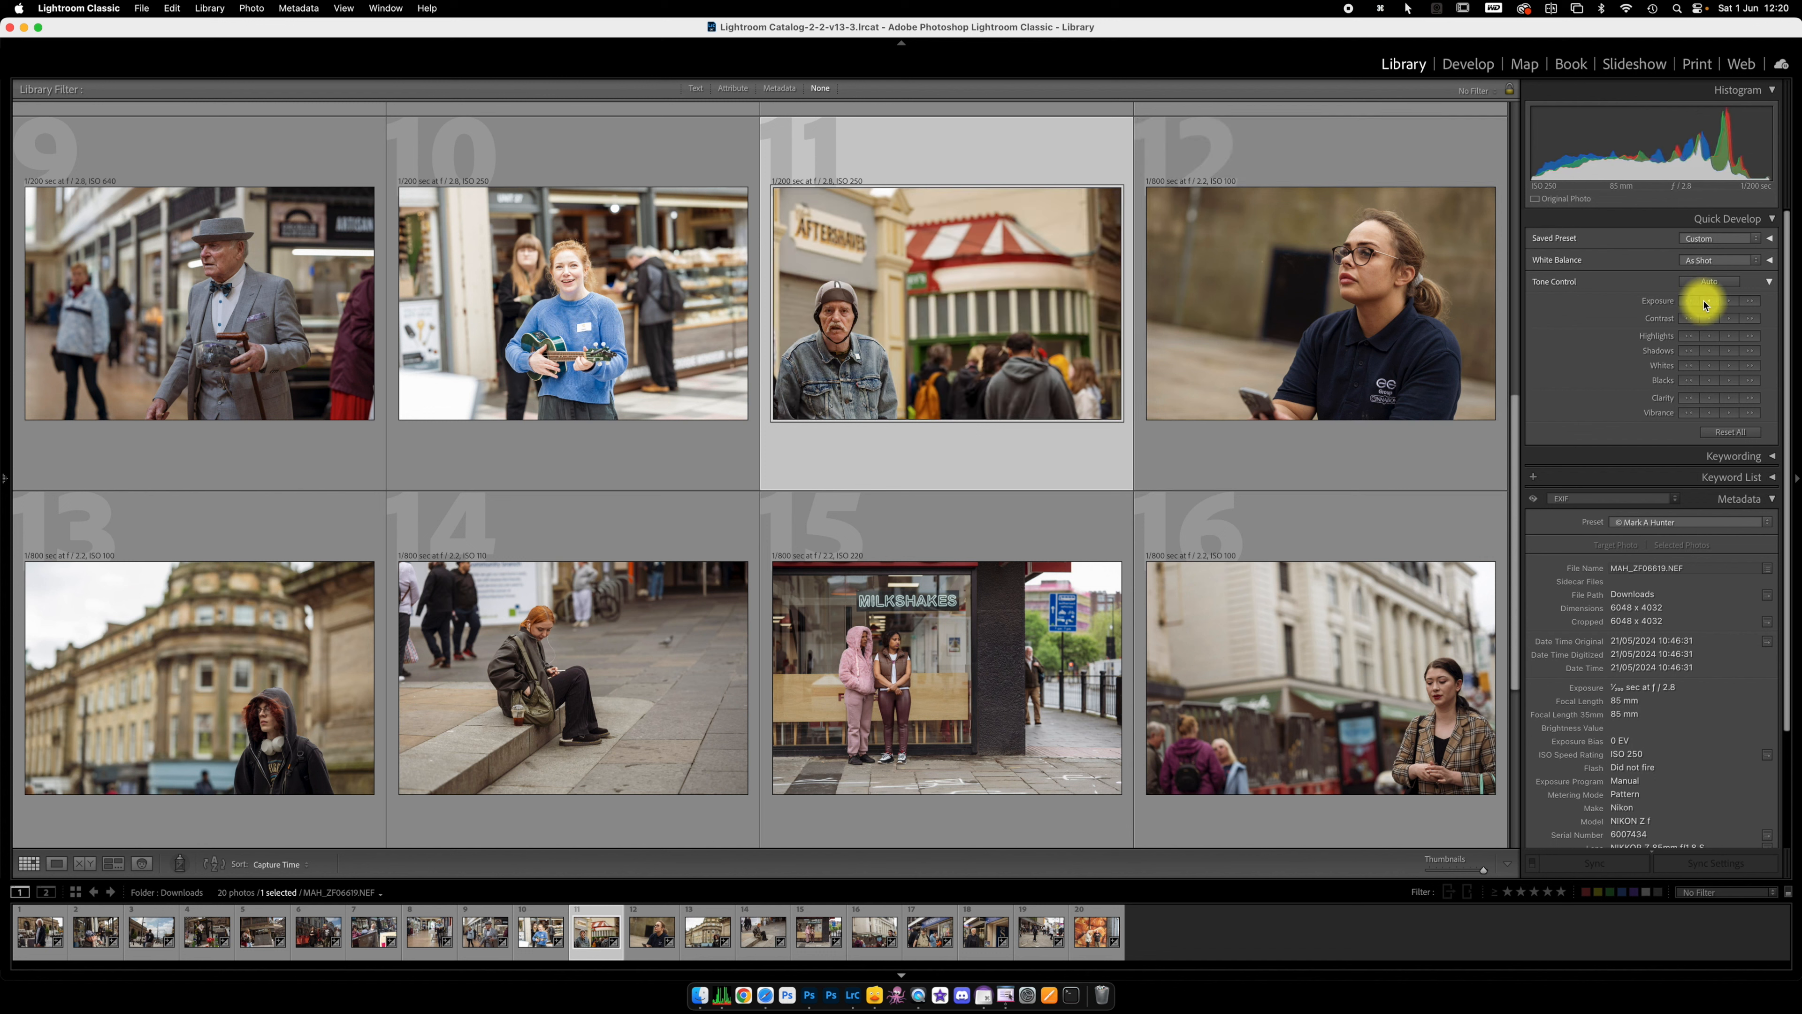
pyautogui.click(1730, 302)
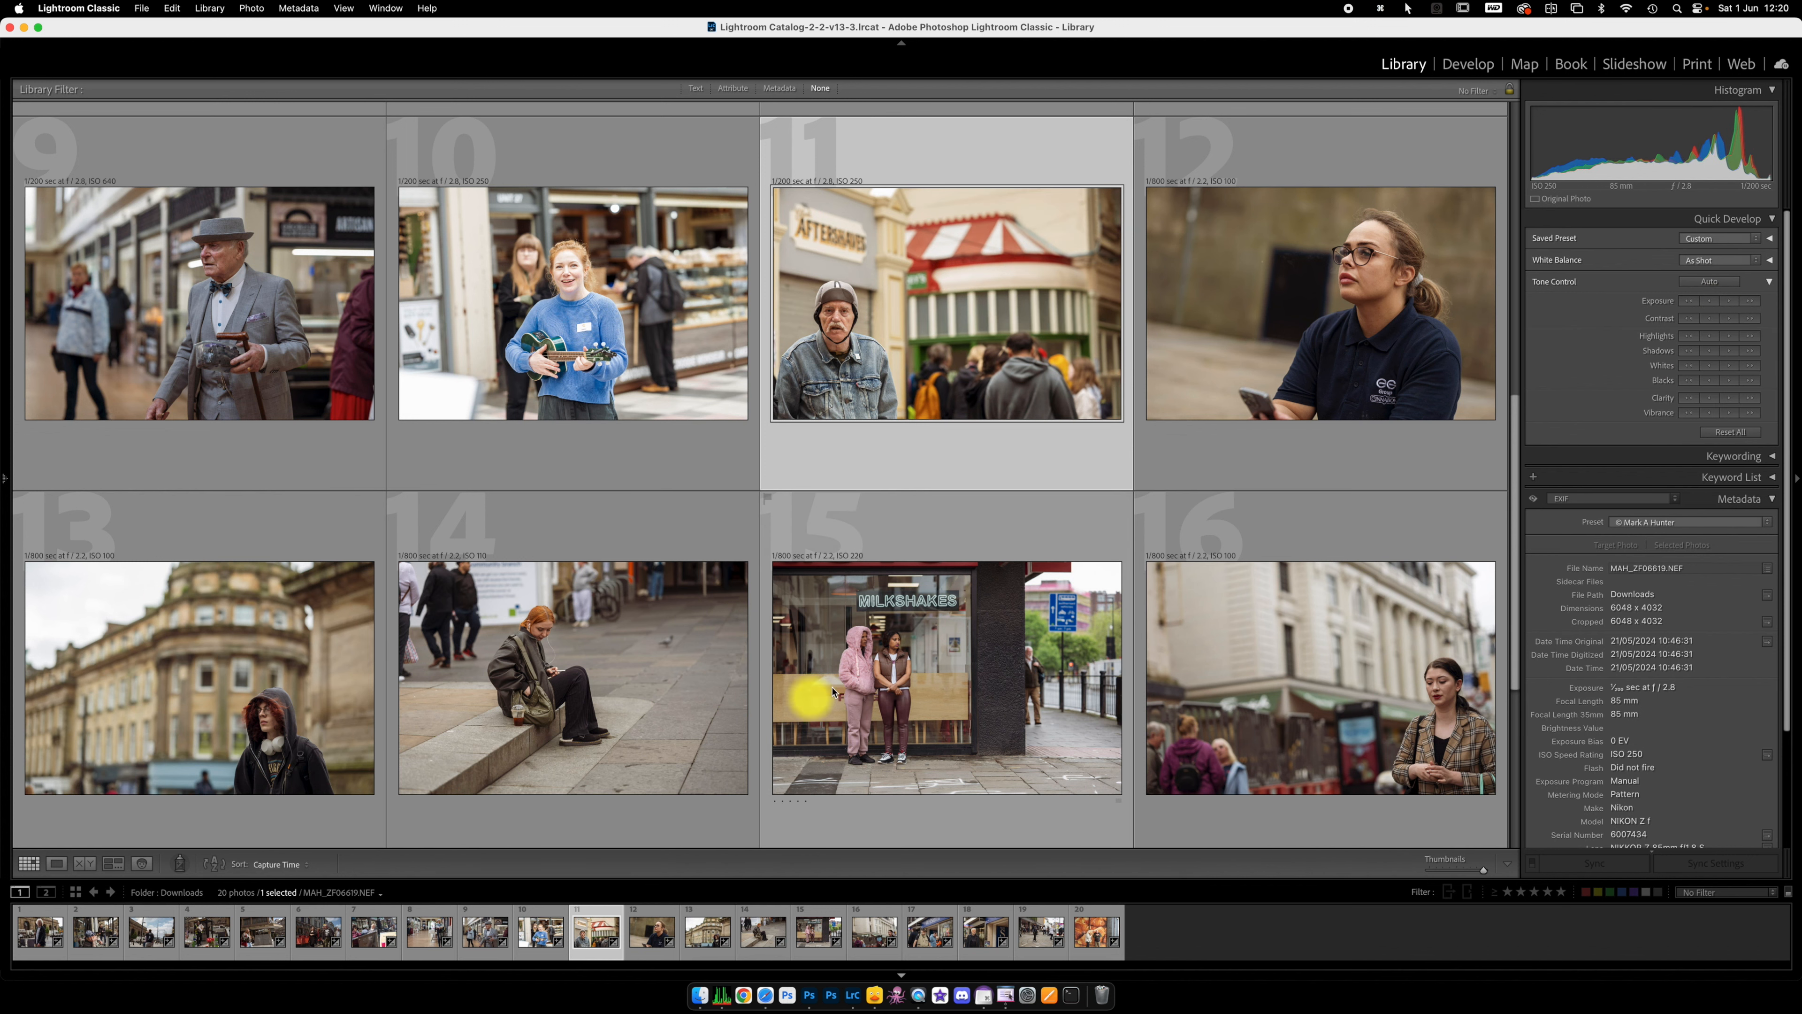
pyautogui.scroll(-2, 872, 665)
pyautogui.scroll(-5, 872, 665)
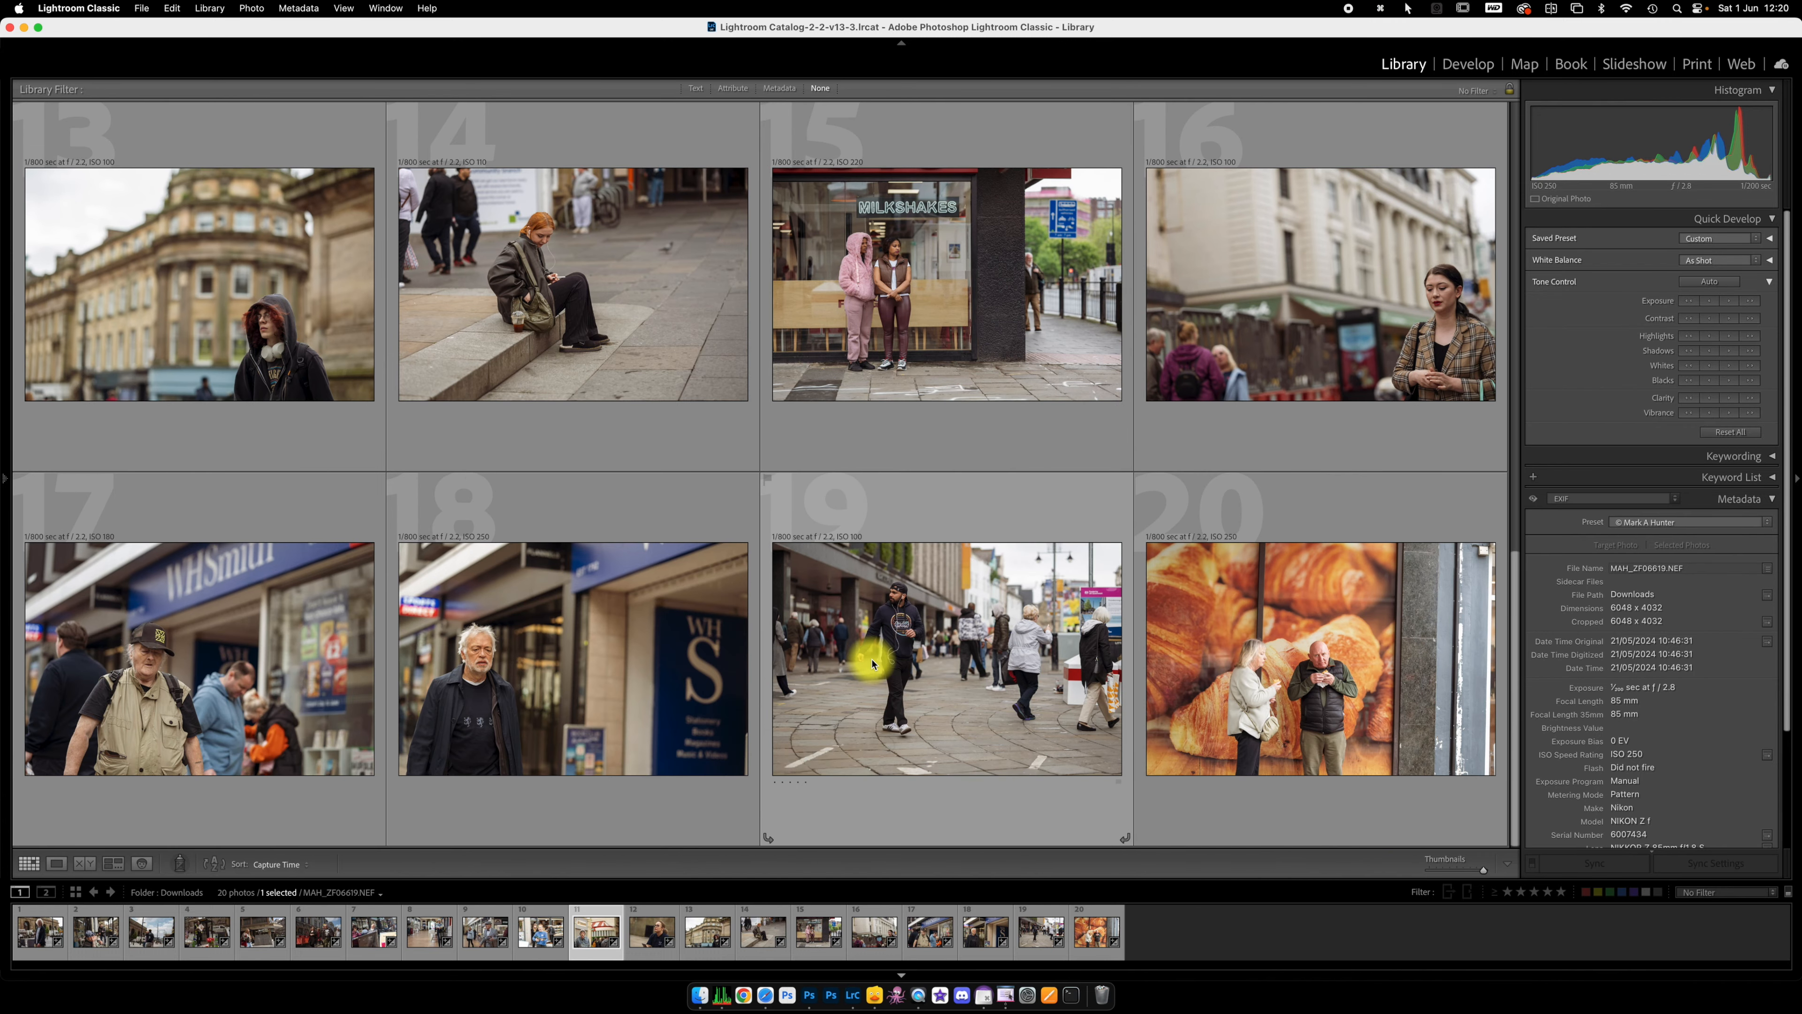
pyautogui.click(1320, 633)
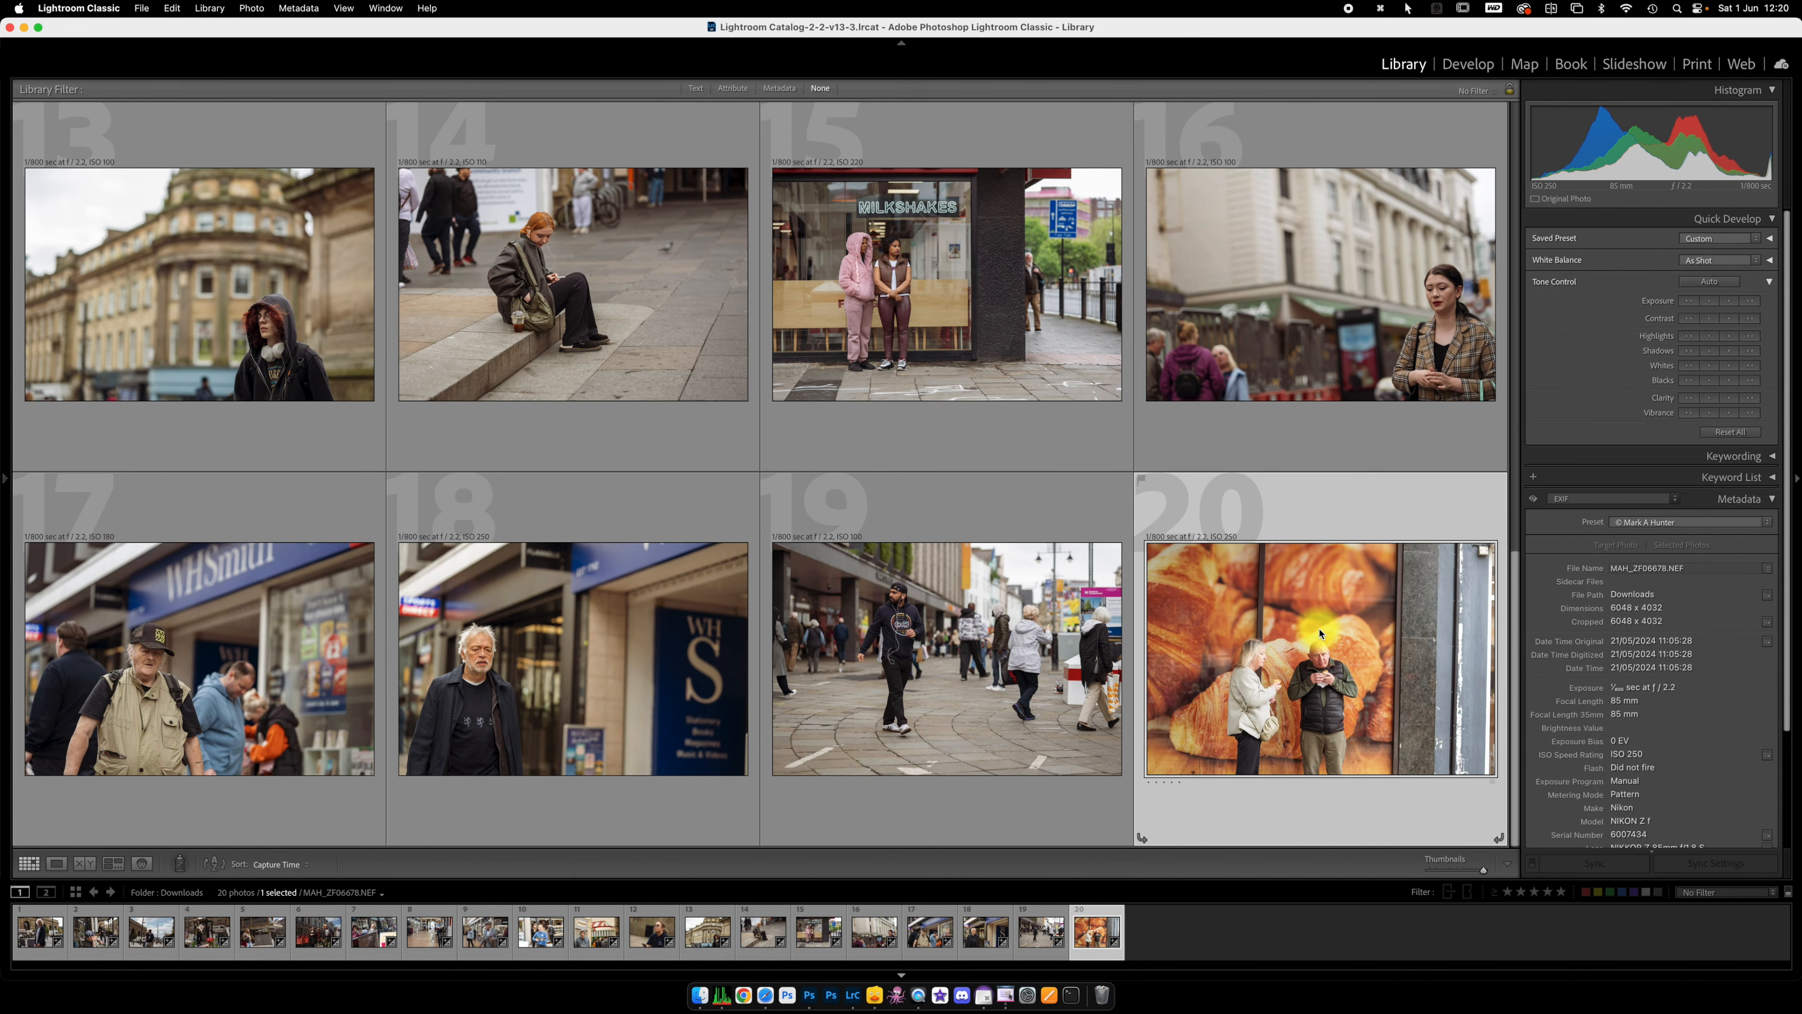
pyautogui.press('BackSpace')
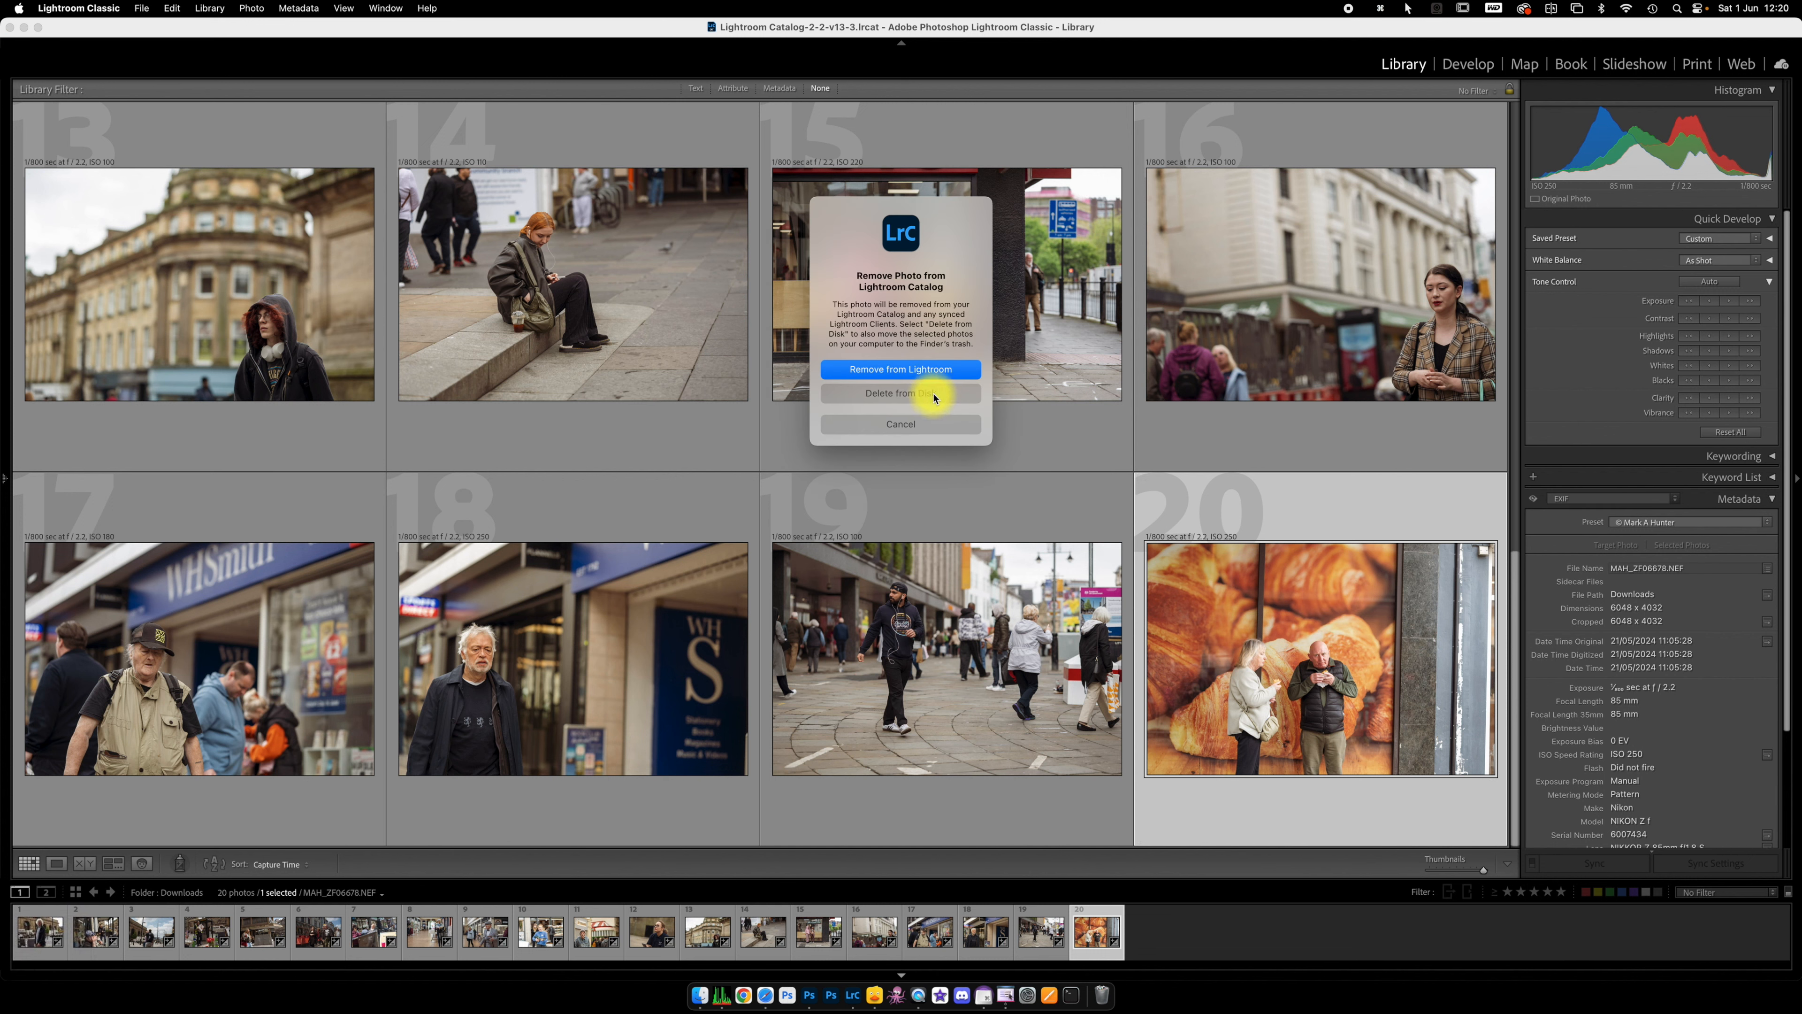
pyautogui.click(926, 422)
# Step: Review the edited photos across the whole Library grid for consistent exposure
pyautogui.scroll(3, 1033, 504)
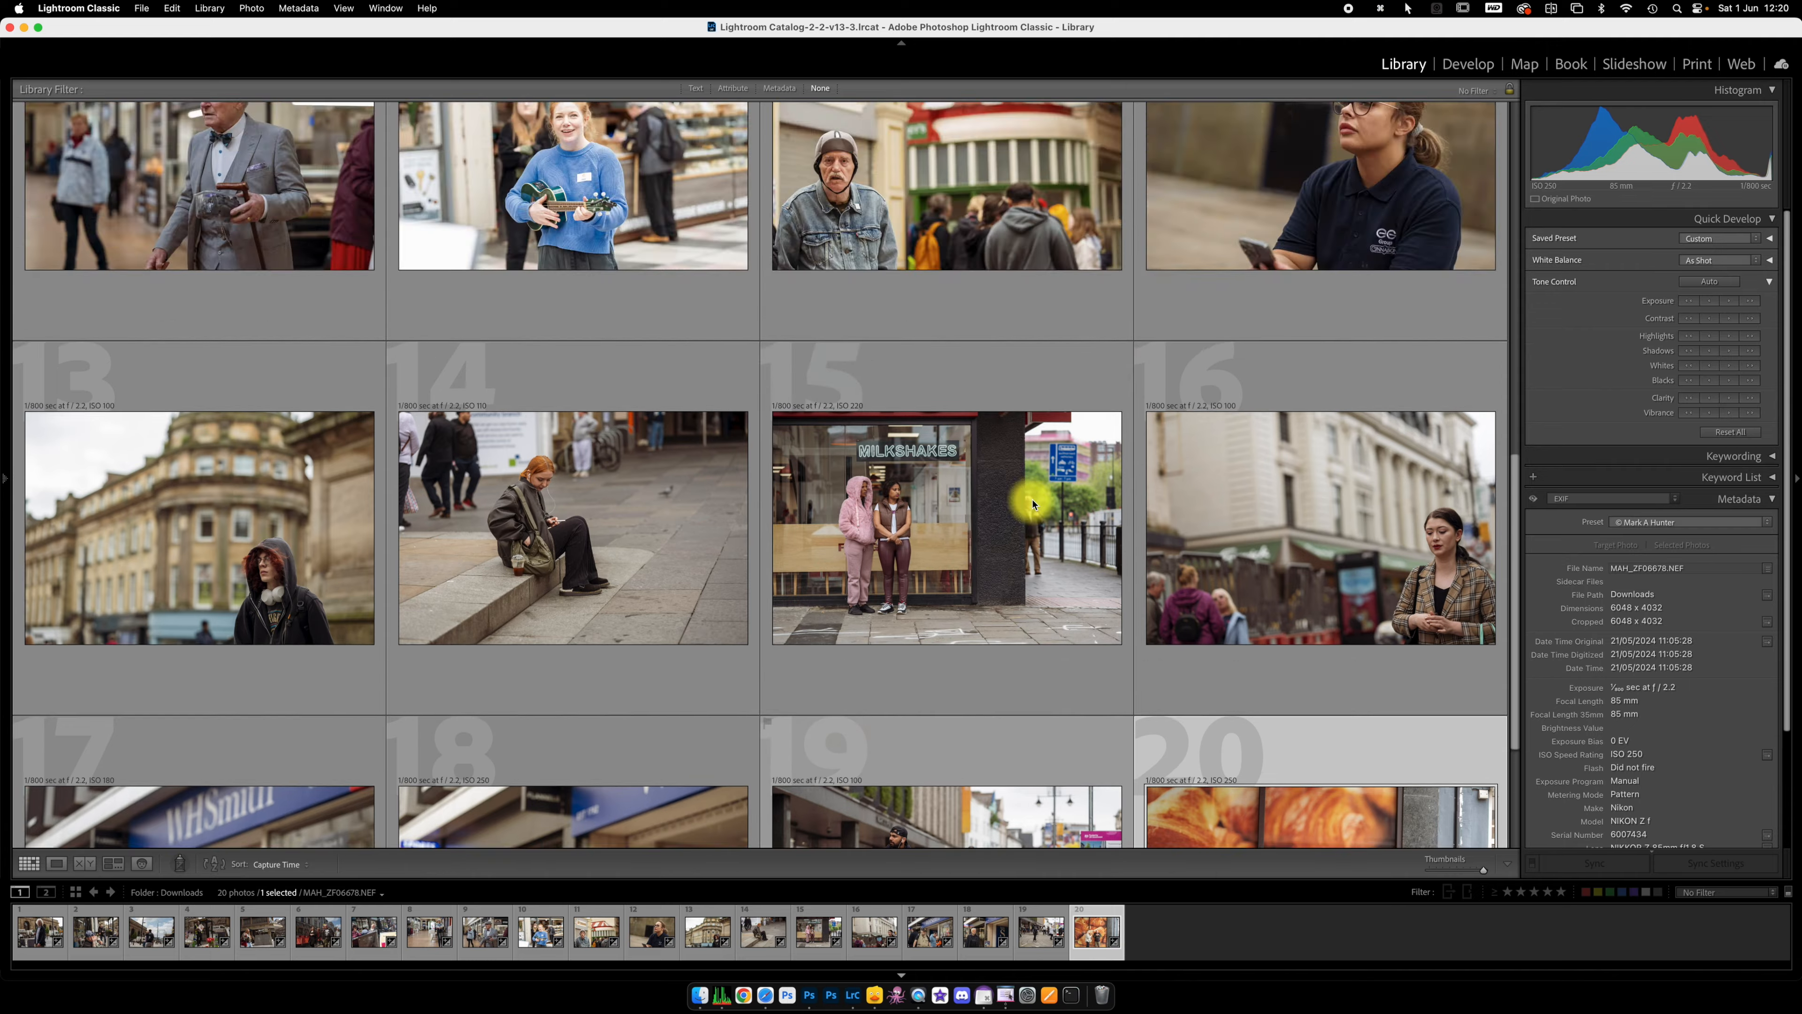
pyautogui.scroll(10, 1032, 504)
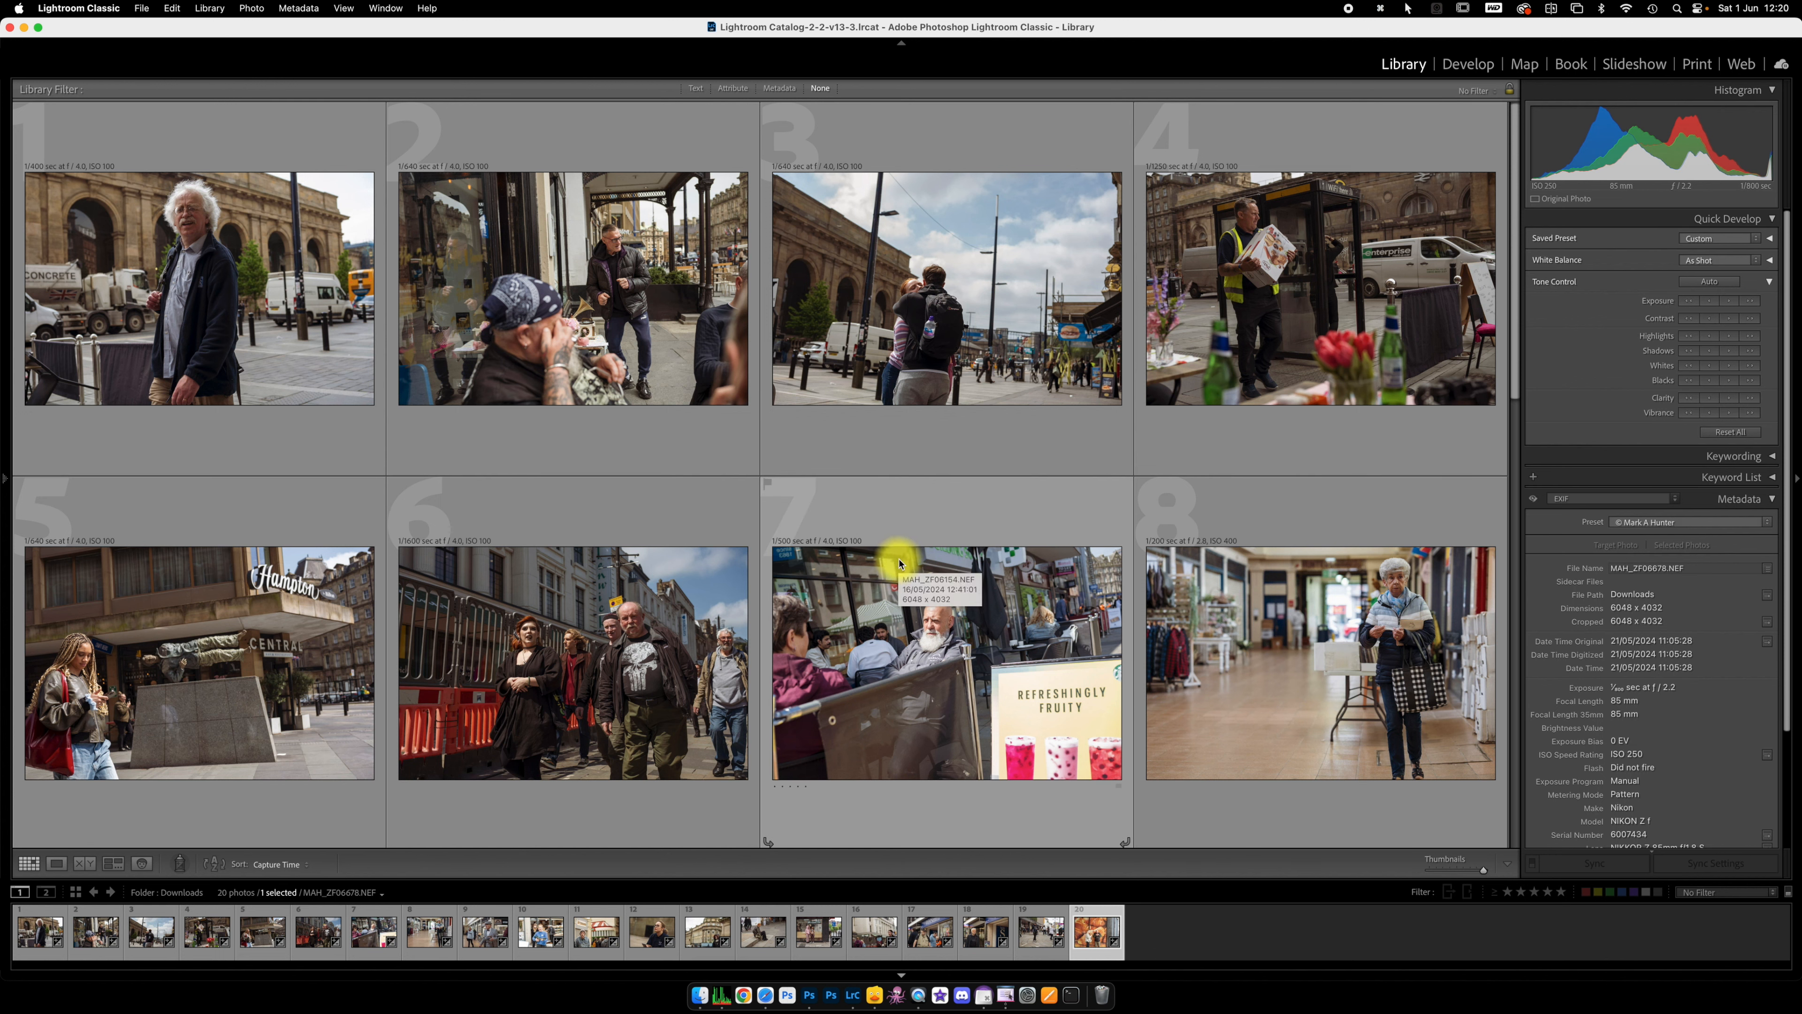
pyautogui.scroll(-3, 913, 528)
pyautogui.scroll(-4, 1210, 533)
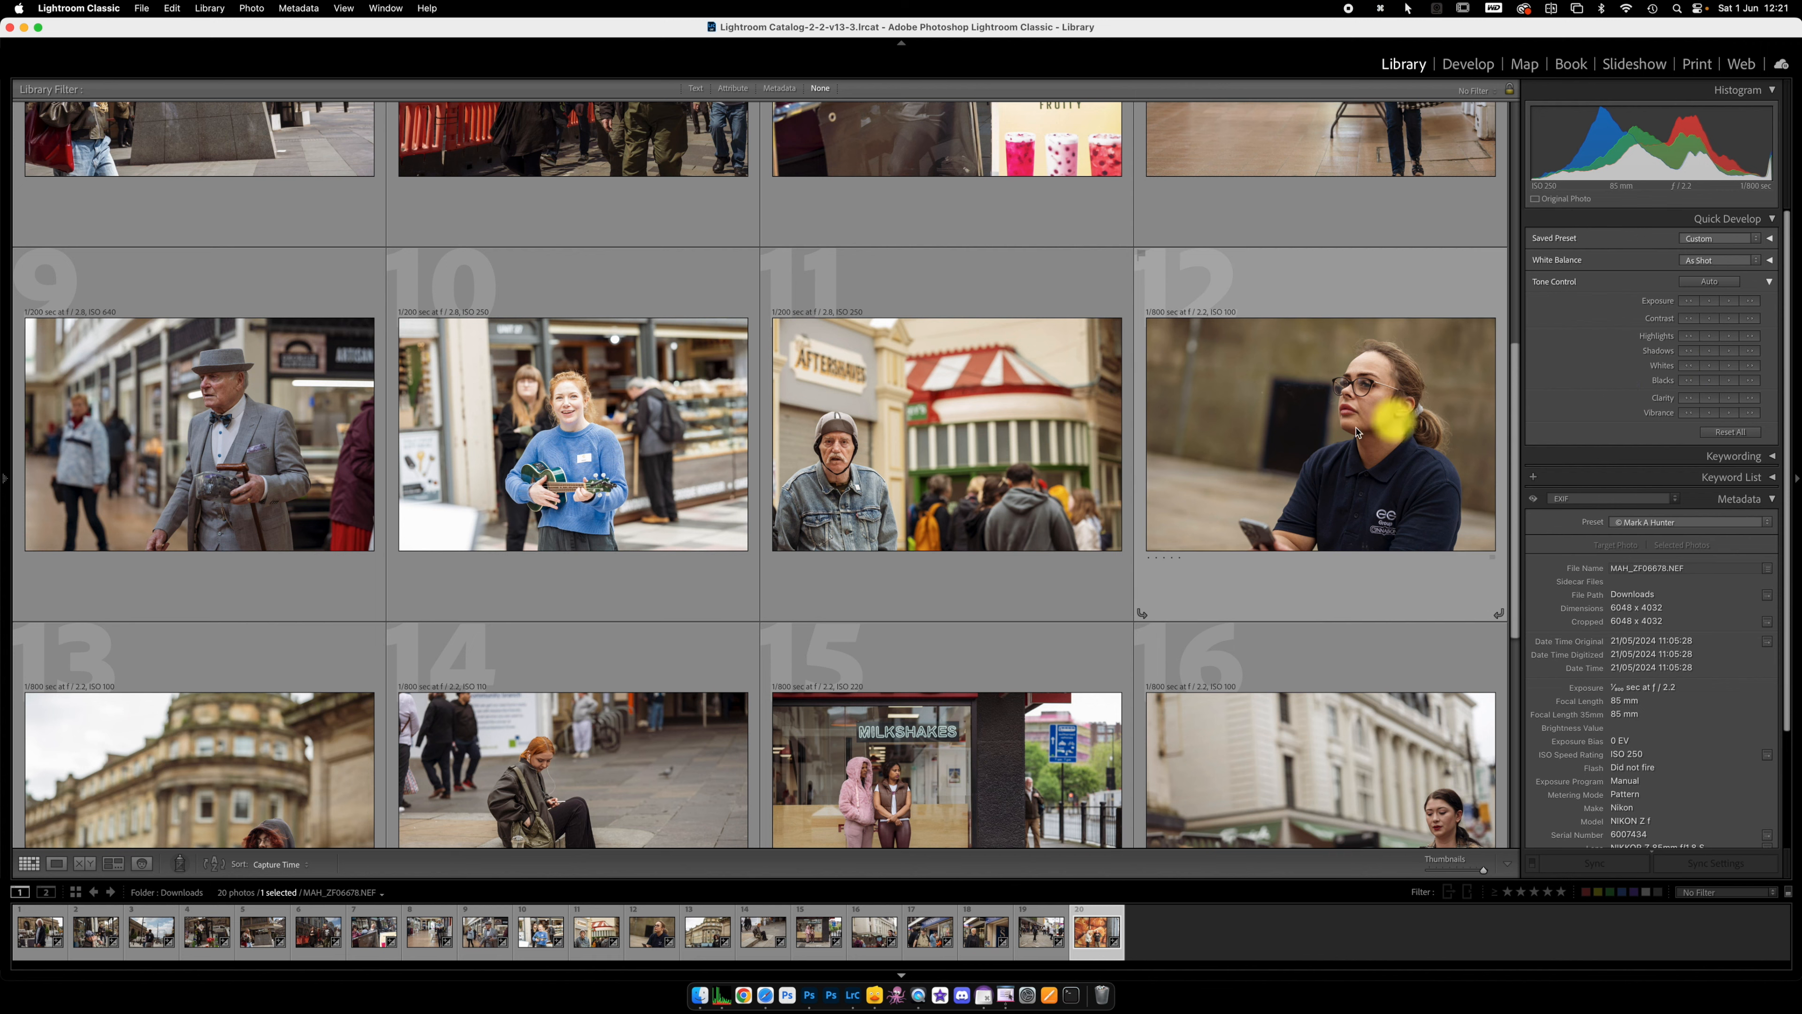
pyautogui.scroll(-2, 1215, 497)
pyautogui.scroll(-3, 1210, 496)
pyautogui.scroll(3, 1064, 426)
# Step: Select the eleventh photo and shrink the grid thumbnails to six per row
pyautogui.click(944, 384)
pyautogui.press('-')
pyautogui.press('-')
pyautogui.scroll(2, 913, 362)
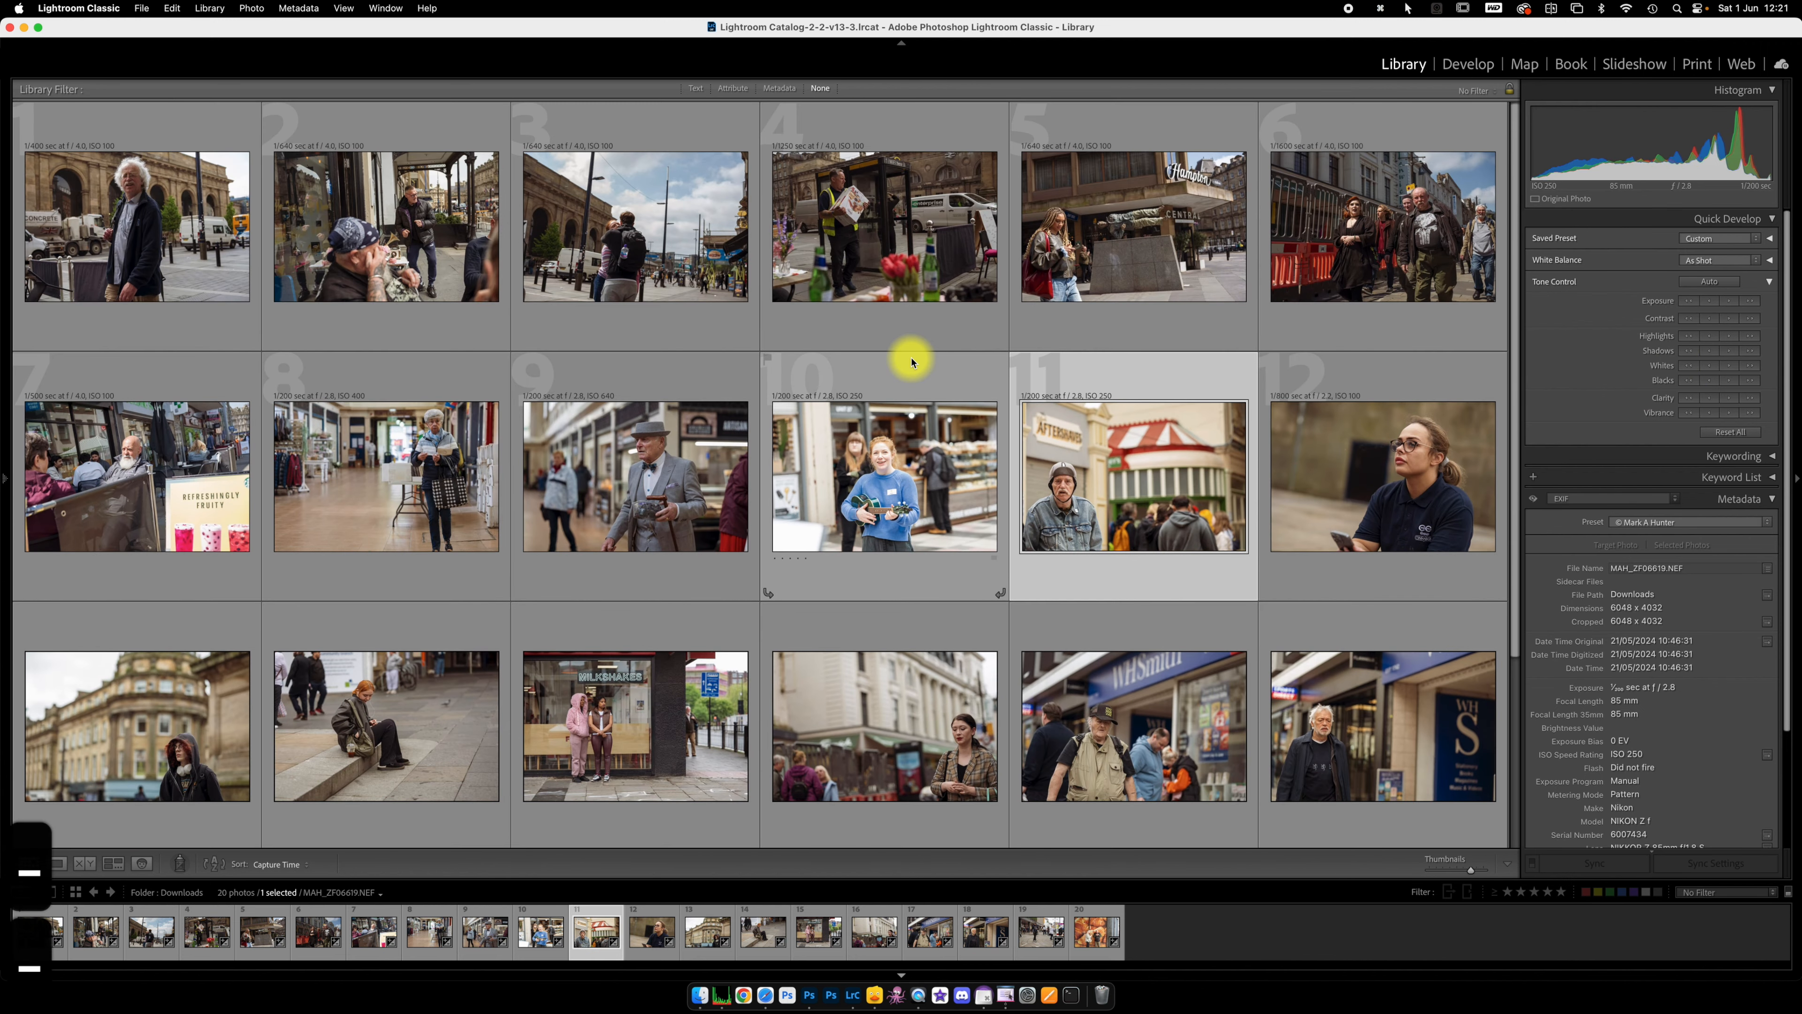
pyautogui.scroll(1, 912, 361)
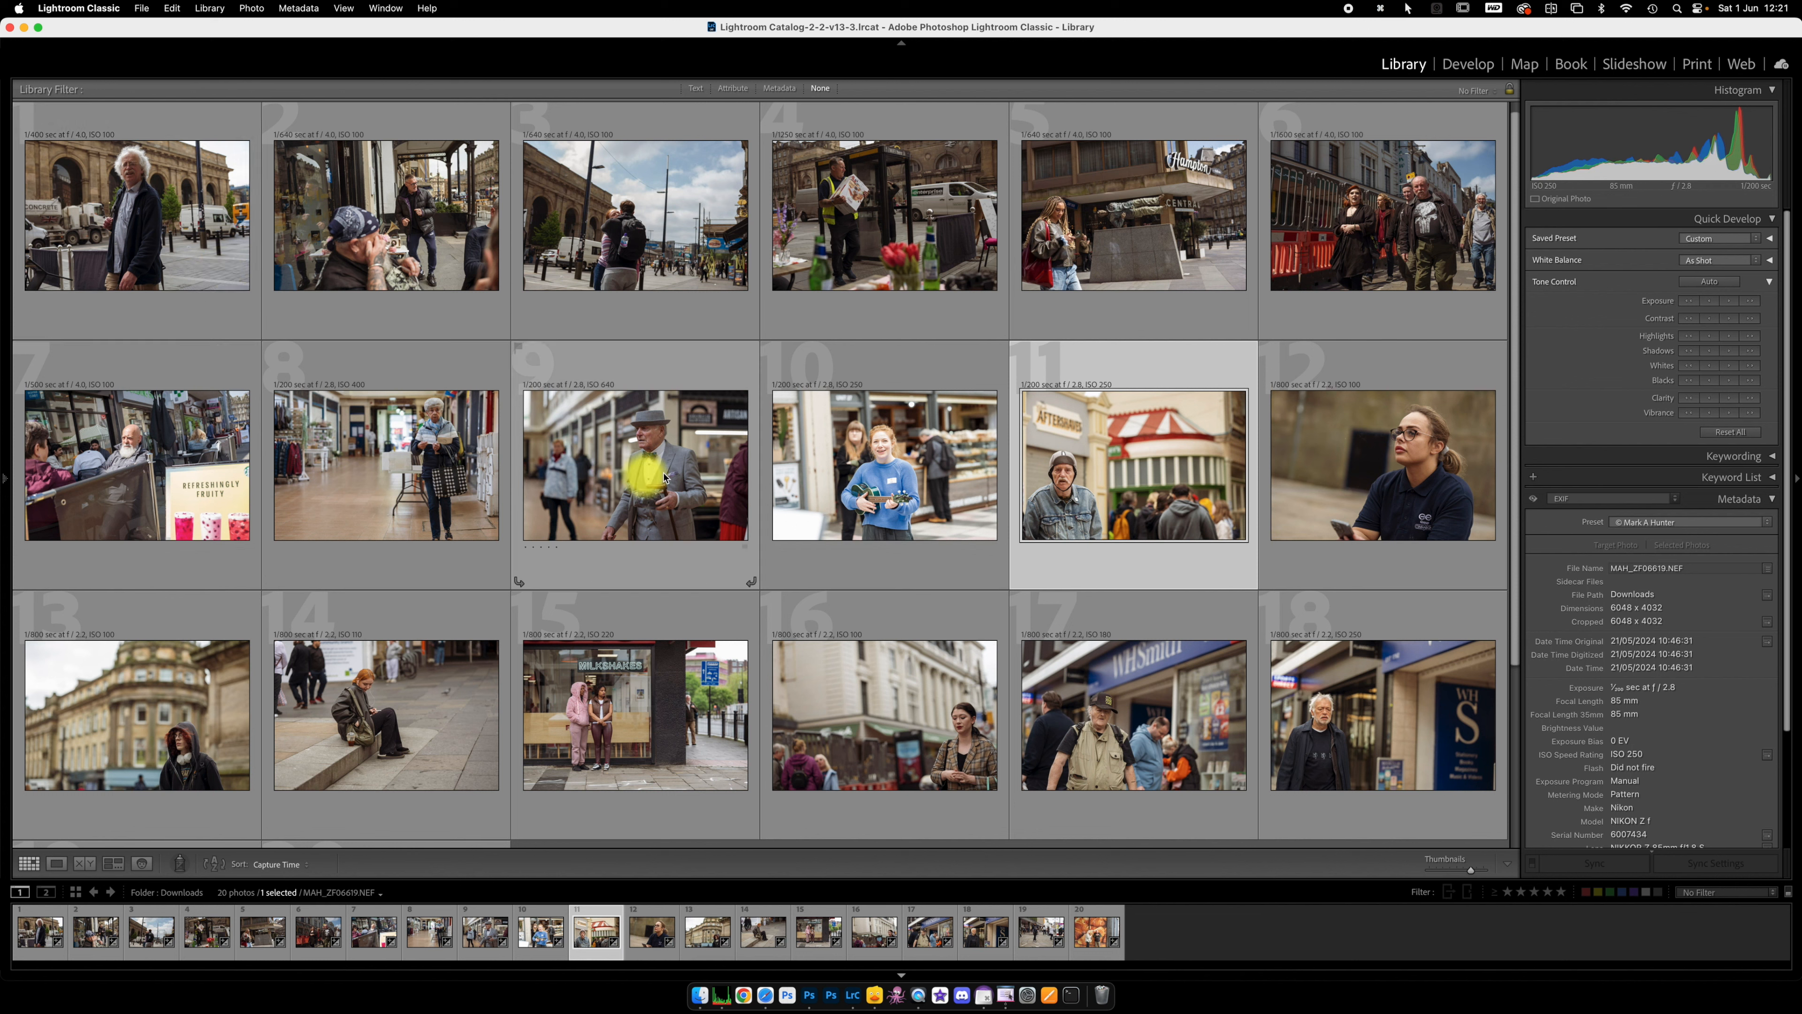
# Step: Select photos 9 to 14, 16 and 18 together in the grid, starting with photo 10
pyautogui.click(926, 464)
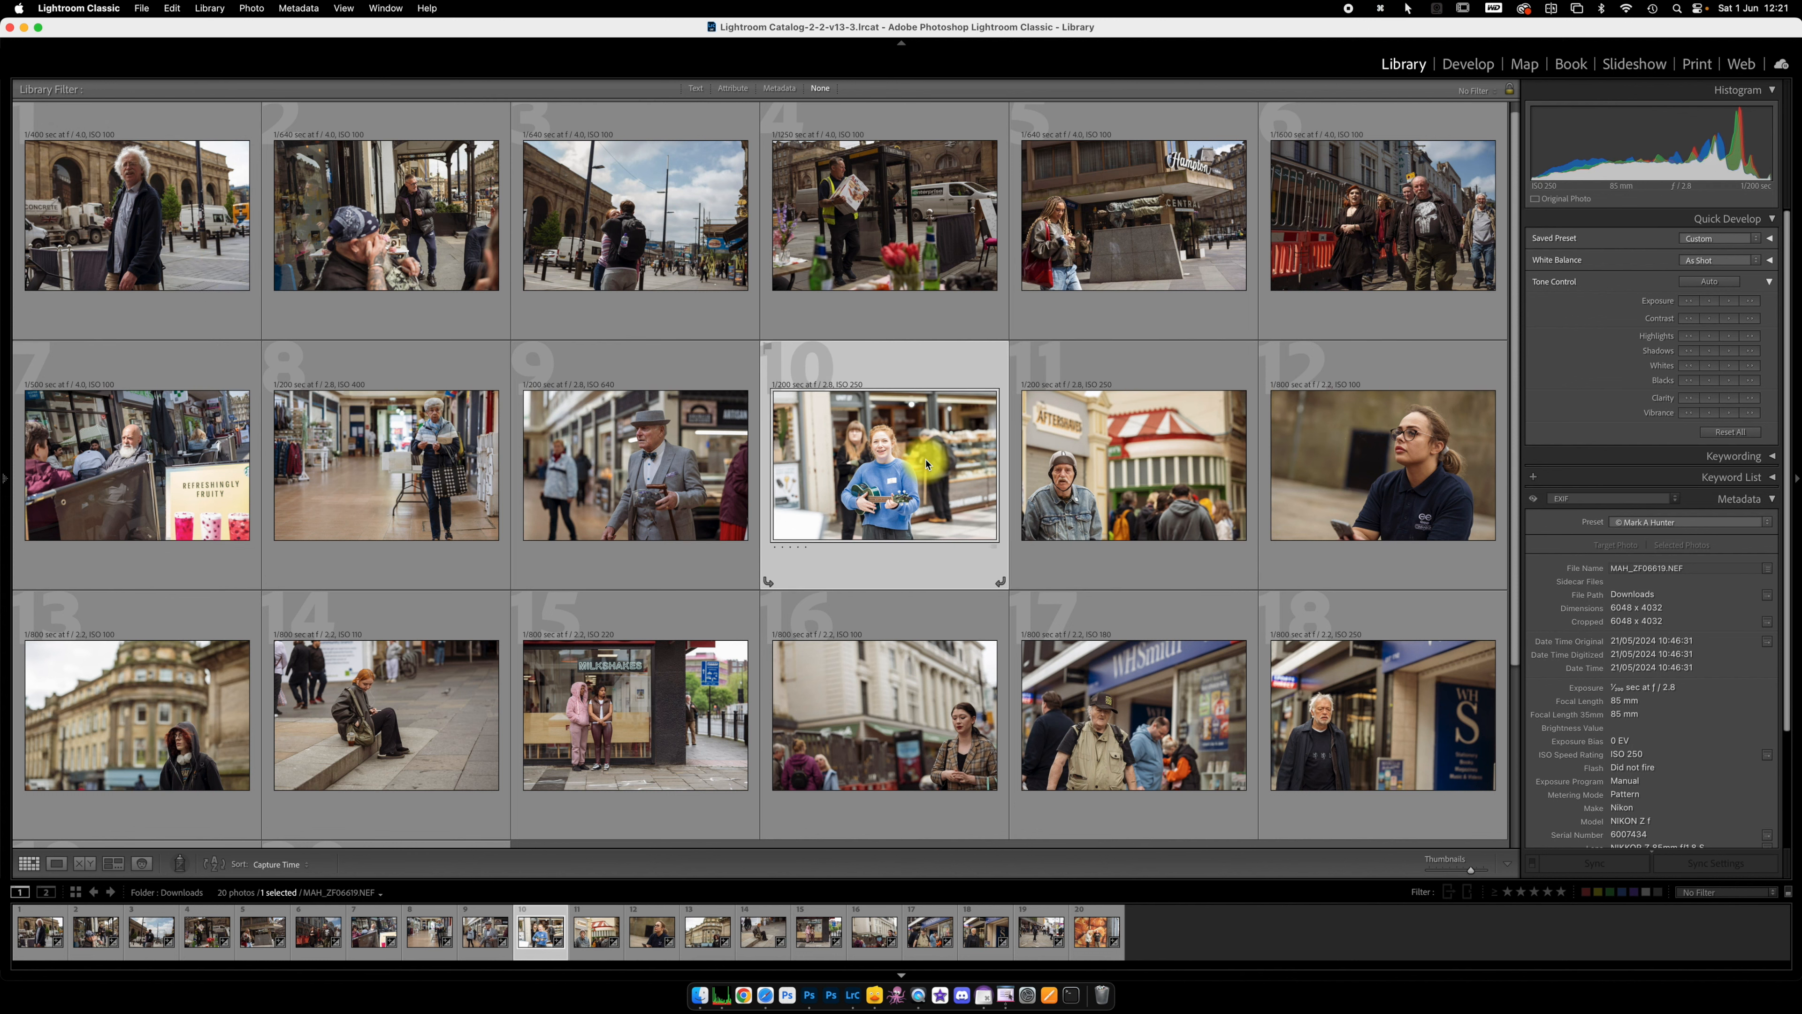
pyautogui.keyDown('shift'); pyautogui.click(1074, 467); pyautogui.keyUp('shift')
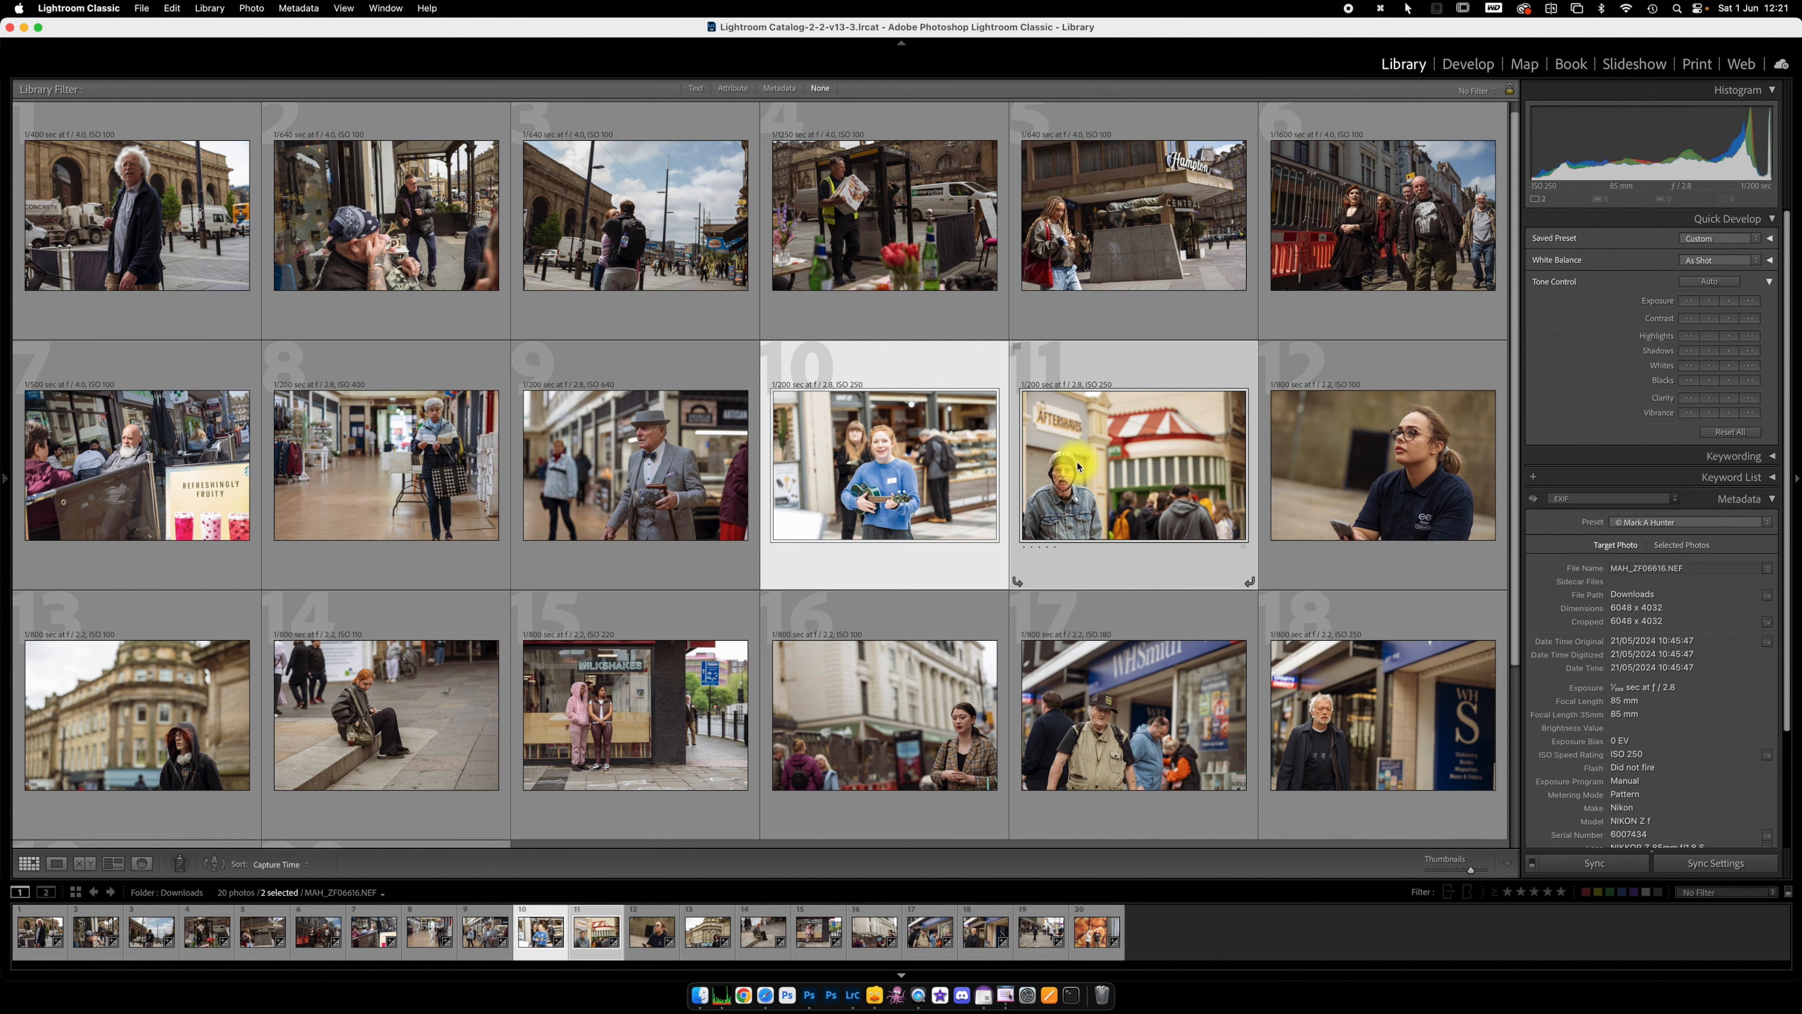
pyautogui.keyDown('super'); pyautogui.click(1418, 494); pyautogui.keyUp('super')
pyautogui.keyDown('super'); pyautogui.click(1382, 683); pyautogui.keyUp('super')
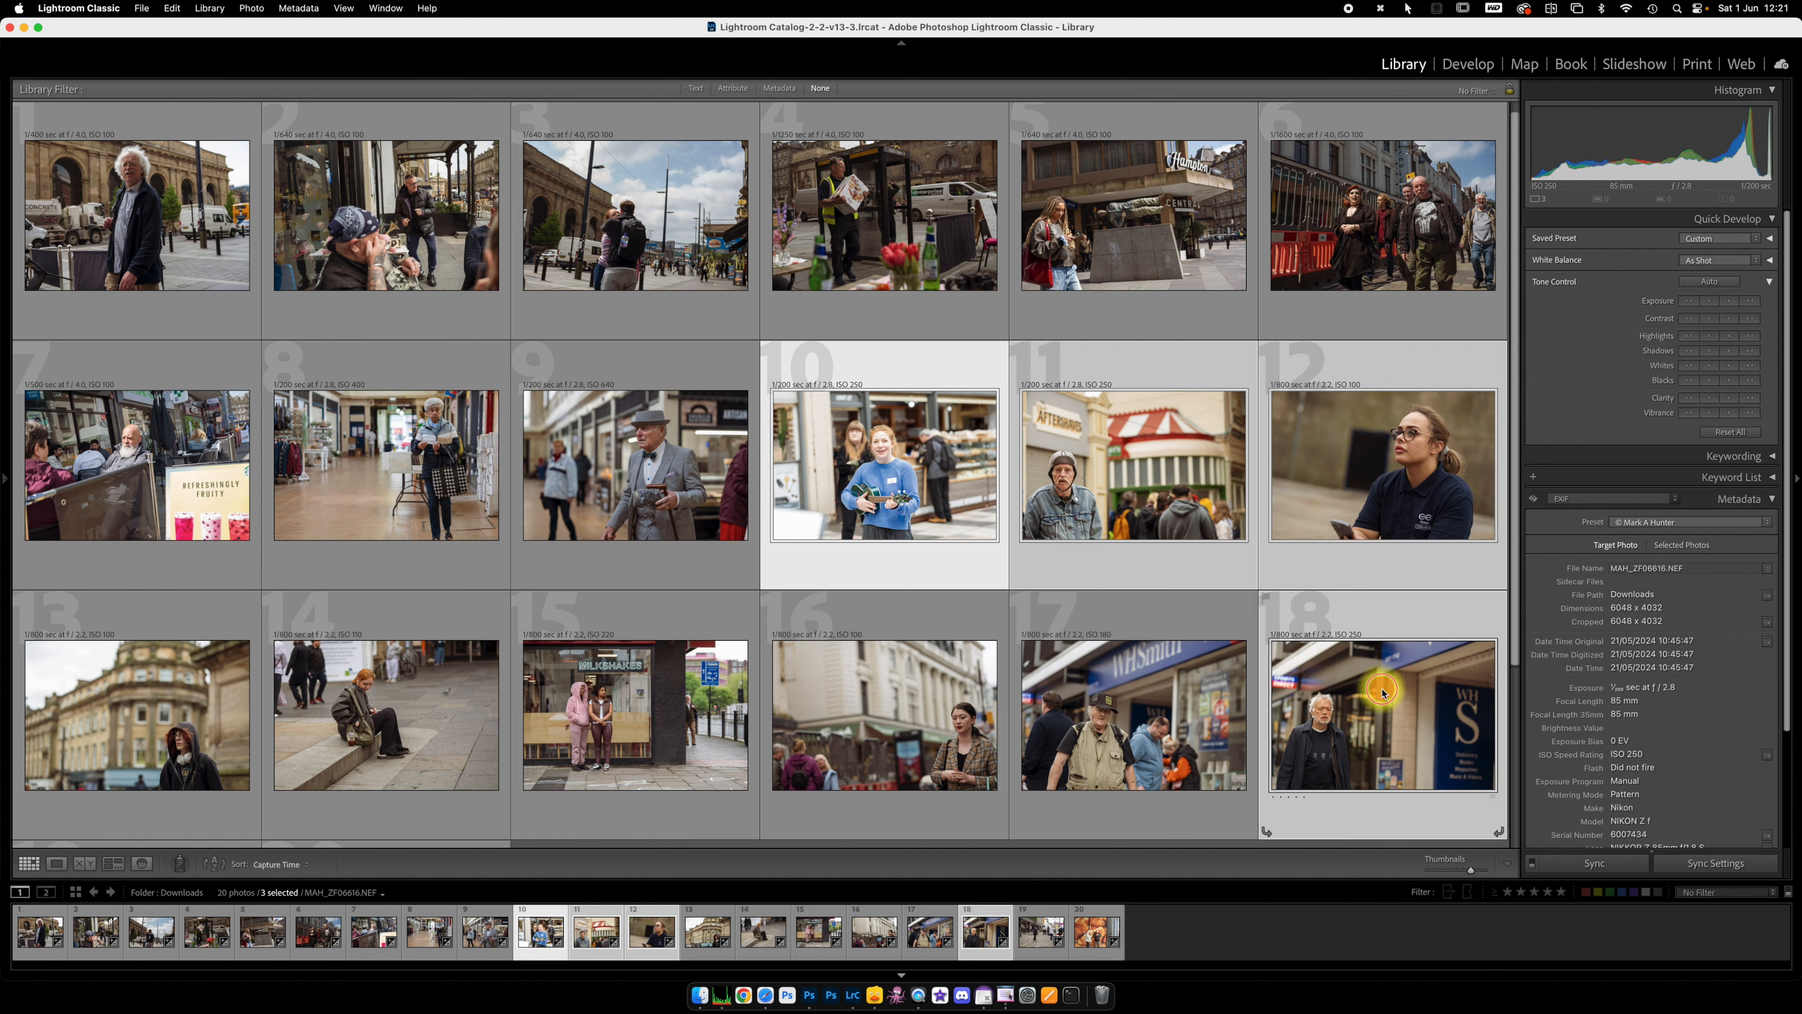
pyautogui.keyDown('super'); pyautogui.click(815, 721); pyautogui.keyUp('super')
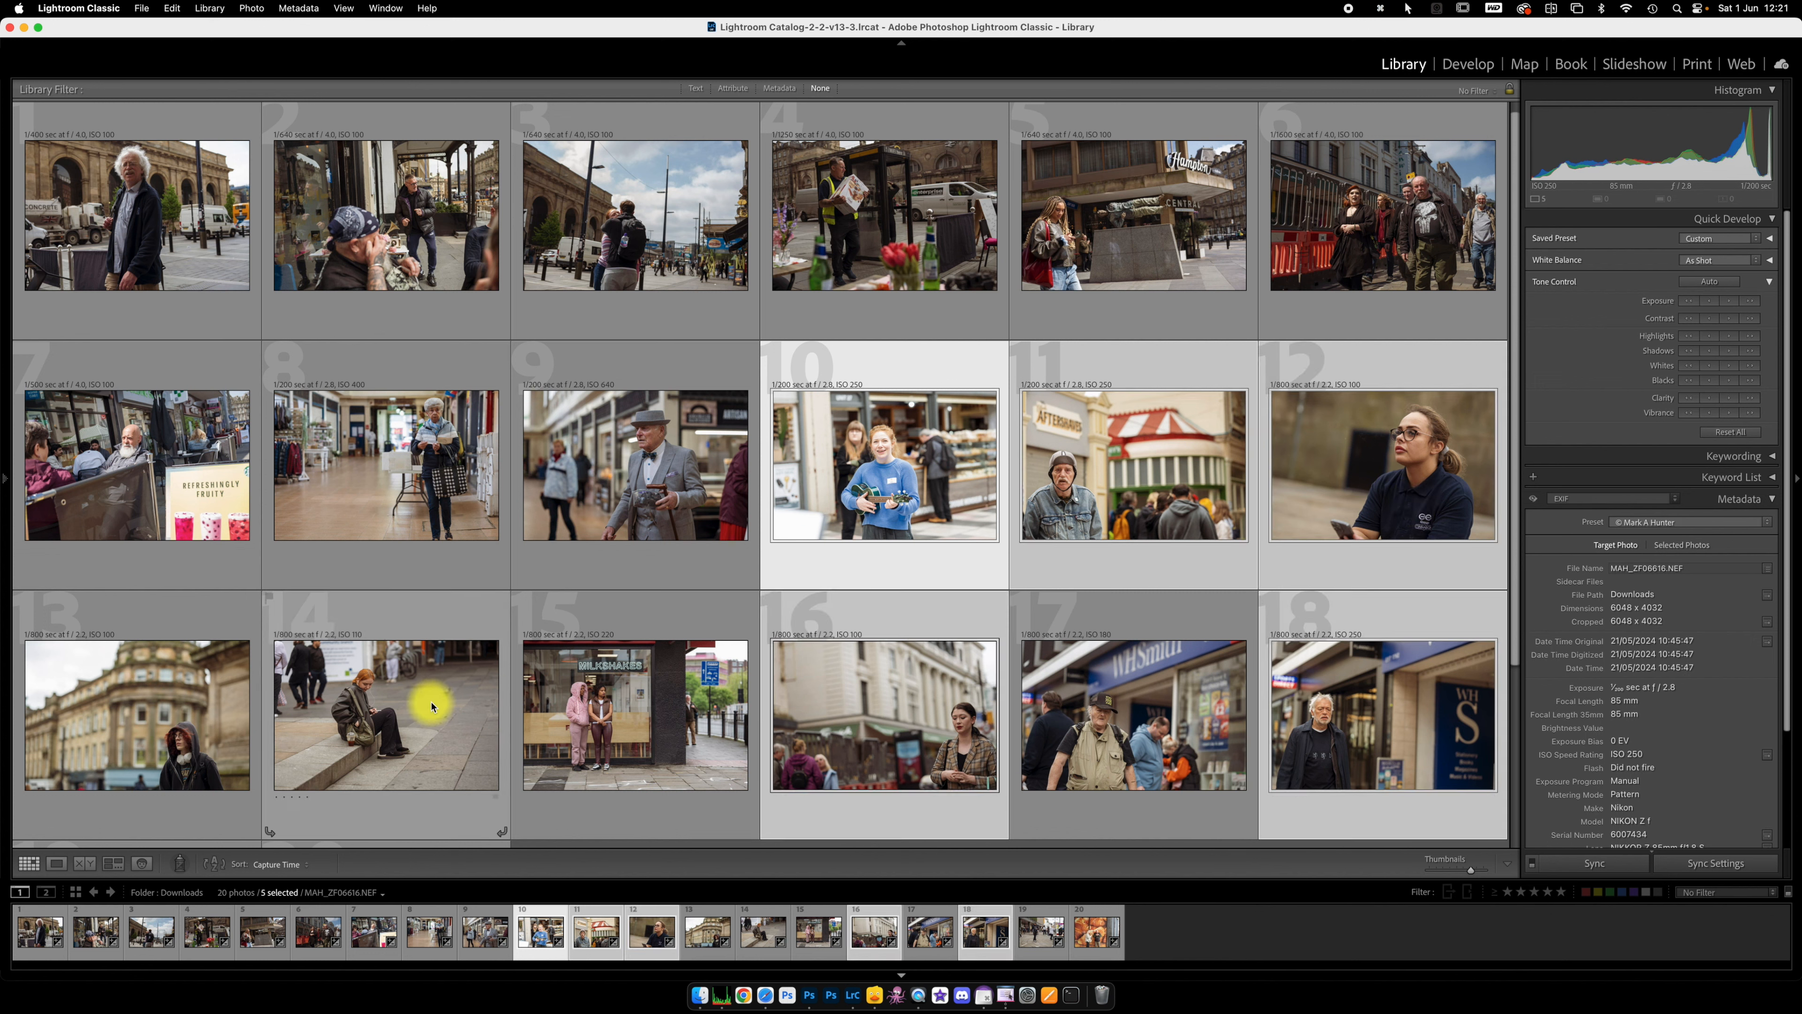
pyautogui.keyDown('super'); pyautogui.click(170, 737); pyautogui.keyUp('super')
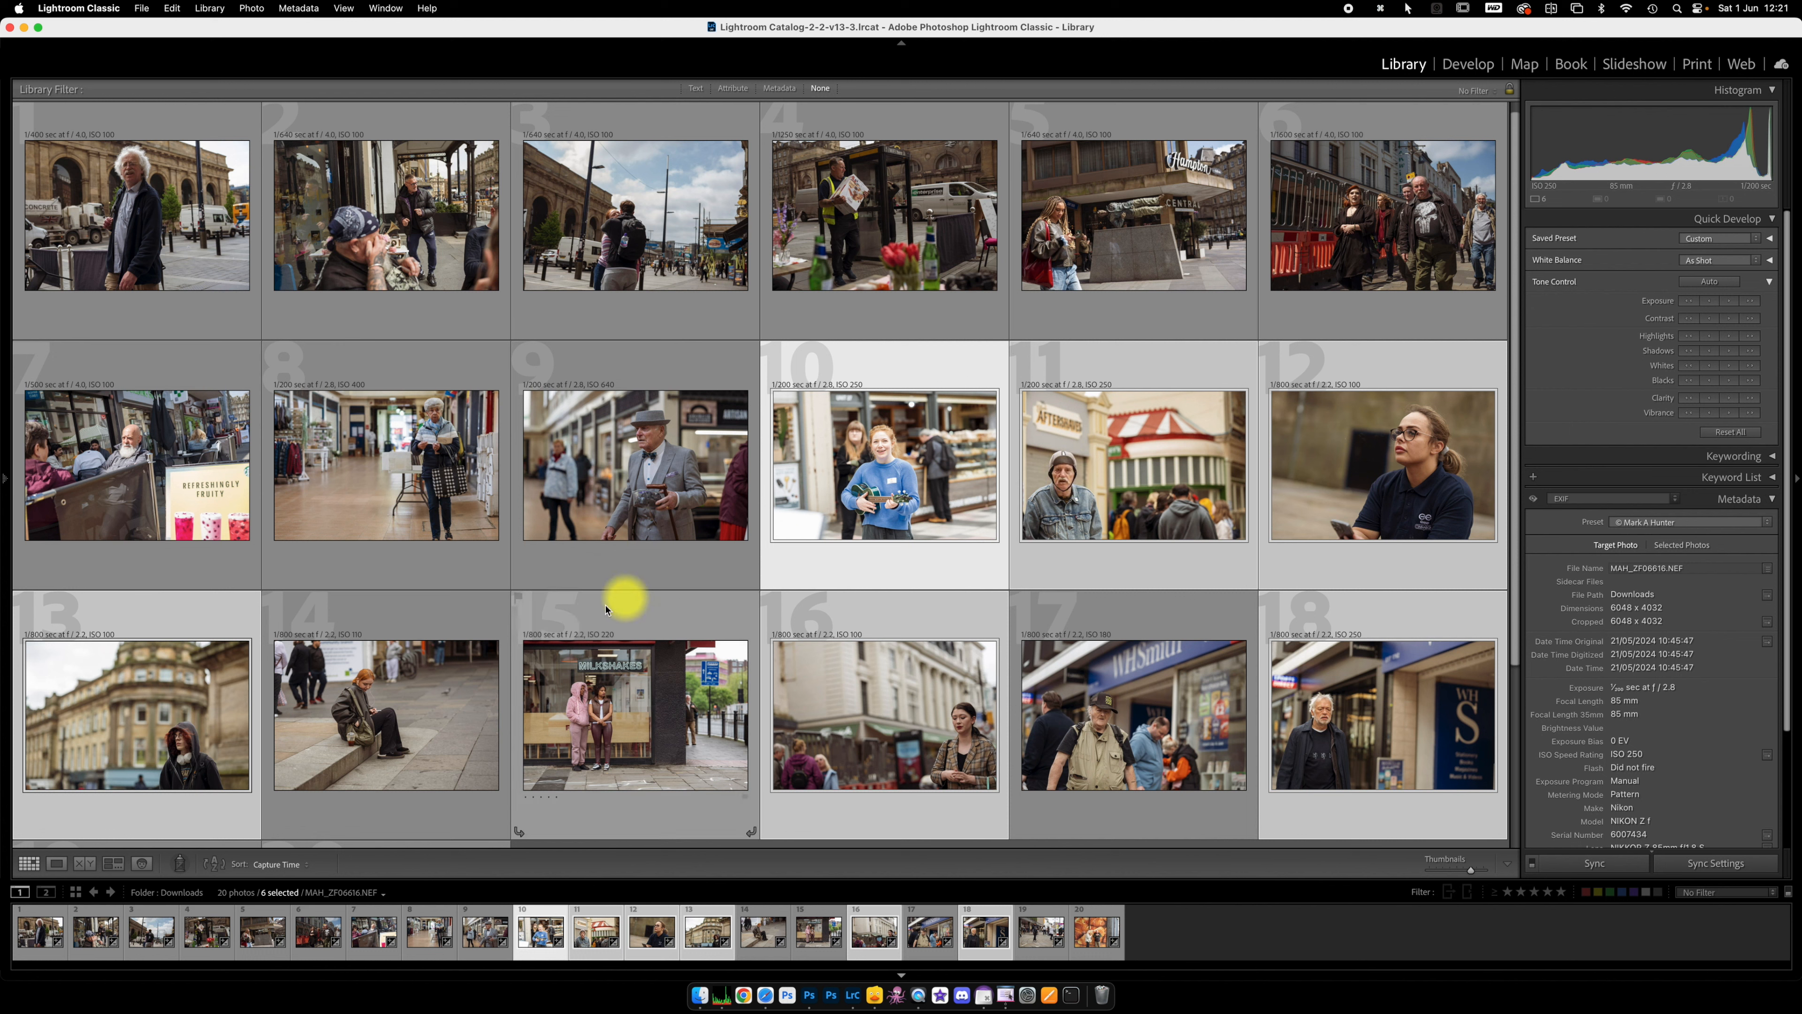
pyautogui.keyDown('super'); pyautogui.click(396, 736); pyautogui.keyUp('super')
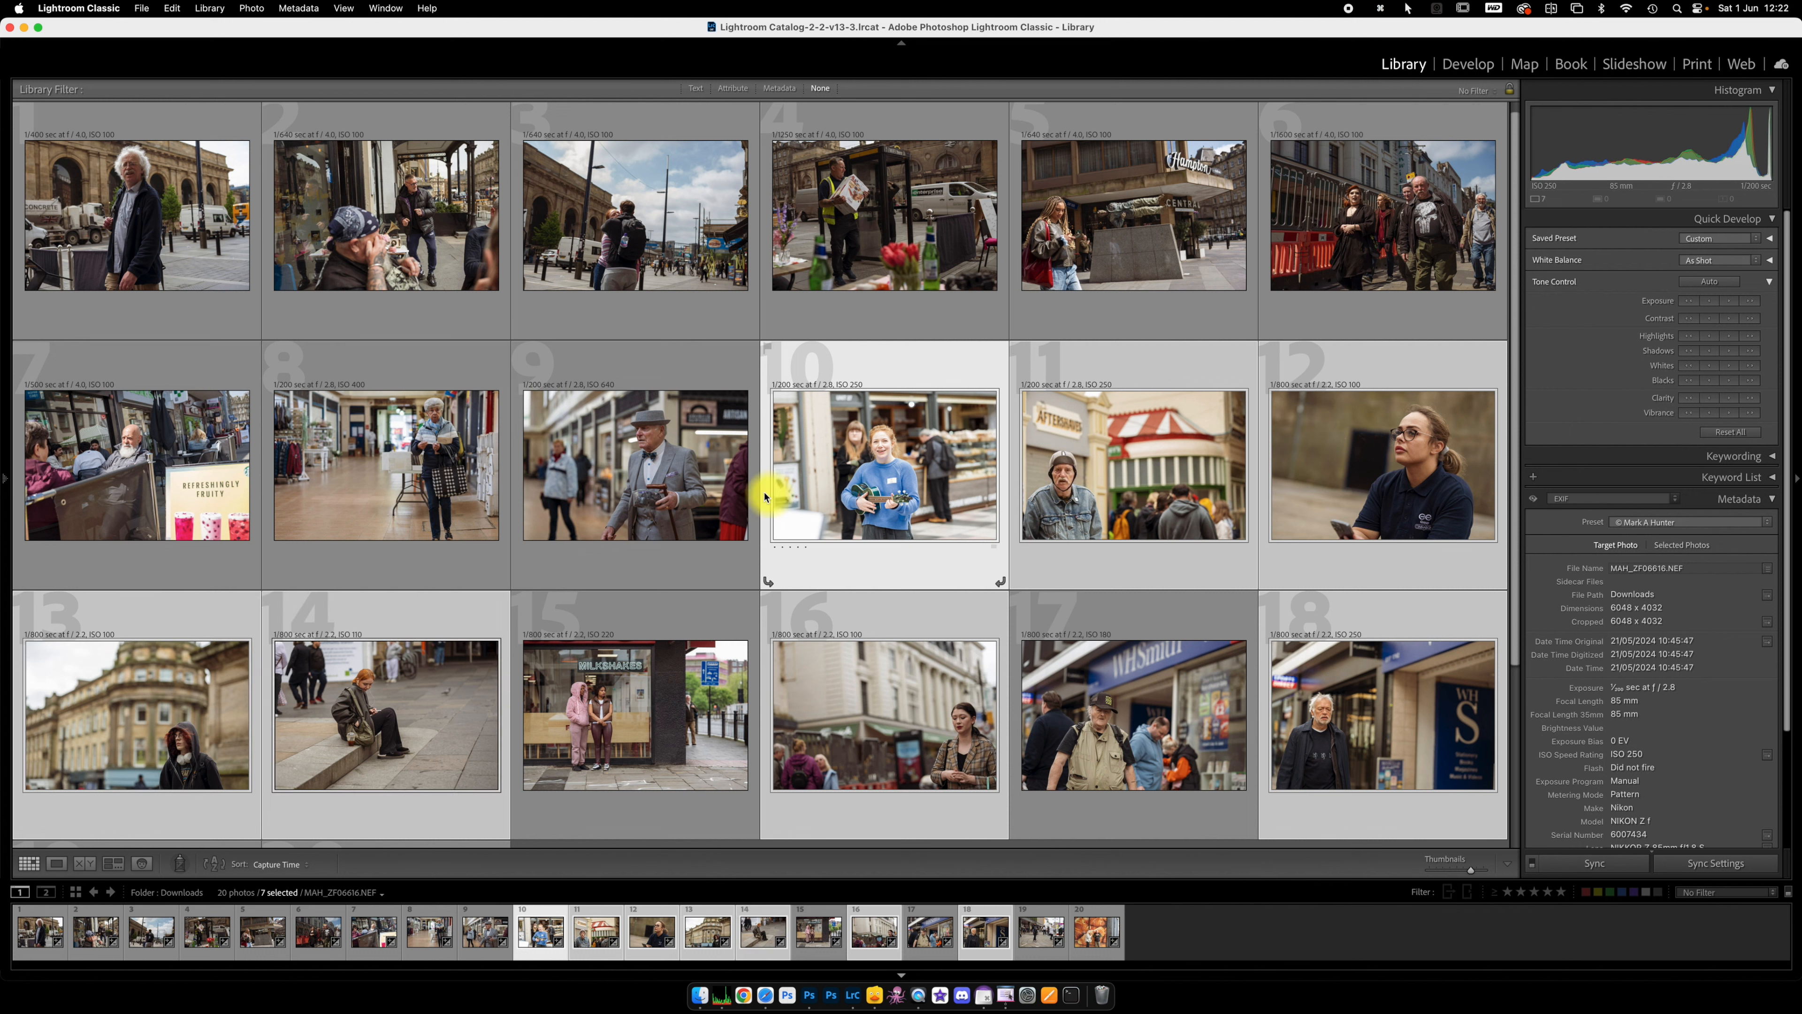
pyautogui.keyDown('super'); pyautogui.click(609, 461); pyautogui.keyUp('super')
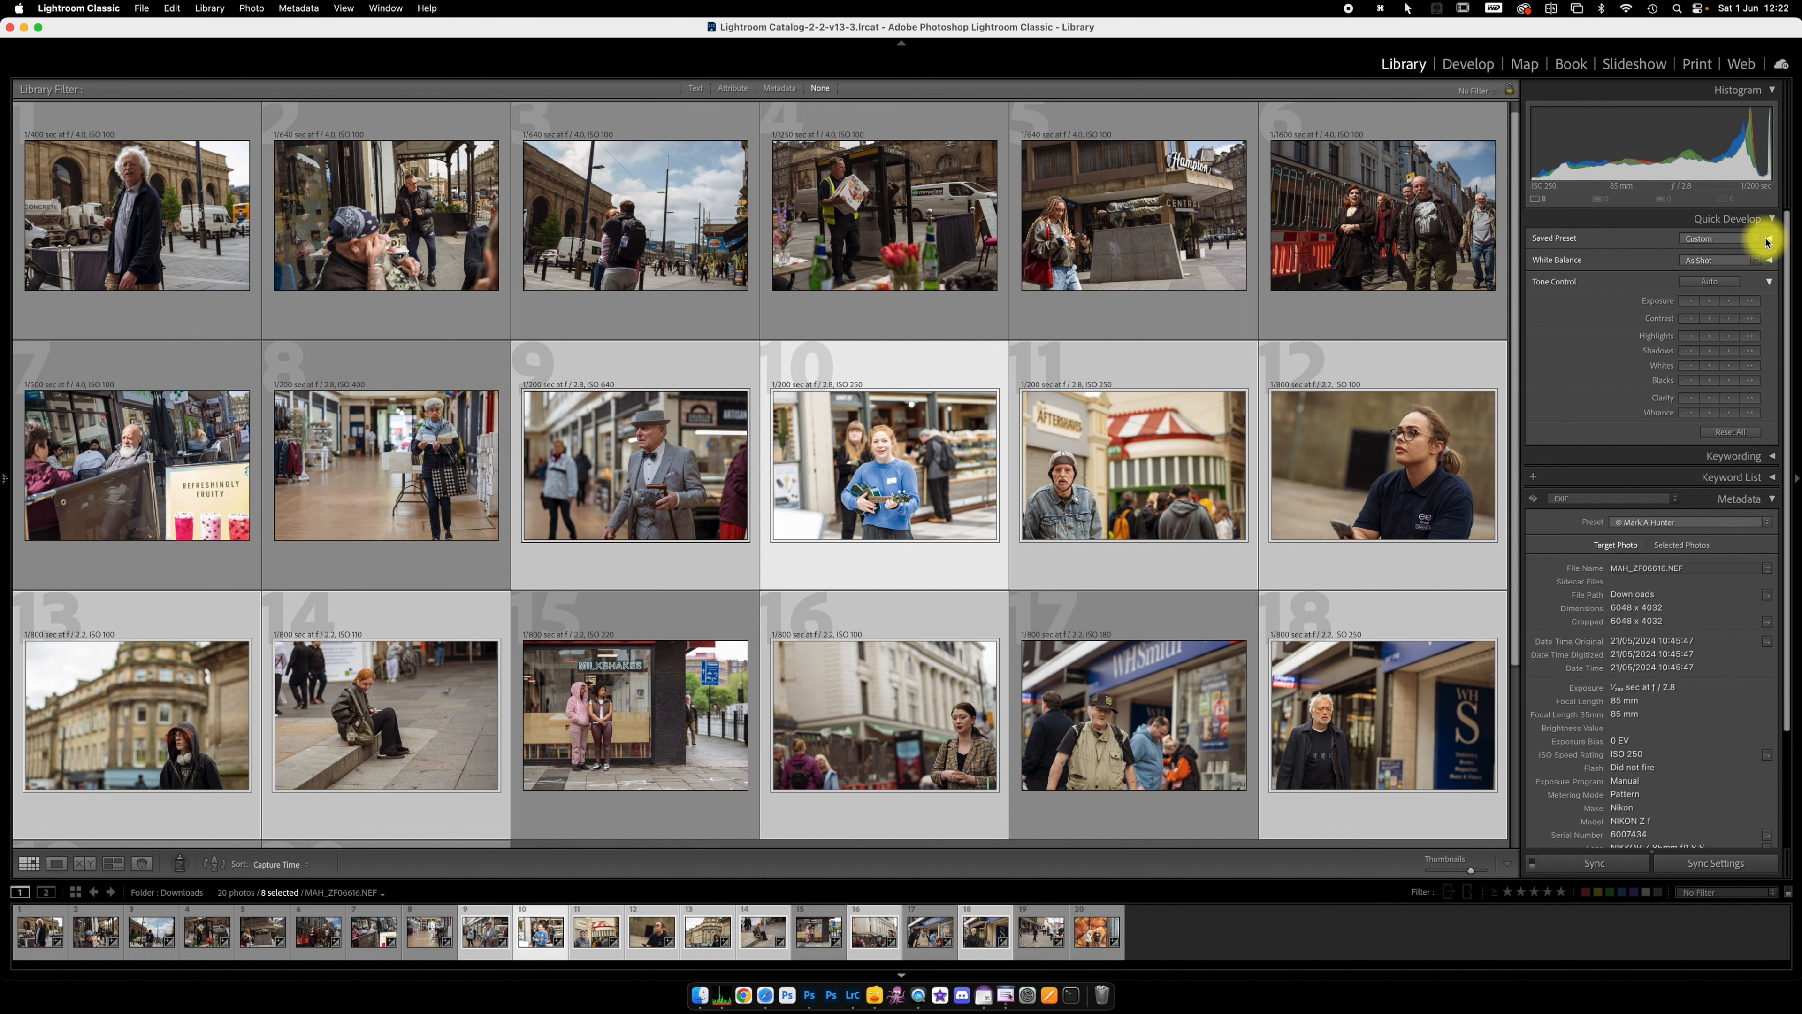
# Step: Apply the Auto + BW02 preset from MAH Studio Presets to the selected photos, and check the results across the grid
pyautogui.click(1756, 242)
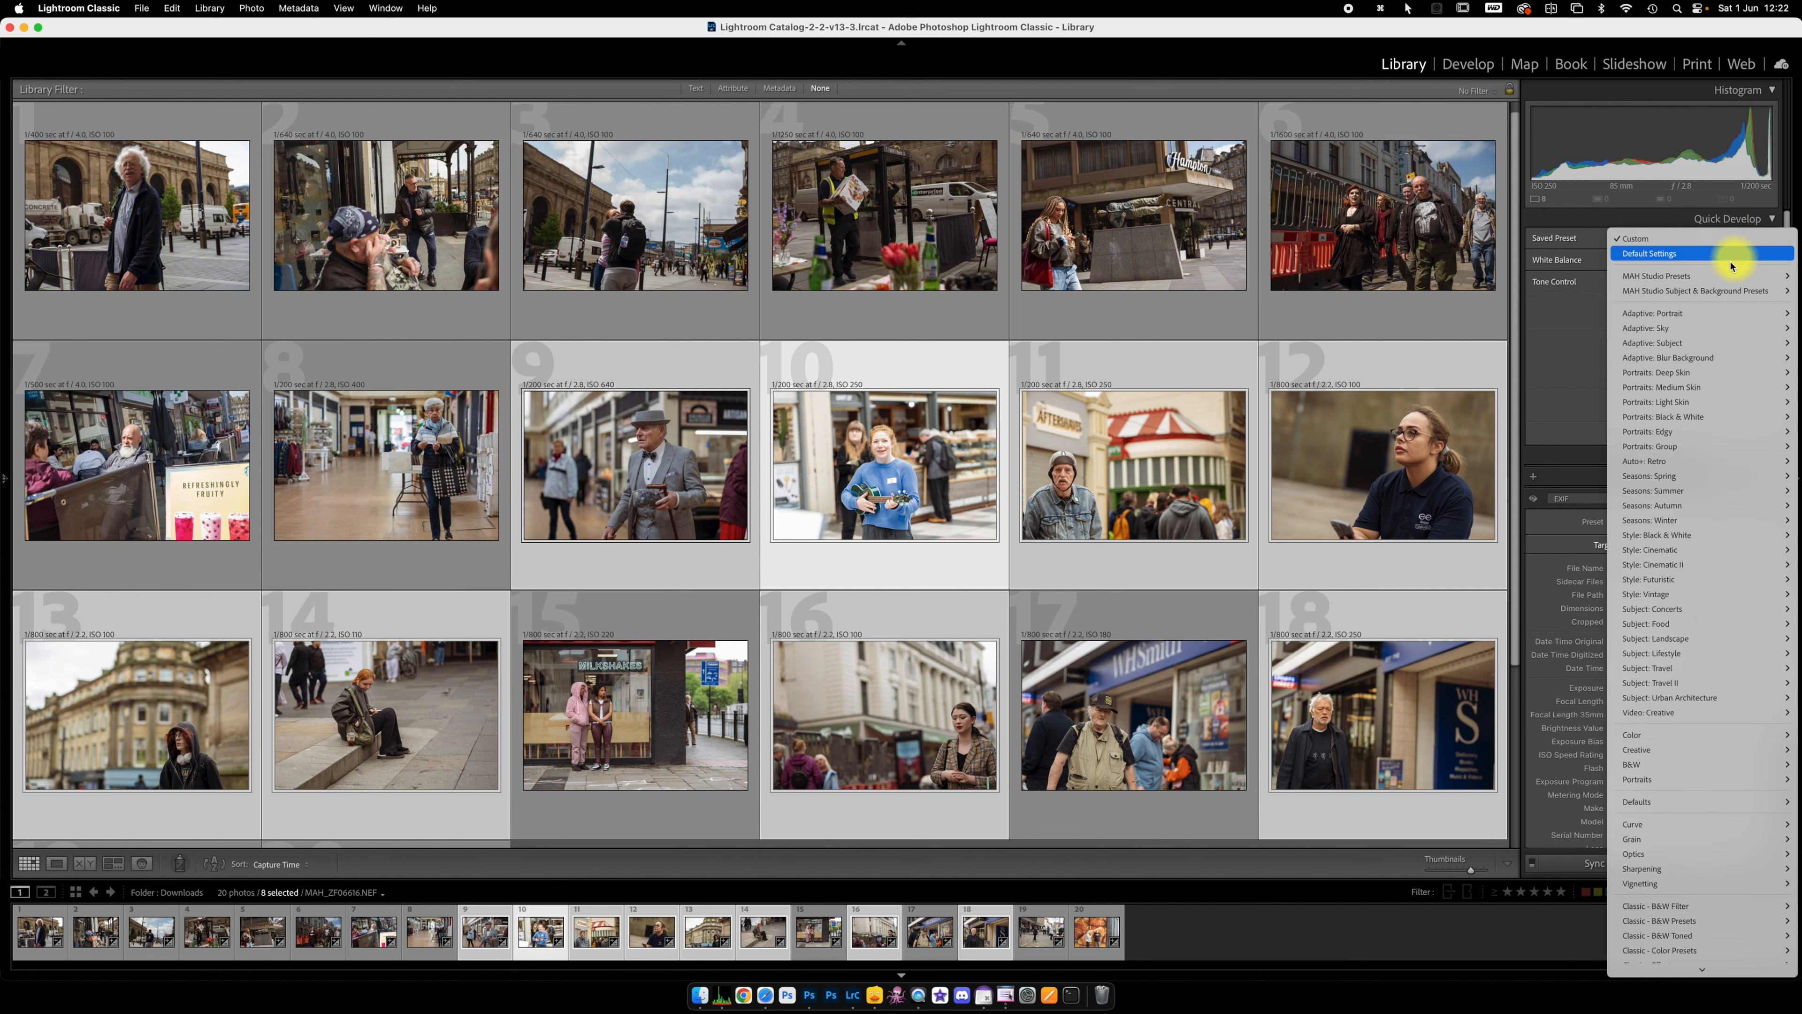
pyautogui.moveTo(1695, 291)
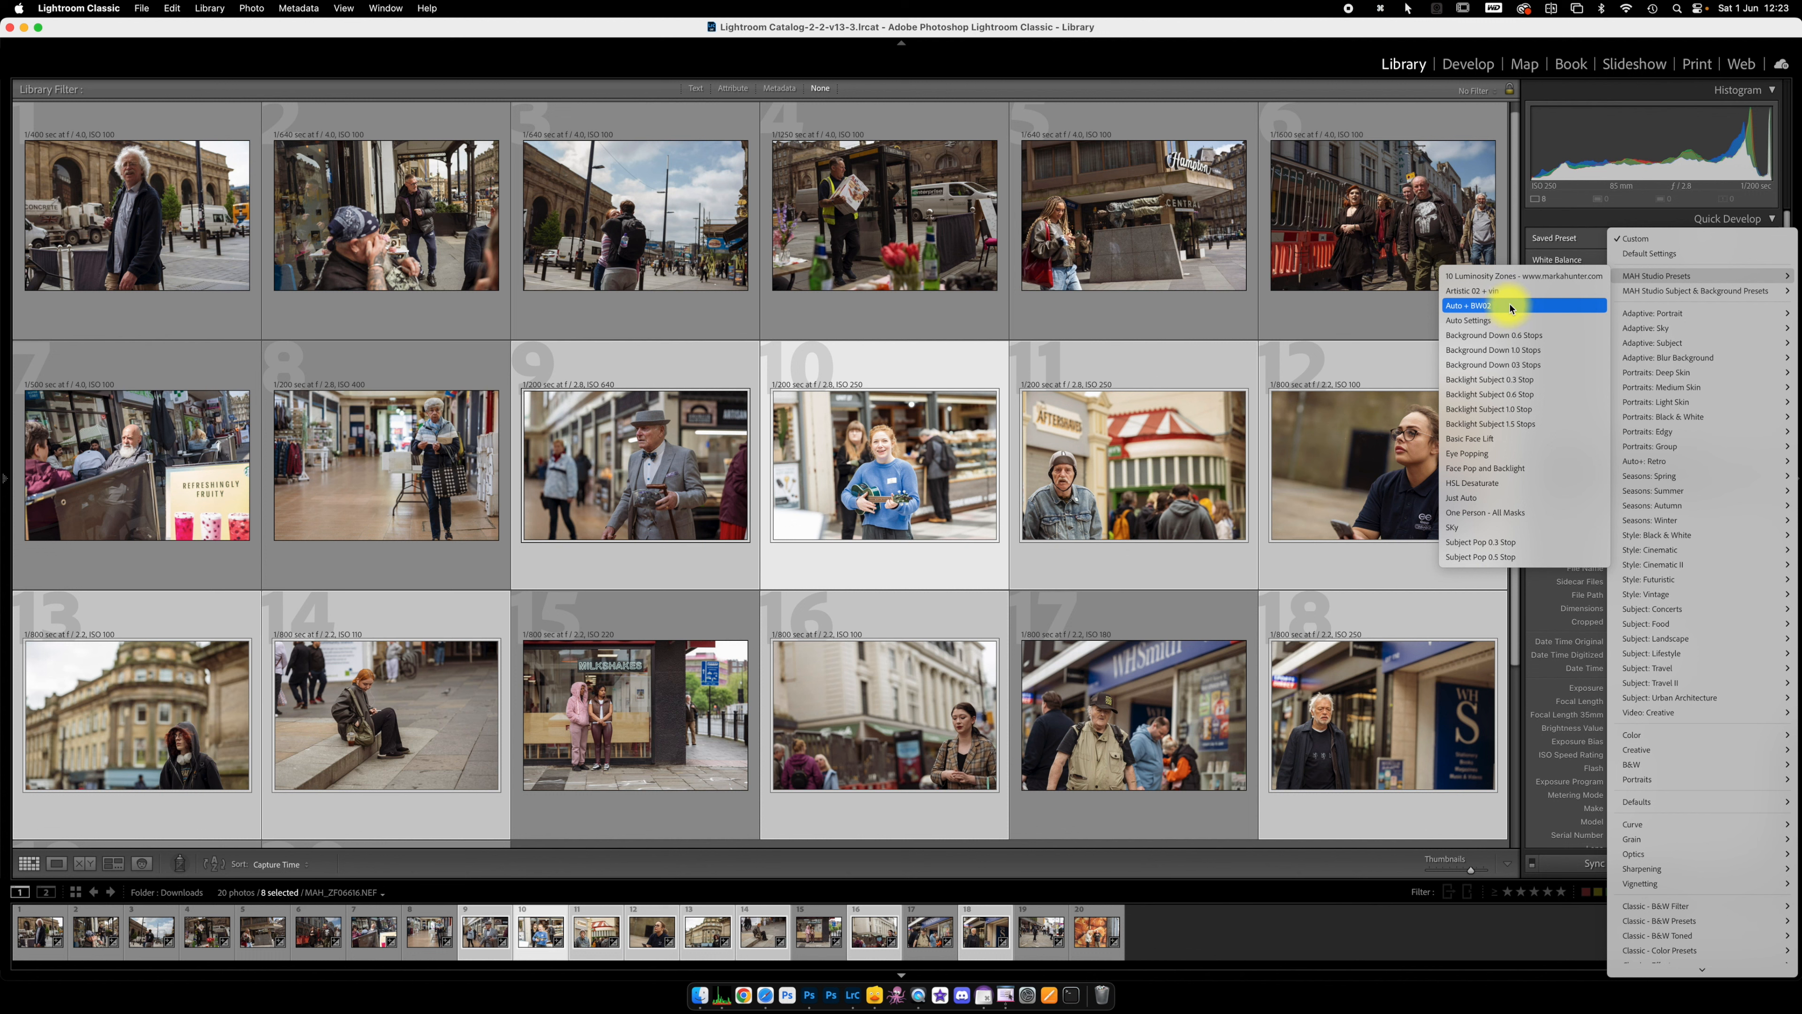
pyautogui.click(1512, 306)
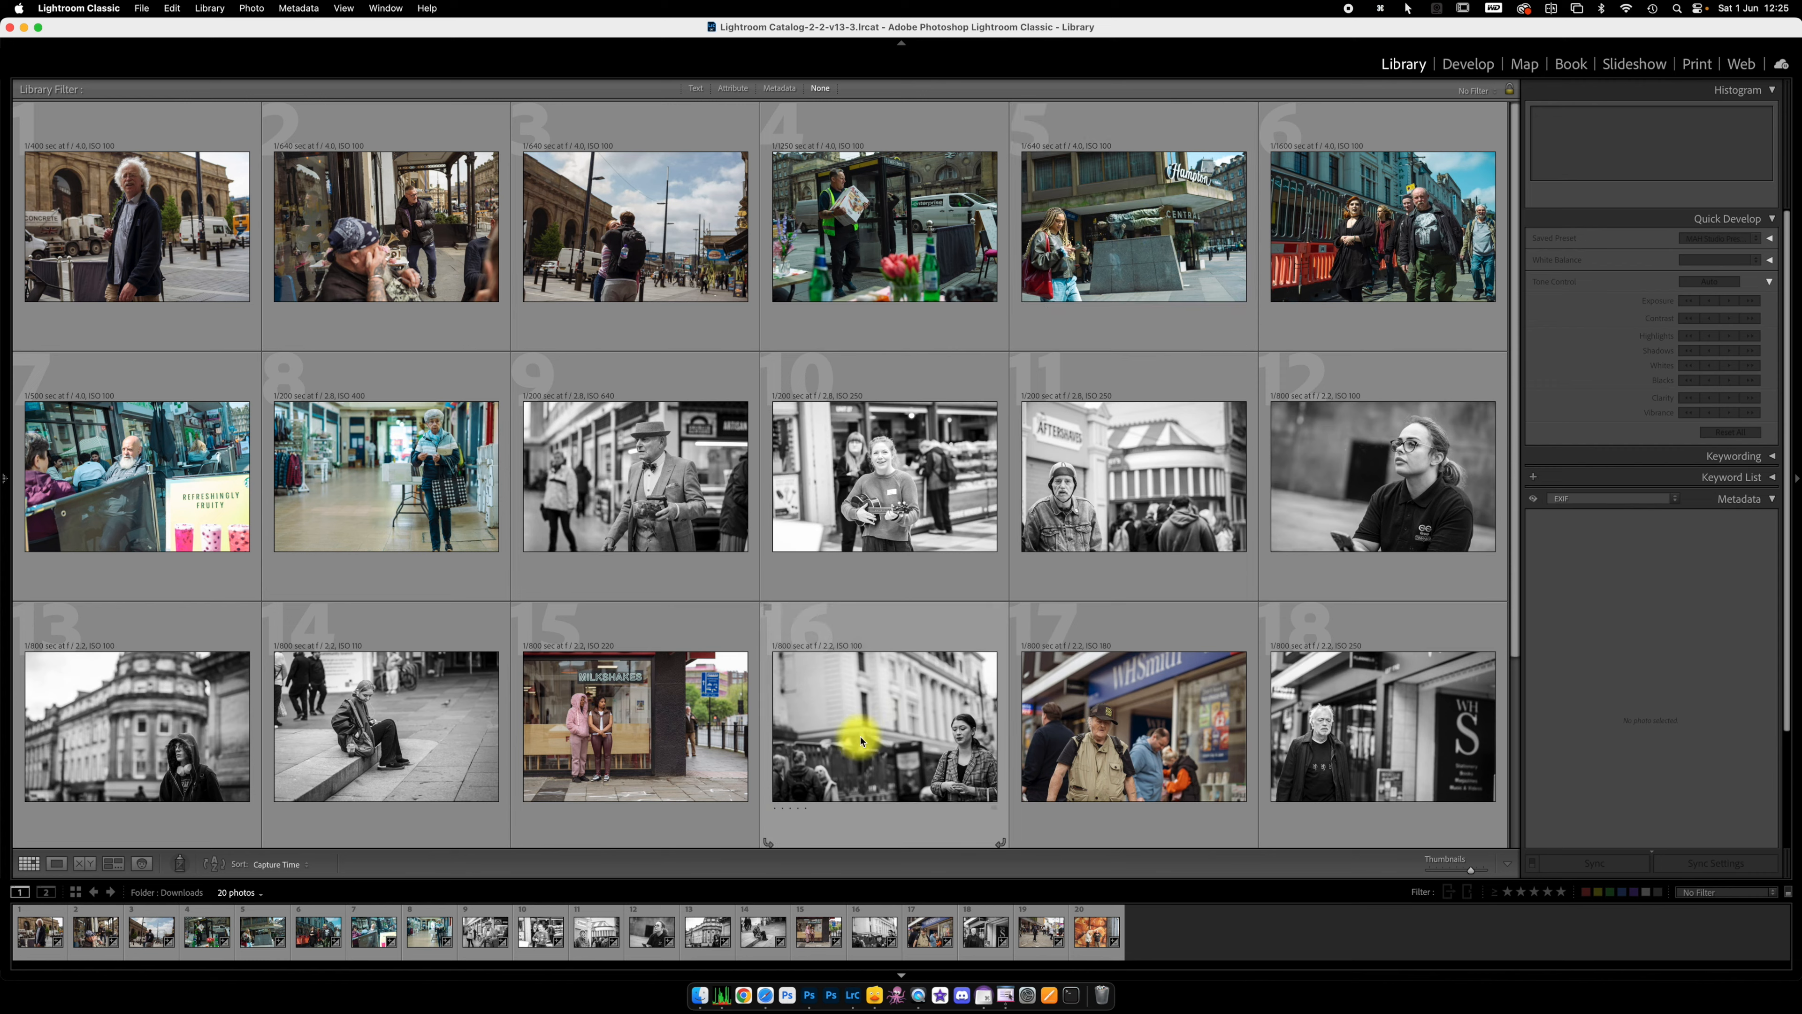
pyautogui.scroll(-3, 624, 426)
pyautogui.scroll(-2, 645, 406)
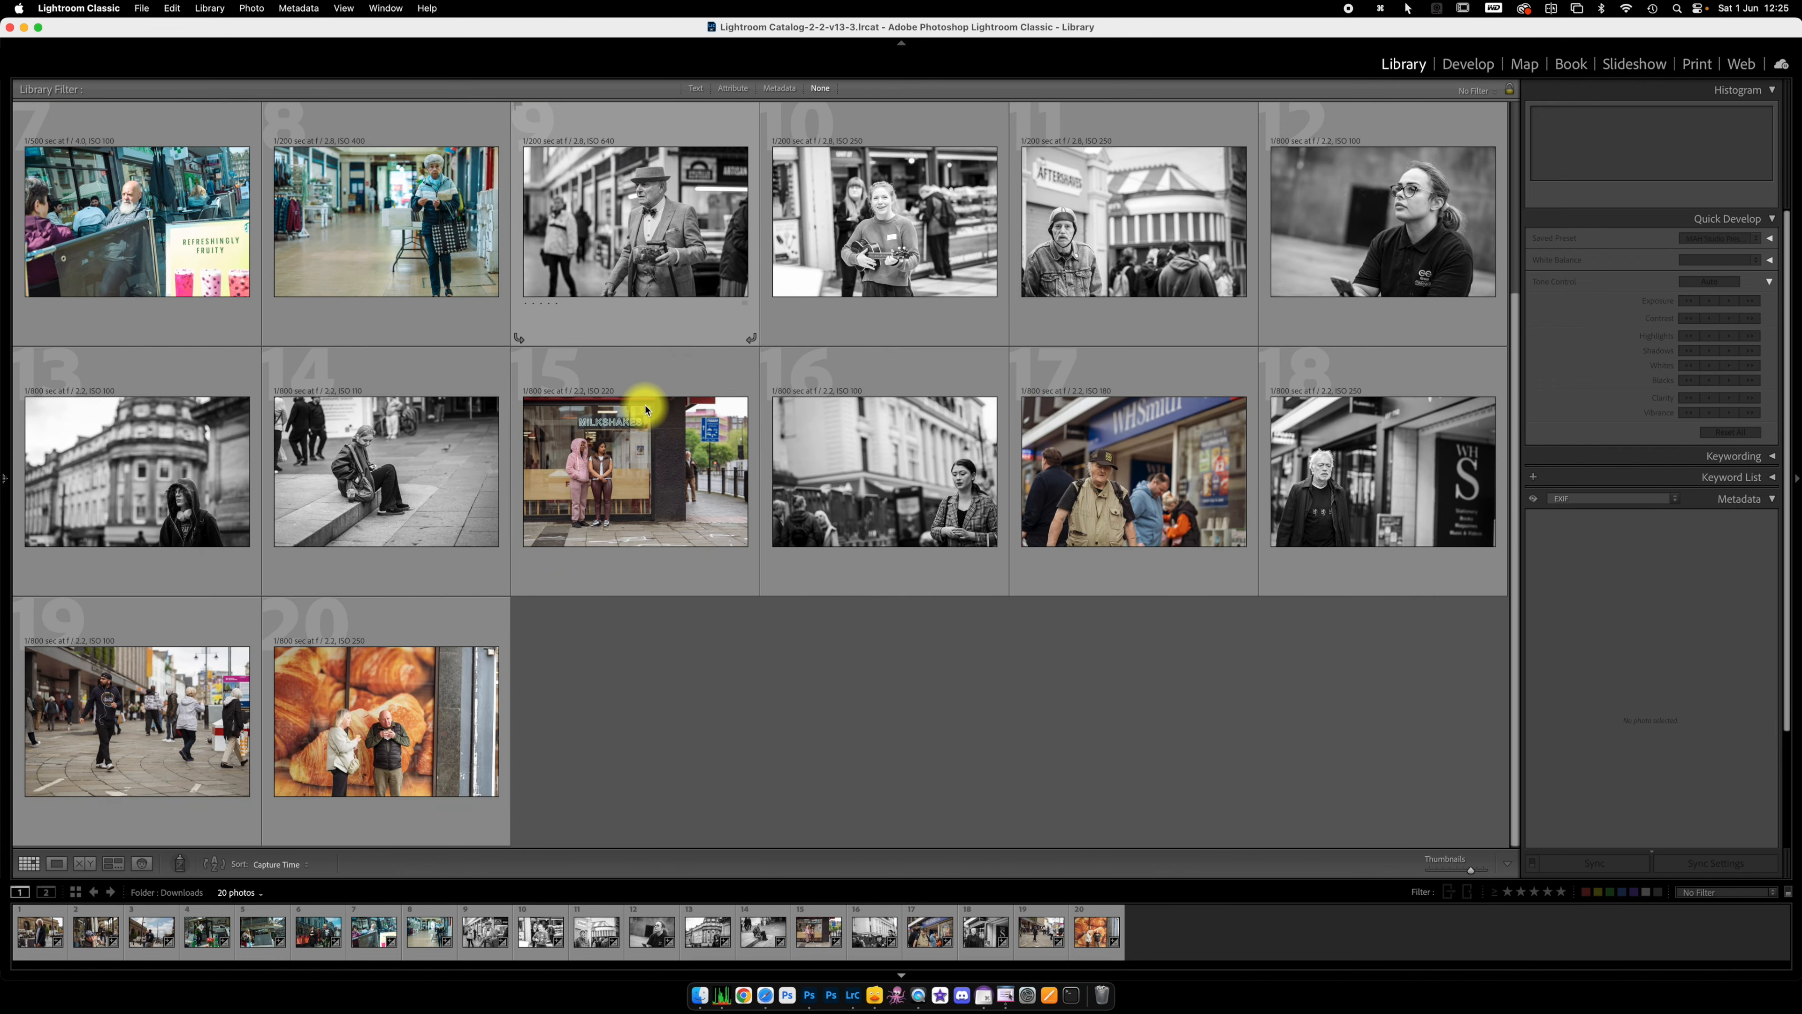
pyautogui.scroll(4, 644, 402)
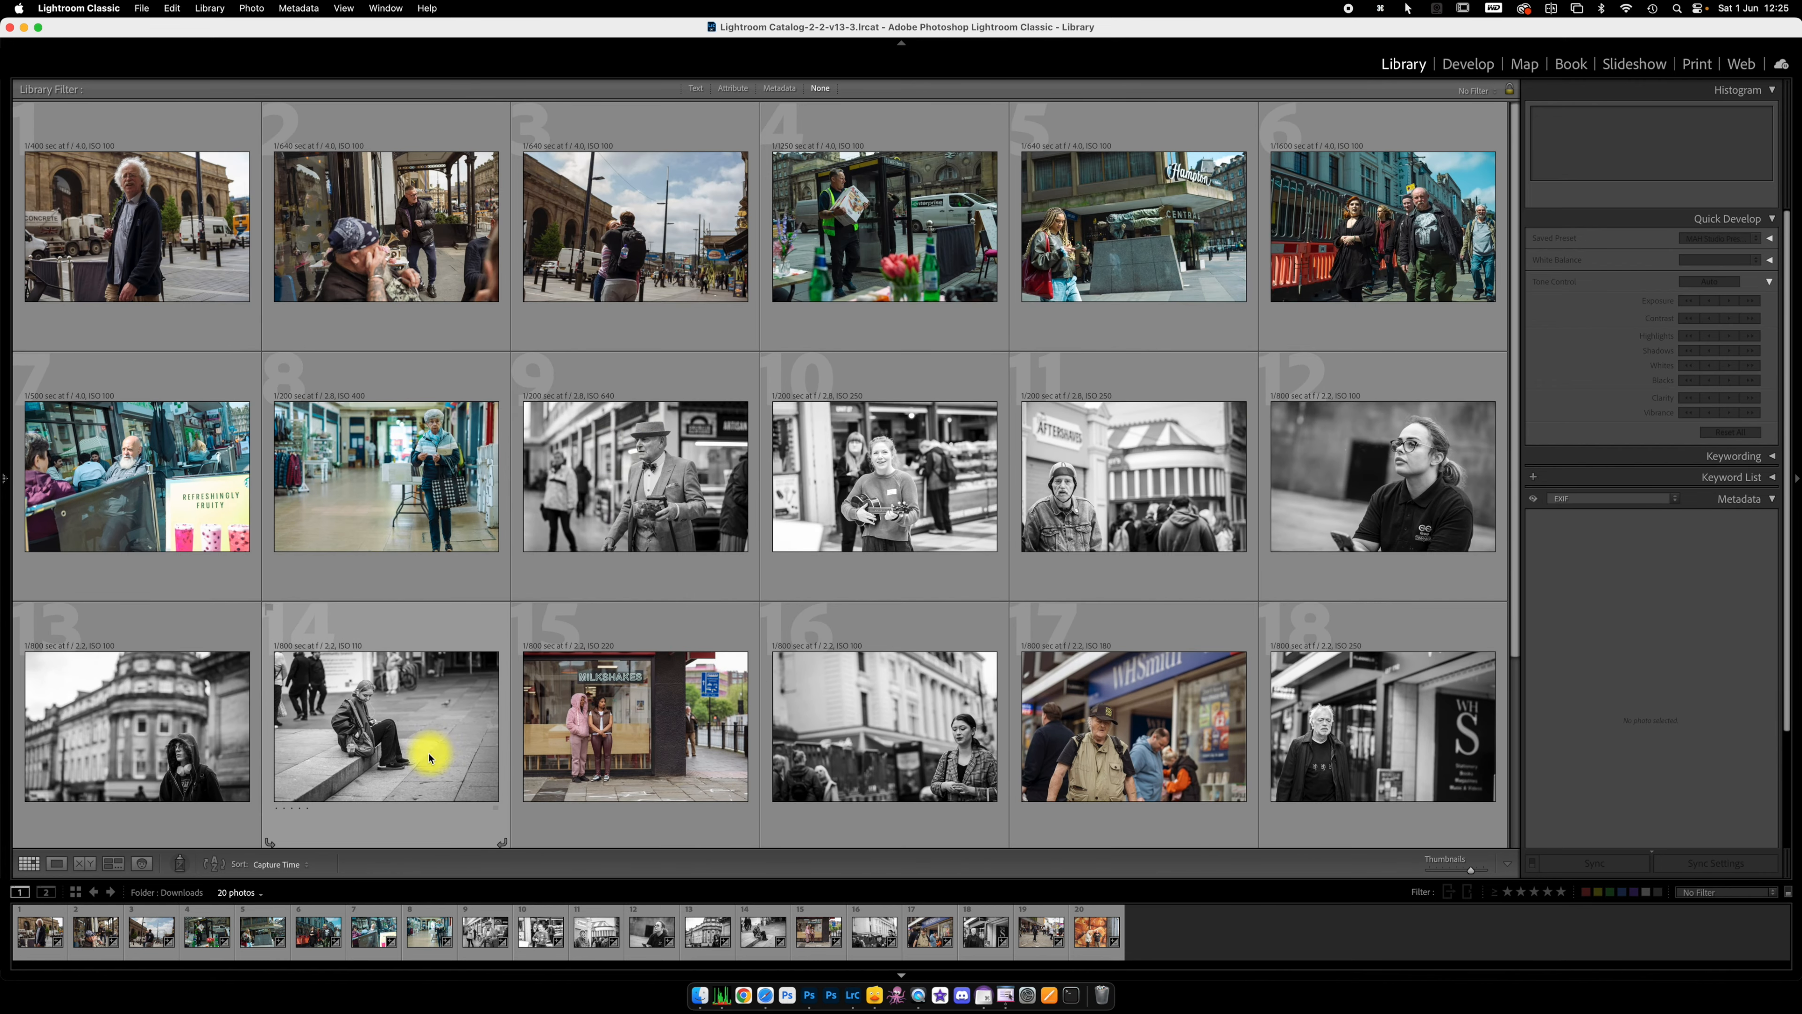